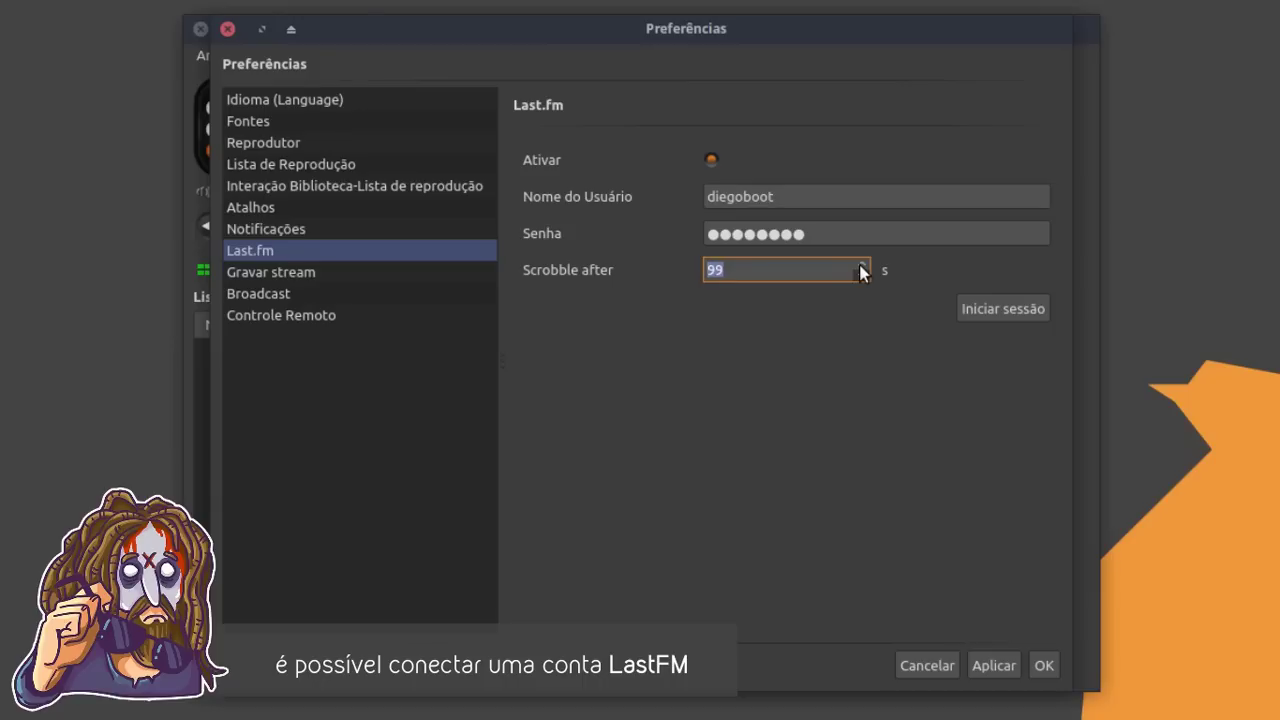
- Set Last.fm scrobbling to start after 10 s, log in to the account and apply the settings
left_click(989, 311)
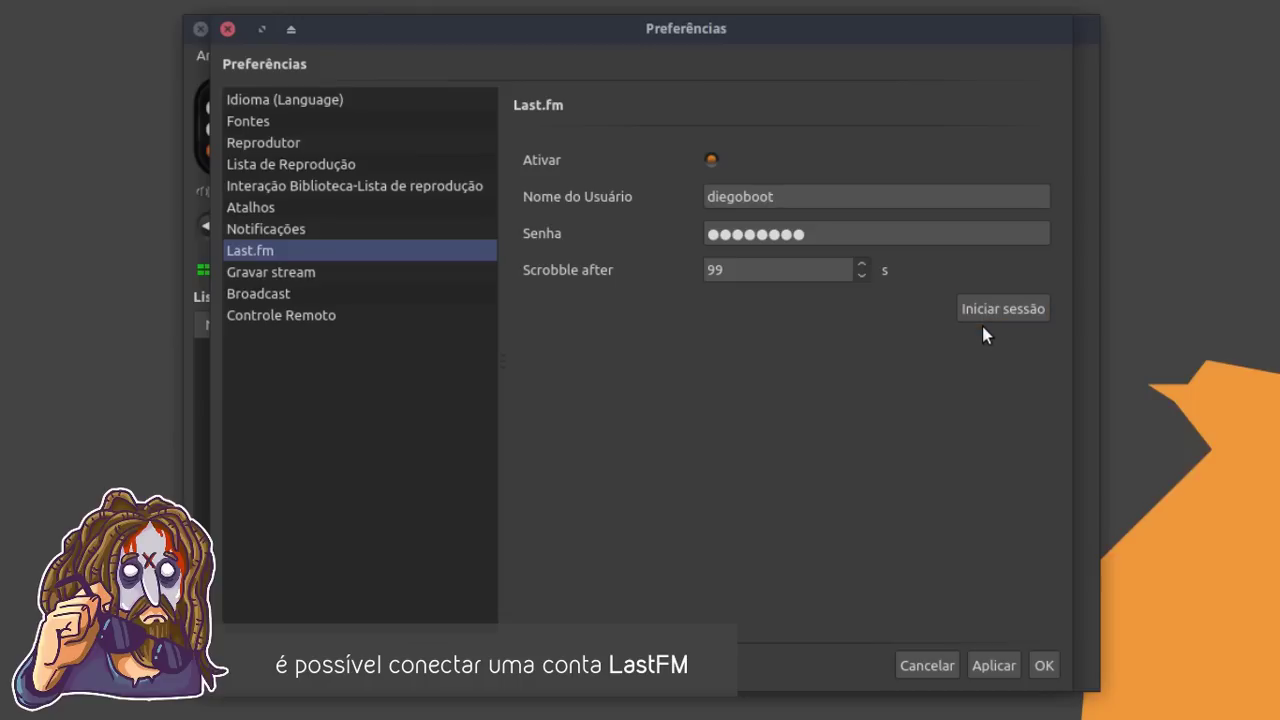
double_click(824, 276)
type("10")
left_click(990, 318)
left_click(993, 665)
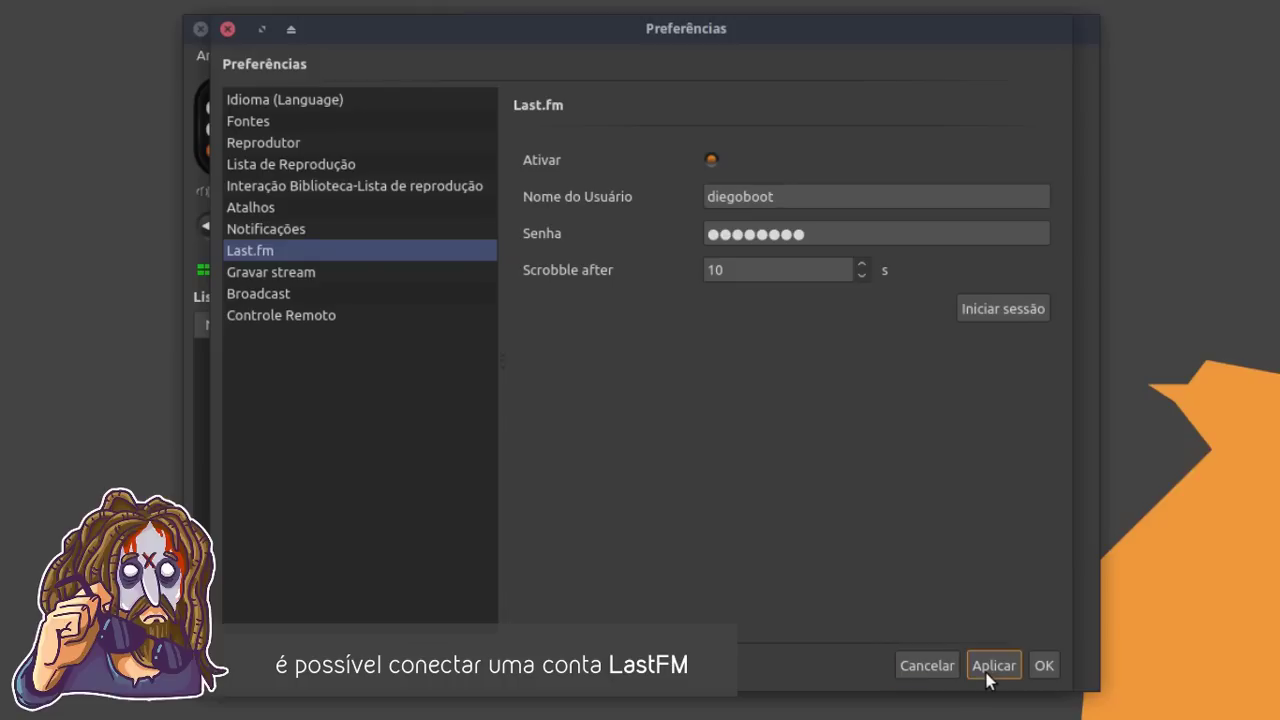
- Set the stream recording destination to the Taverna Linux folder in the home directory with session directories enabled, and switch recording back off
left_click(348, 278)
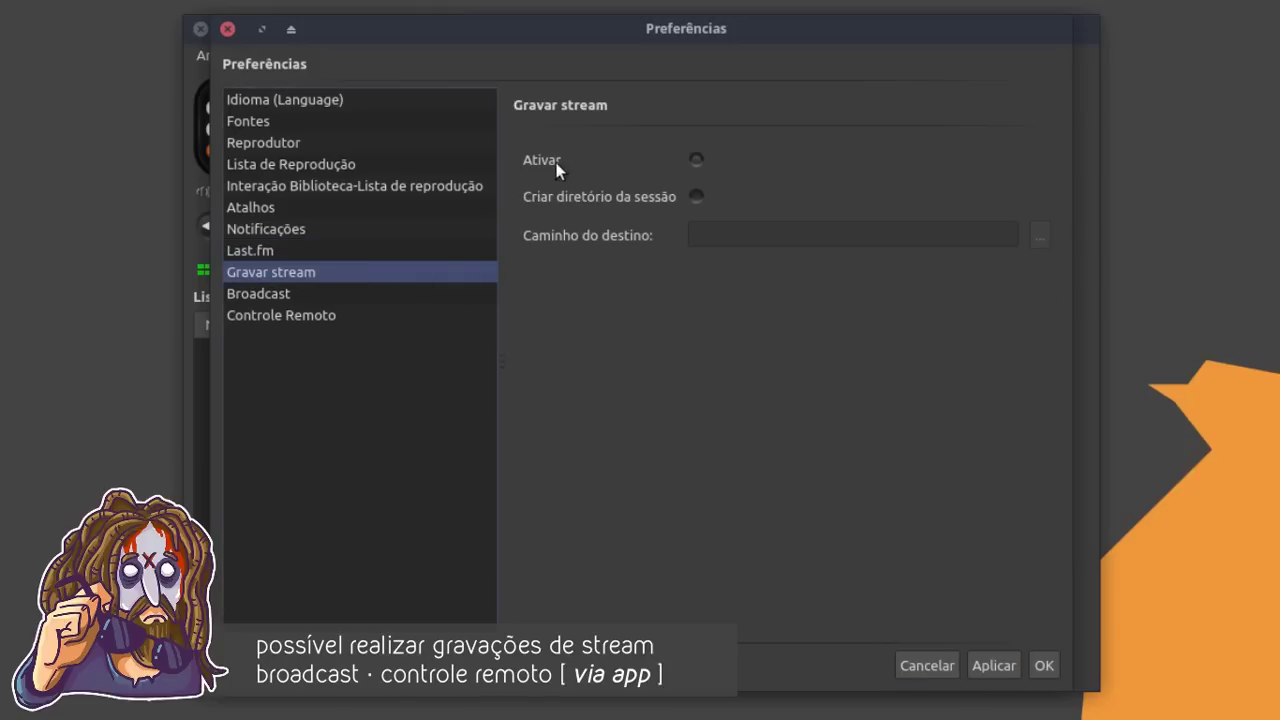
left_click(696, 161)
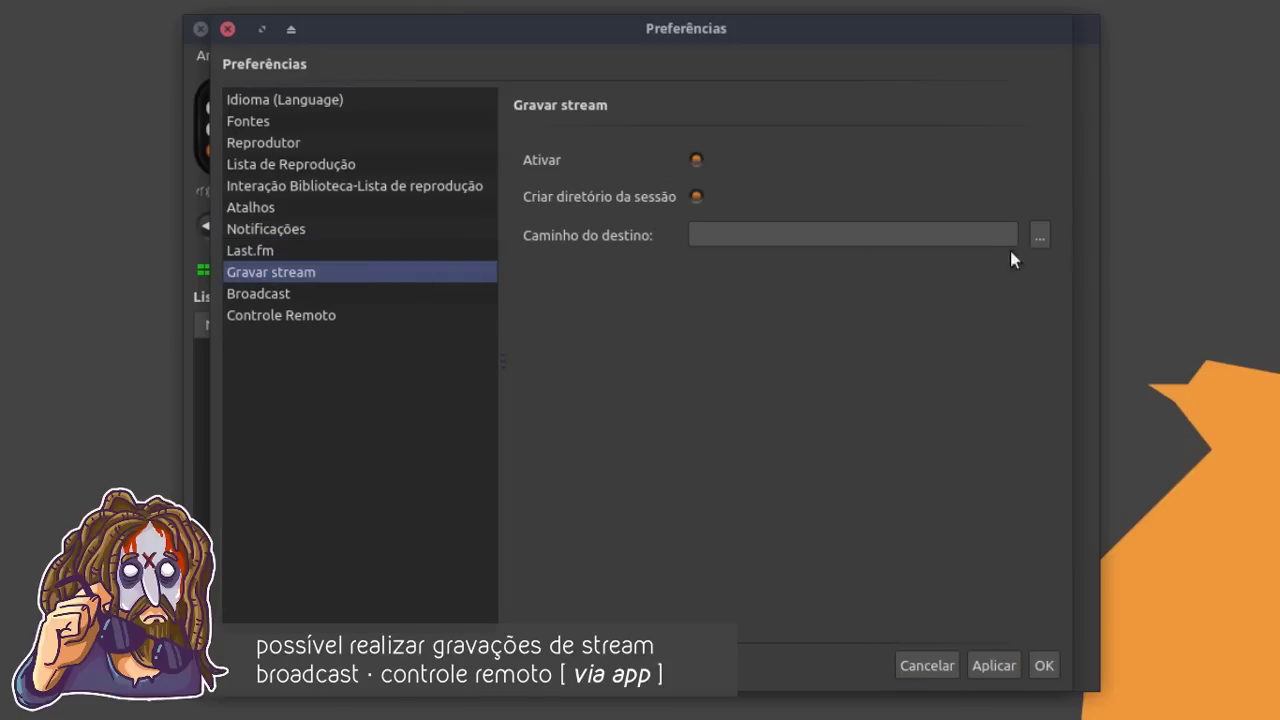
left_click(1040, 236)
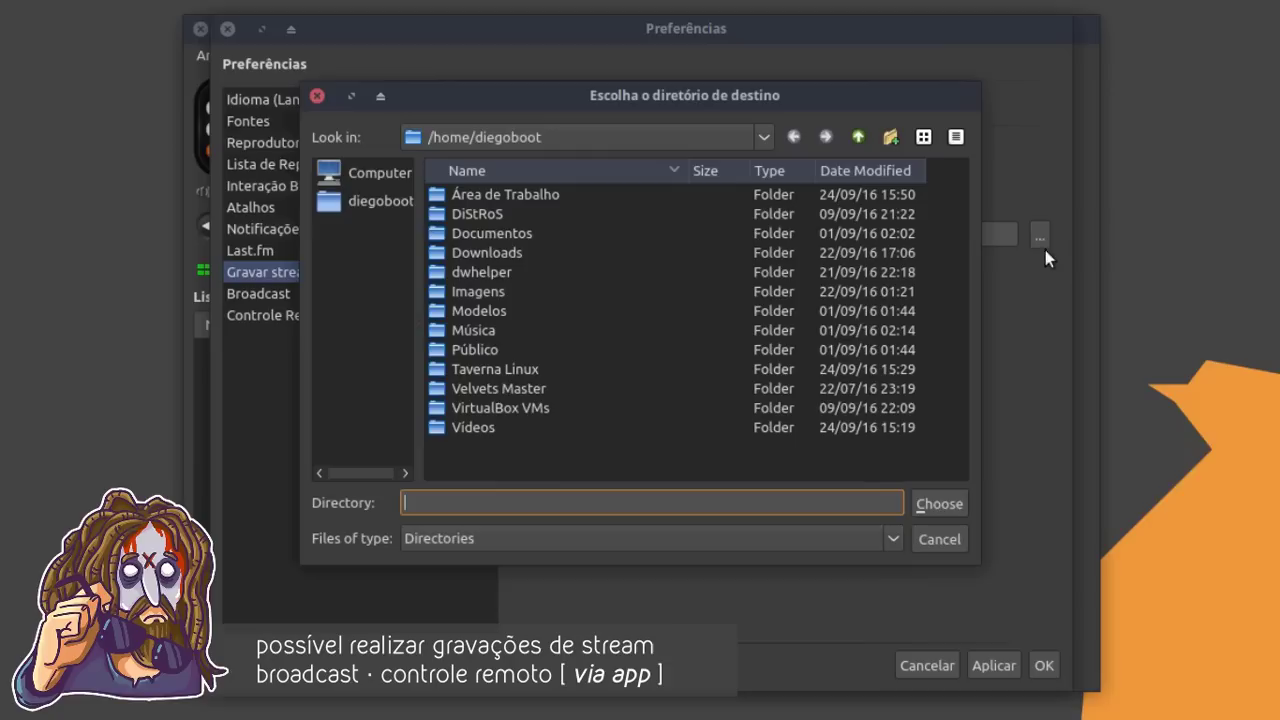
left_click(389, 206)
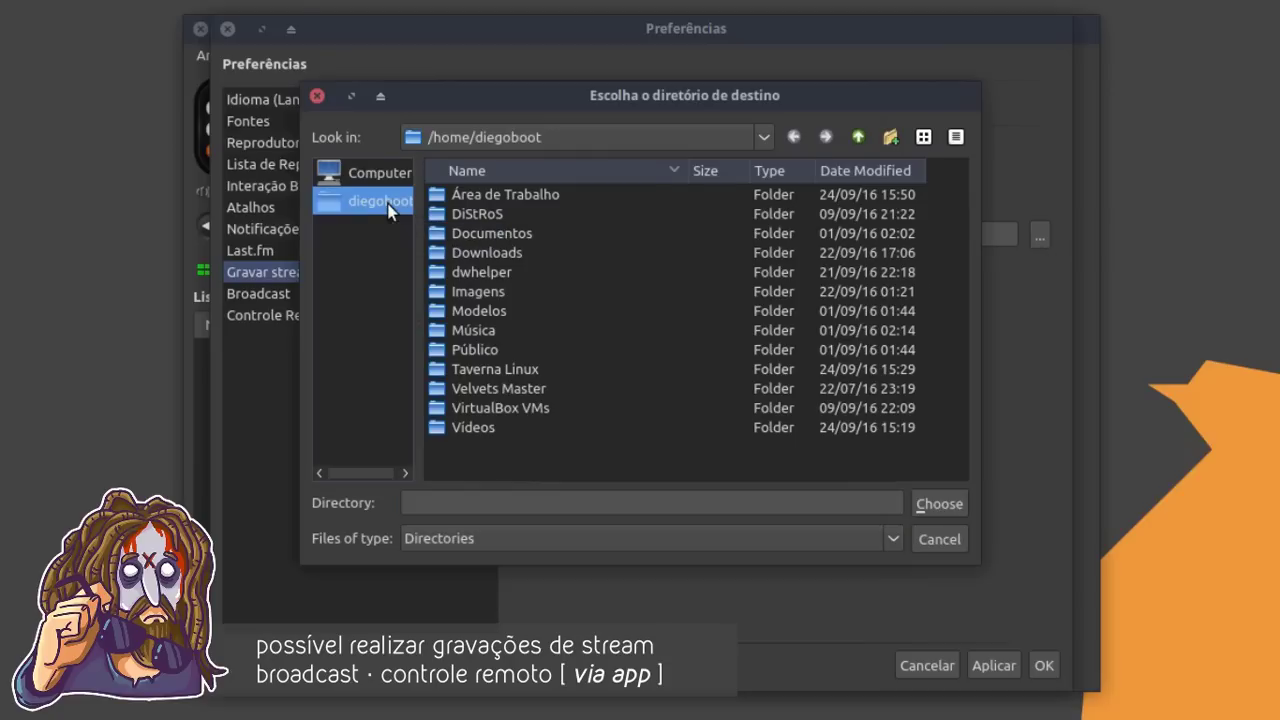
double_click(503, 369)
left_click(939, 503)
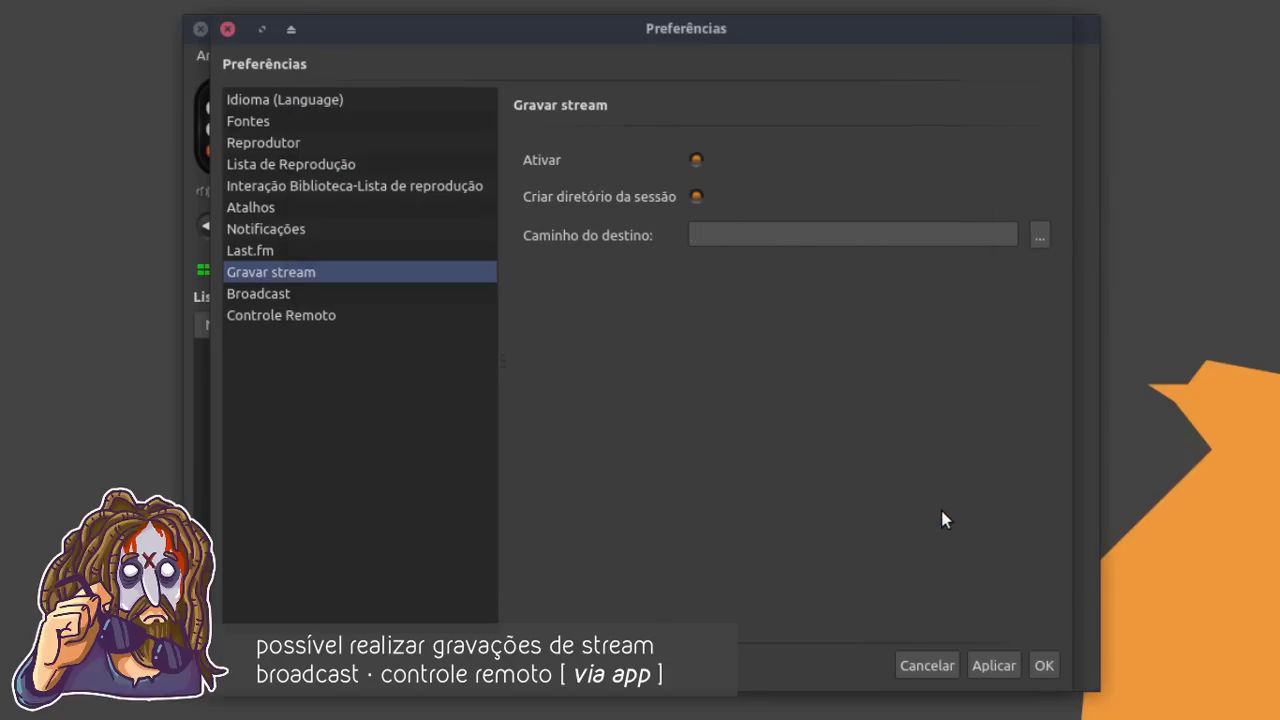
left_click_drag(907, 236, 690, 236)
left_click(933, 238)
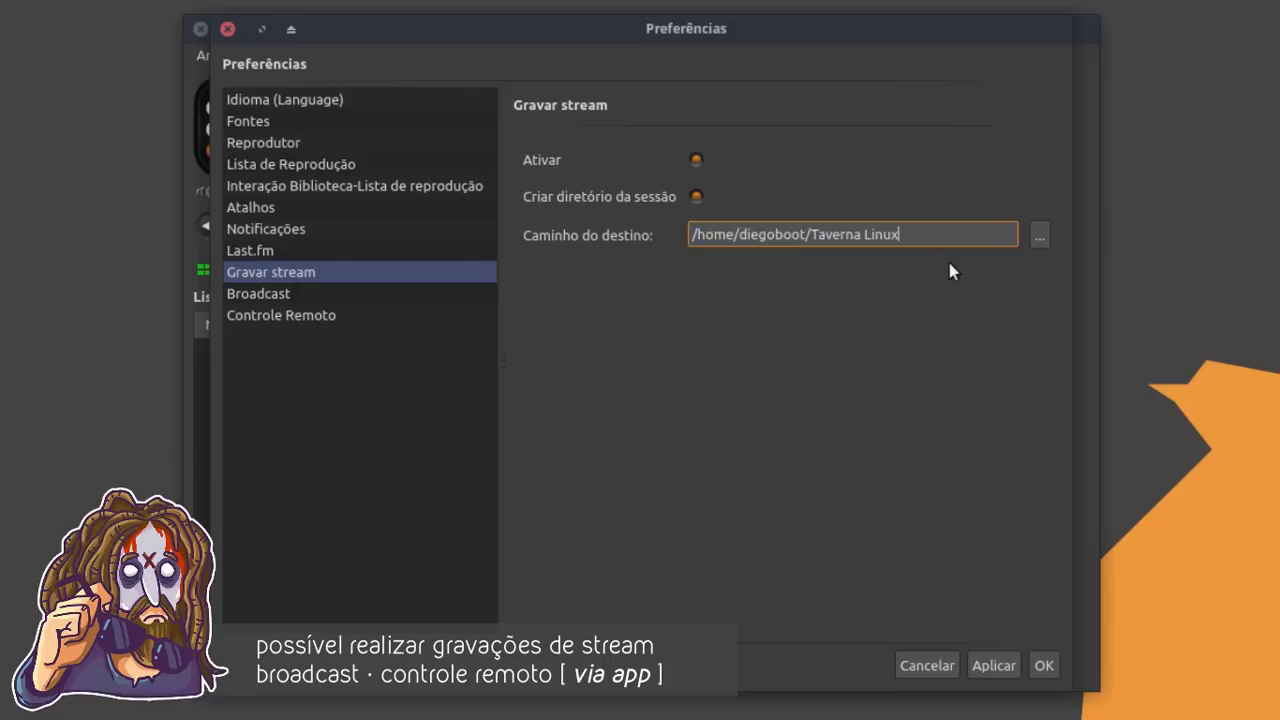
left_click(696, 162)
- Enable Broadcast to view its stream URL and disable it again
left_click(267, 296)
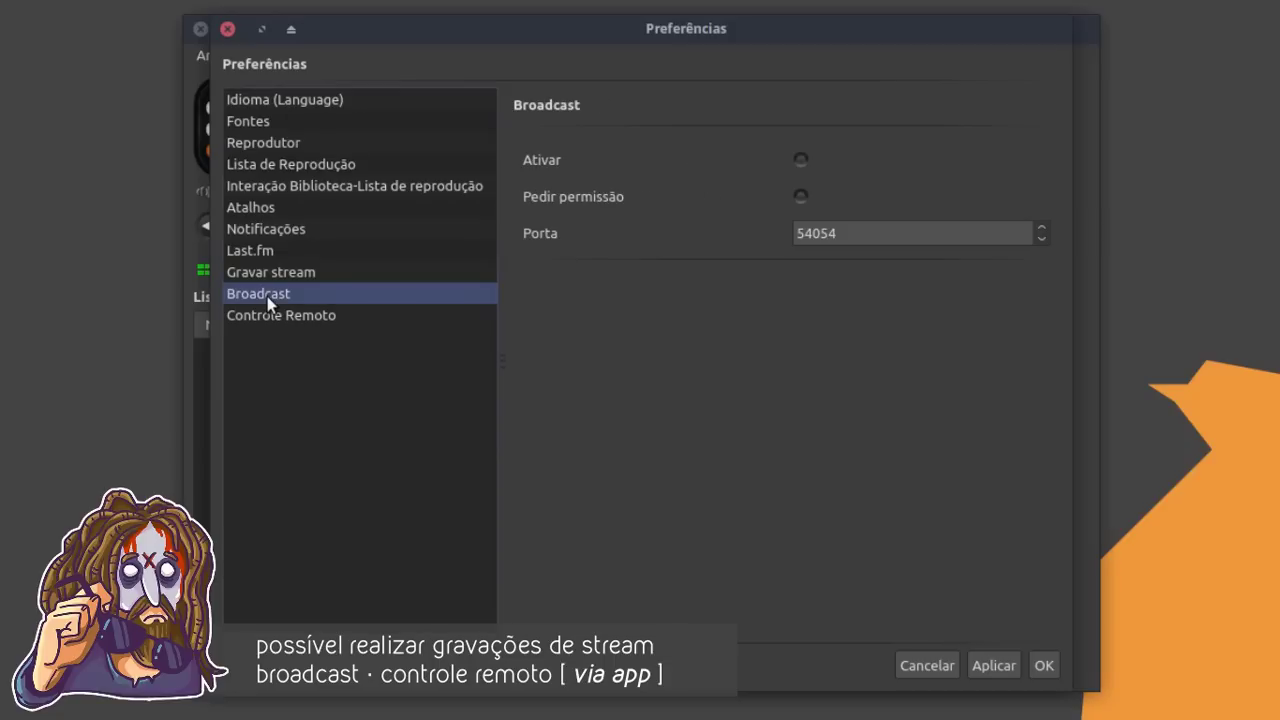
left_click(799, 161)
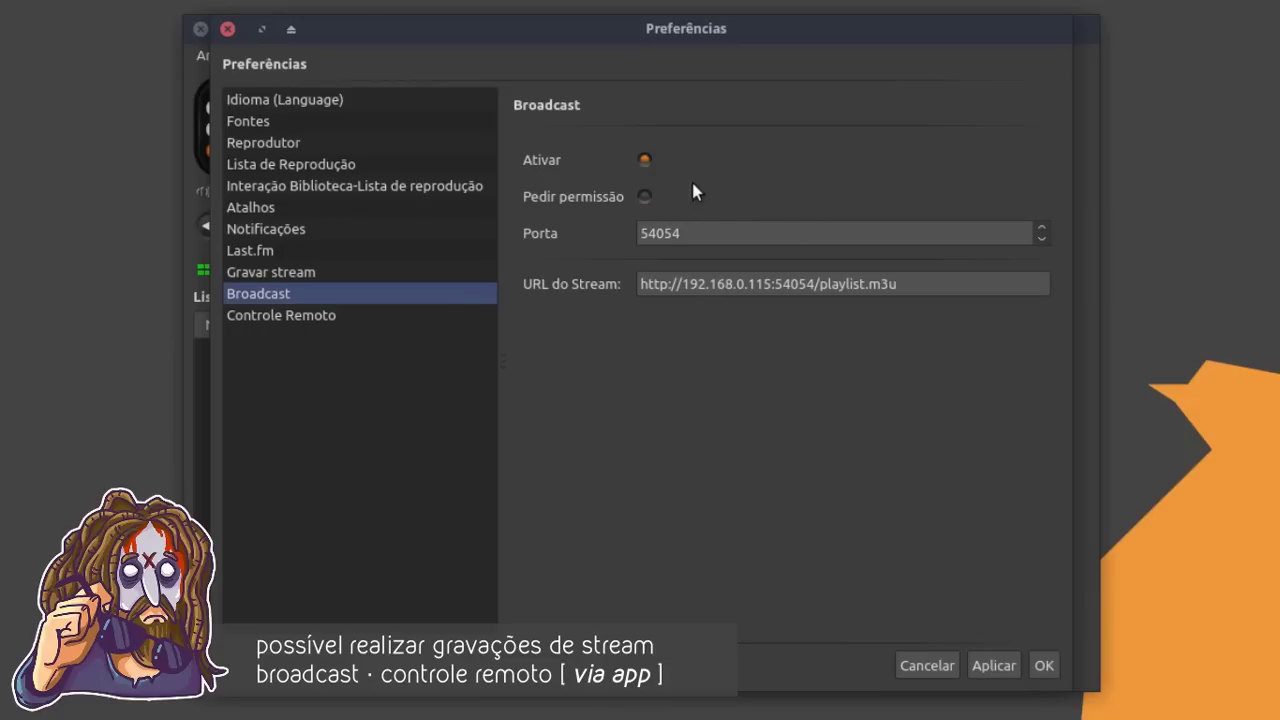
left_click(646, 161)
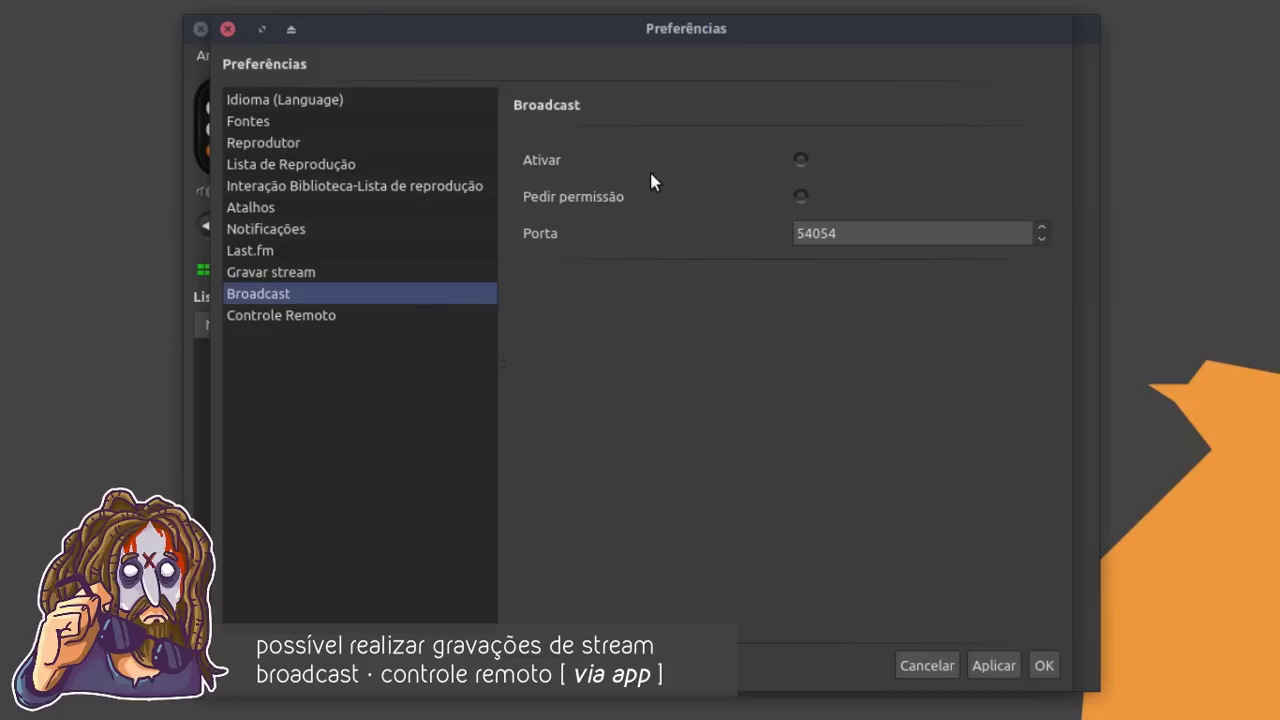
- Enable Controle Remoto to view its URL, disable it again and return to the language preferences
left_click(366, 316)
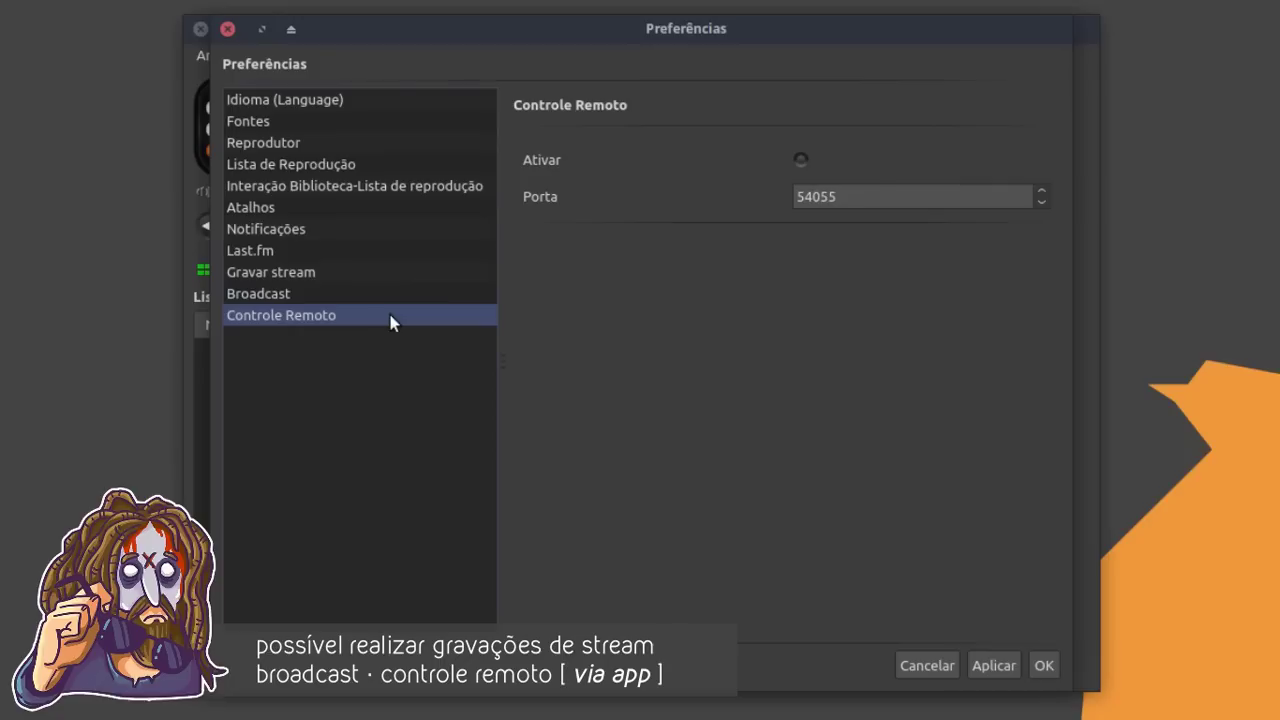
left_click(797, 162)
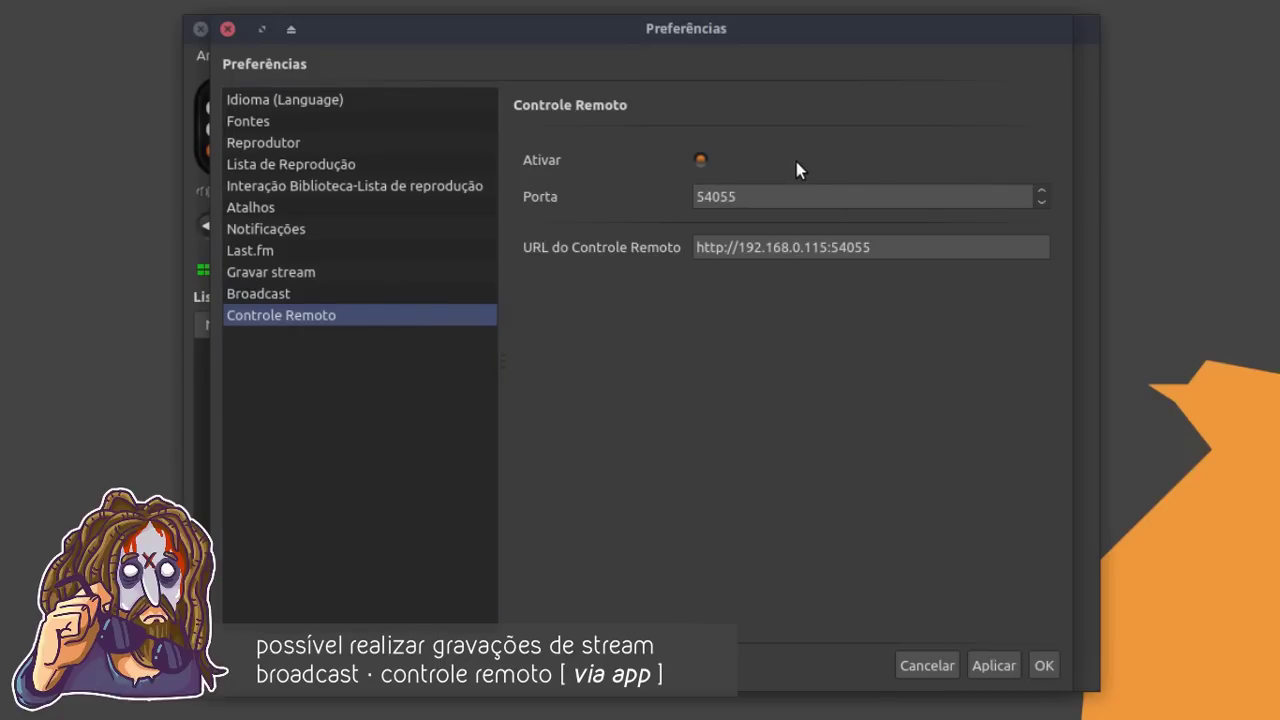
left_click(700, 160)
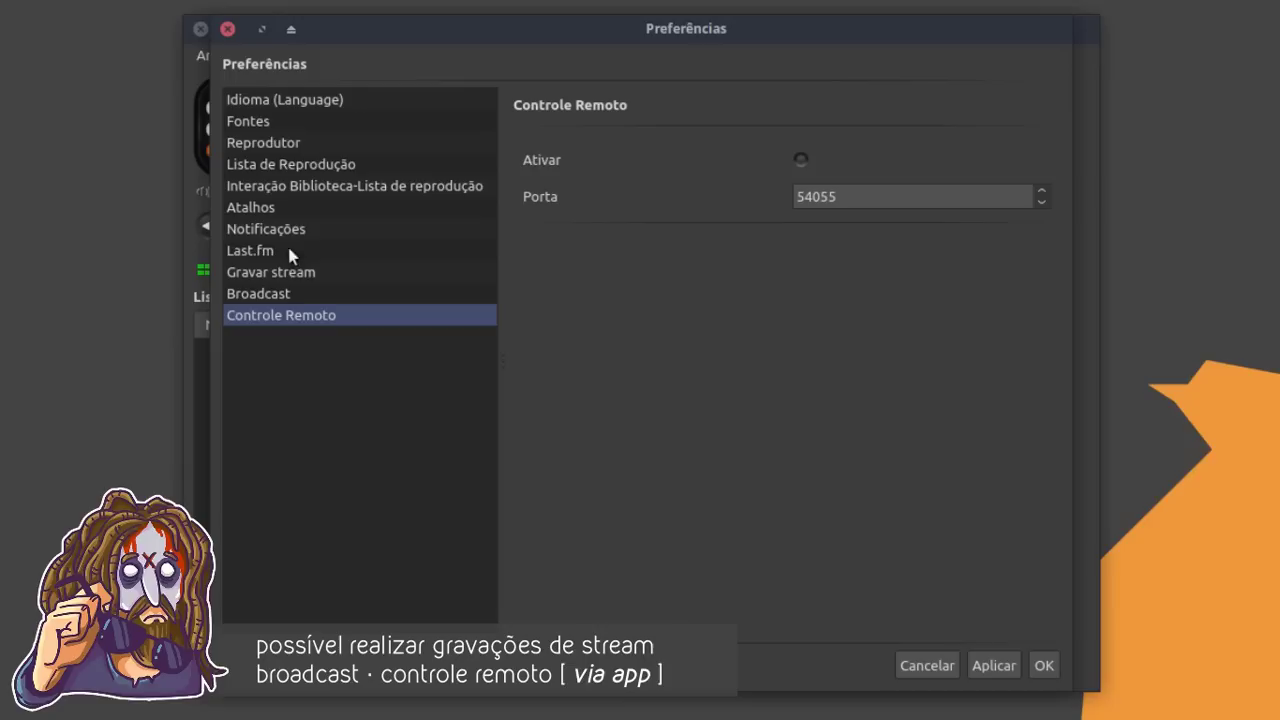
left_click(262, 100)
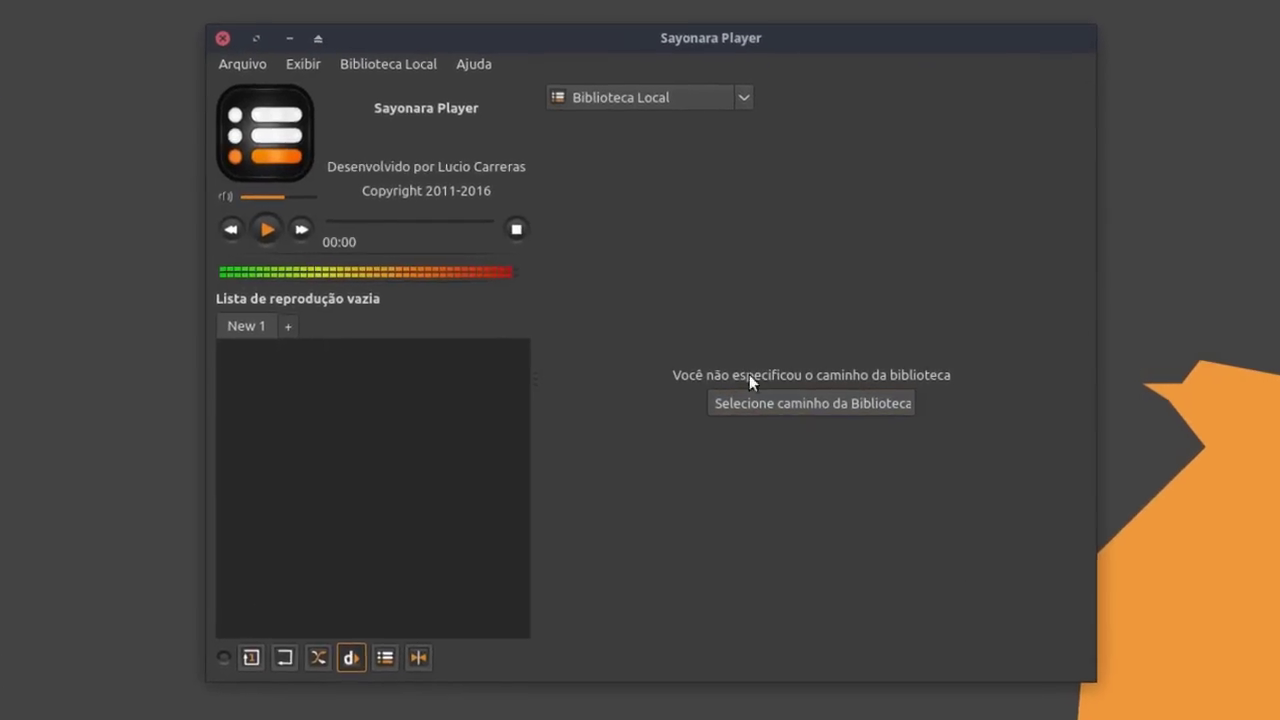
- Choose the Música folder in the home directory as the local library path
left_click(908, 414)
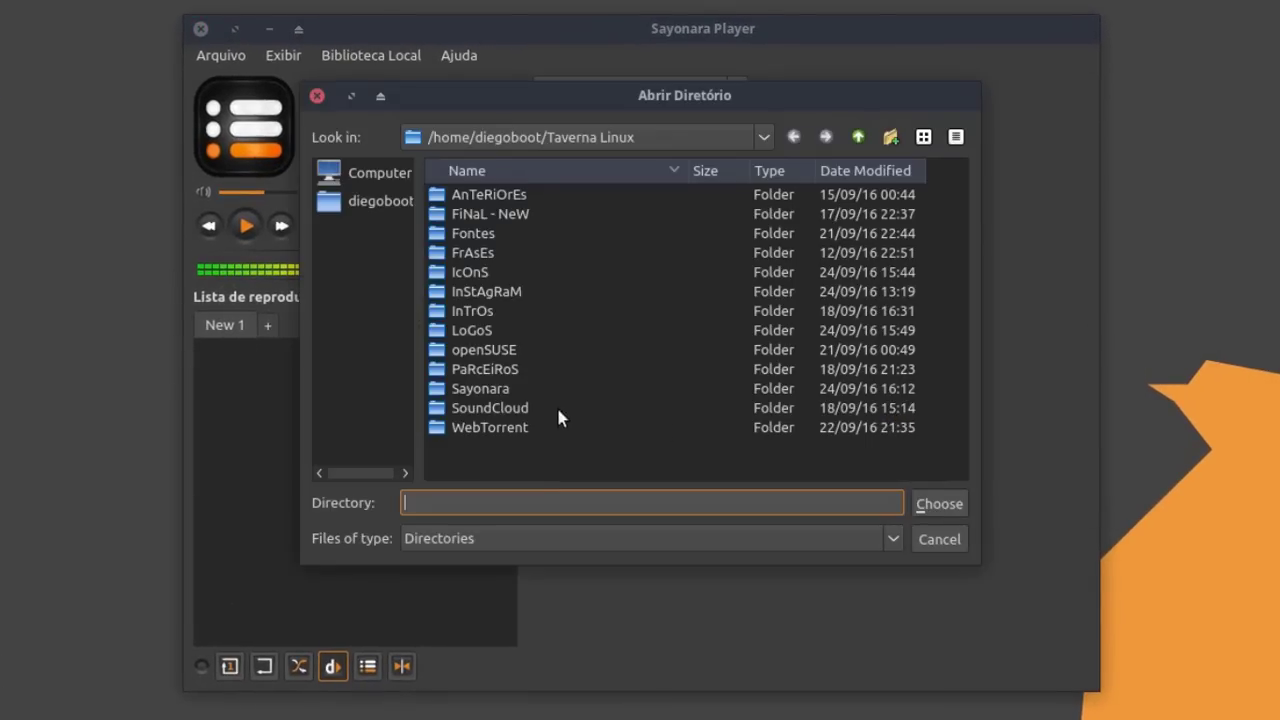
left_click(405, 208)
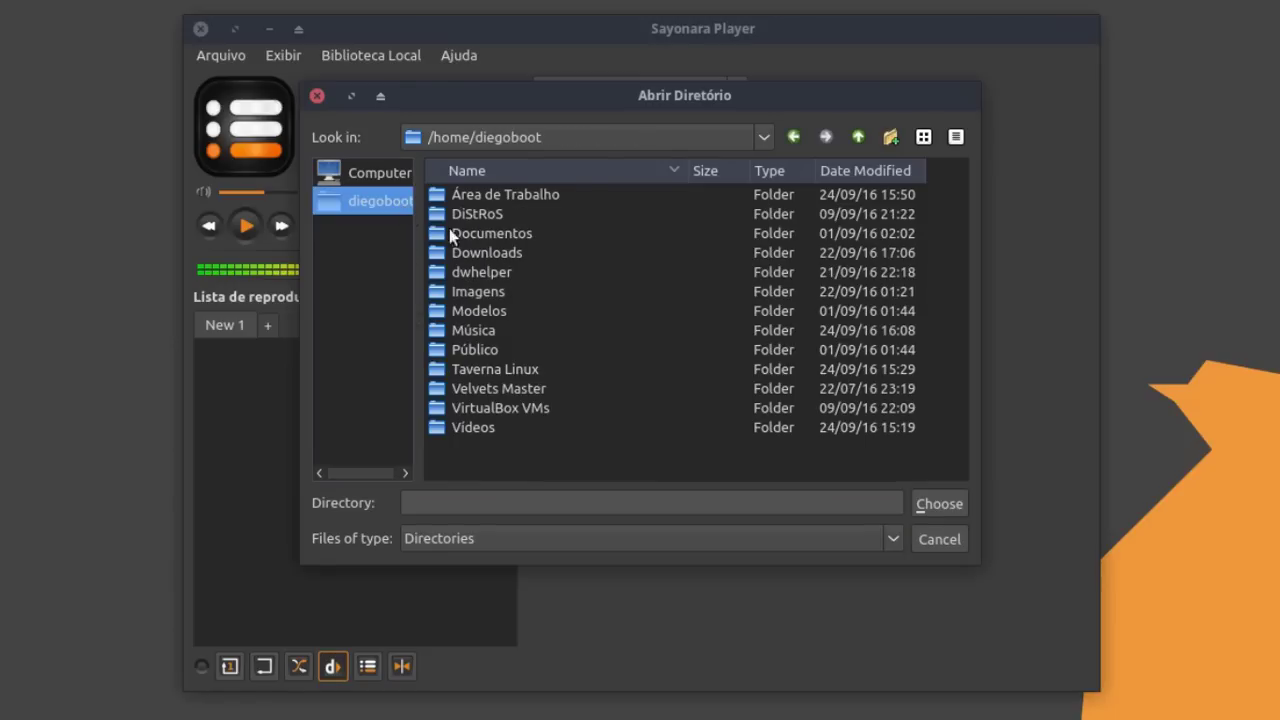
double_click(466, 329)
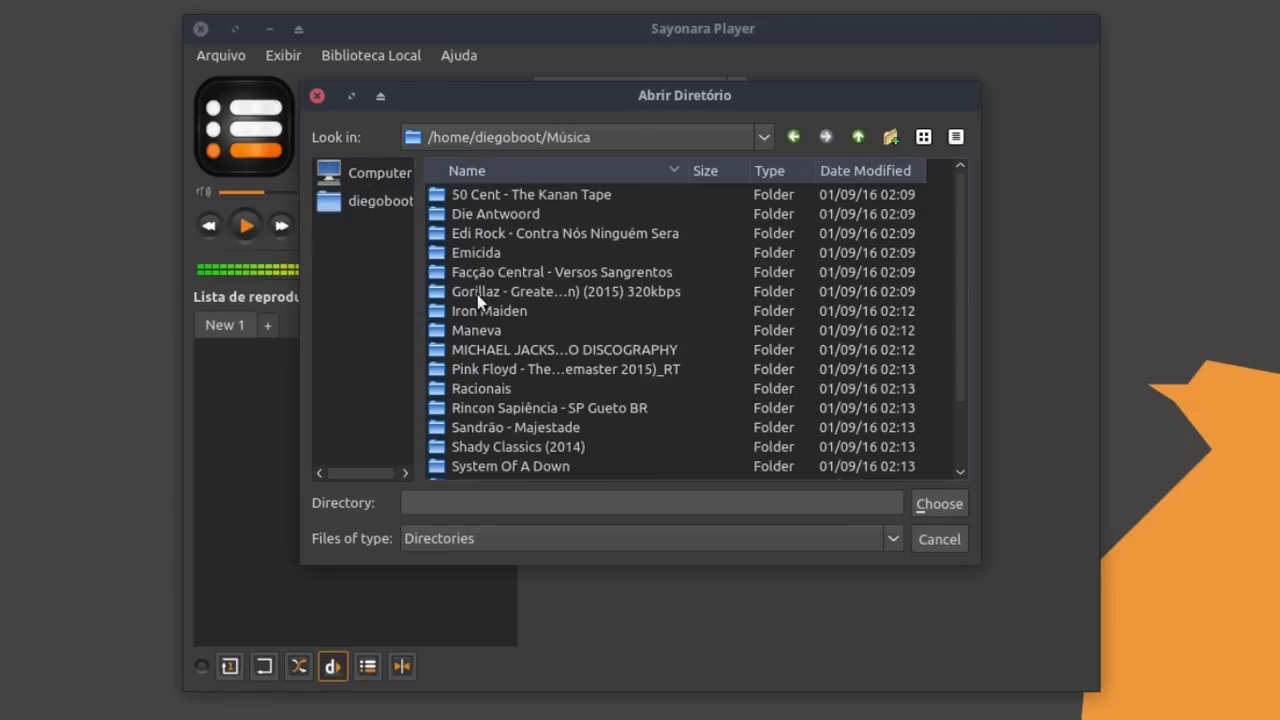
scroll(550, 245, "down", 2)
scroll(557, 265, "up", 2)
left_click(938, 505)
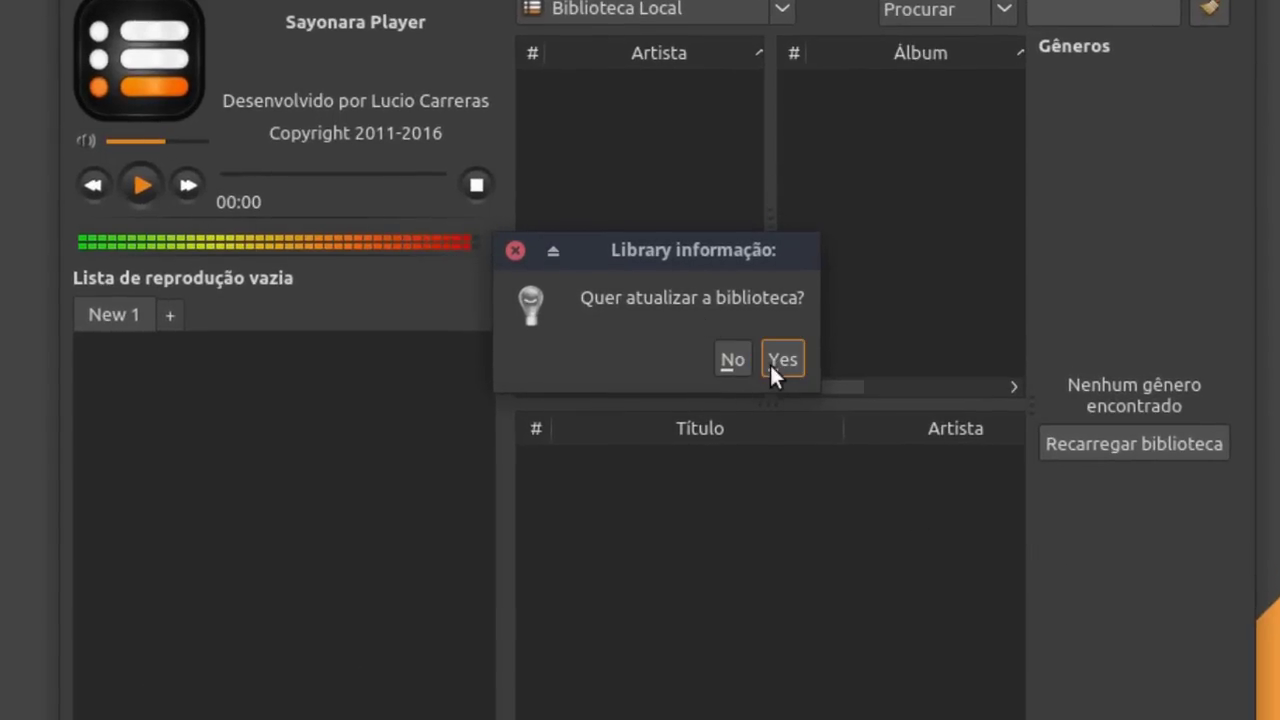
- Accept the library update and run it in Escaneamento completo (lento) mode
left_click(769, 362)
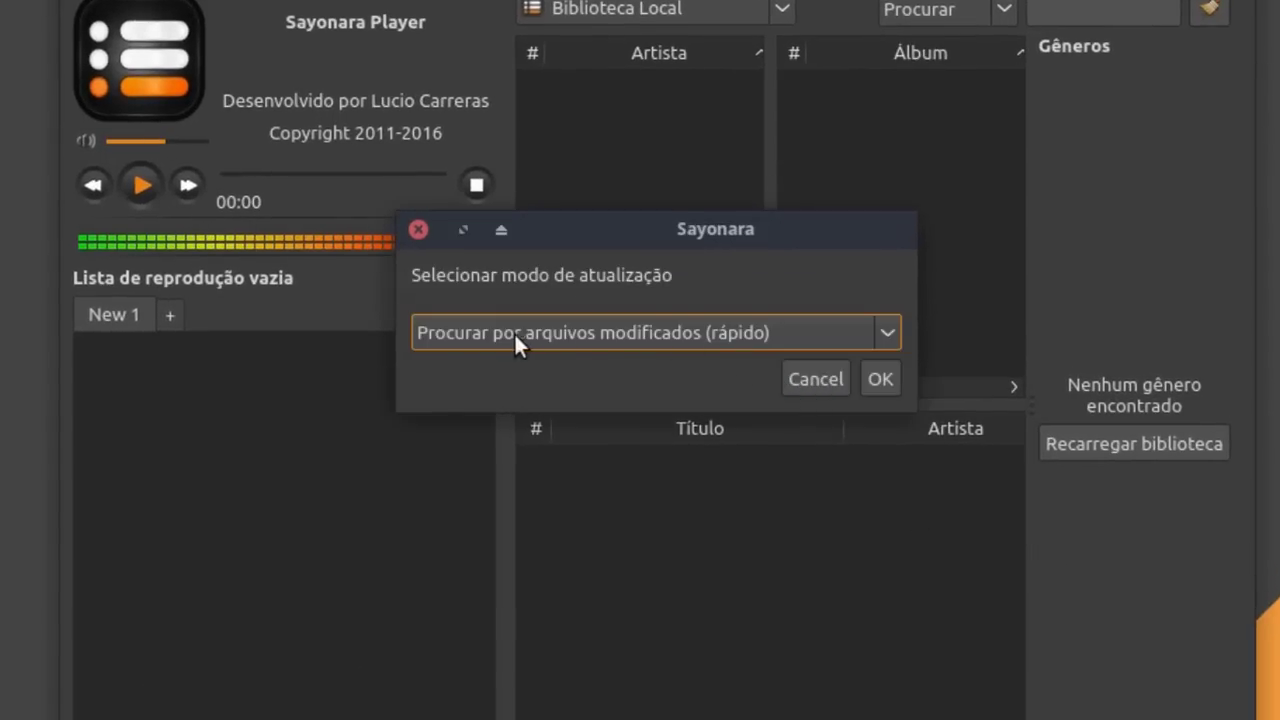
left_click(886, 338)
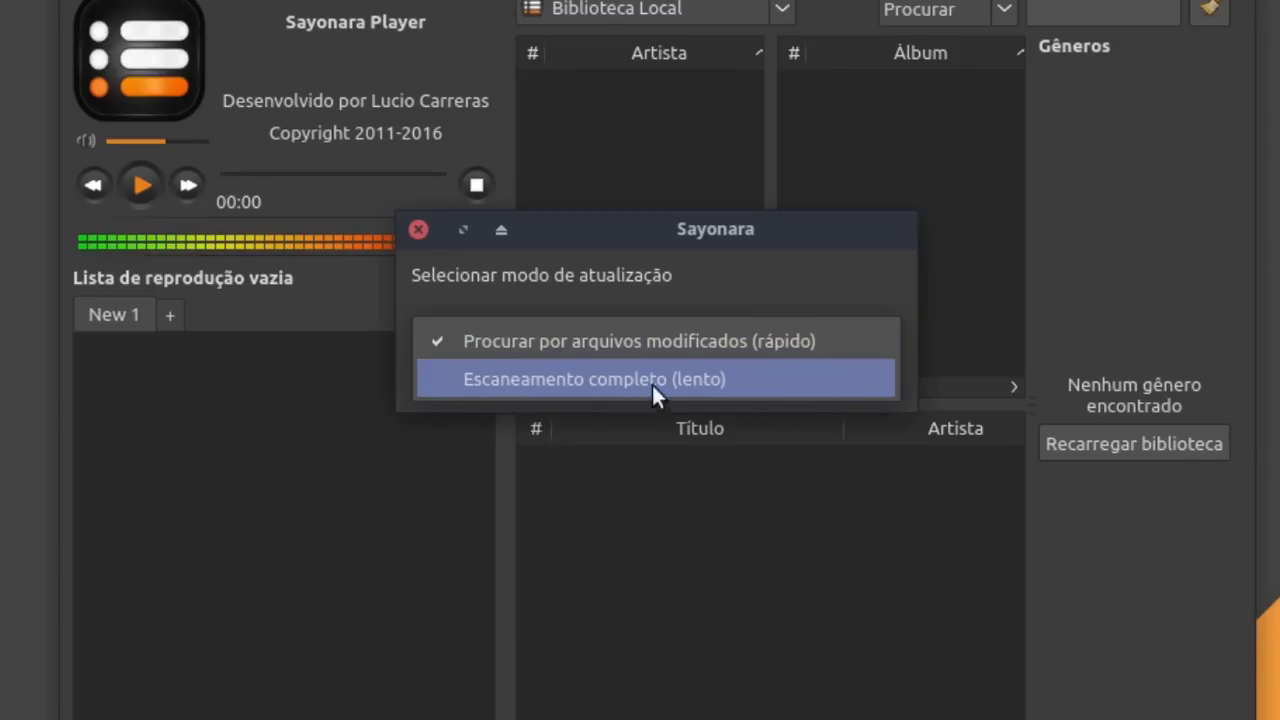
left_click(652, 385)
left_click(869, 380)
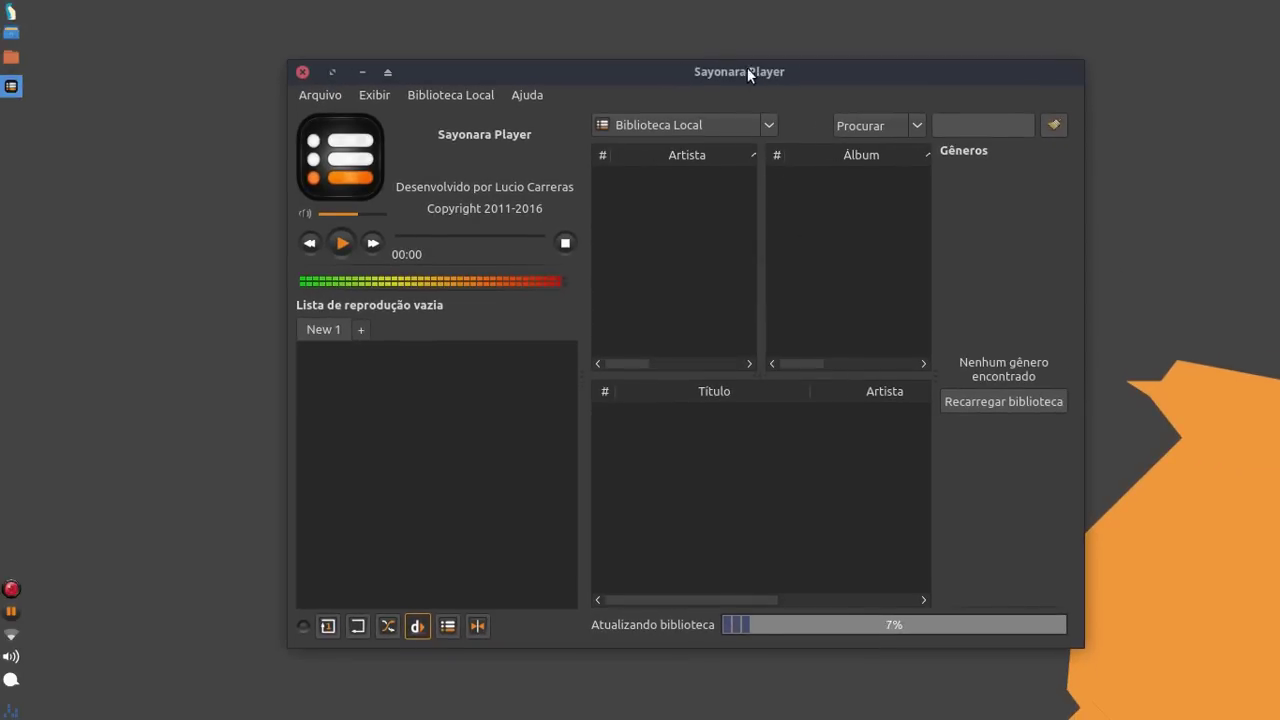
- Maximize the player window and look through the library's artist and album lists
left_click_drag(747, 72, 688, 70)
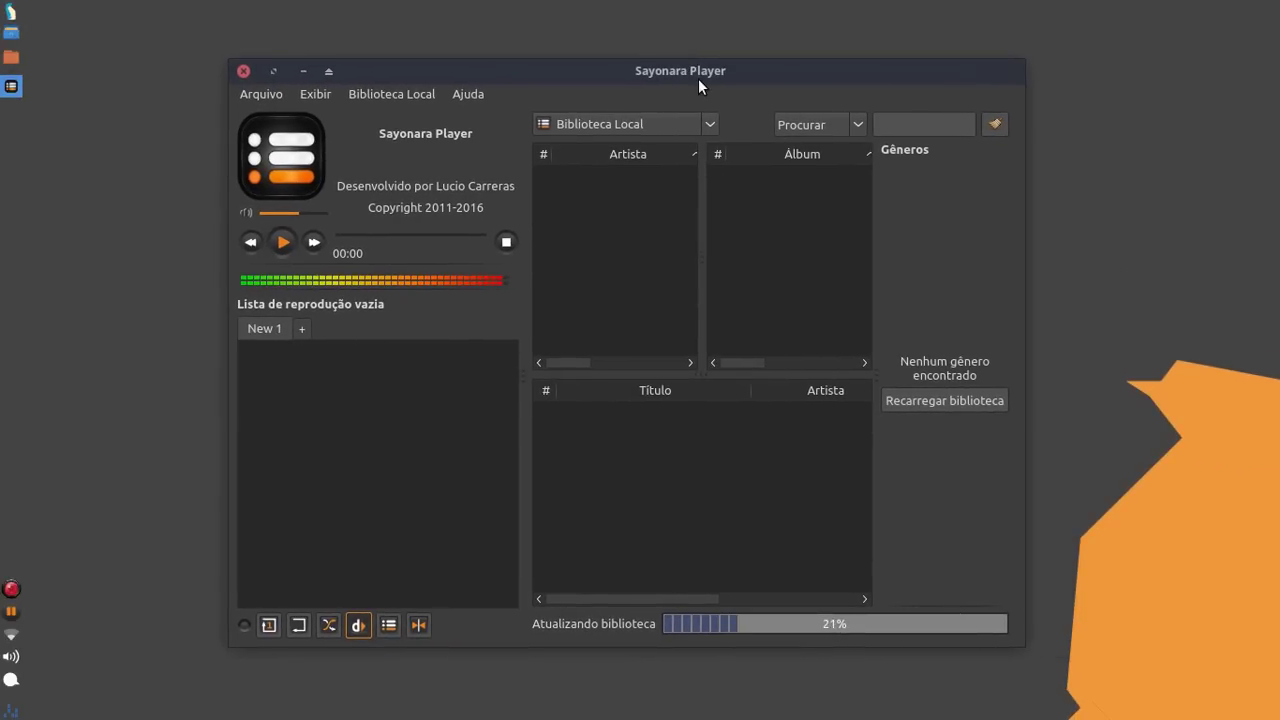
left_click(273, 71)
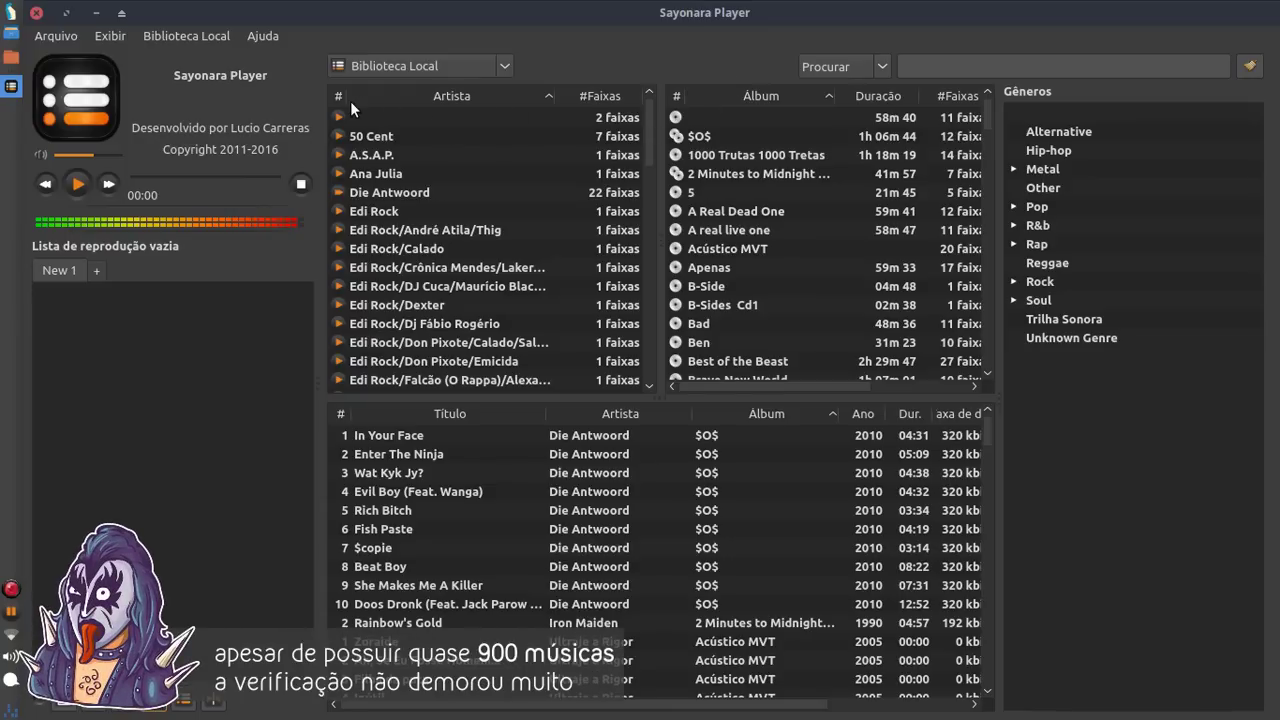
scroll(645, 113, "down", 4)
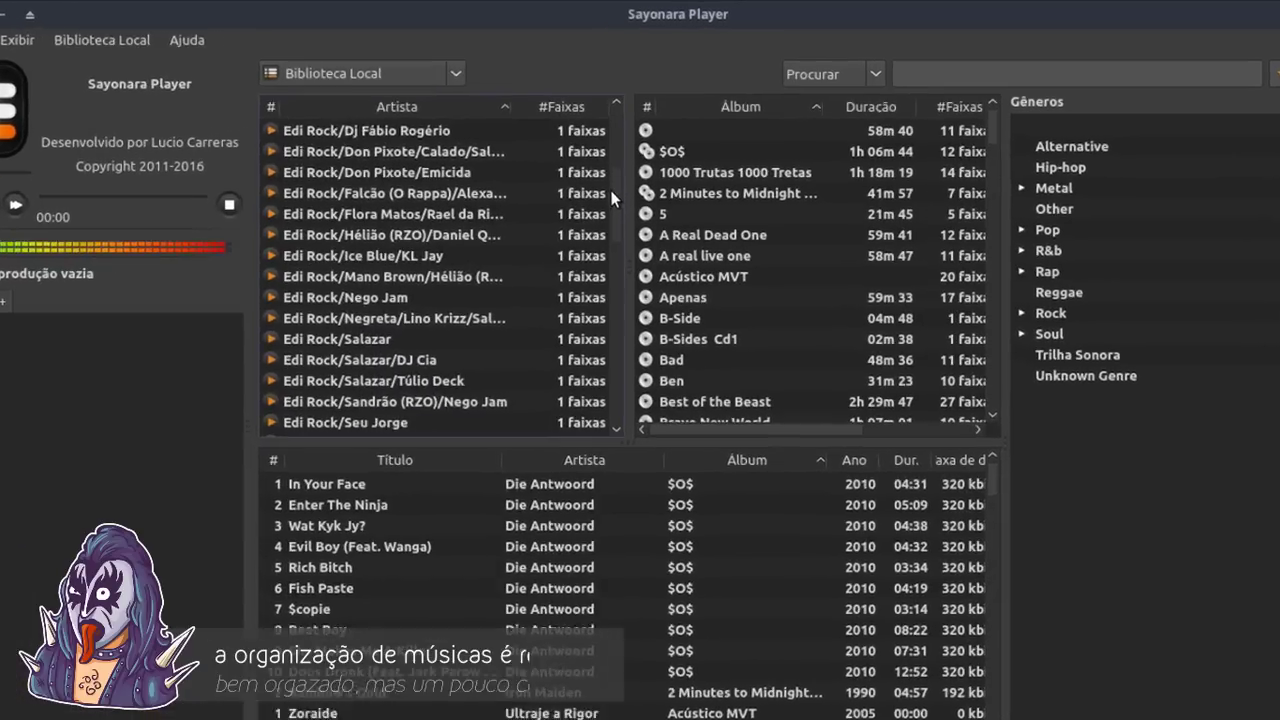
left_click_drag(611, 191, 613, 263)
left_click_drag(498, 354, 511, 176)
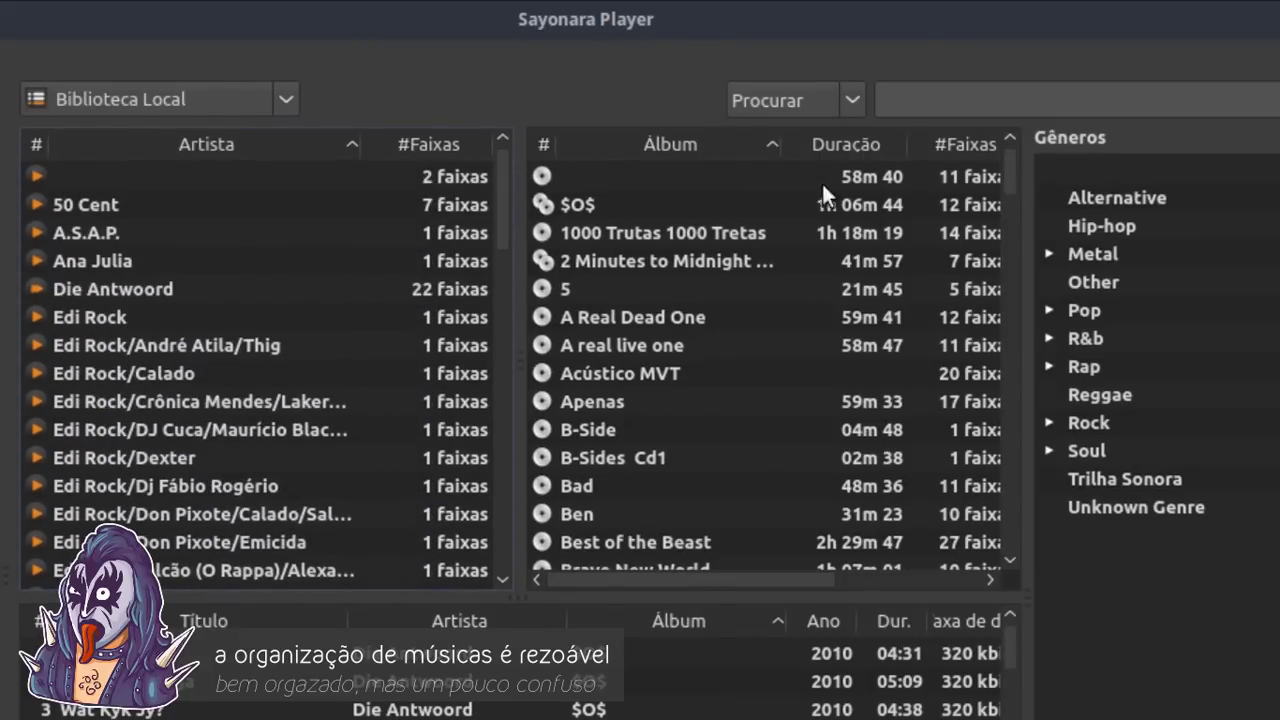
scroll(737, 190, "down", 1)
scroll(737, 190, "up", 1)
left_click_drag(1010, 190, 1008, 151)
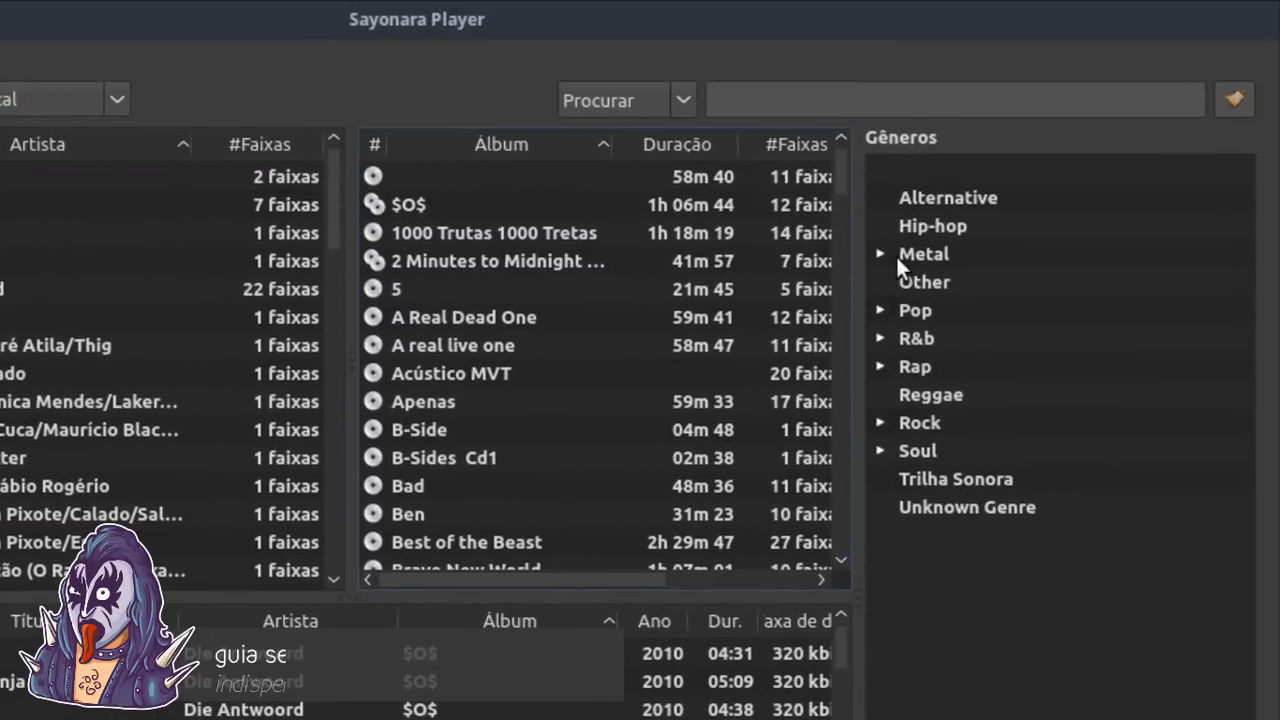
- Filter the library by the Heavy Metal, Pop-rnb and Rap Nacional subgenres in turn, expanding their parent genres
left_click(881, 254)
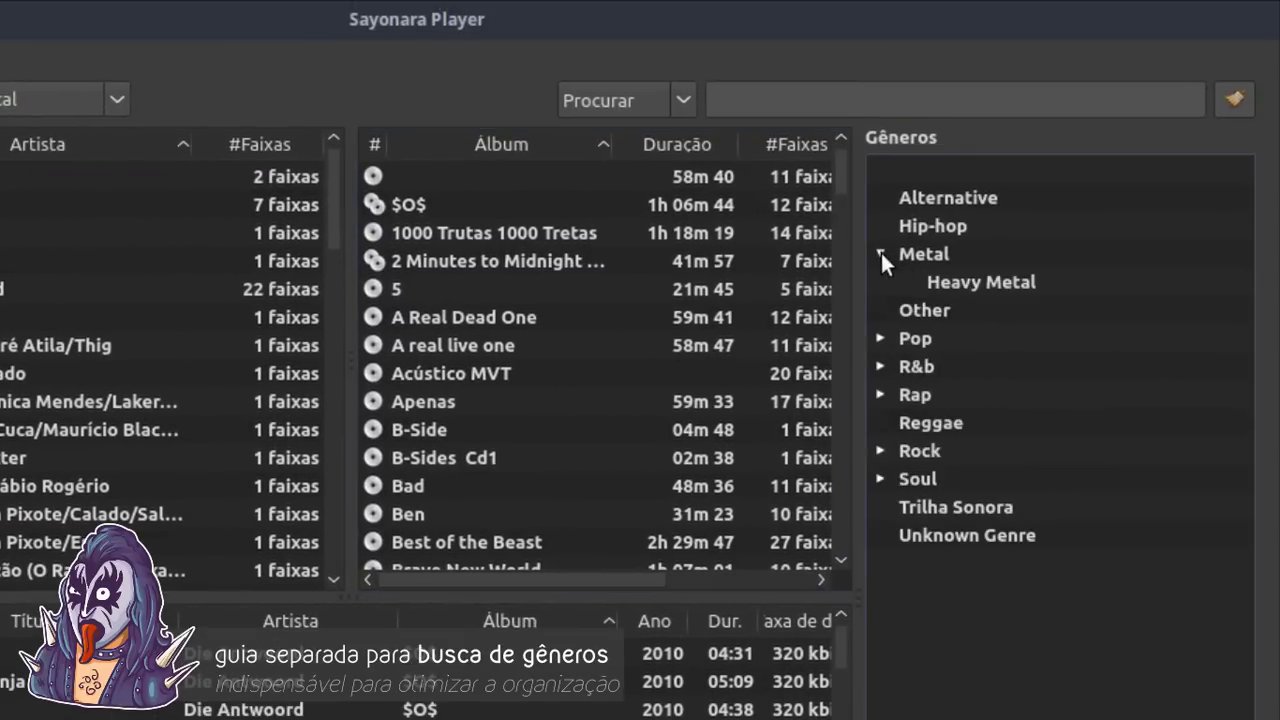
left_click(958, 281)
left_click(883, 338)
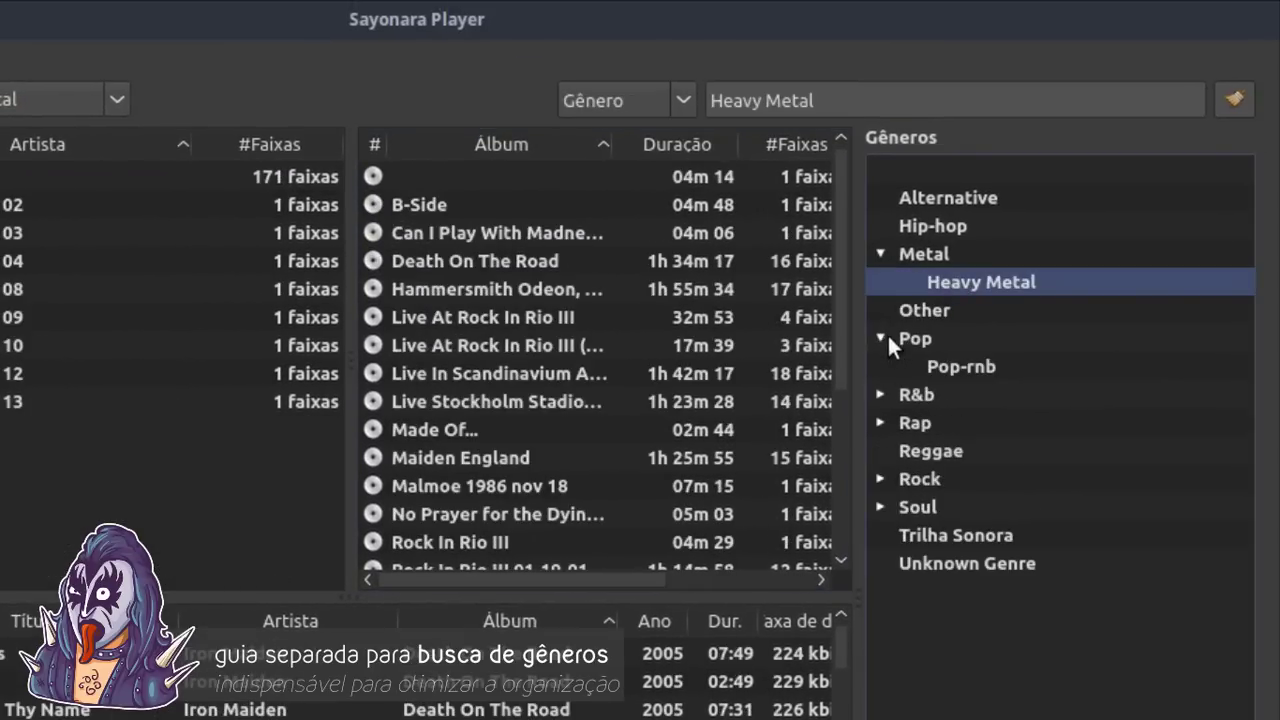
left_click(912, 366)
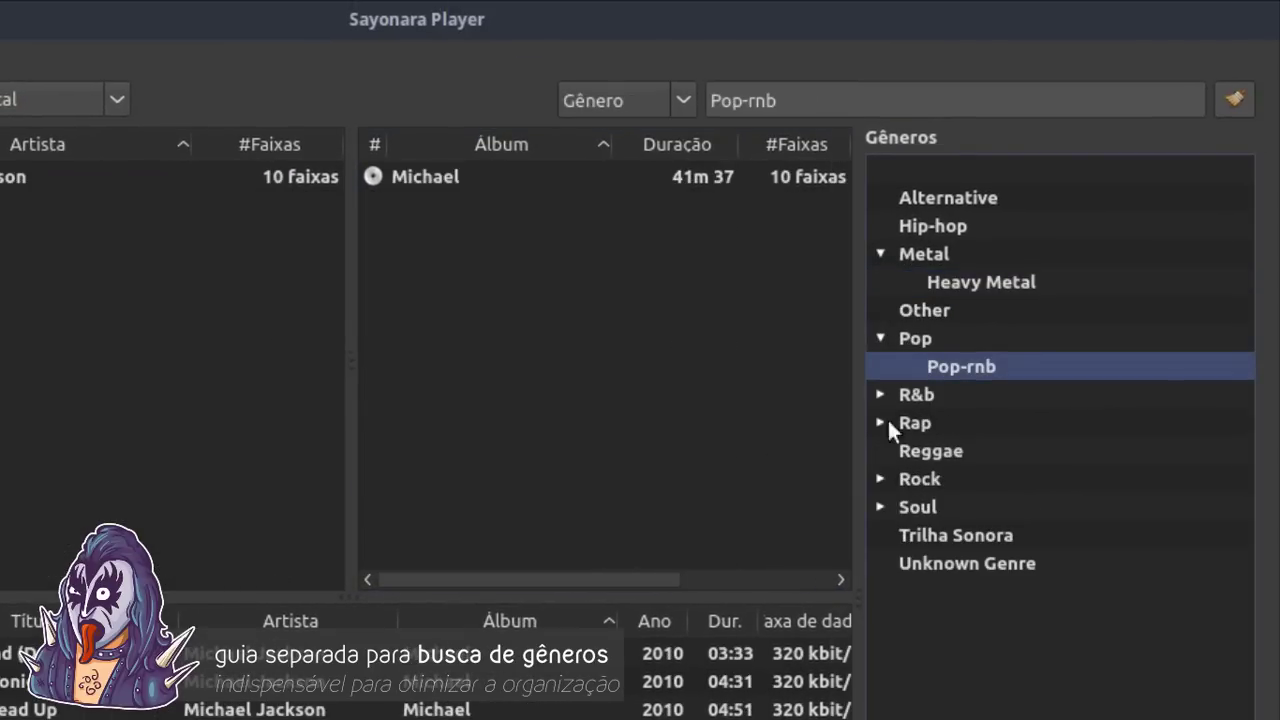
left_click(881, 394)
left_click(880, 451)
left_click(945, 478)
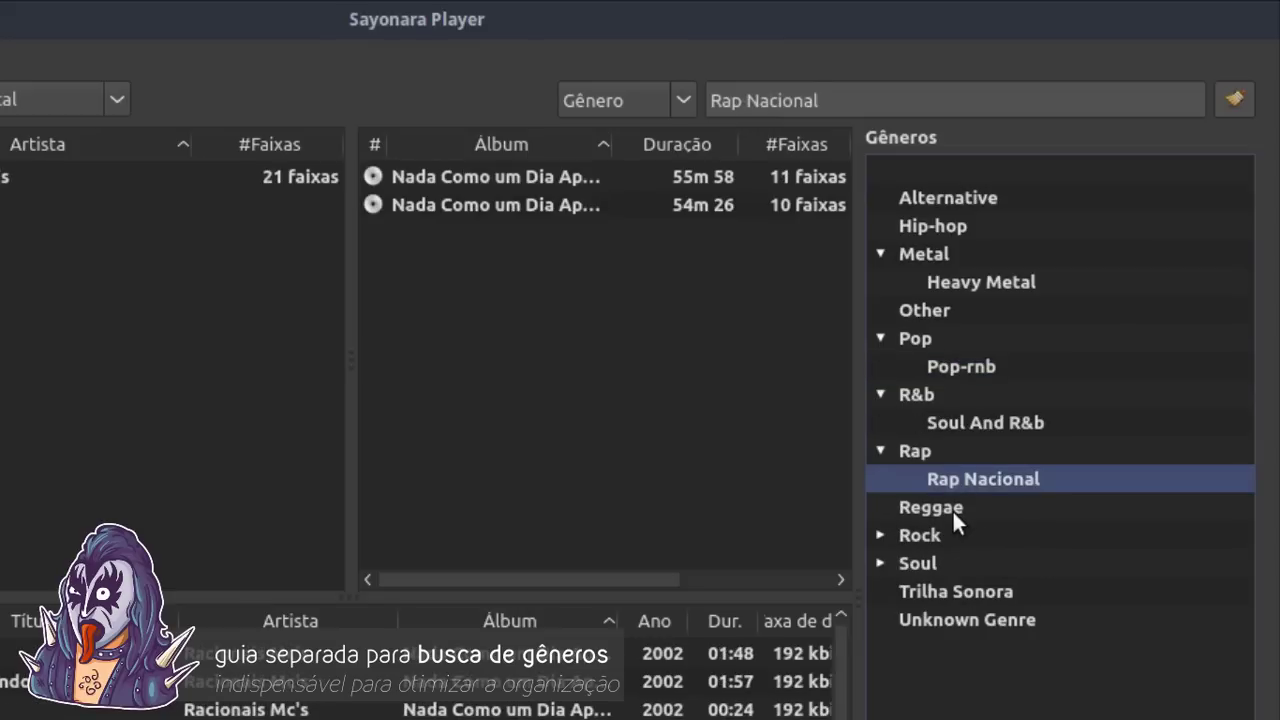
- Expand Rock and Soul, and filter the library by Soul And R&b, Trilha Sonora and Unknown Genre in turn
left_click(880, 535)
left_click(880, 647)
left_click(950, 675)
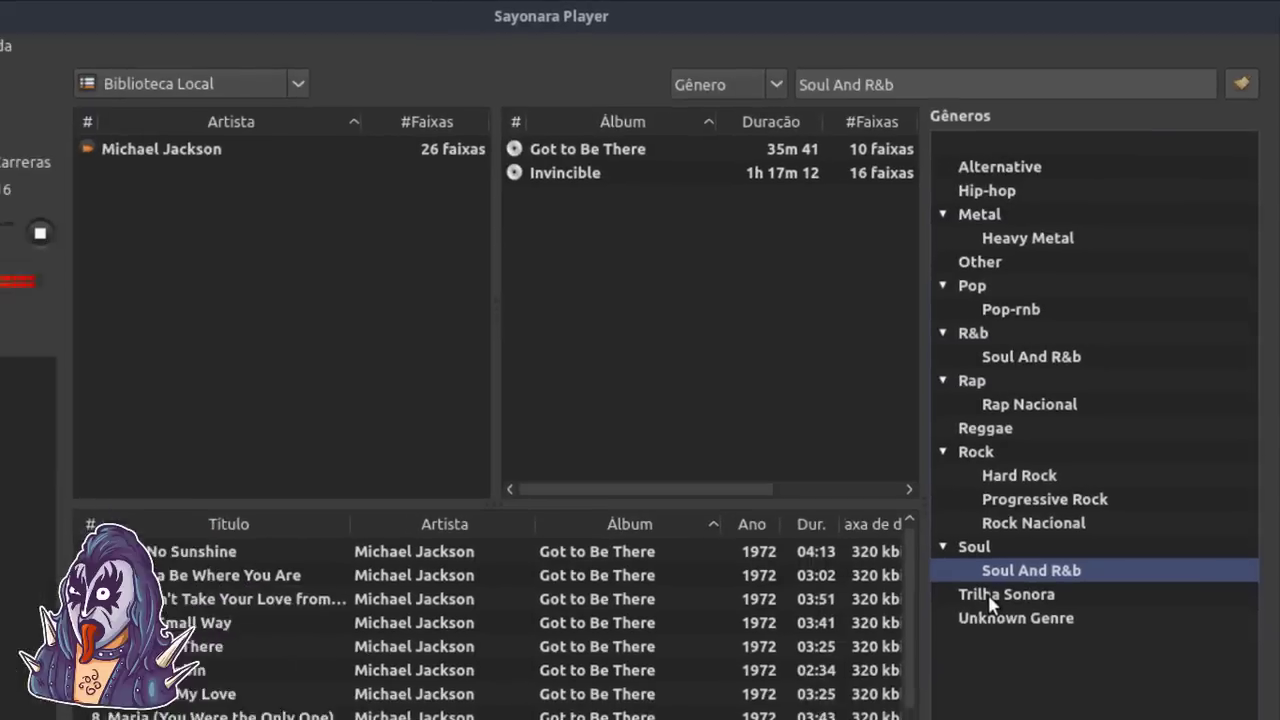
left_click(993, 598)
left_click(987, 614)
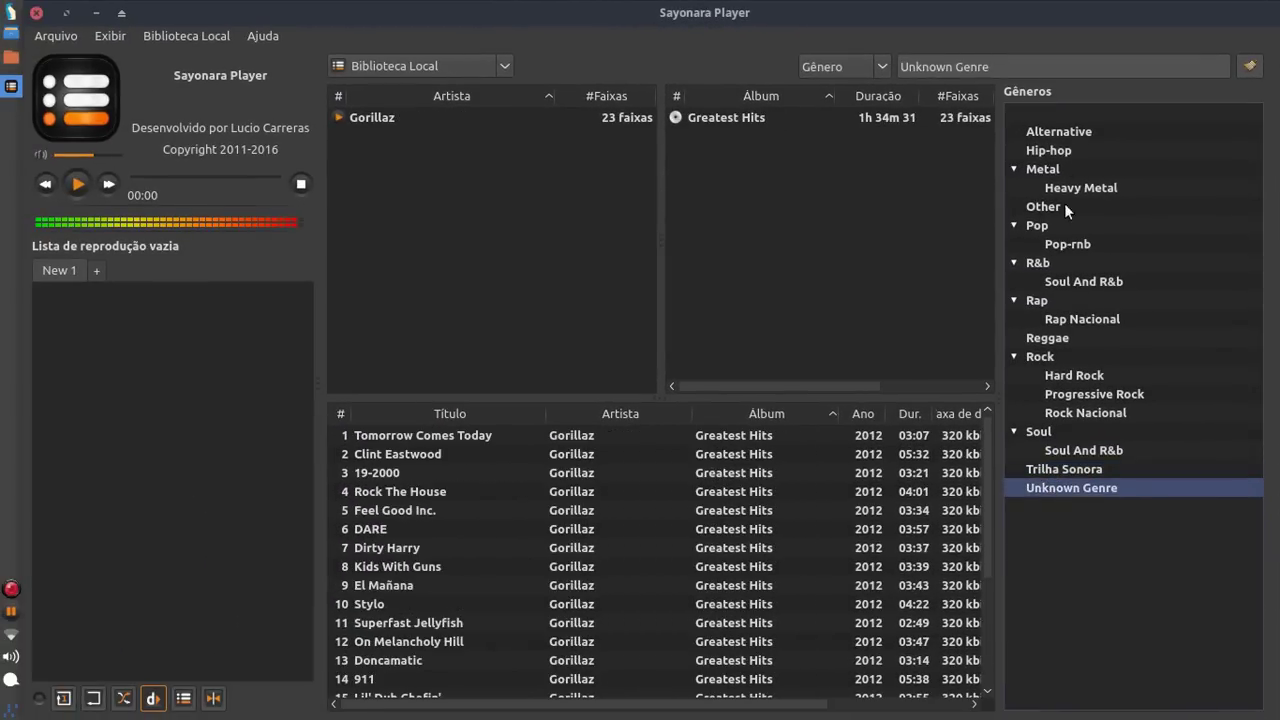
- Filter the library by the Alternative genre, and load System of a Down into the playlist to play Prison Song
left_click(1055, 135)
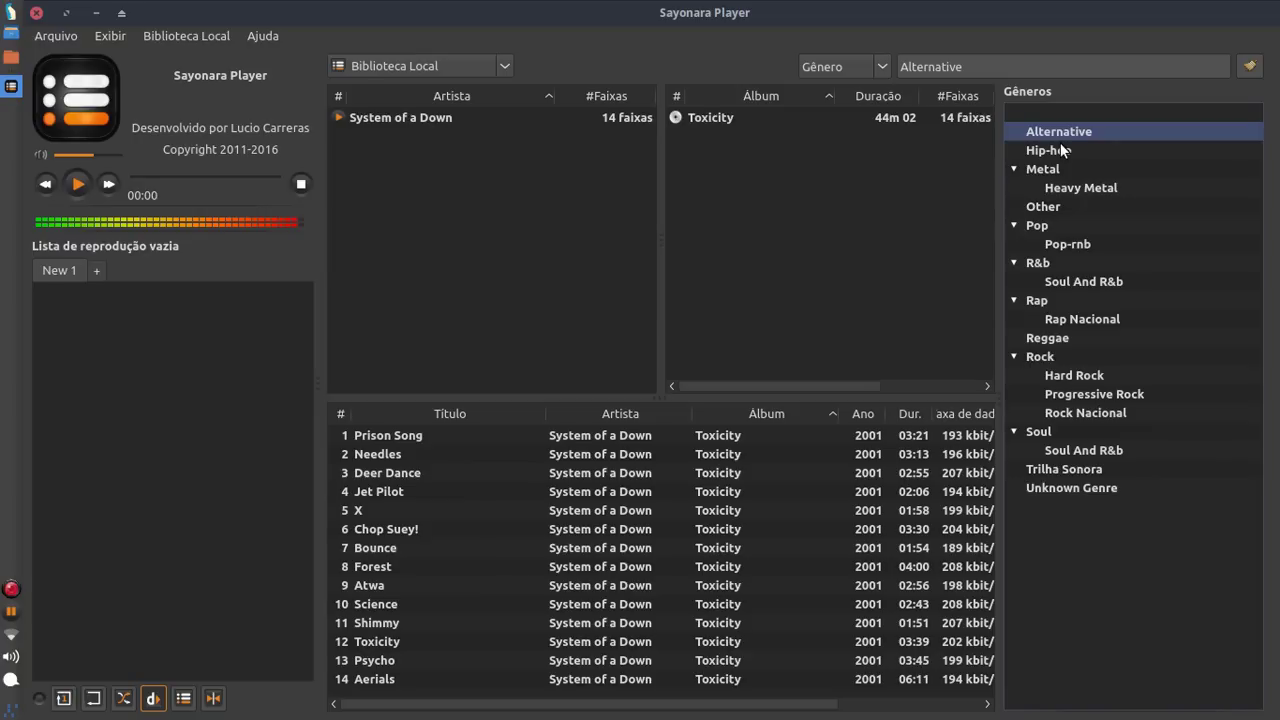
right_click(470, 116)
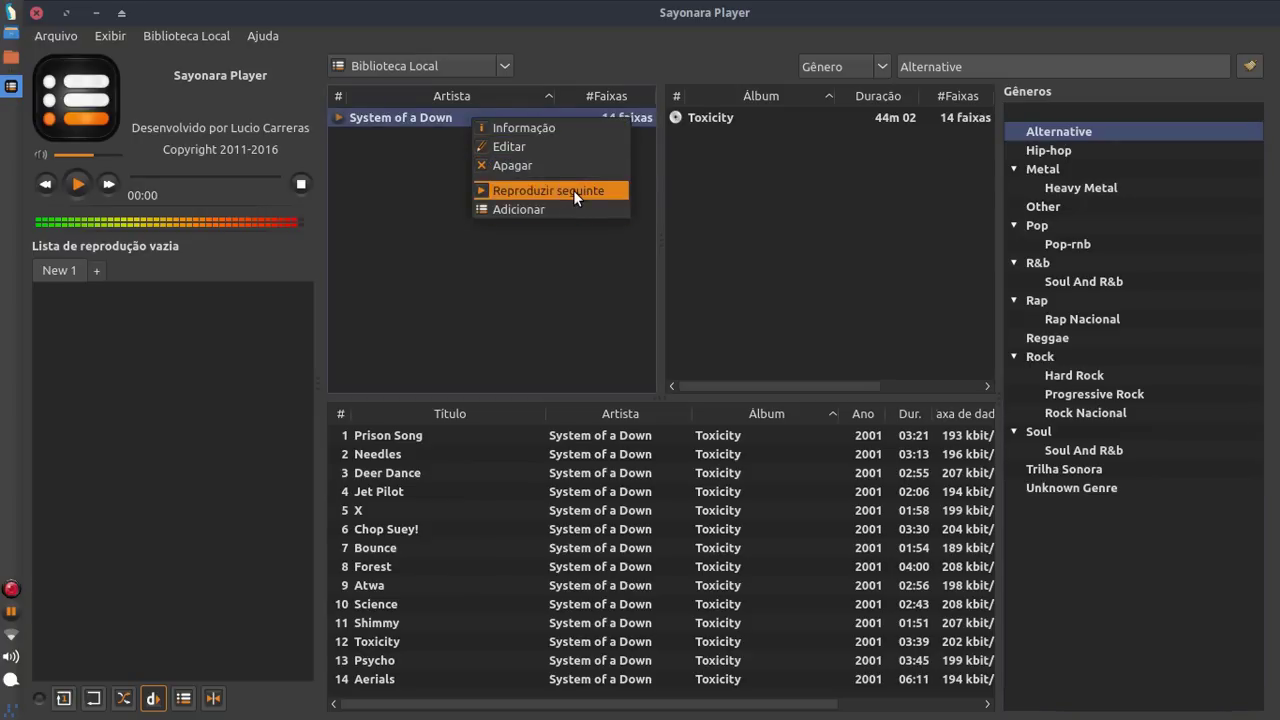
left_click(361, 136)
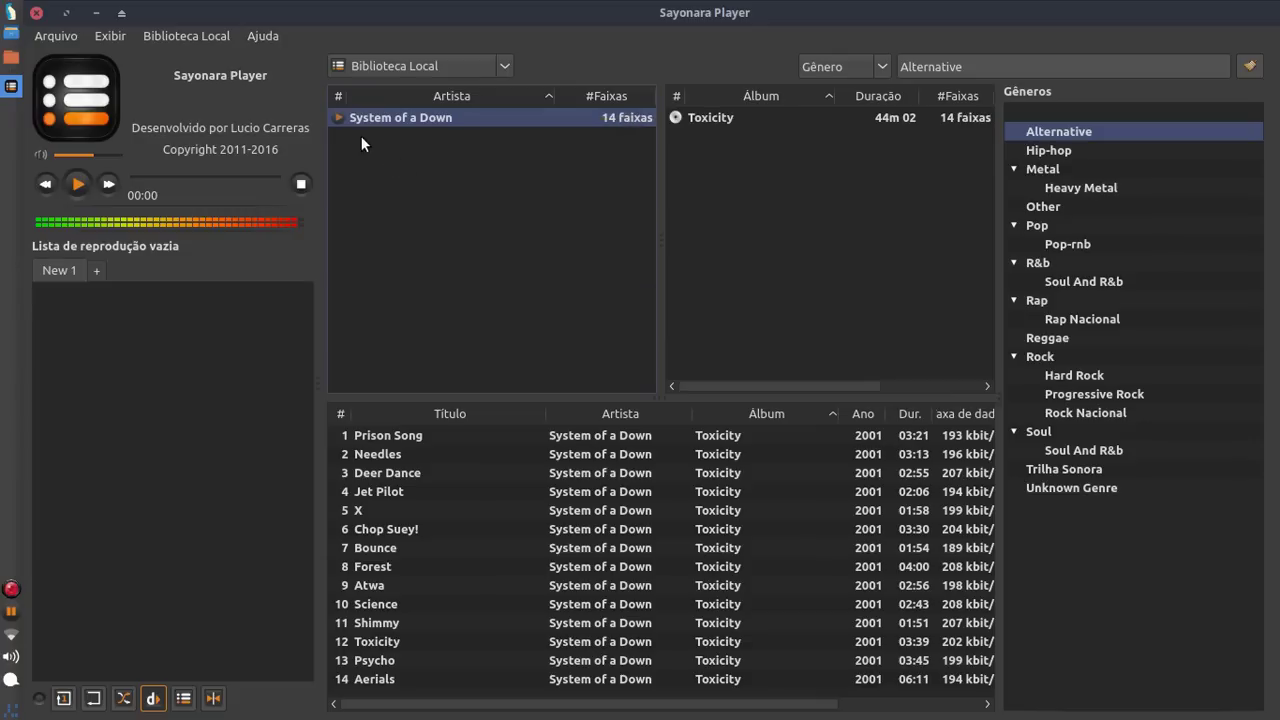
left_click(74, 188)
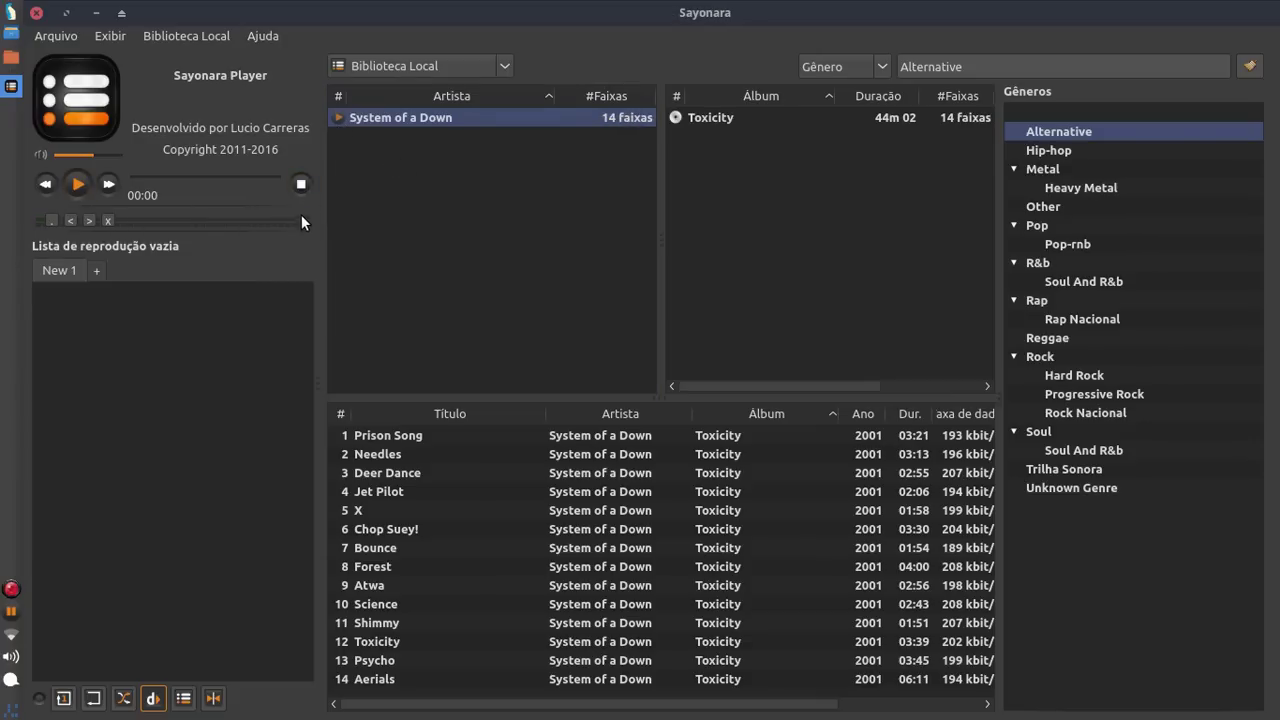
double_click(334, 119)
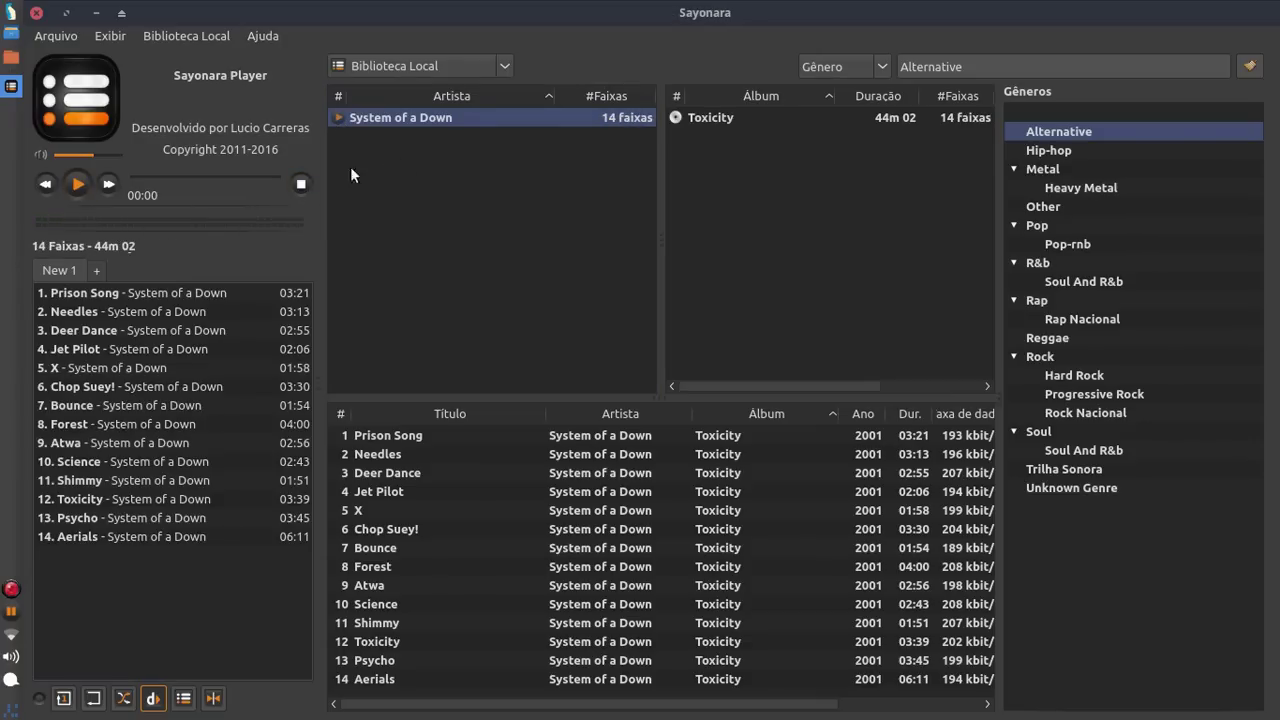
double_click(133, 294)
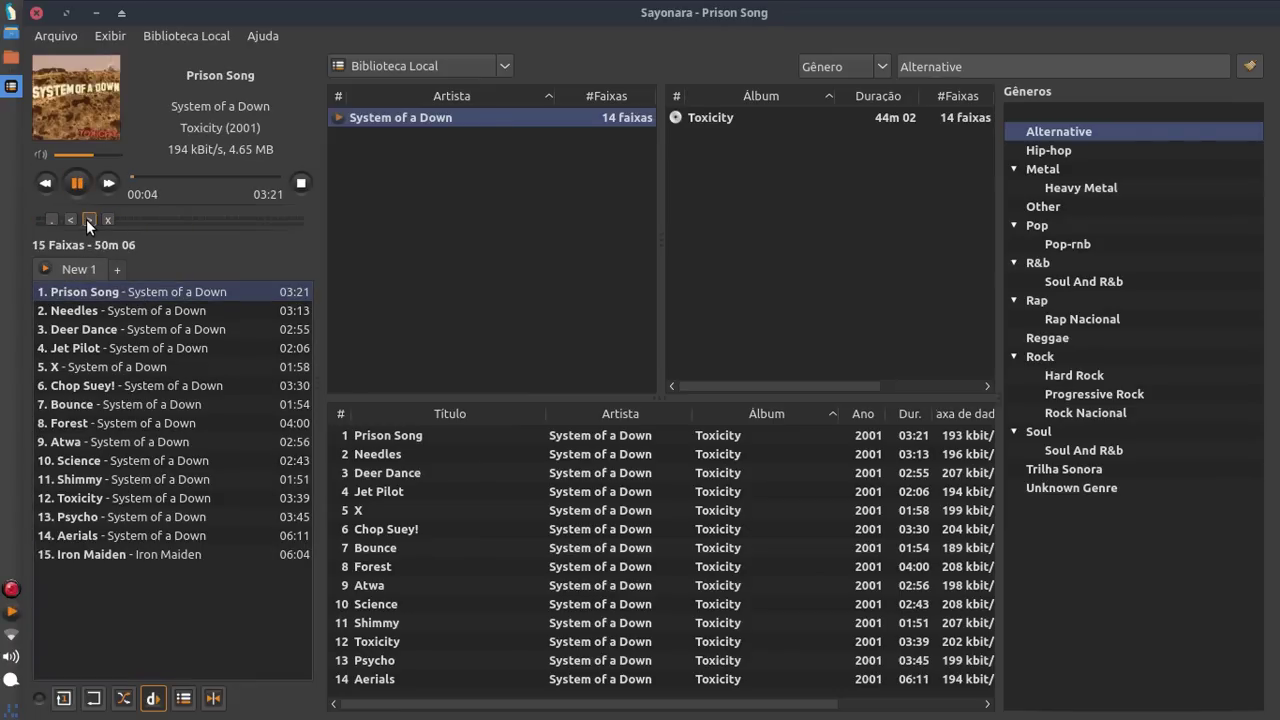
left_click(88, 219)
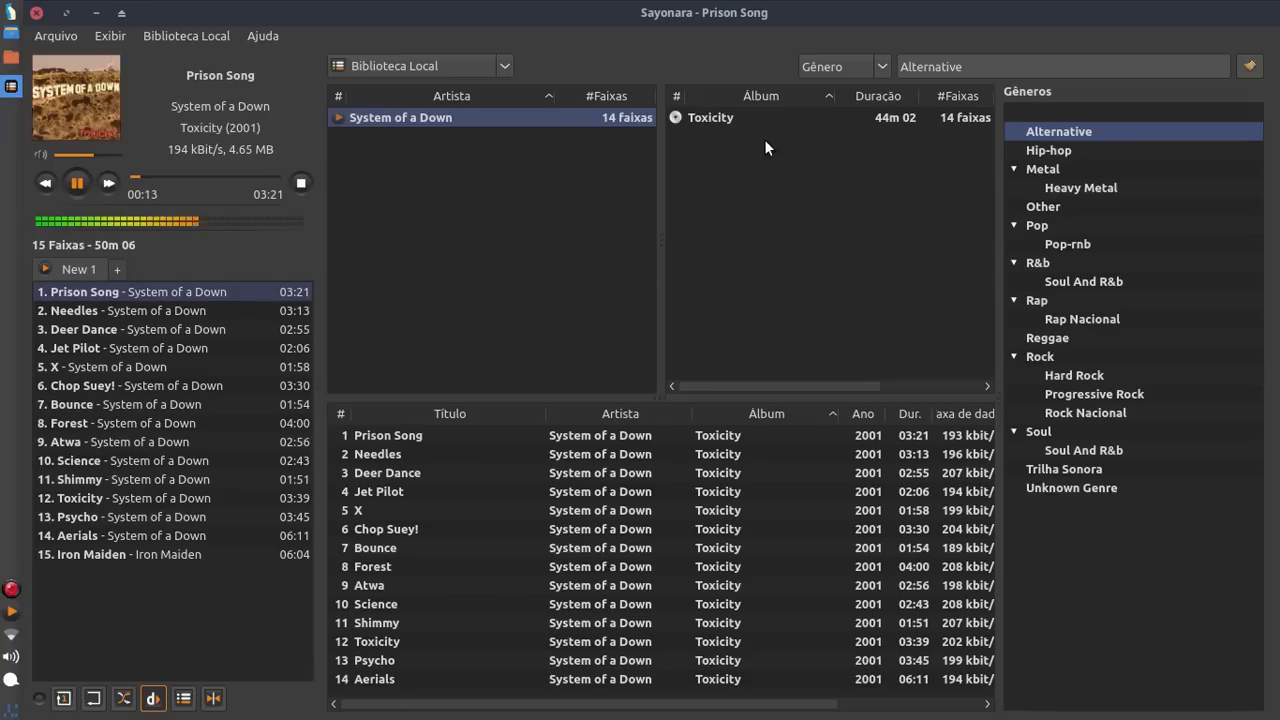
left_click(878, 63)
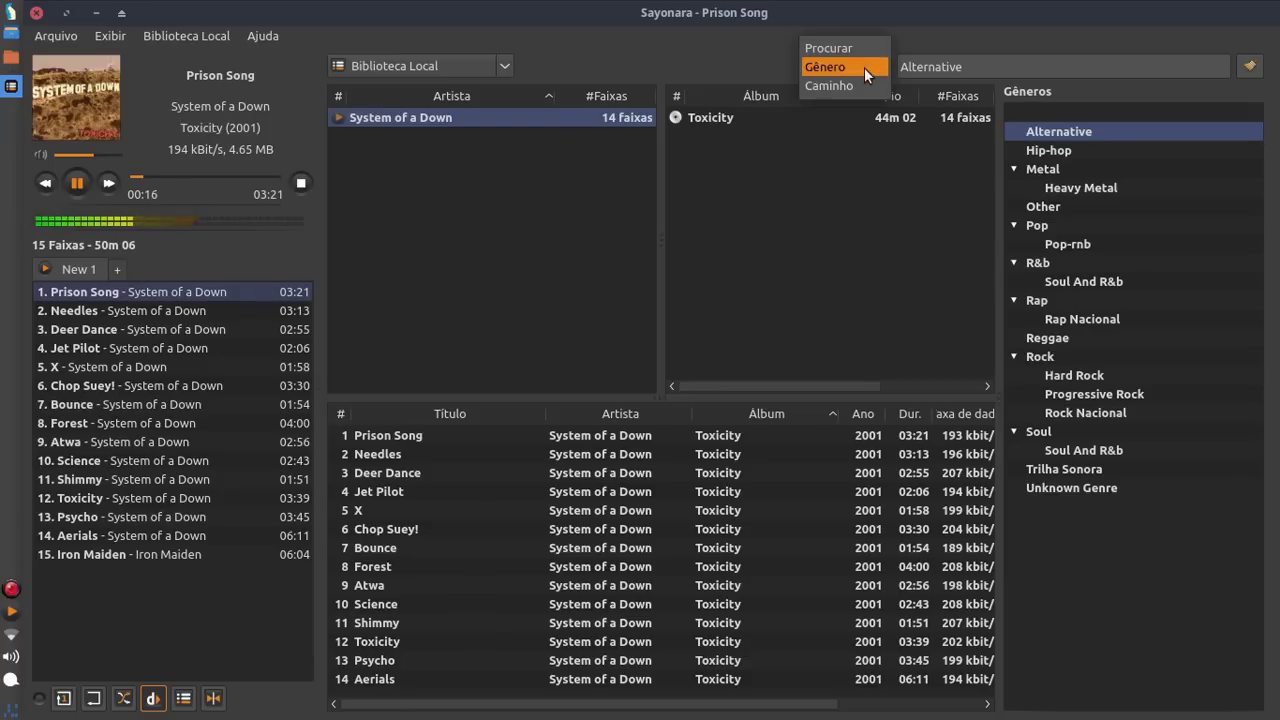
left_click(864, 67)
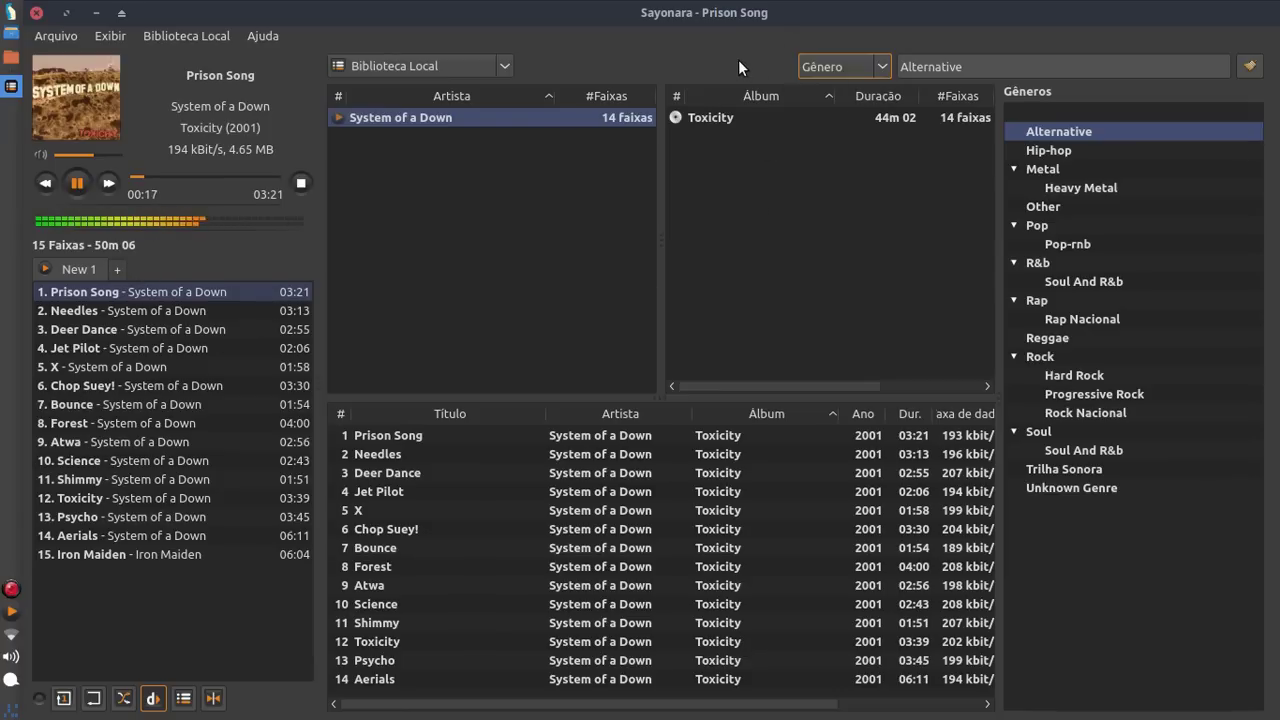
left_click(211, 38)
left_click(226, 79)
left_click_drag(554, 272, 527, 187)
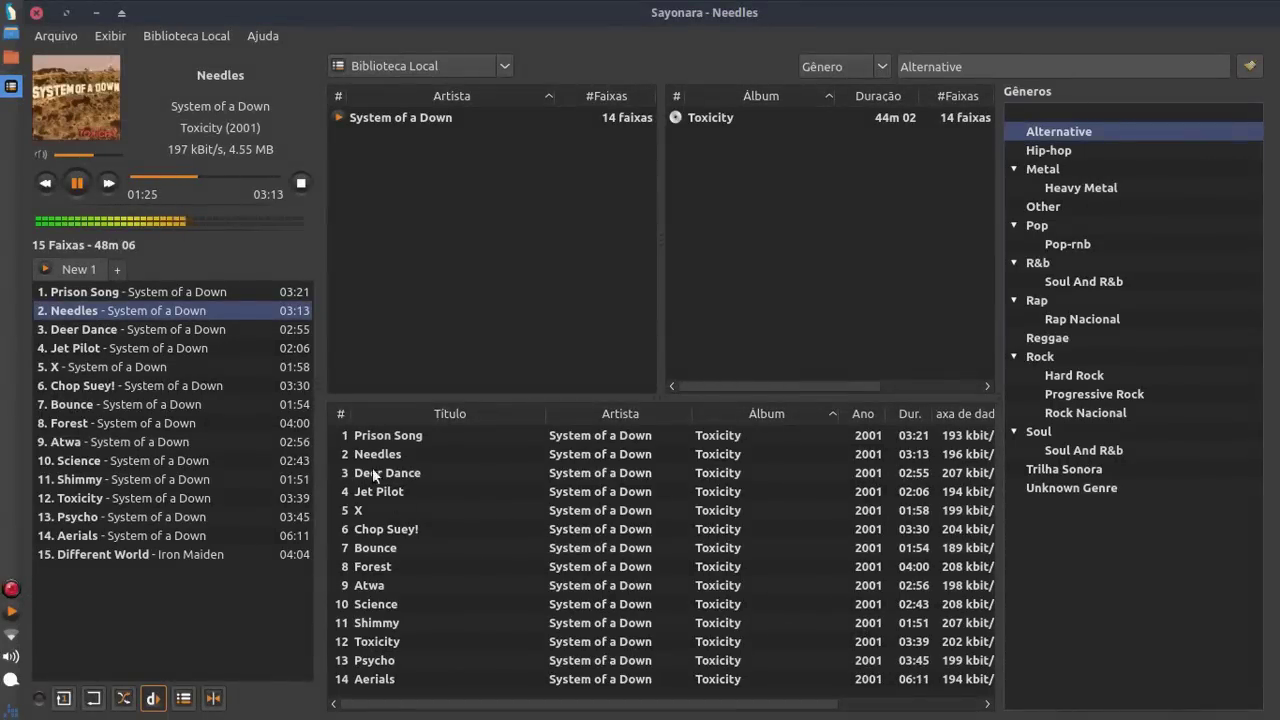
- Switch the library to the Diretórios view and open the (1981) Killers folder under Iron Maiden
left_click(503, 64)
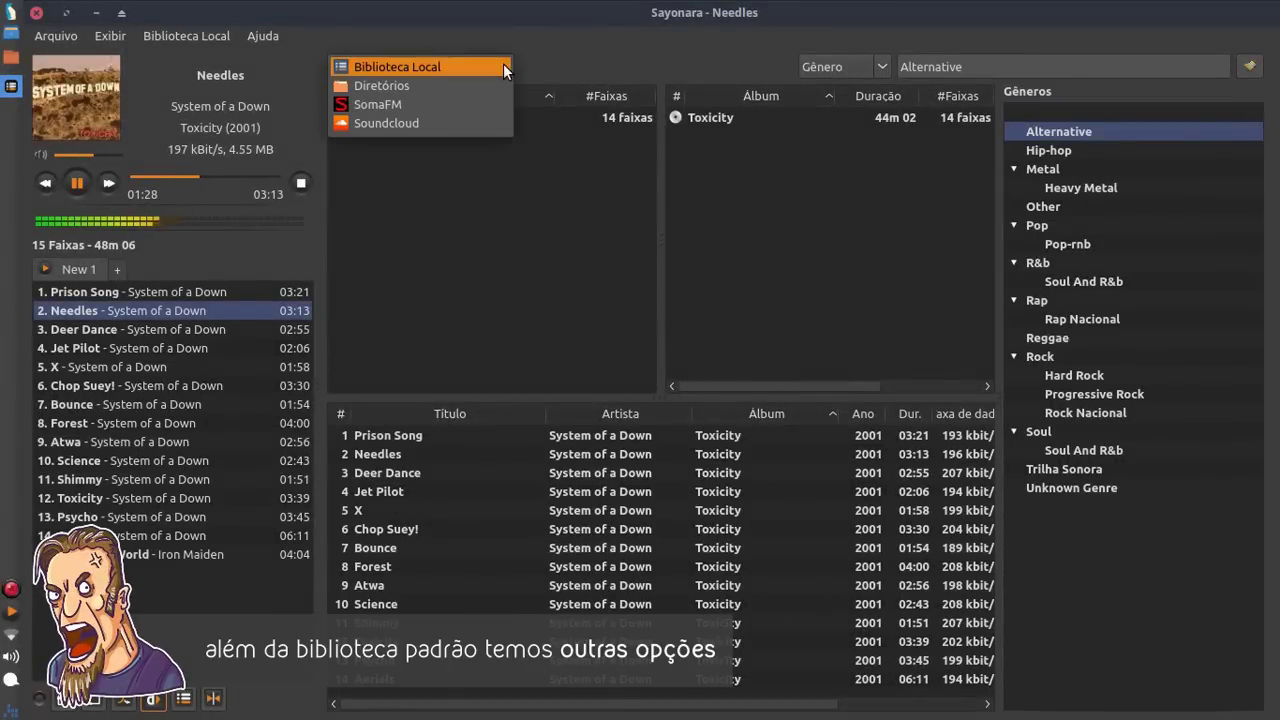
left_click(497, 85)
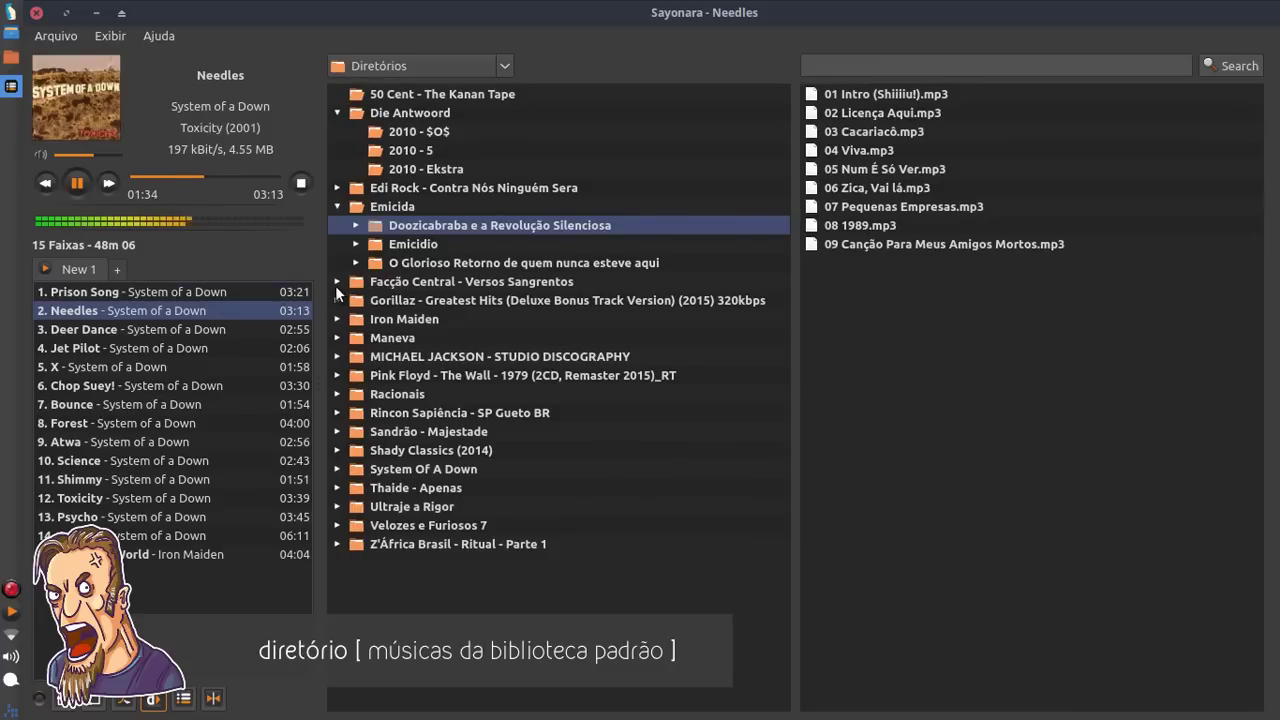
left_click(372, 304)
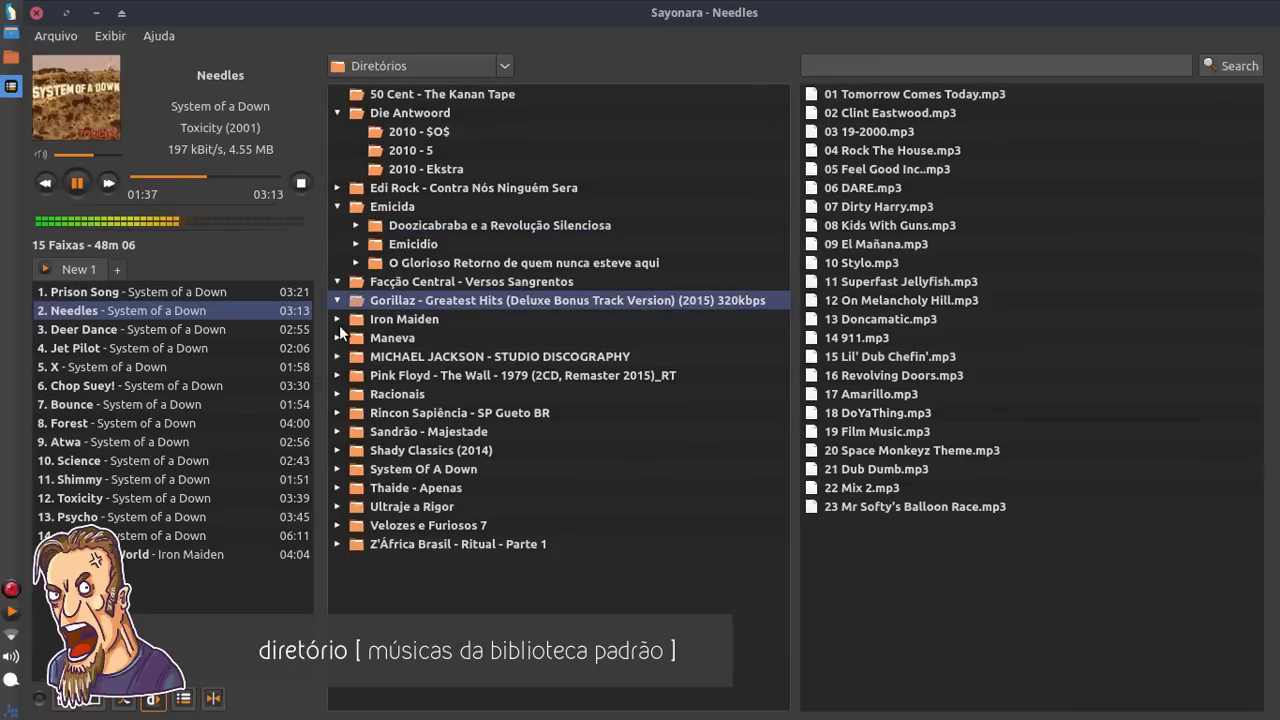
left_click(337, 319)
scroll(459, 348, "down", 2)
left_click(430, 228)
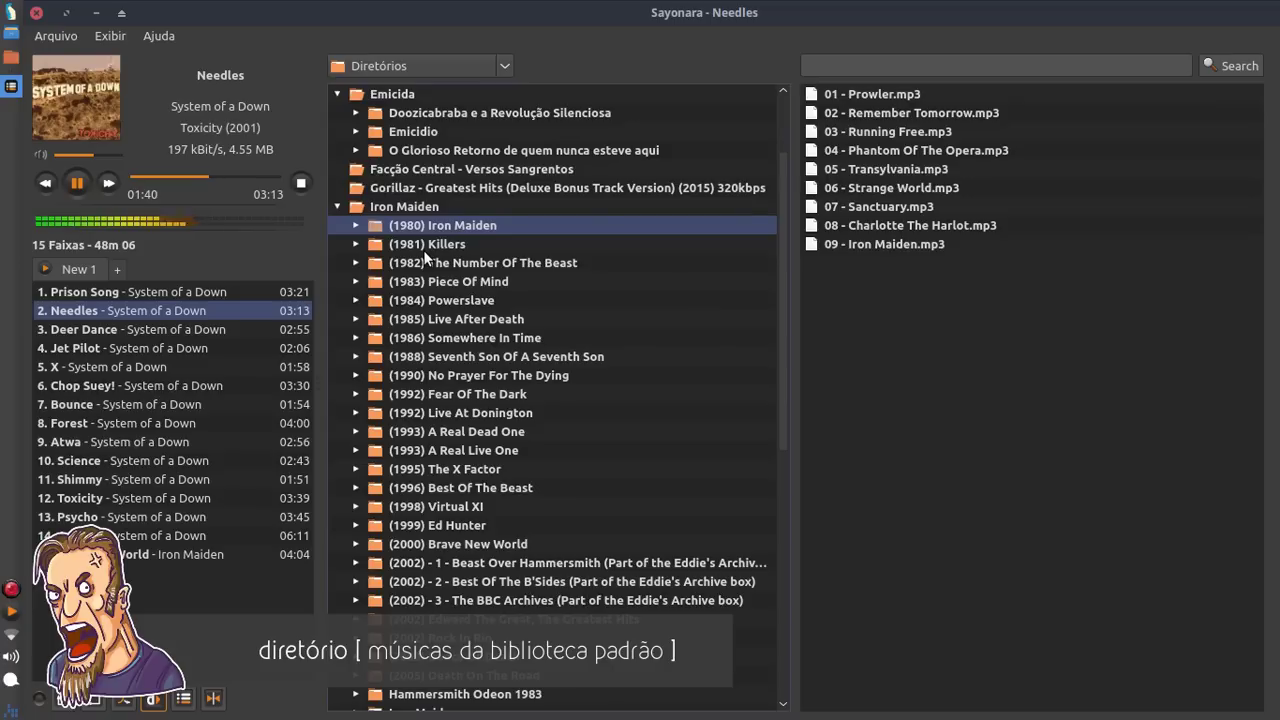
left_click(430, 245)
- Replace the playlist with 01 - The Ides Of March.mp3 from the Killers folder and start playing it
left_click(874, 96)
right_click(870, 97)
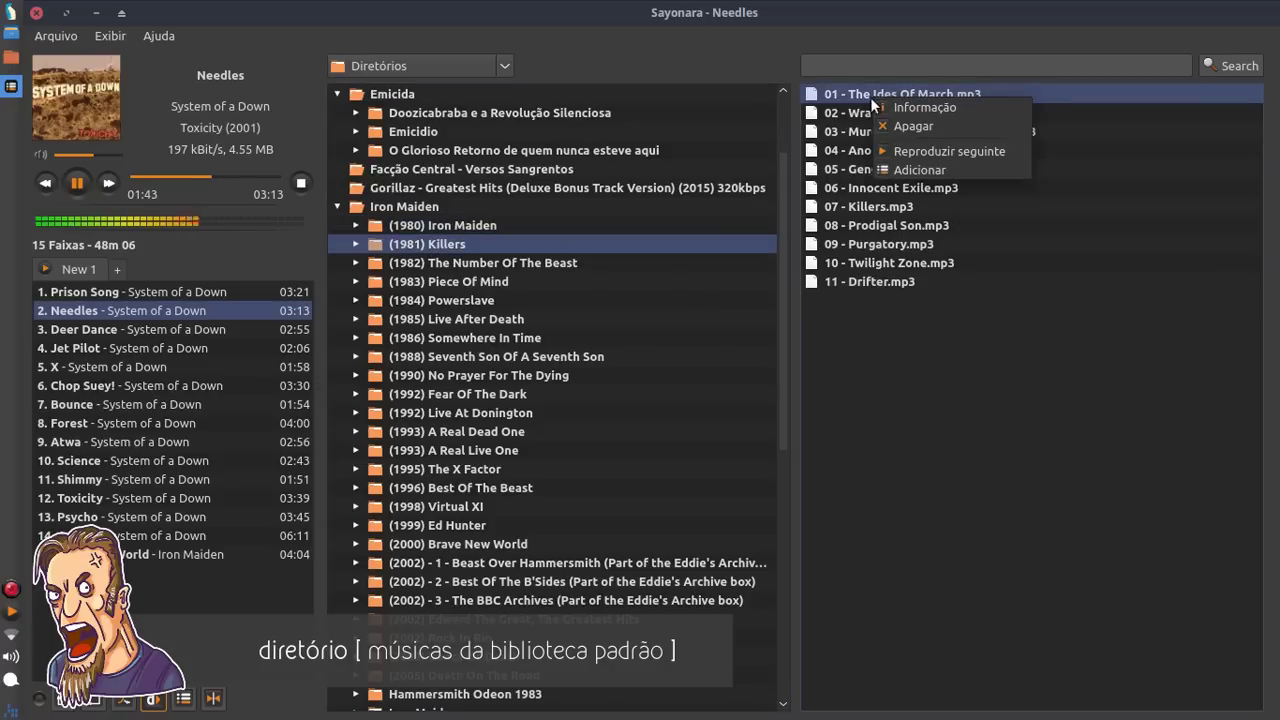
left_click(857, 96)
double_click(872, 95)
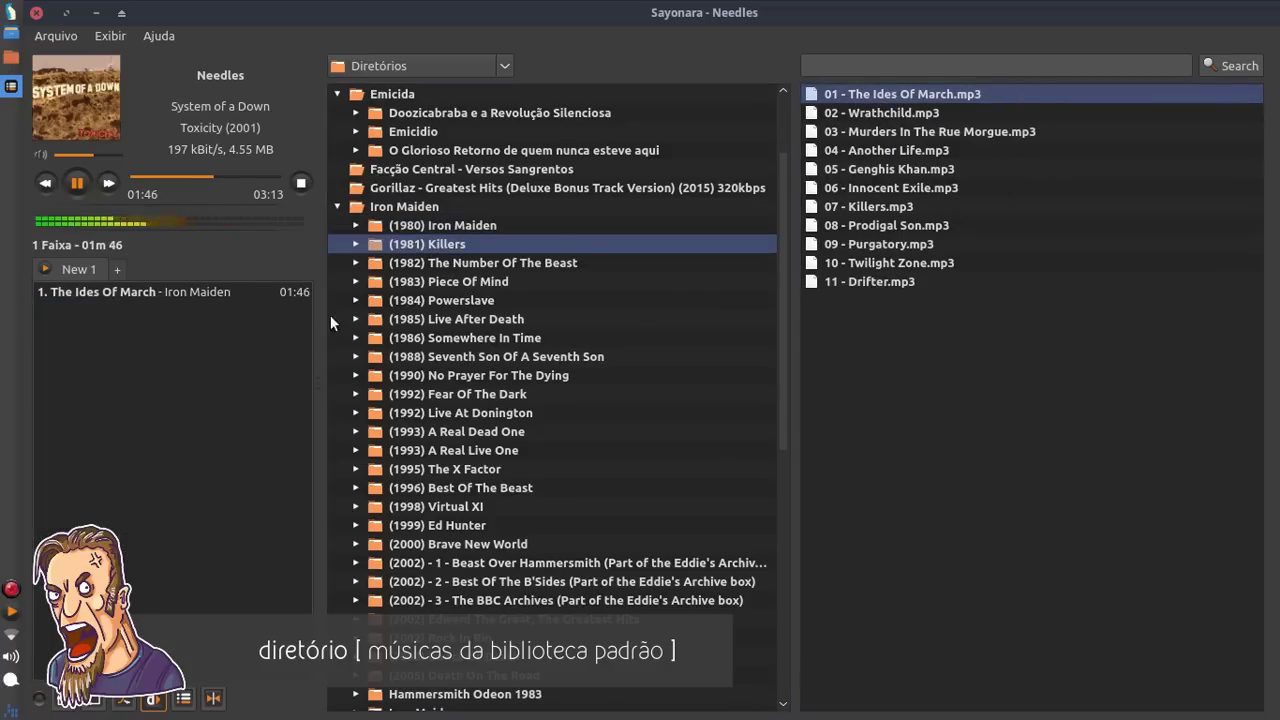
double_click(200, 292)
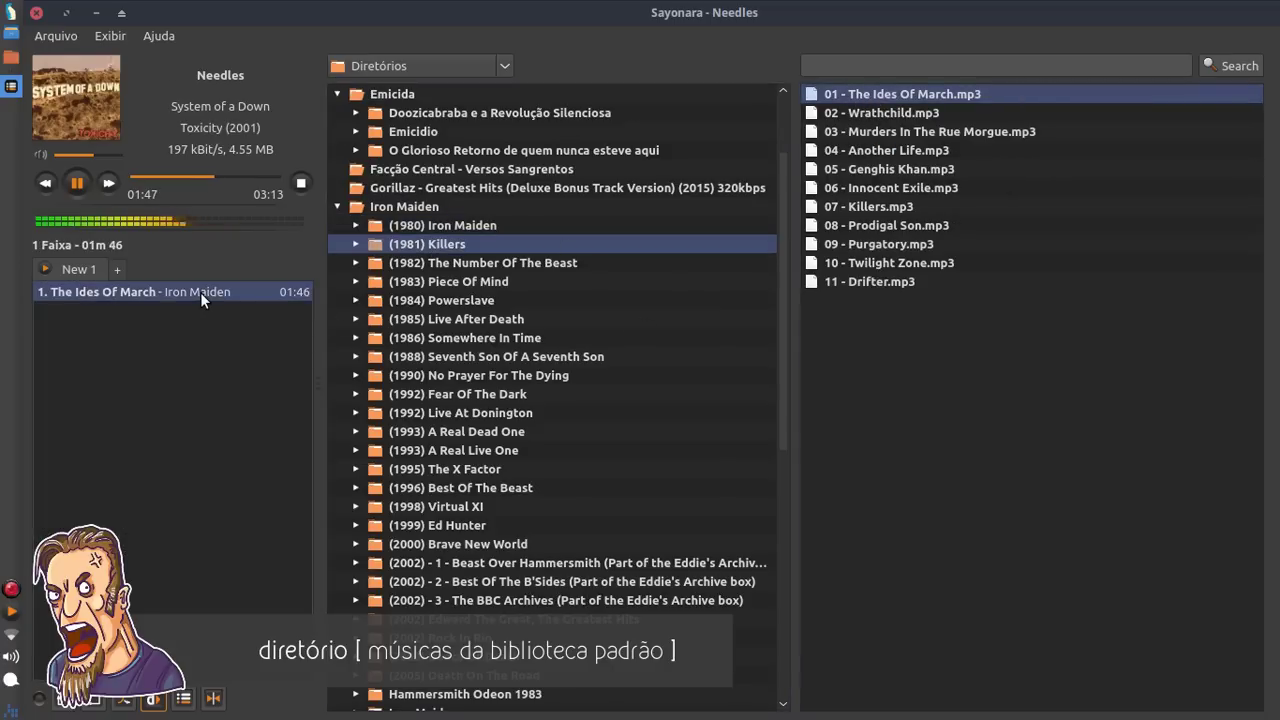
- Expand the Killers, The Number Of The Beast and Piece Of Mind folders and look through the remaining Iron Maiden folders
right_click(408, 248)
left_click(430, 313)
left_click(356, 246)
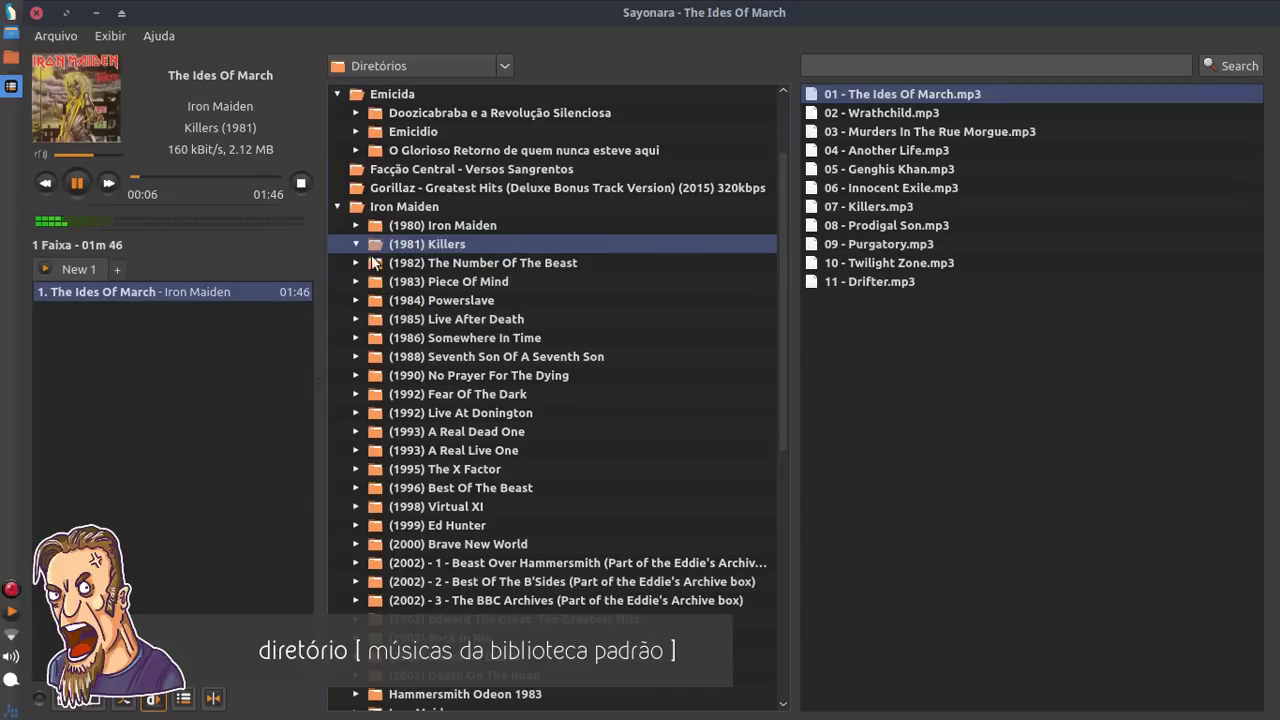
left_click(356, 263)
scroll(400, 301, "down", 1)
left_click(356, 225)
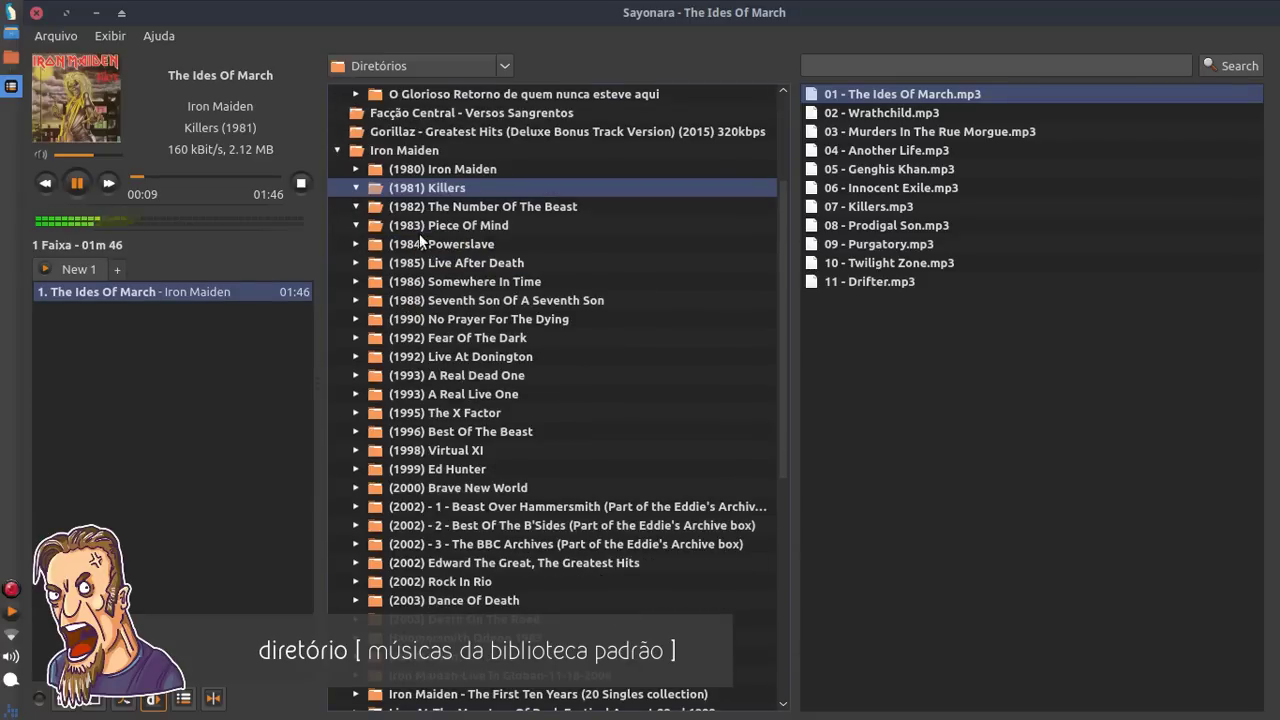
scroll(467, 399, "down", 8)
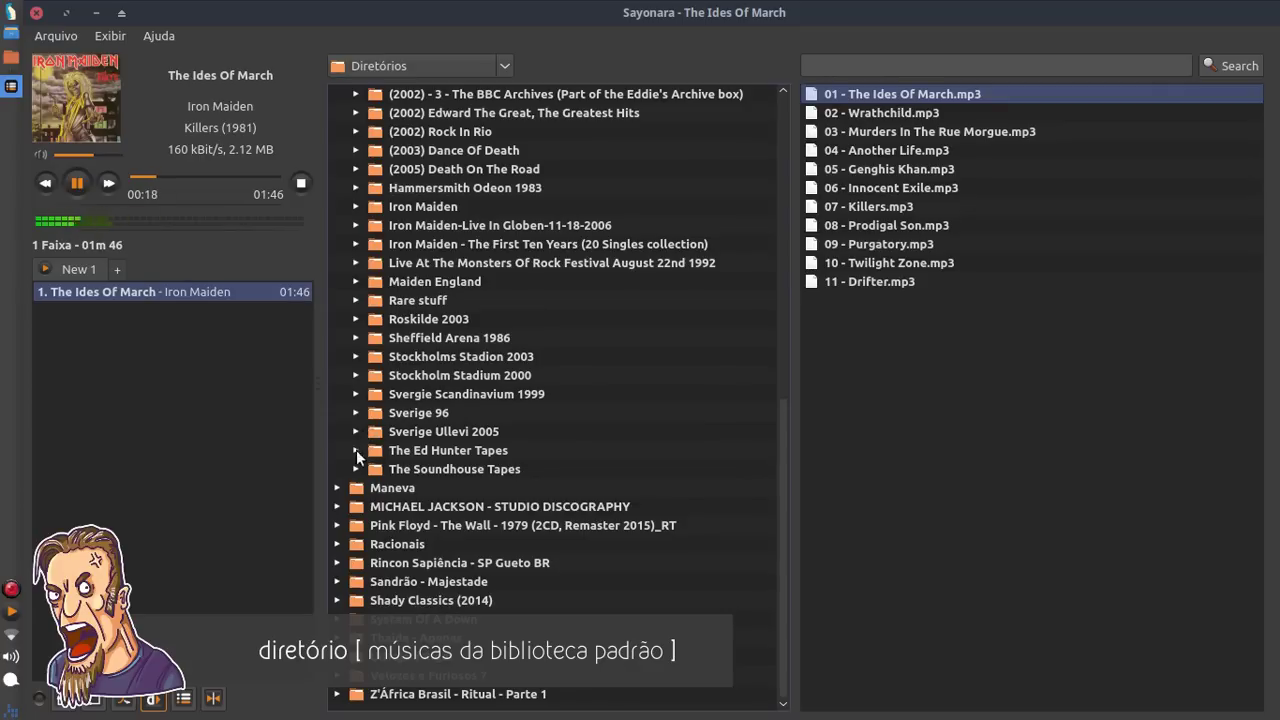
scroll(380, 279, "up", 8)
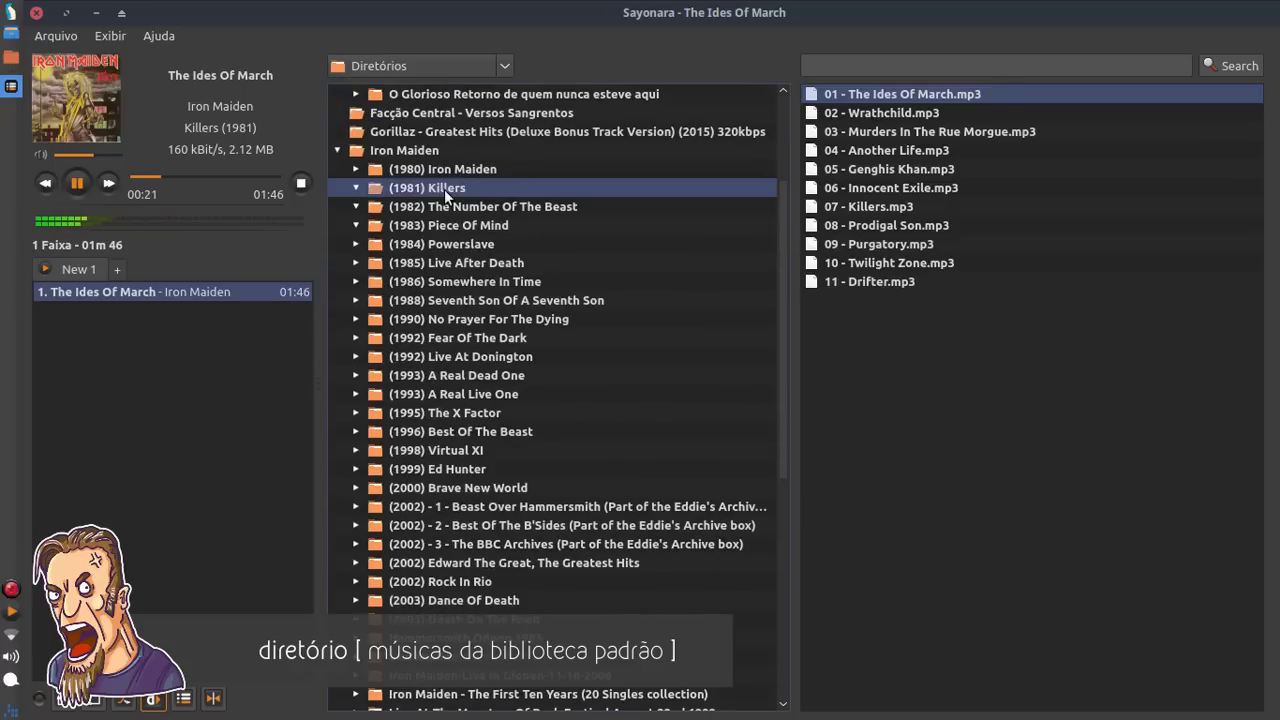
- Add the (1982) The Number Of The Beast folder to the playlist, and view the tracks in other folders such as (1993) A Real Dead One
right_click(462, 206)
left_click(480, 254)
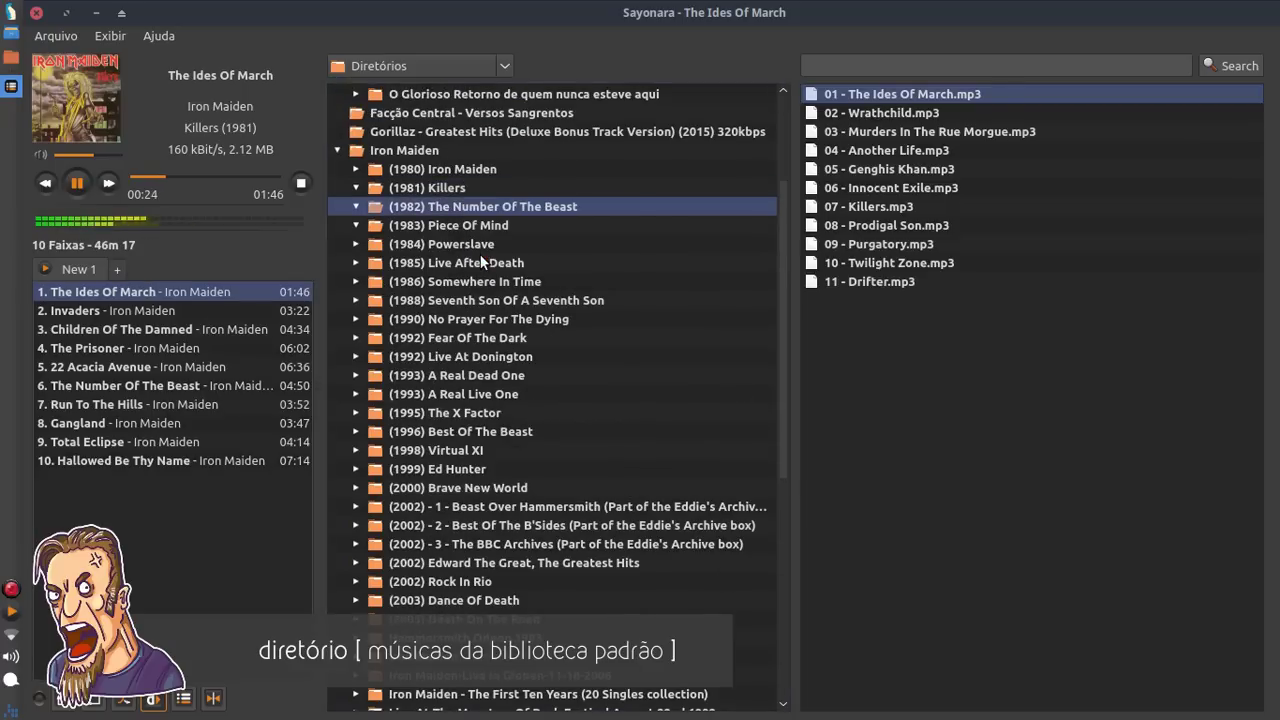
left_click(440, 412)
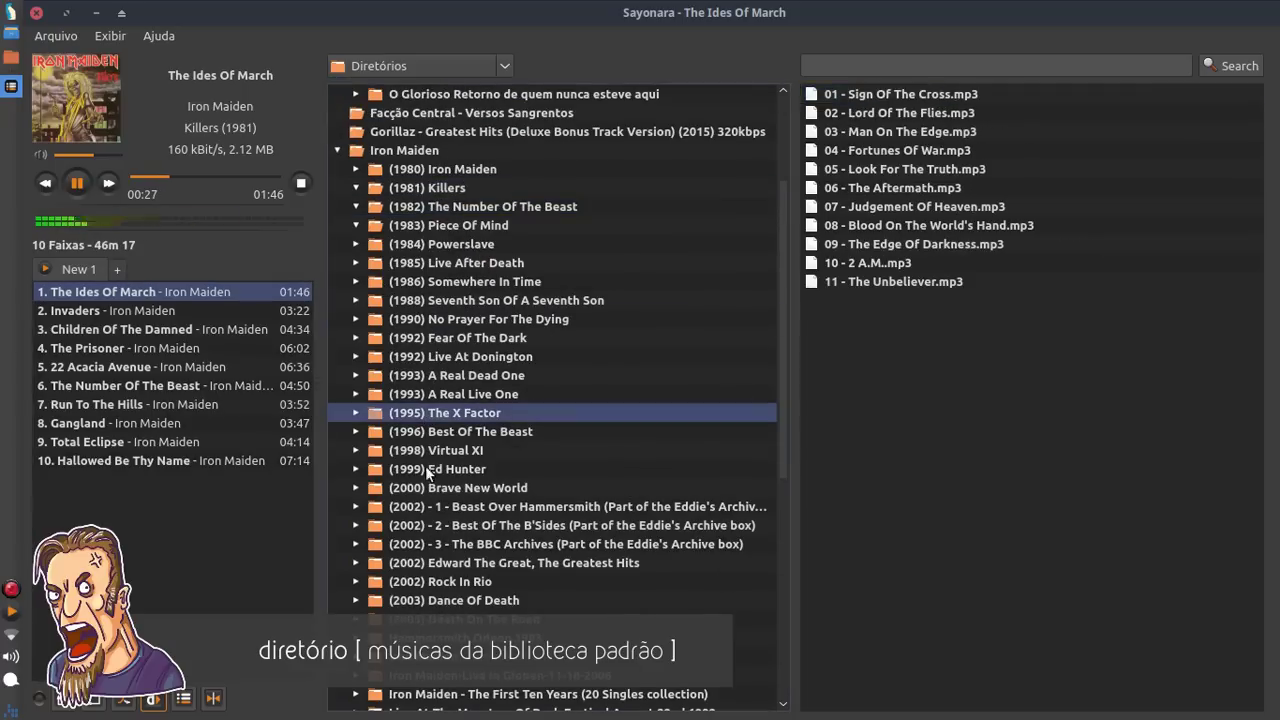
left_click(429, 519)
left_click(440, 431)
left_click(445, 373)
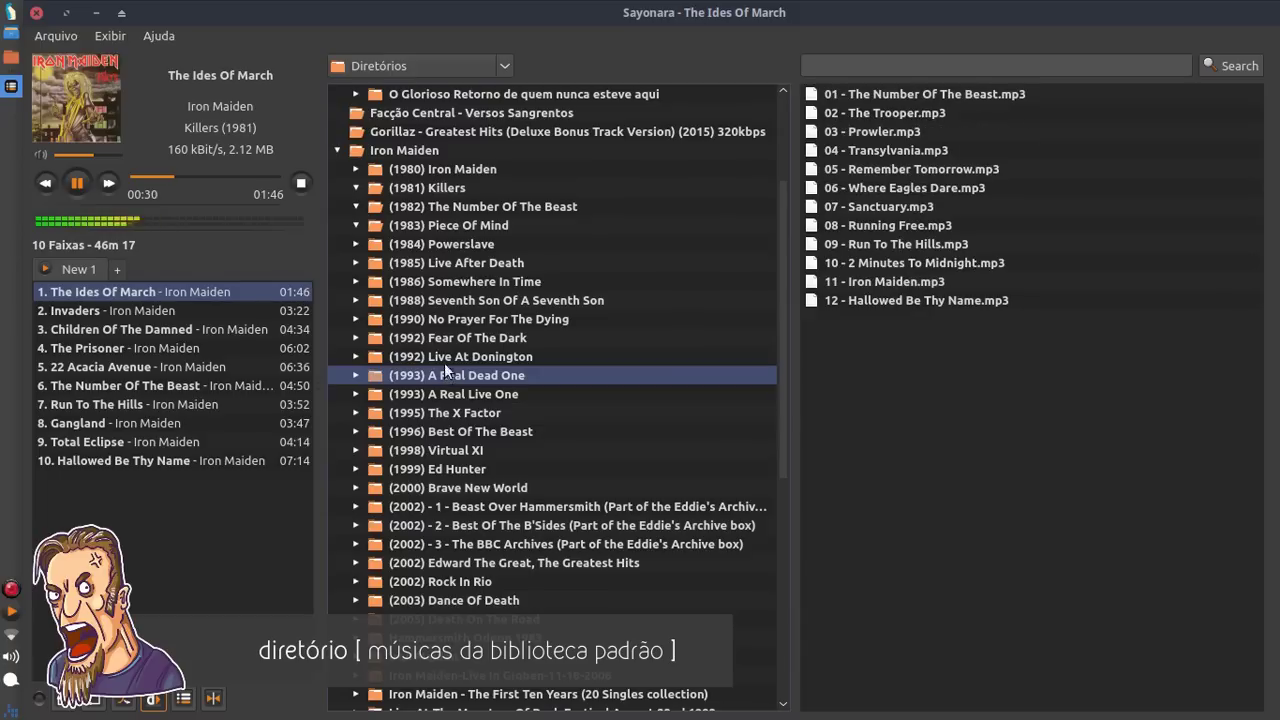
- Switch to the SomaFM online radio source and view the details of the Folk Forward and Groove Salad stations
left_click(407, 66)
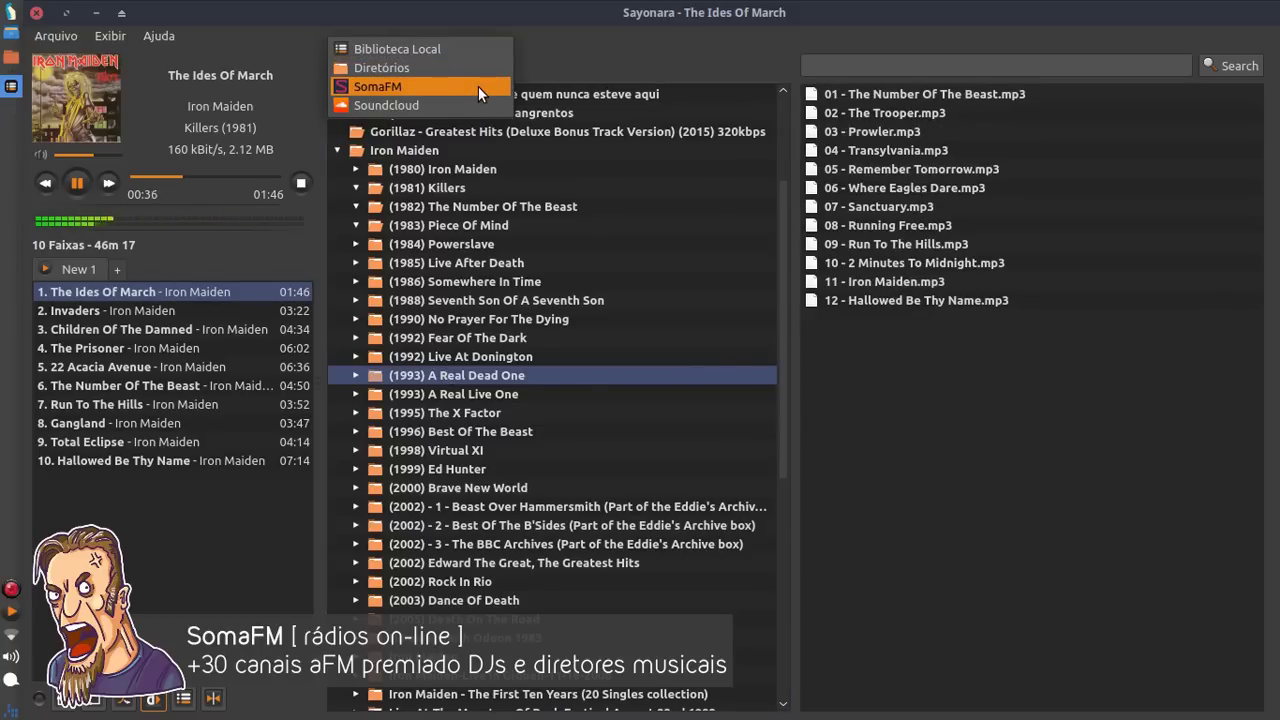
left_click(478, 86)
scroll(447, 283, "down", 1)
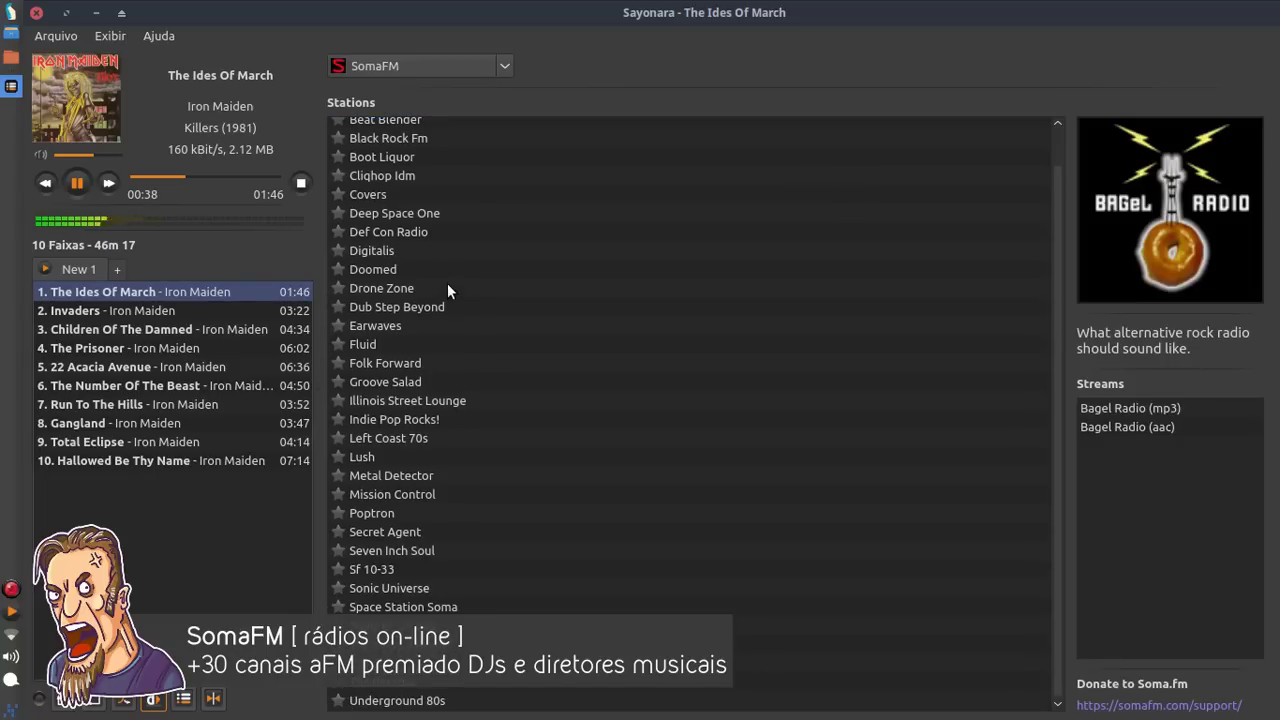
left_click(432, 364)
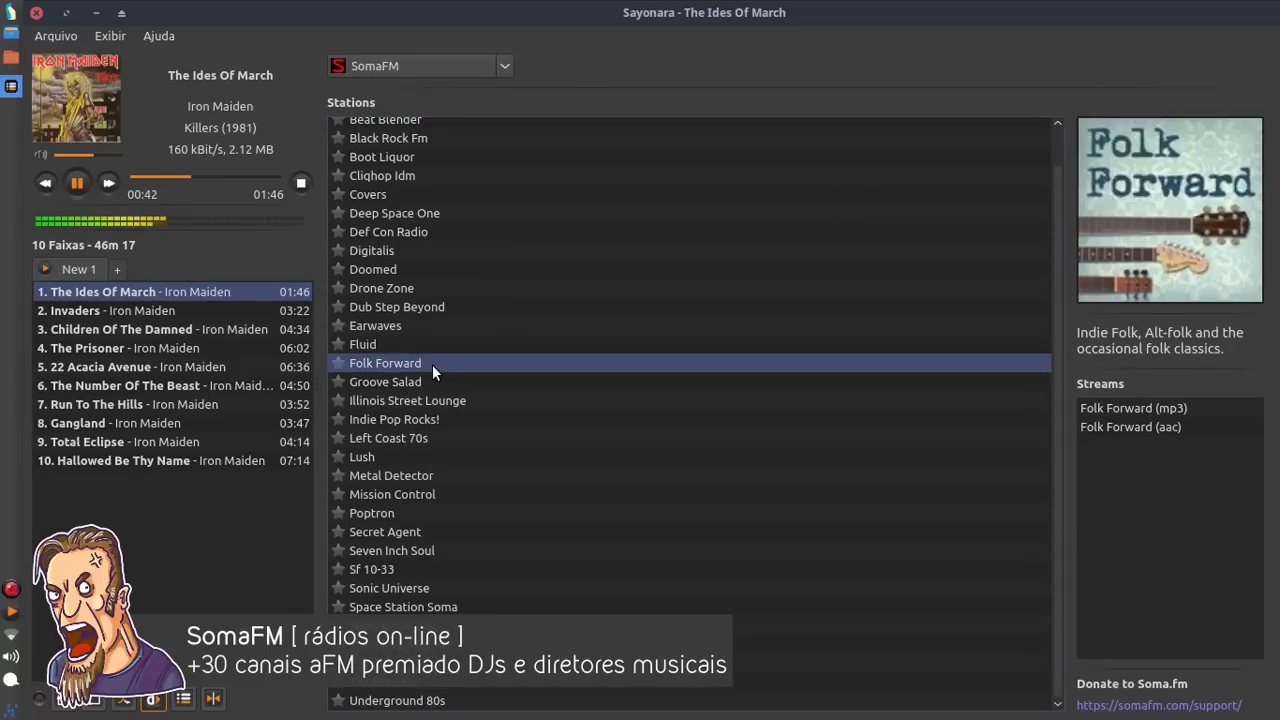
left_click(432, 382)
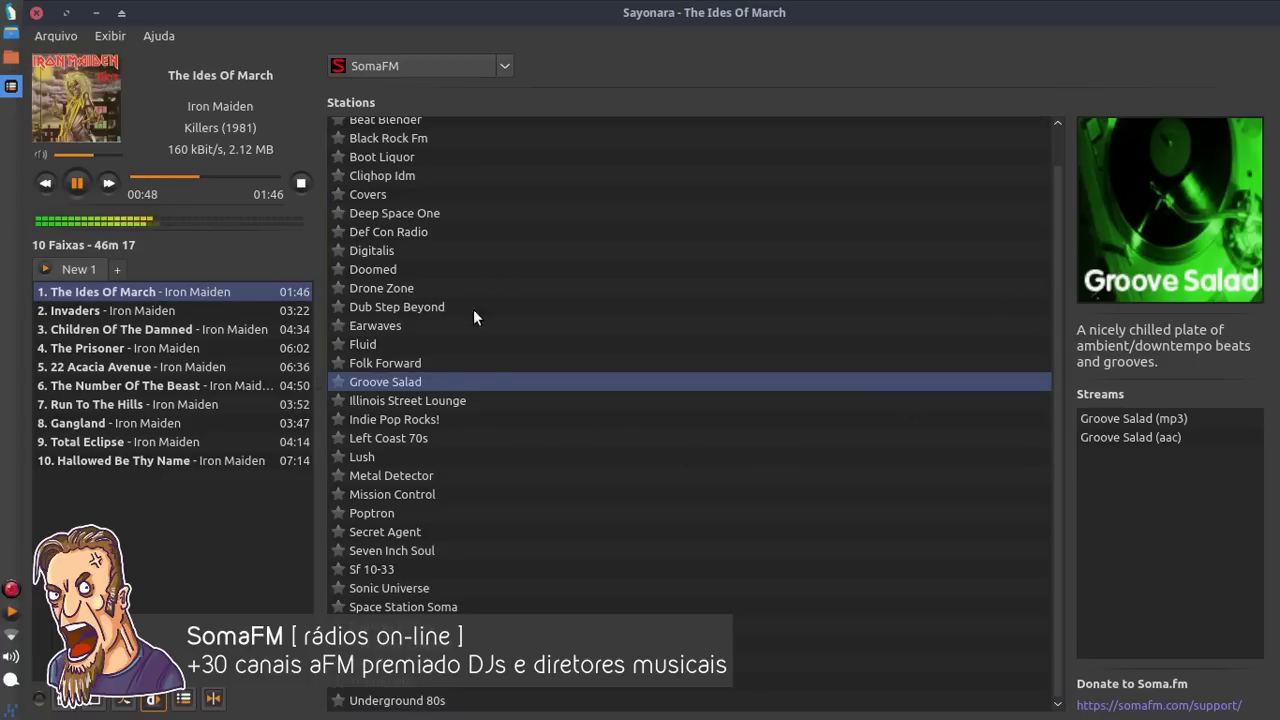
- View the descriptions and streams of the Left Coast 70s, Lush and Metal Detector stations, selecting Lush's aac stream
left_click(431, 436)
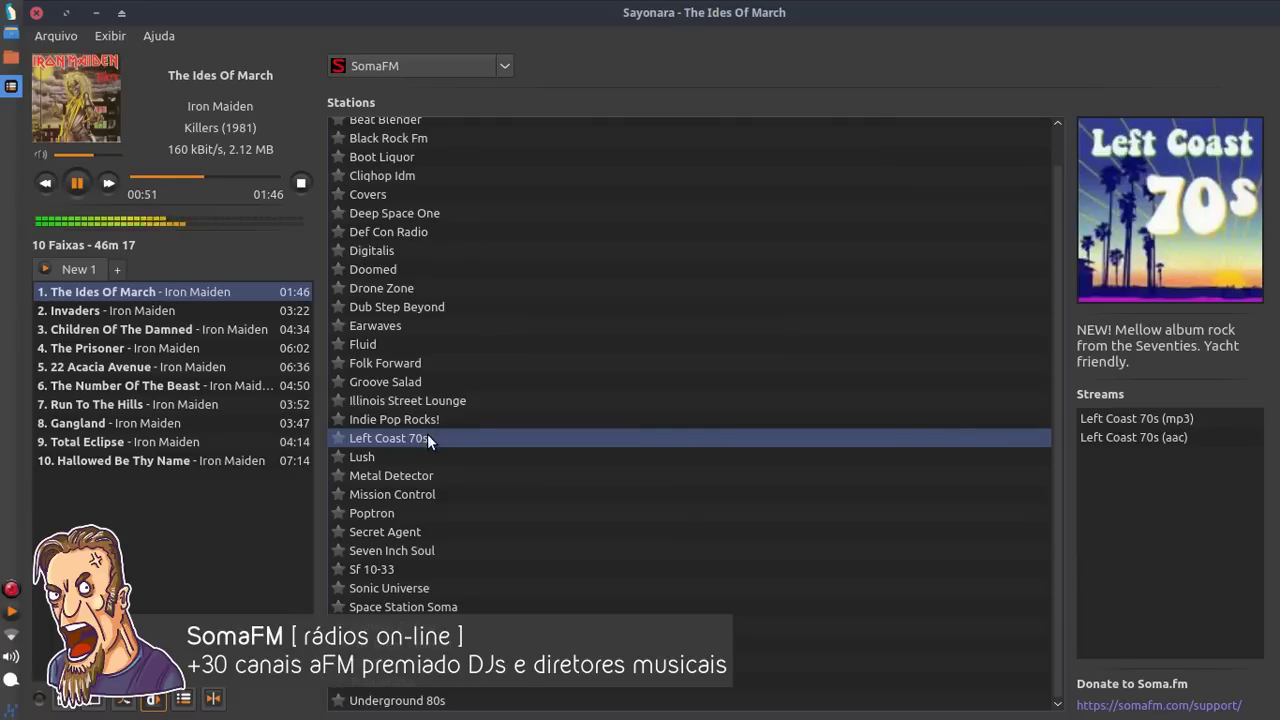
left_click(406, 460)
left_click(420, 440)
left_click(401, 460)
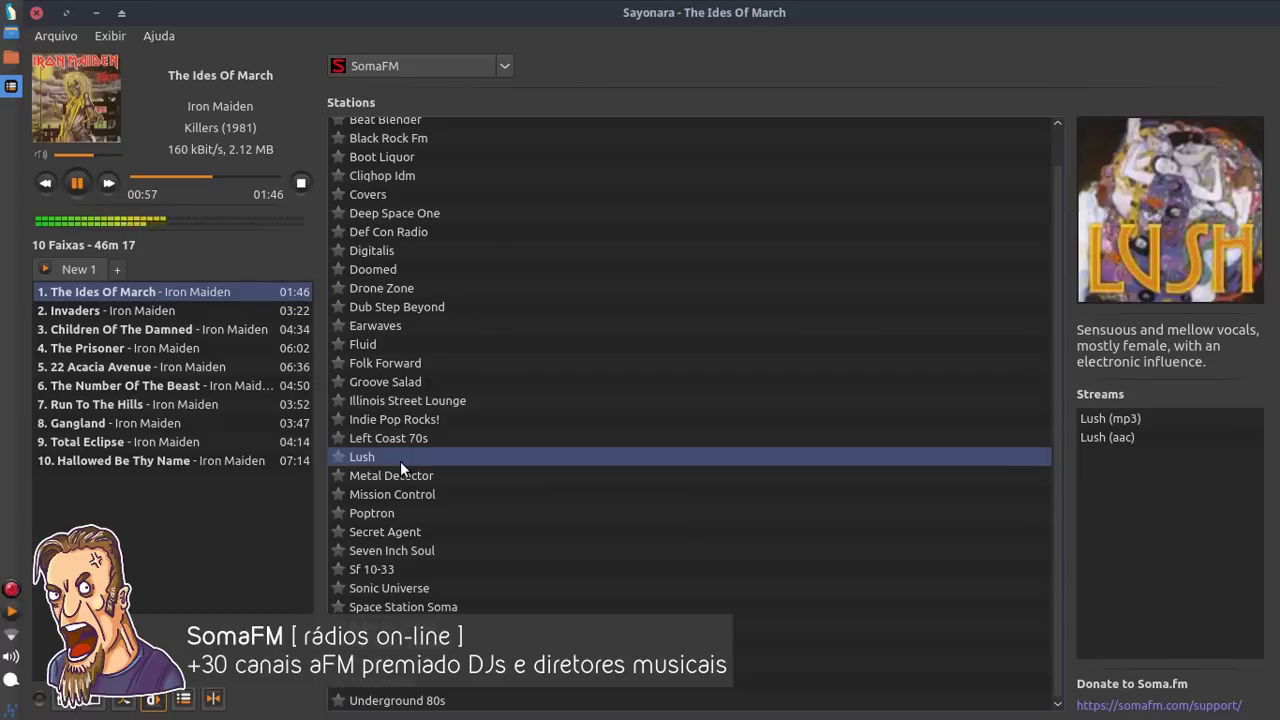
left_click(1088, 438)
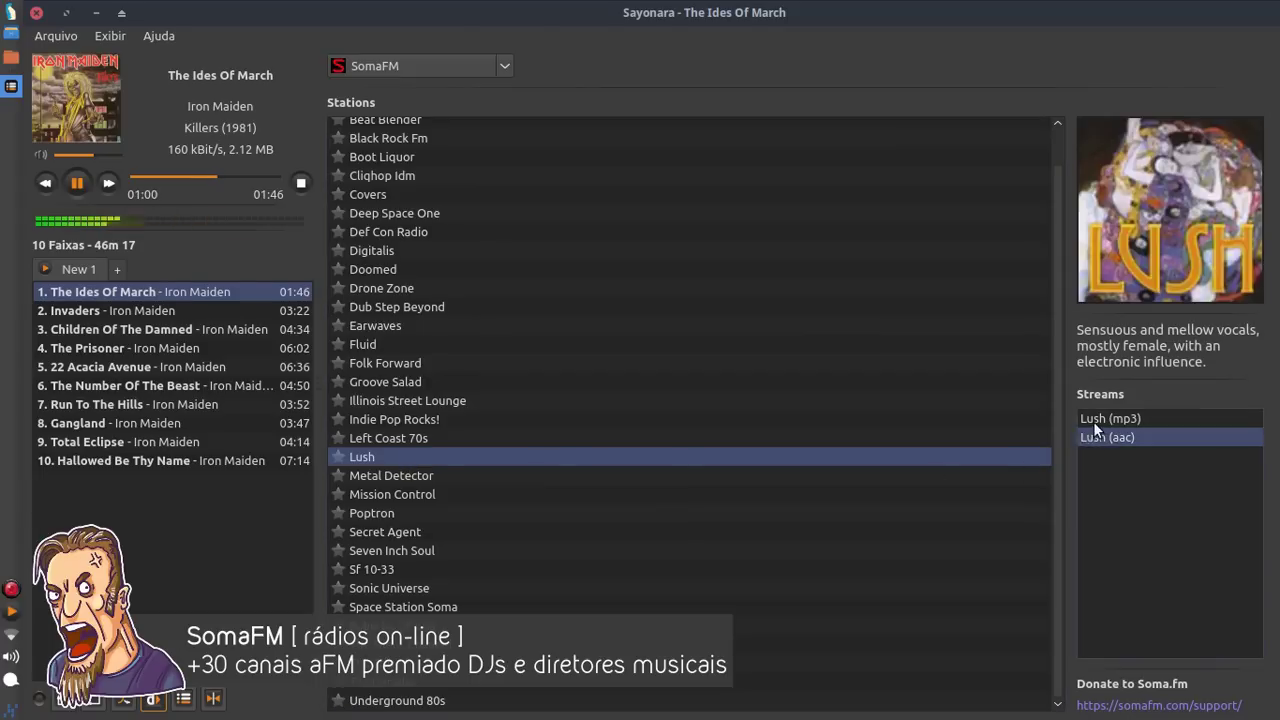
left_click(461, 476)
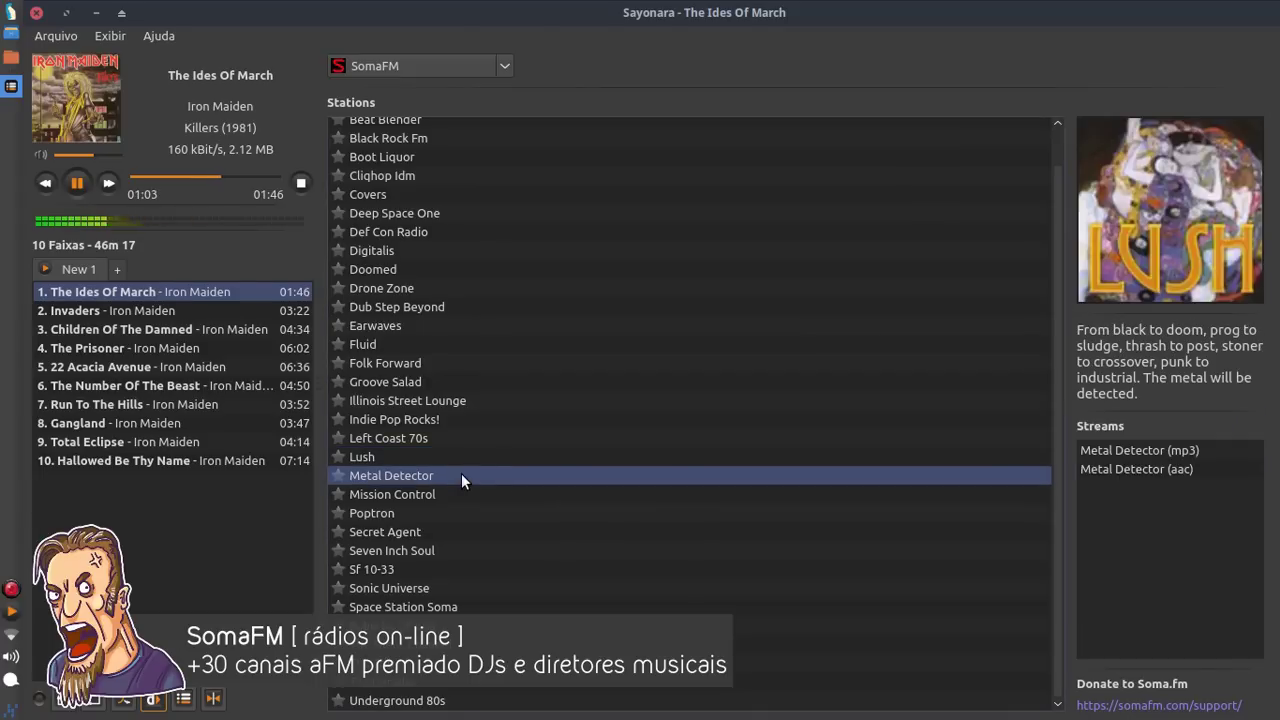
- Switch to the Soundcloud source and browse its albums from Demos to L'invention des rêves, activating the empty search field
left_click(510, 64)
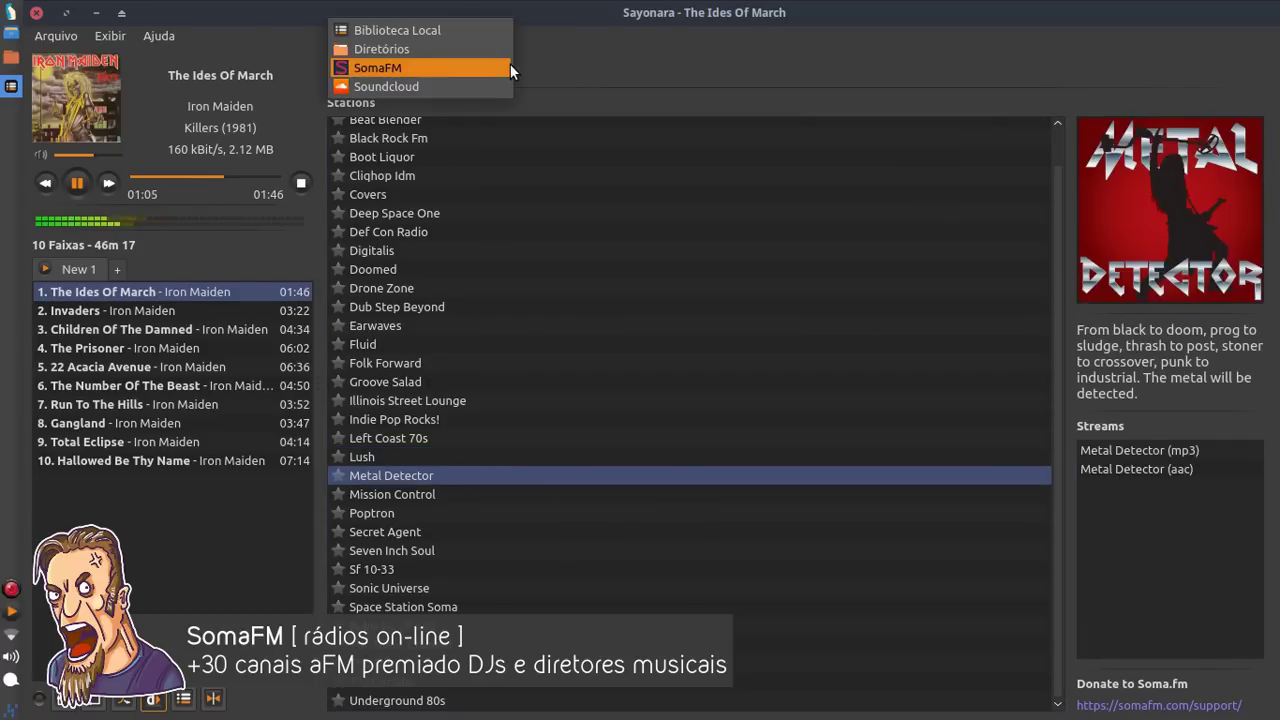
left_click(438, 86)
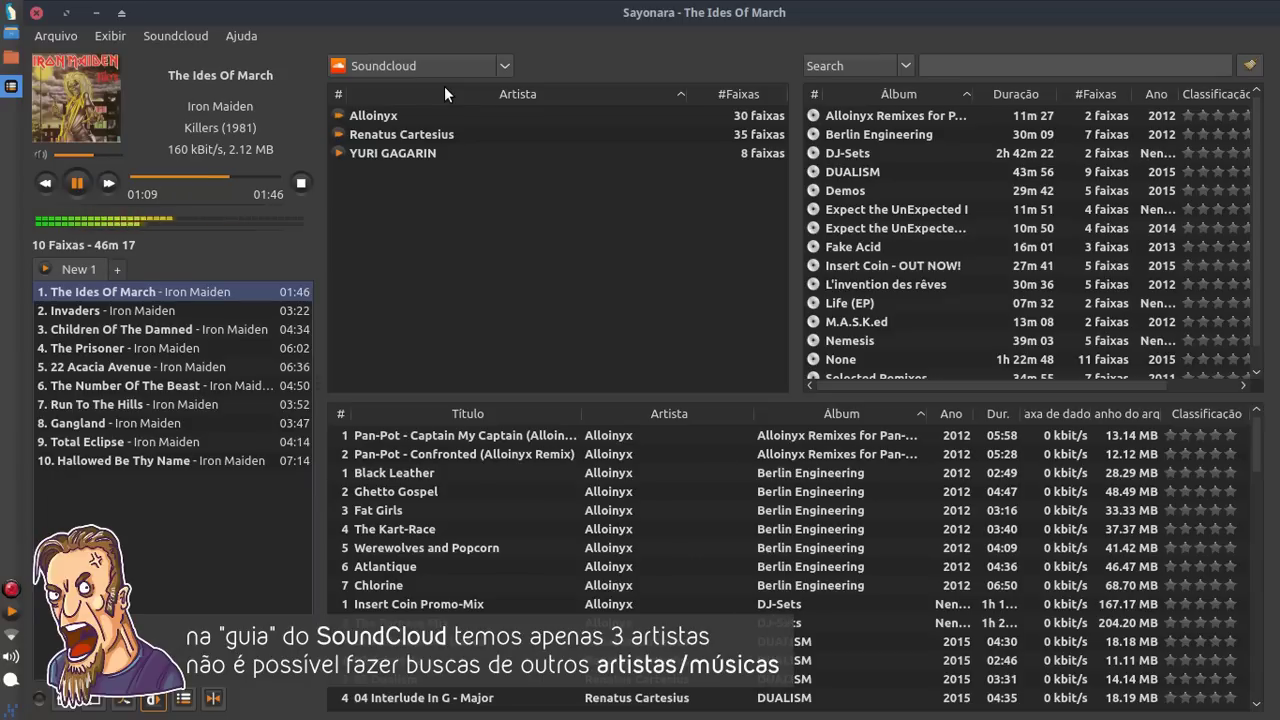
left_click(846, 190)
key("Down")
key("Down")
key("Down")
key("Down")
key("Down")
left_click(941, 64)
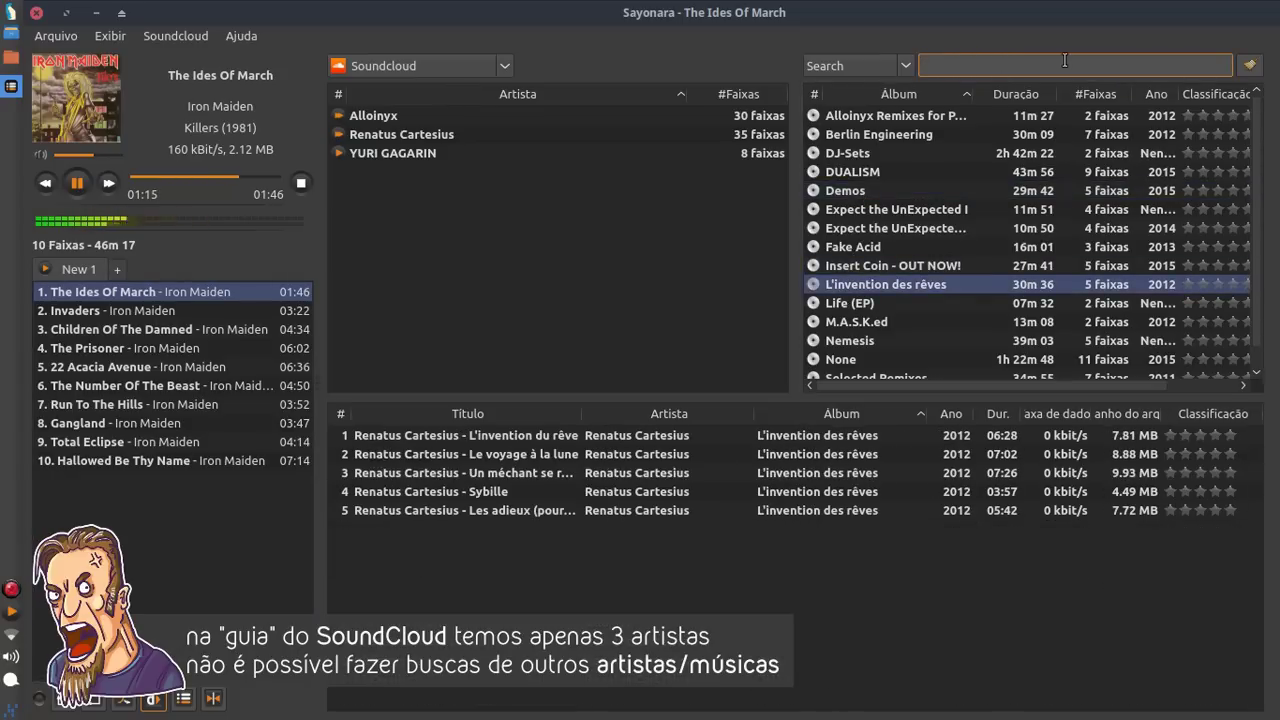
- Search the Soundcloud source for "argofox", clear the search and look through the full track list
type("argofox")
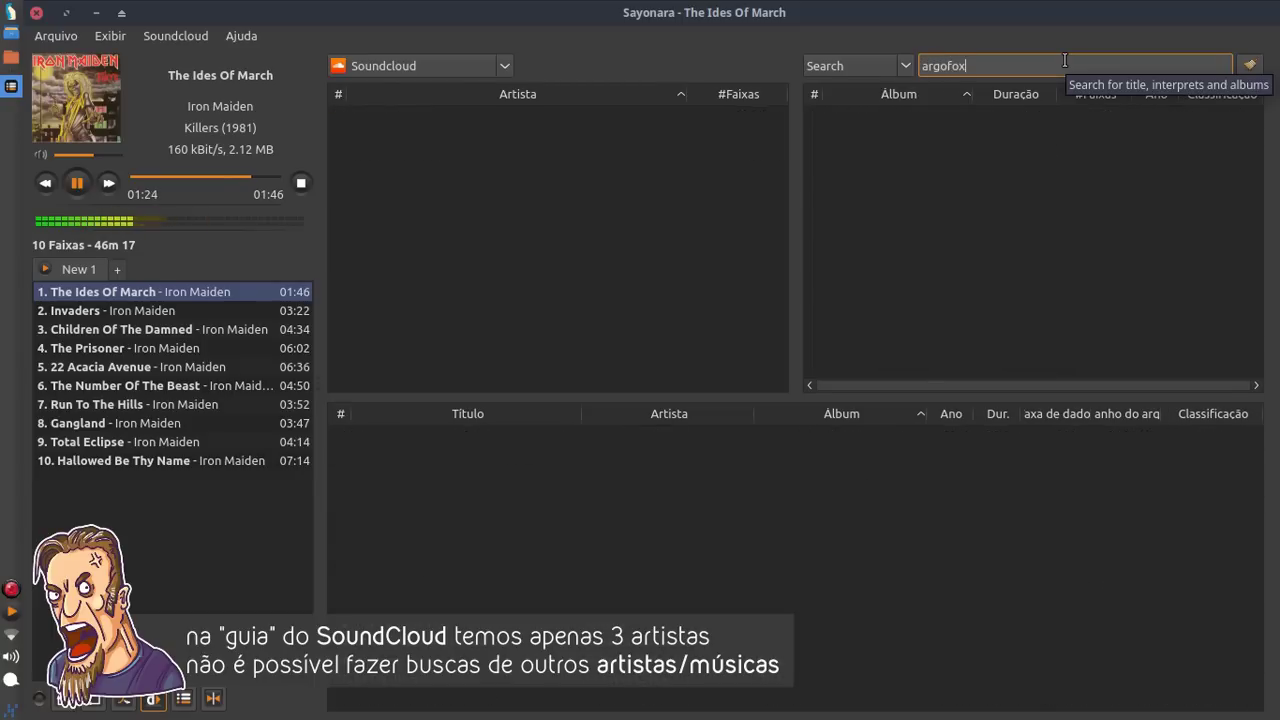
double_click(1064, 61)
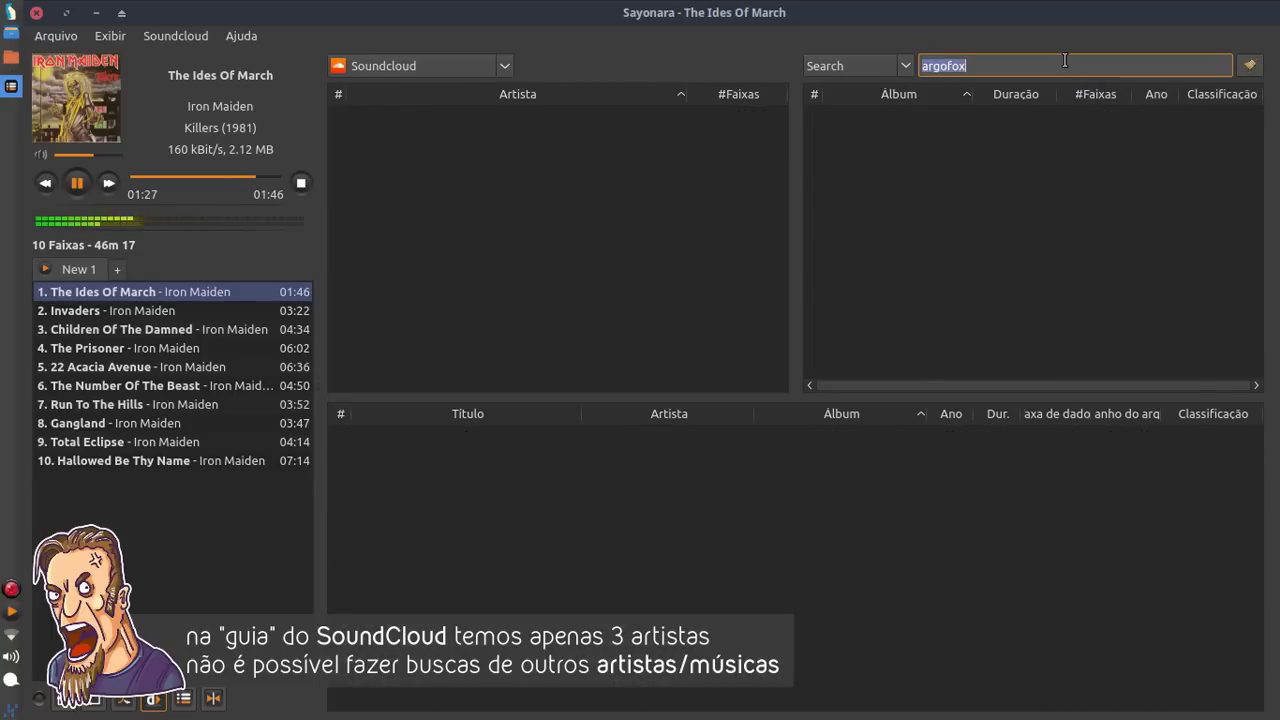
key("BackSpace")
scroll(463, 453, "down", 8)
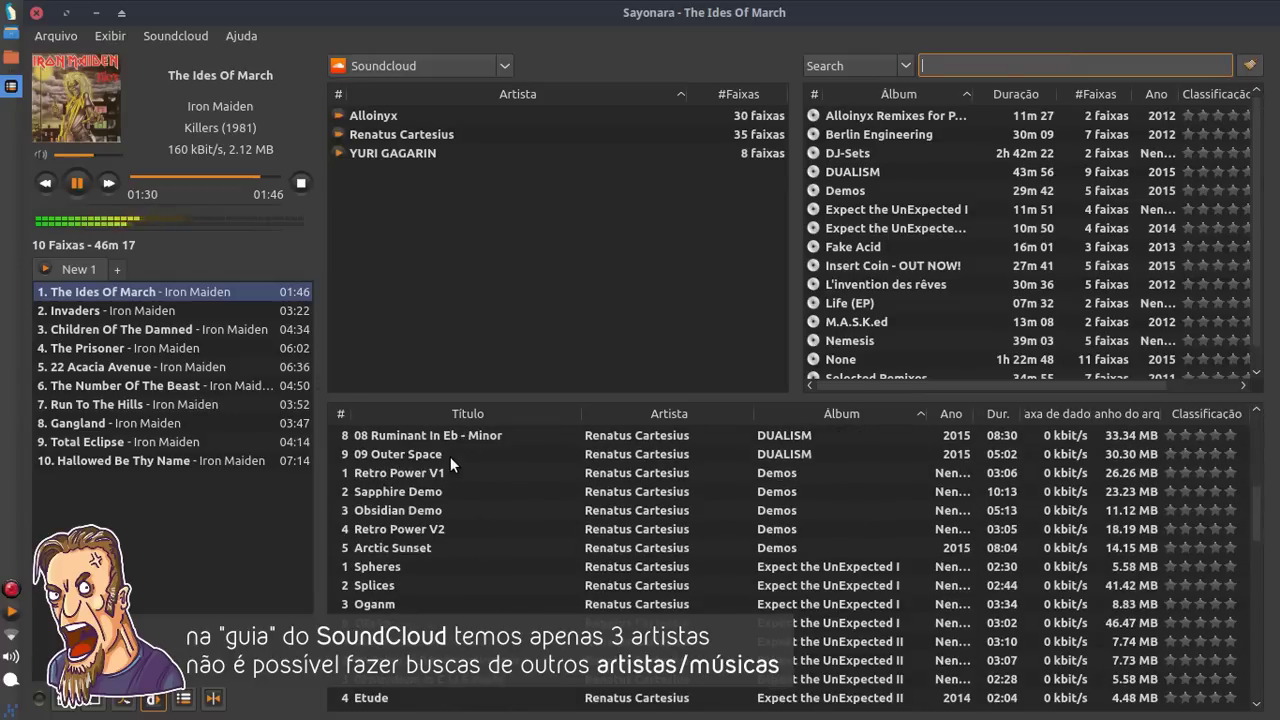
scroll(442, 468, "down", 12)
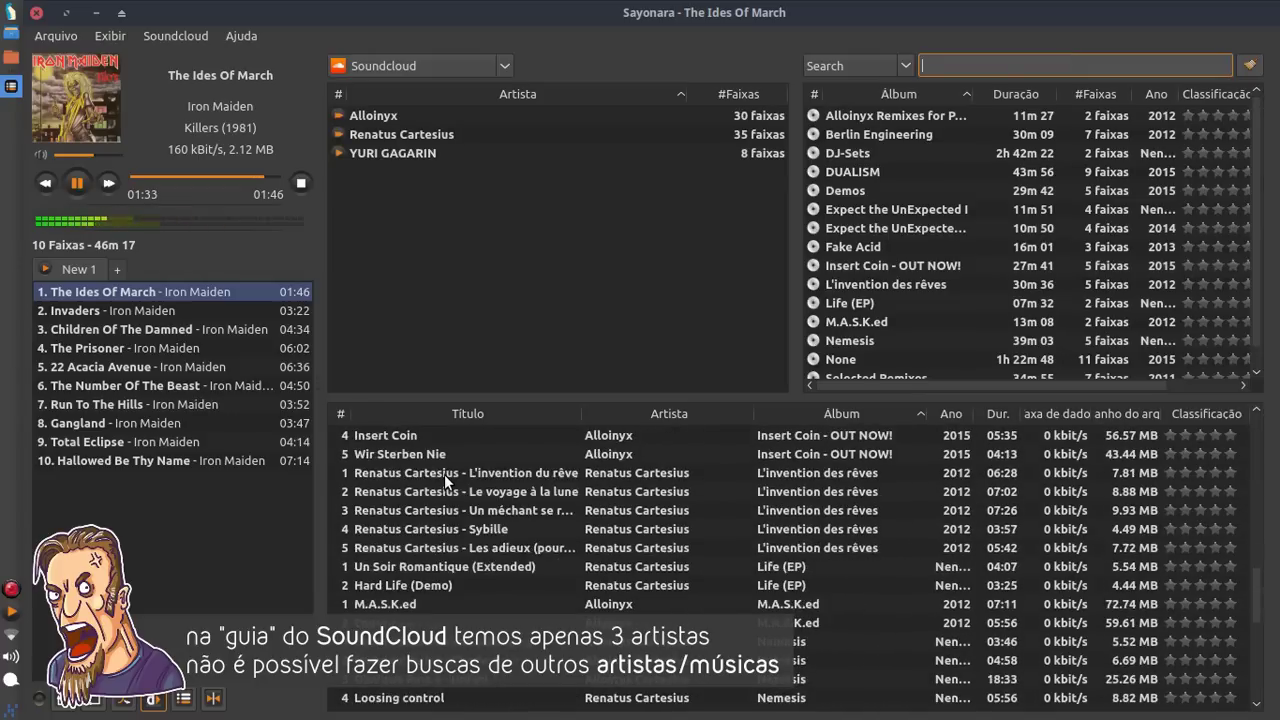
scroll(459, 490, "up", 20)
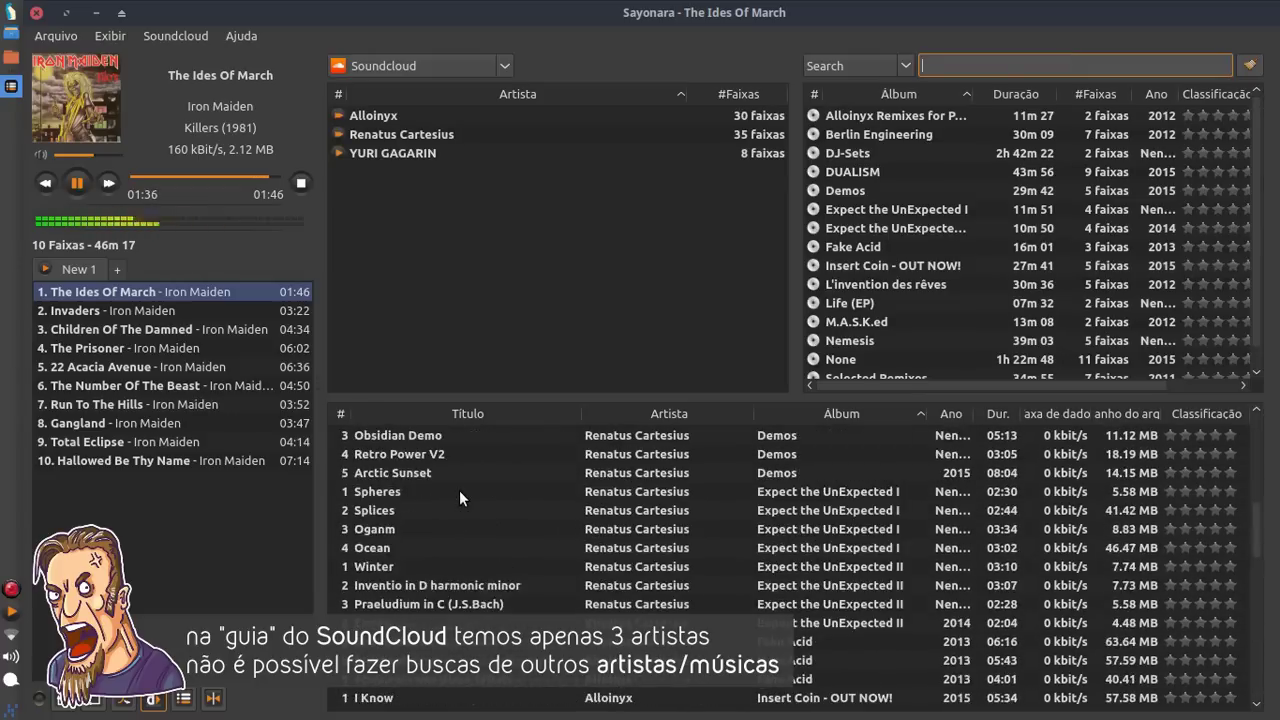
- Switch to the Biblioteca Local source, set the search mode to Procurar and search for "edi rock"
left_click(433, 66)
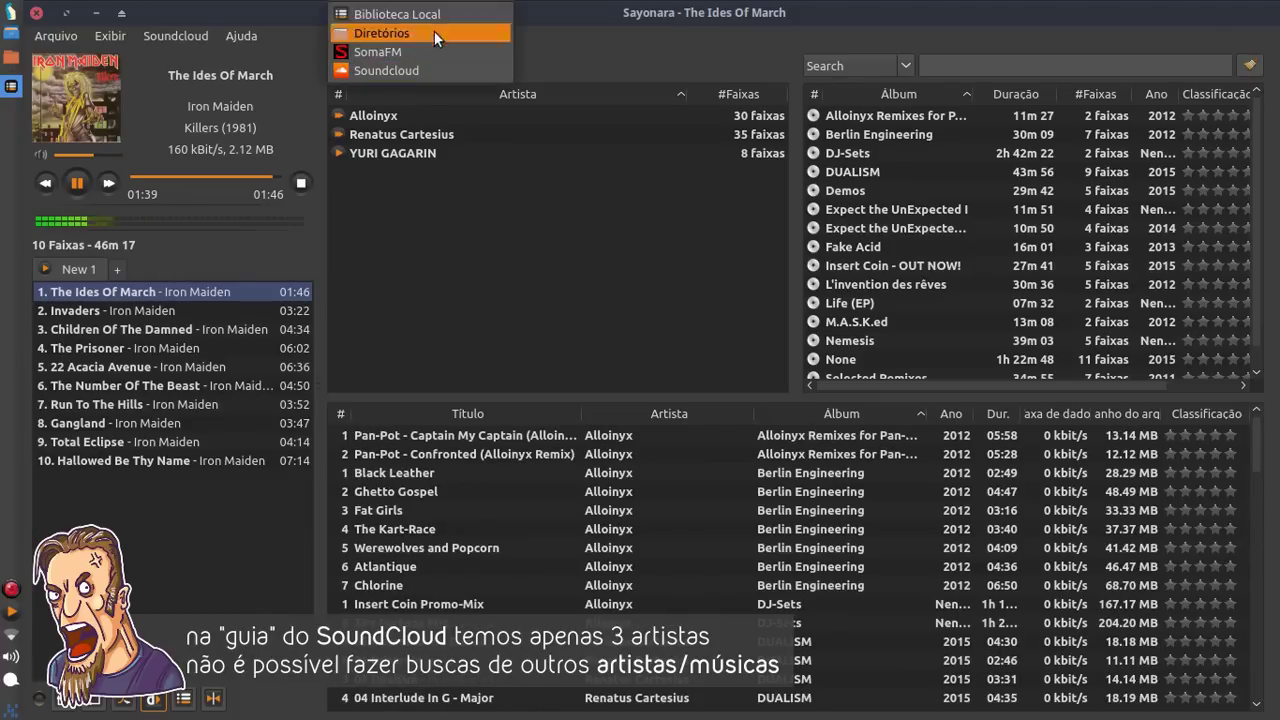
left_click(410, 16)
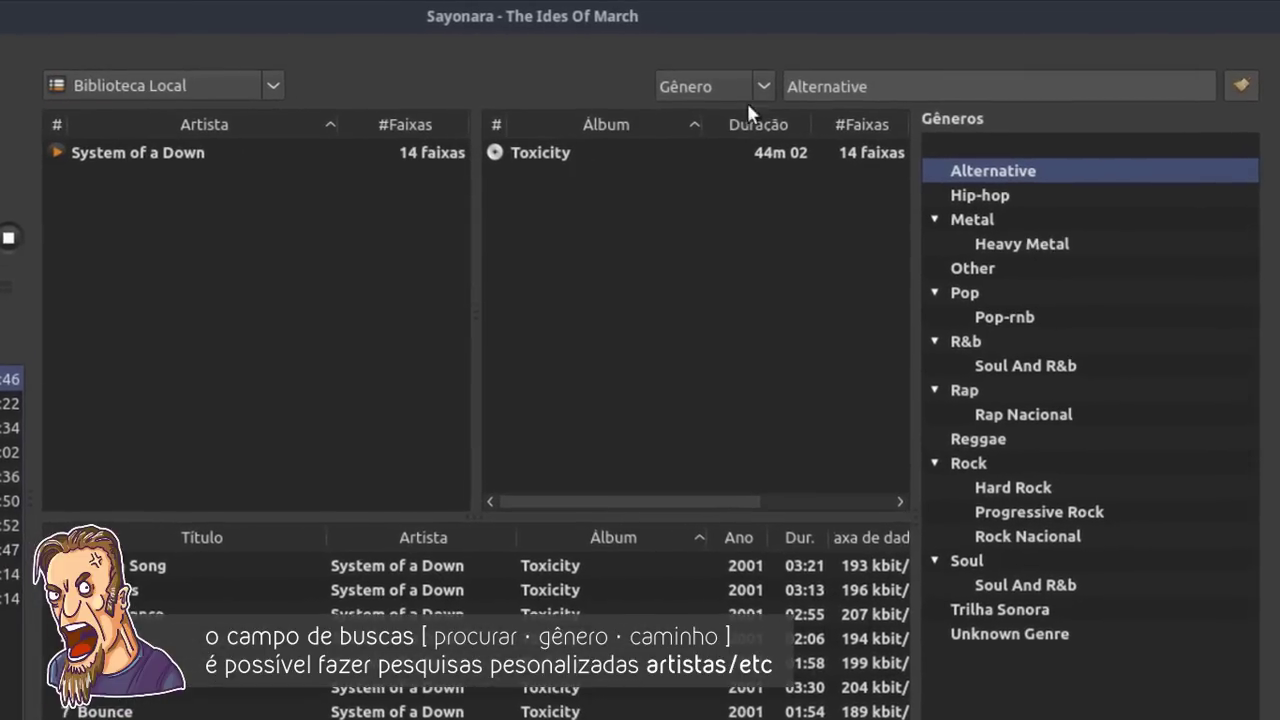
mouse_move(835, 68)
left_click(740, 86)
left_click(735, 60)
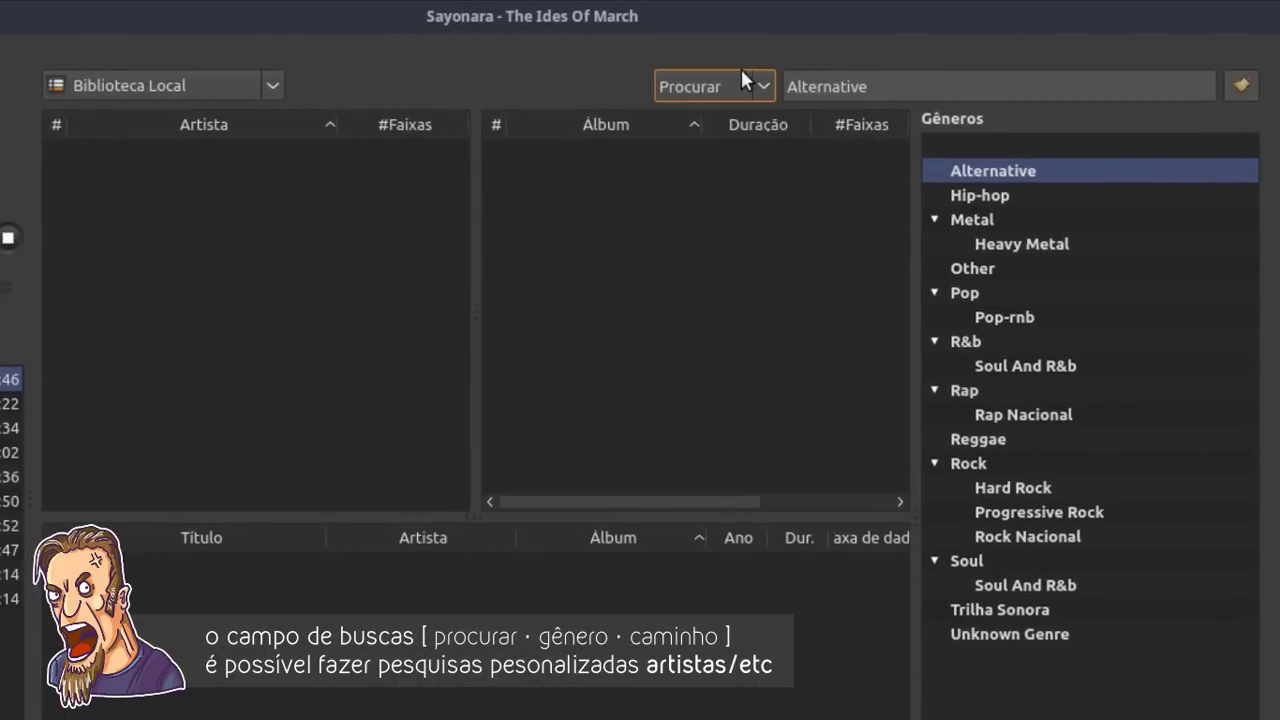
left_click(835, 95)
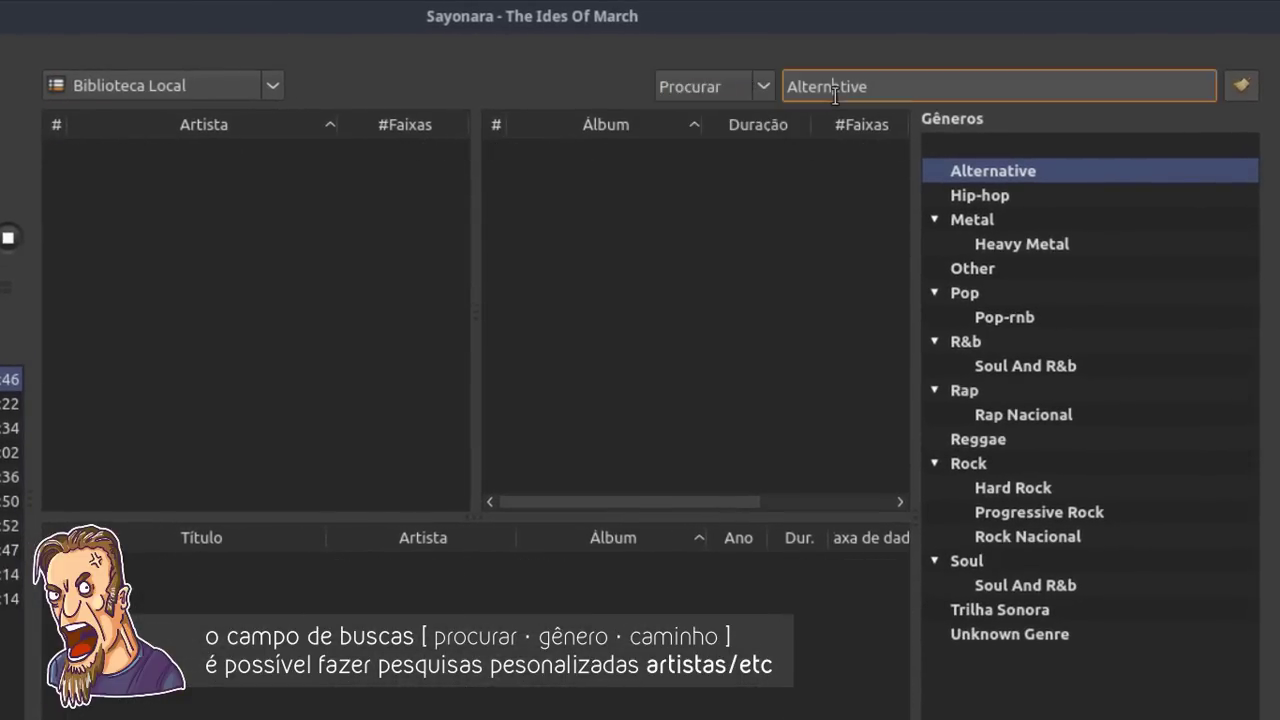
double_click(965, 98)
type("edi rock")
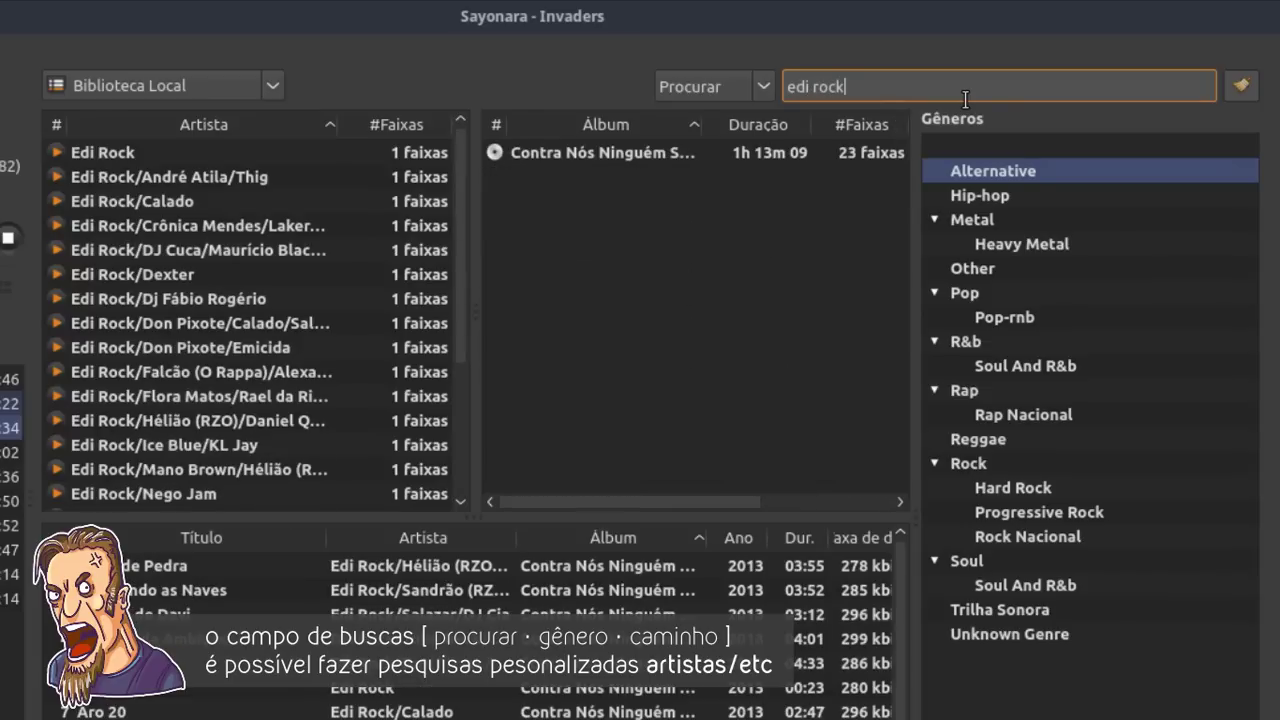
- View the tracks of several Edi Rock collaborations, then select the album of the Falcão (O Rappa) collaboration
left_click_drag(125, 155, 184, 387)
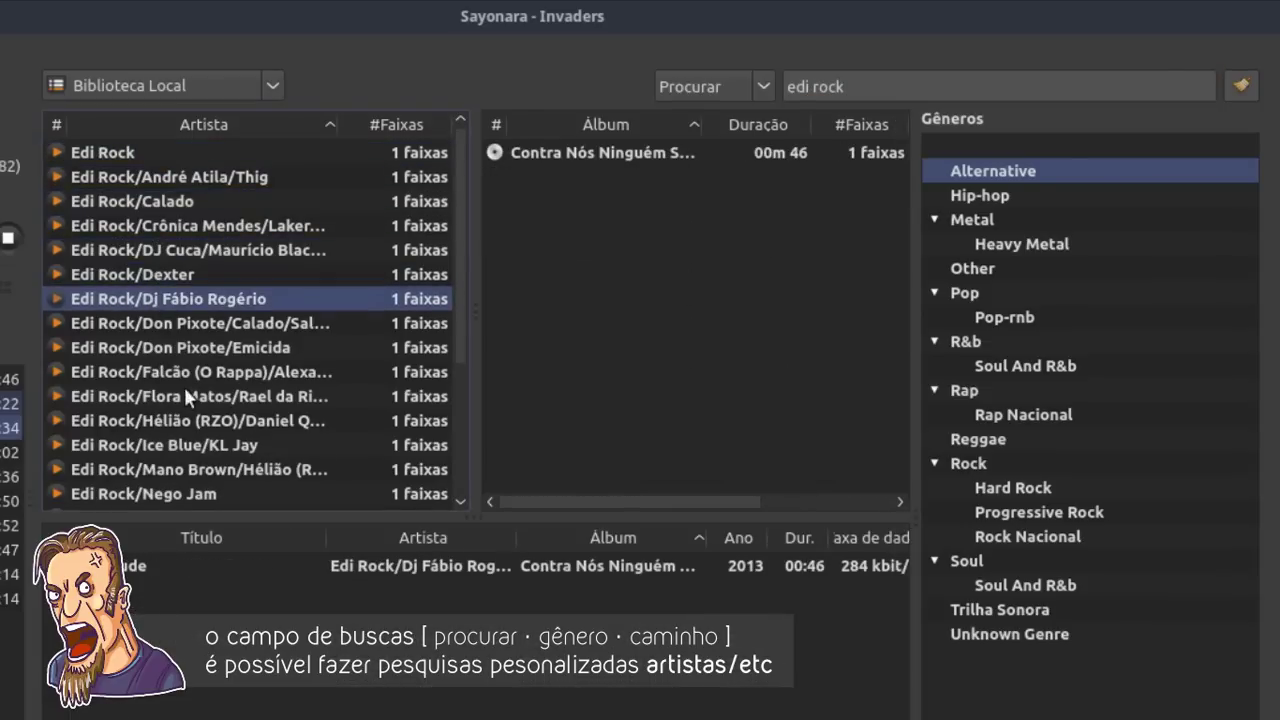
key("Down")
key("Down")
key("Down")
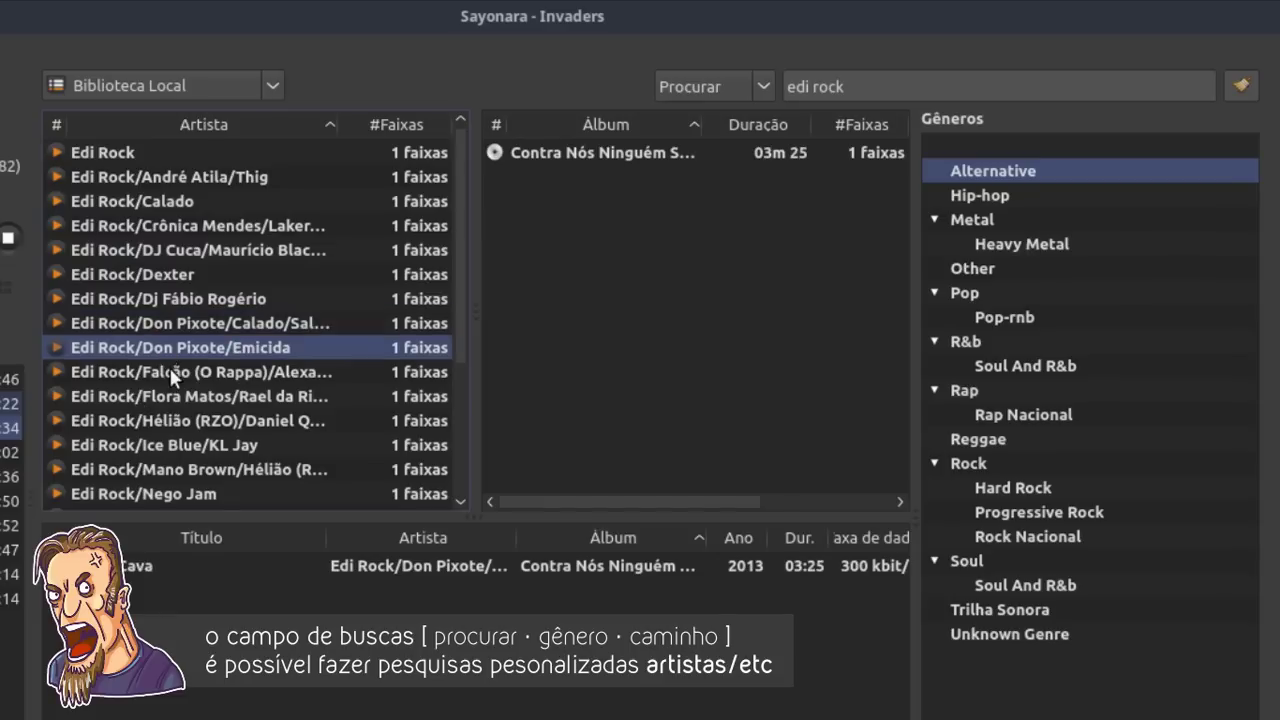
left_click(572, 157)
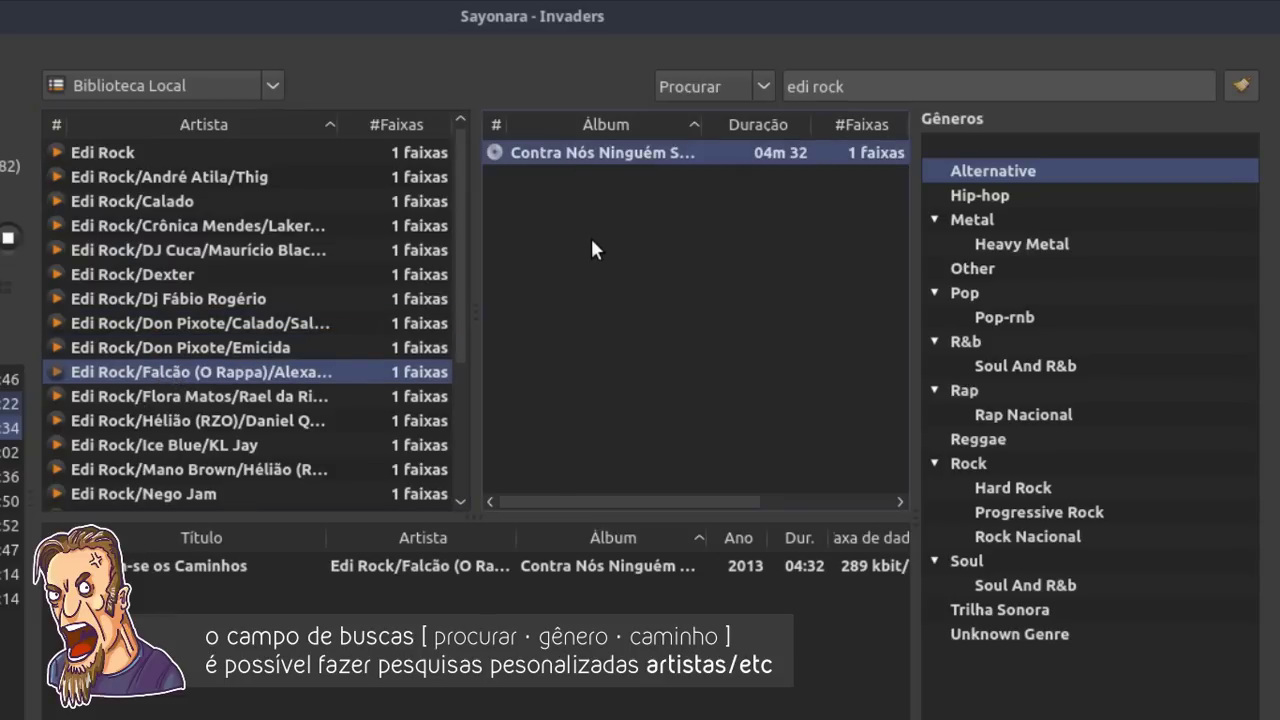
- Search the local library for "man" and view the matching tracks of artists from Michael Jackson to Die Antwoord
triple_click(851, 86)
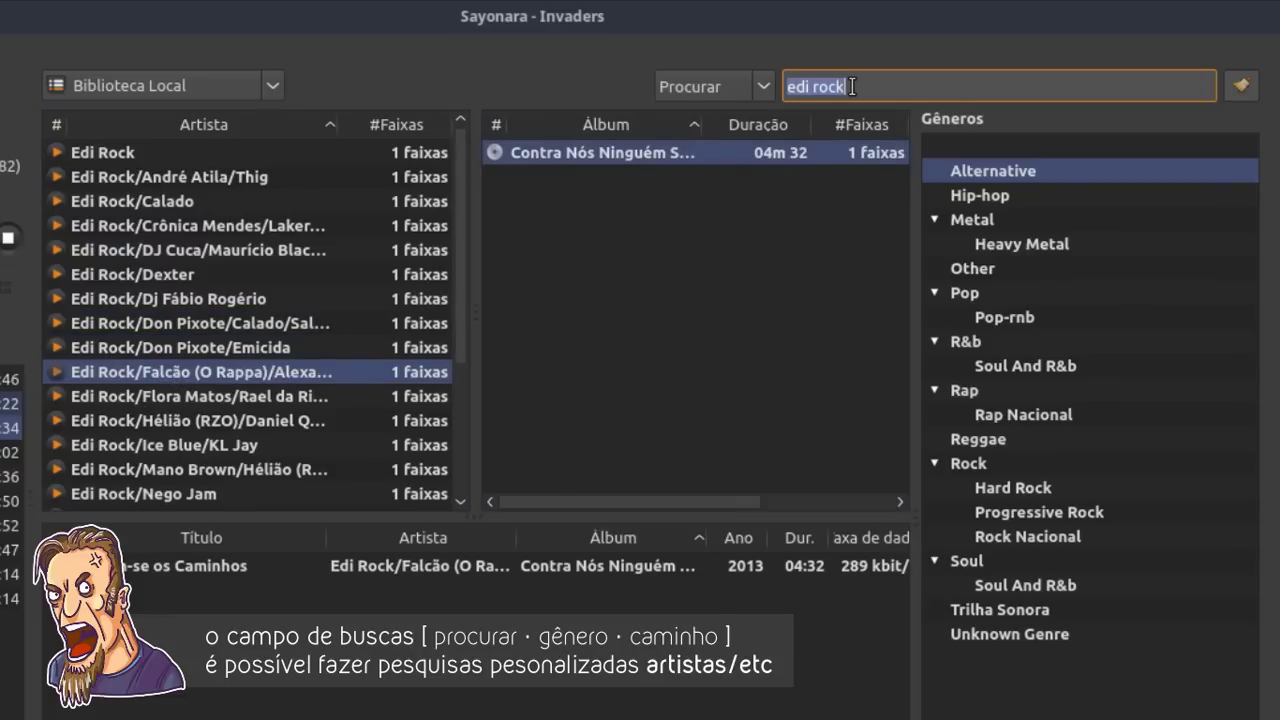
type("man")
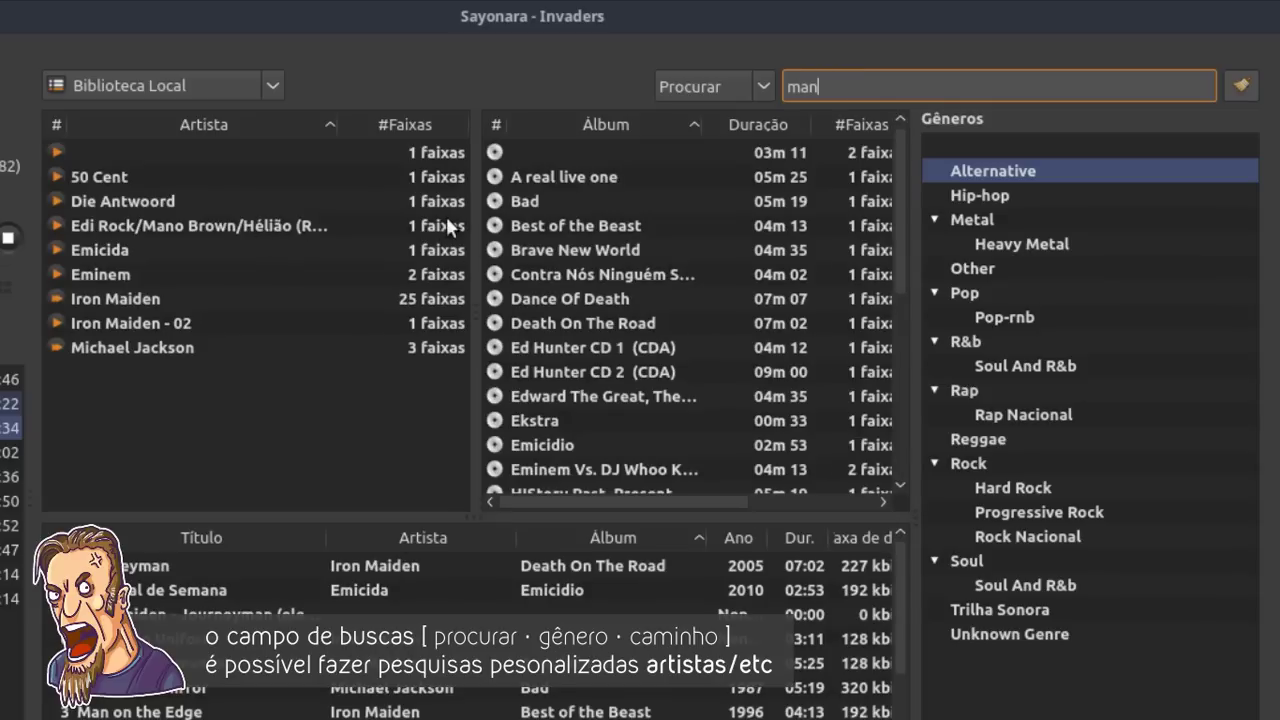
left_click(260, 345)
left_click(238, 298)
left_click(227, 248)
left_click(220, 230)
left_click(256, 205)
- Replace the library search term with "racio" to look up the Racionais MC's albums
triple_click(831, 86)
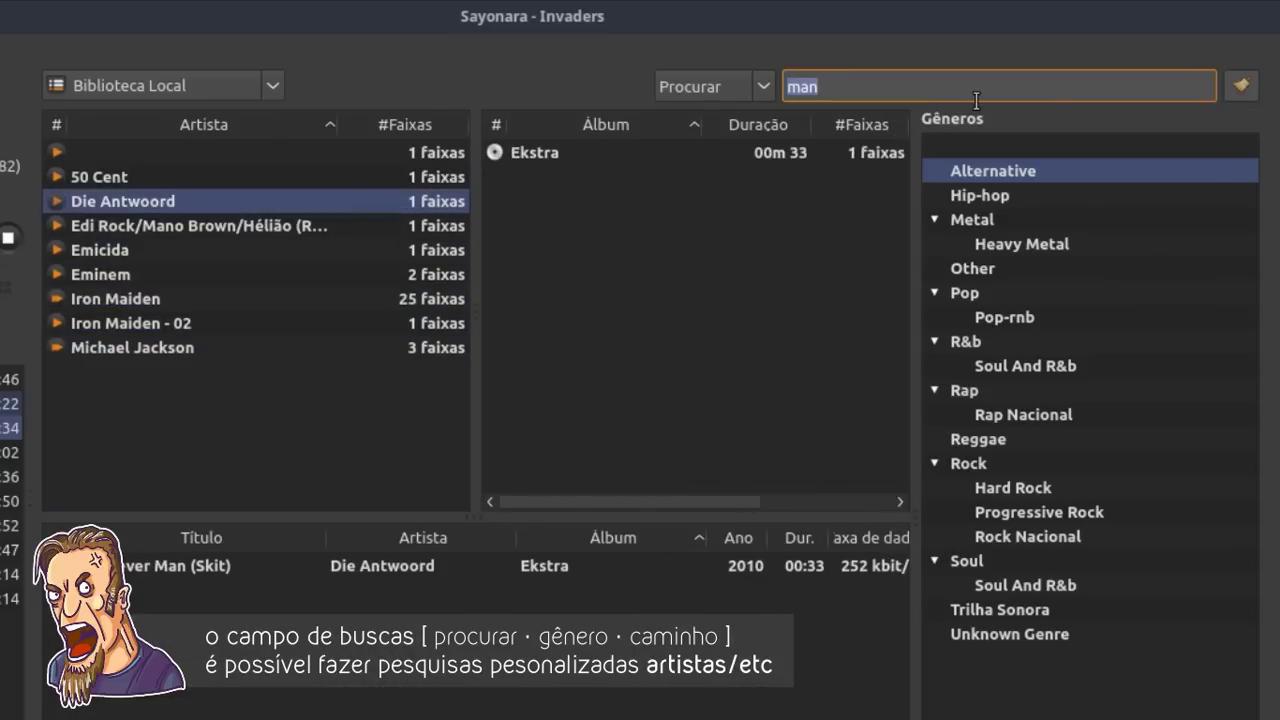
type("racio")
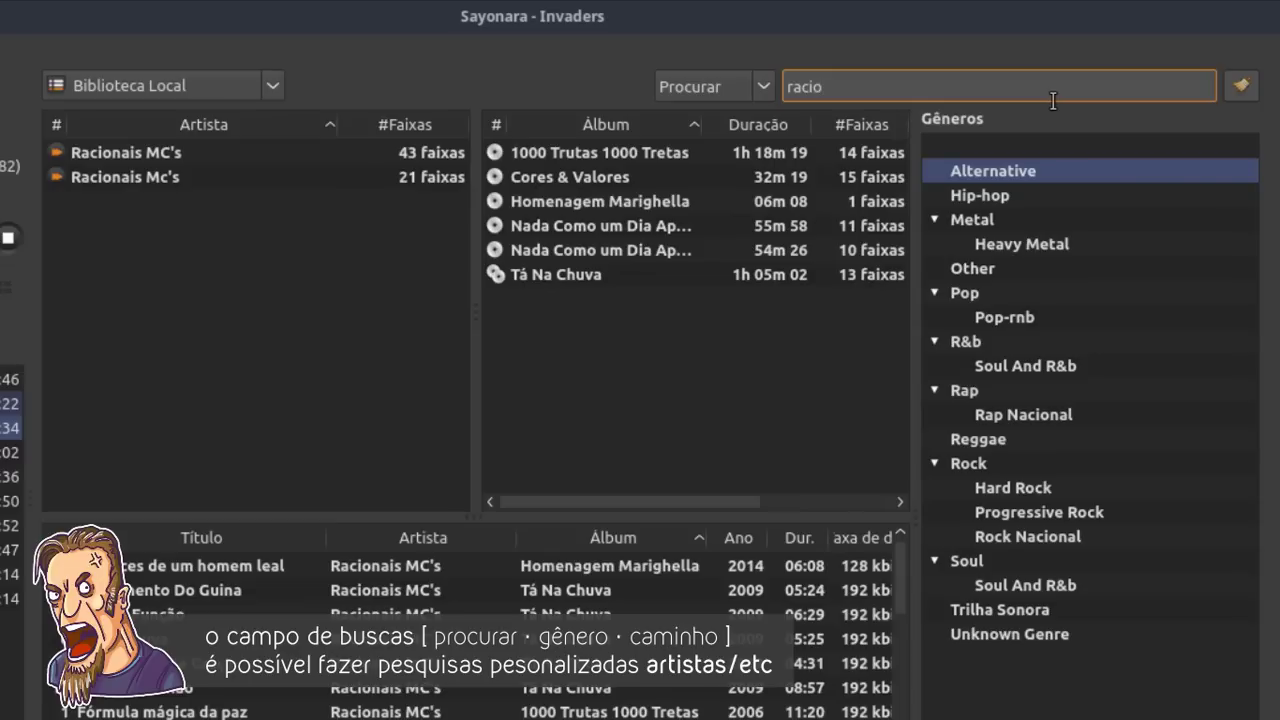
double_click(813, 86)
type("o")
- Set the search mode to Gênero, search for "rap" and look through the matching artists and albums
left_click(770, 93)
left_click(742, 110)
type("ra")
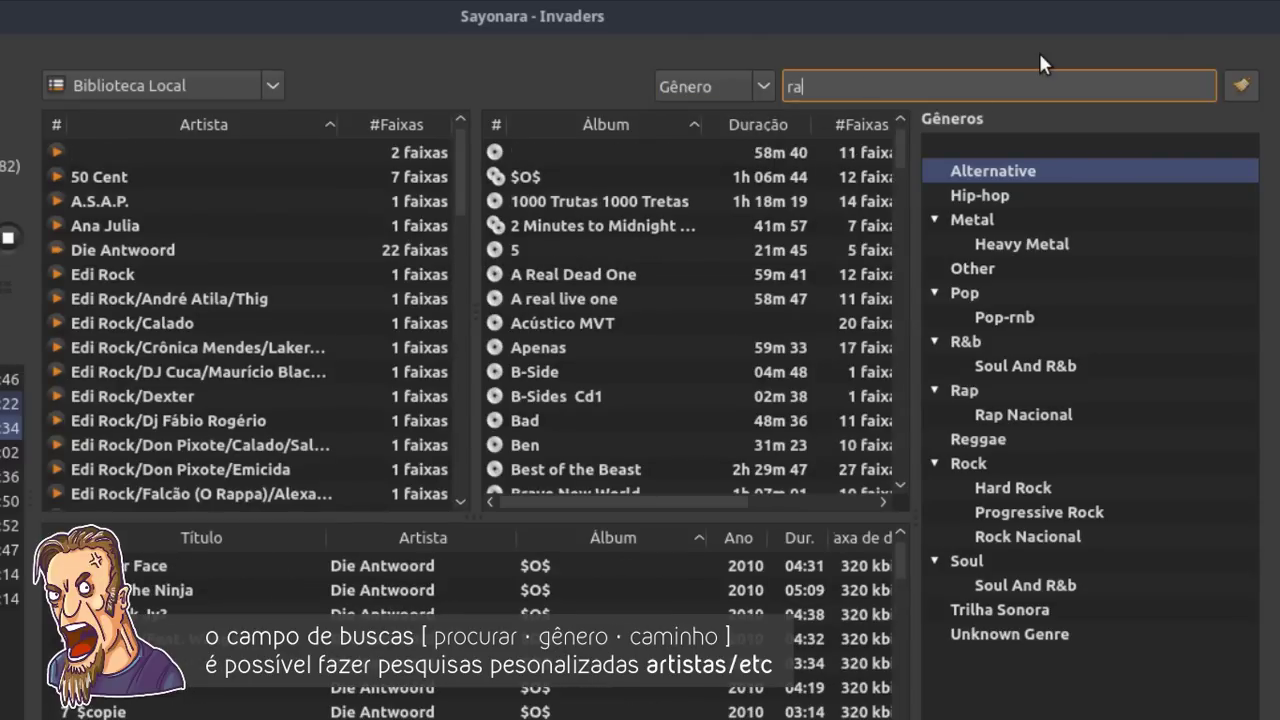
type("p")
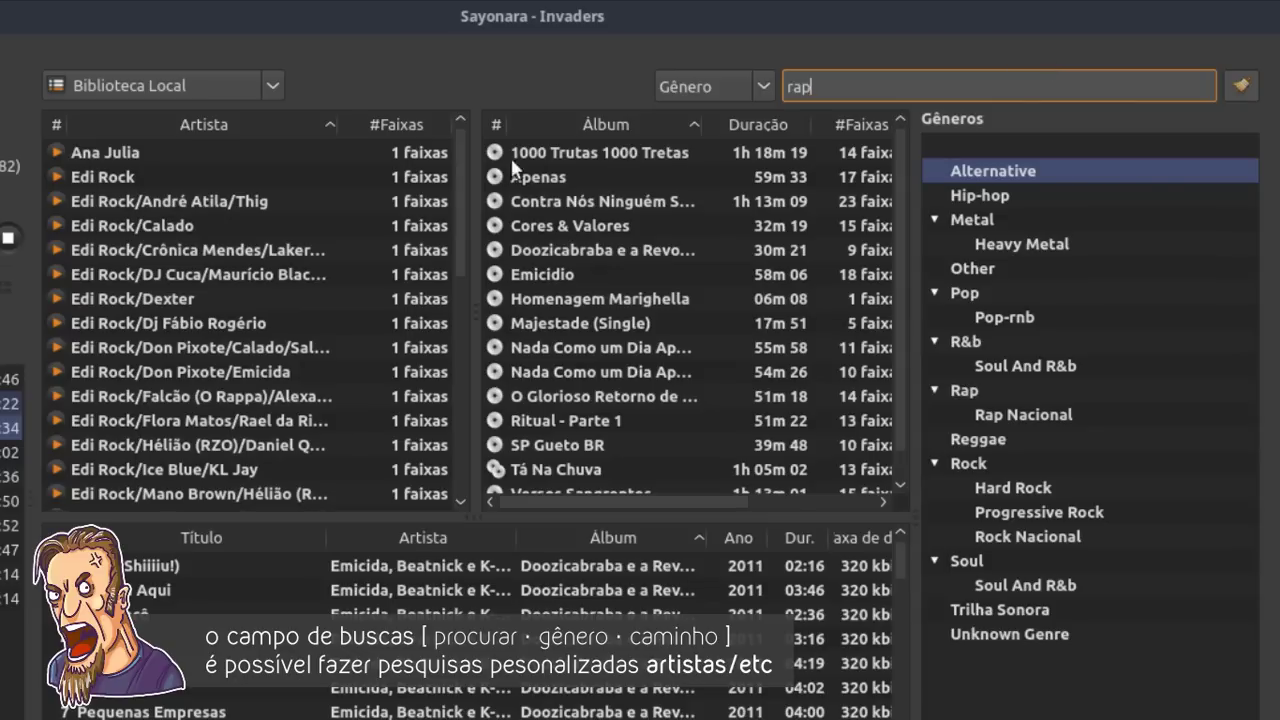
scroll(462, 200, "down", 3)
left_click_drag(473, 253, 563, 180)
- Set the search mode to Caminho and search the library paths for "michael"
left_click(764, 88)
left_click(762, 108)
left_click(847, 88)
type("michael")
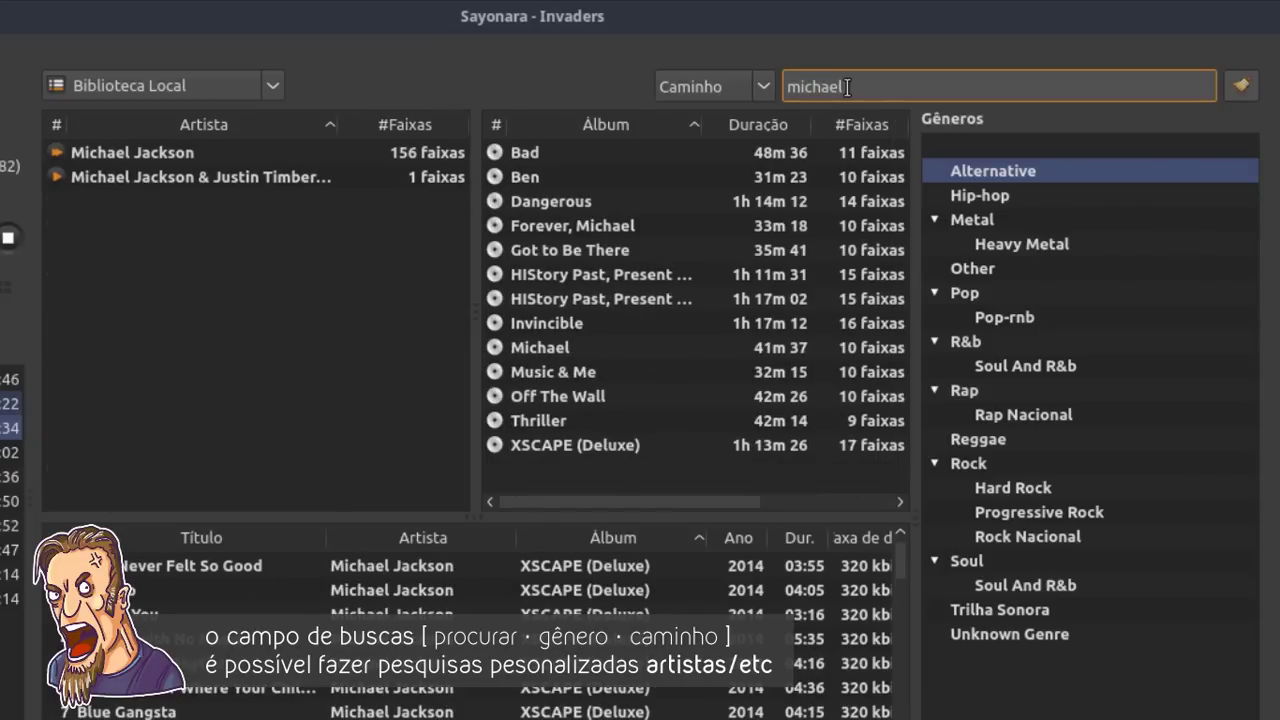
- View the tracks of both Michael Jackson artist entries and the Off The Wall album, then clear the search
left_click(344, 172)
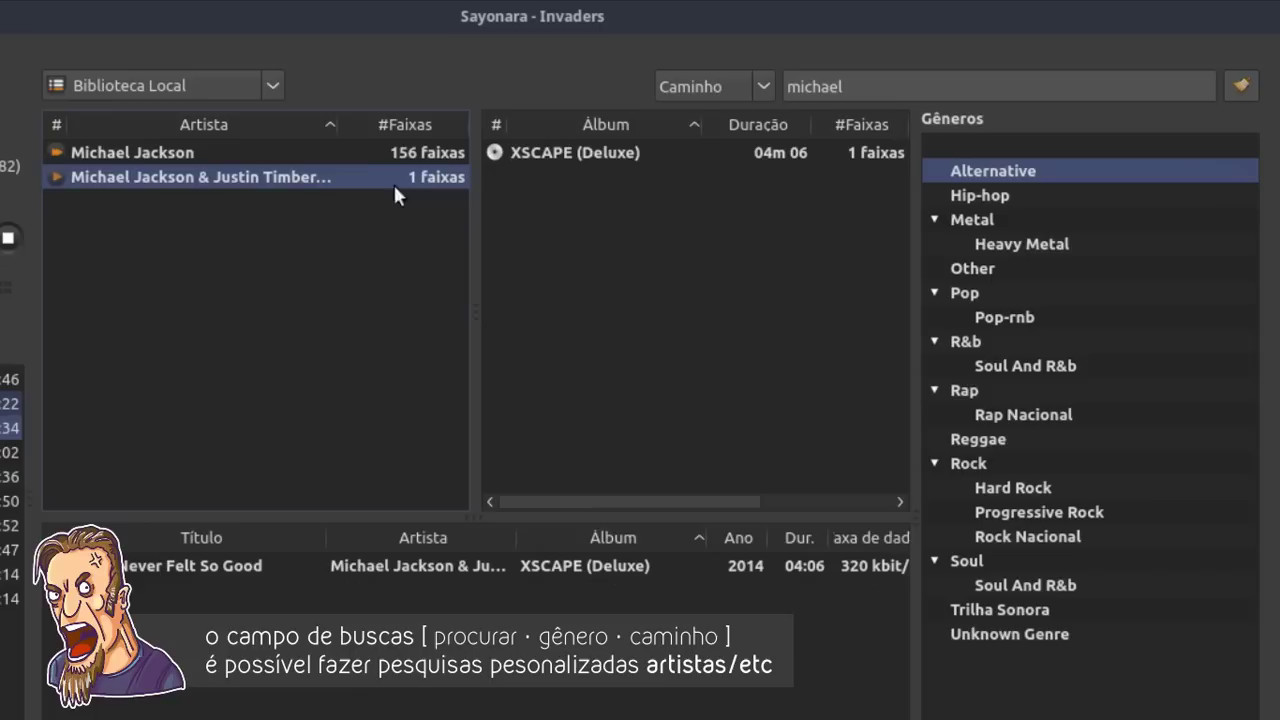
left_click(198, 158)
left_click_drag(774, 159, 730, 398)
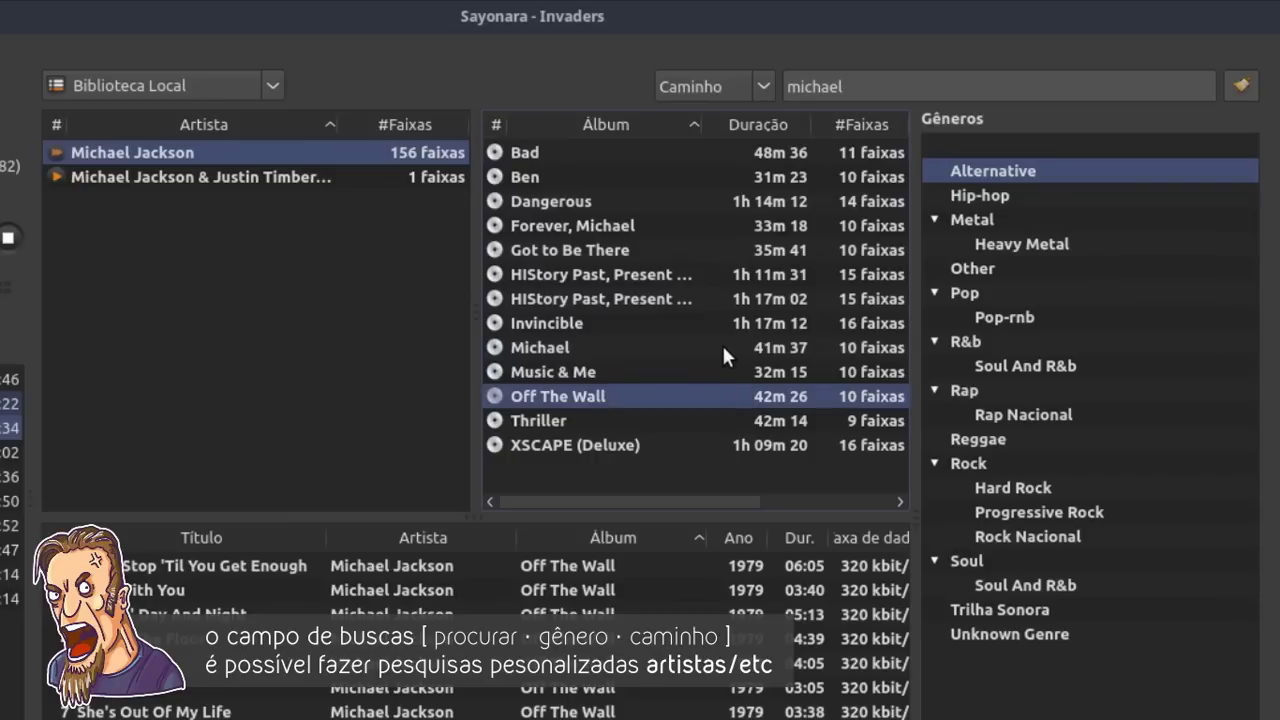
left_click(792, 98)
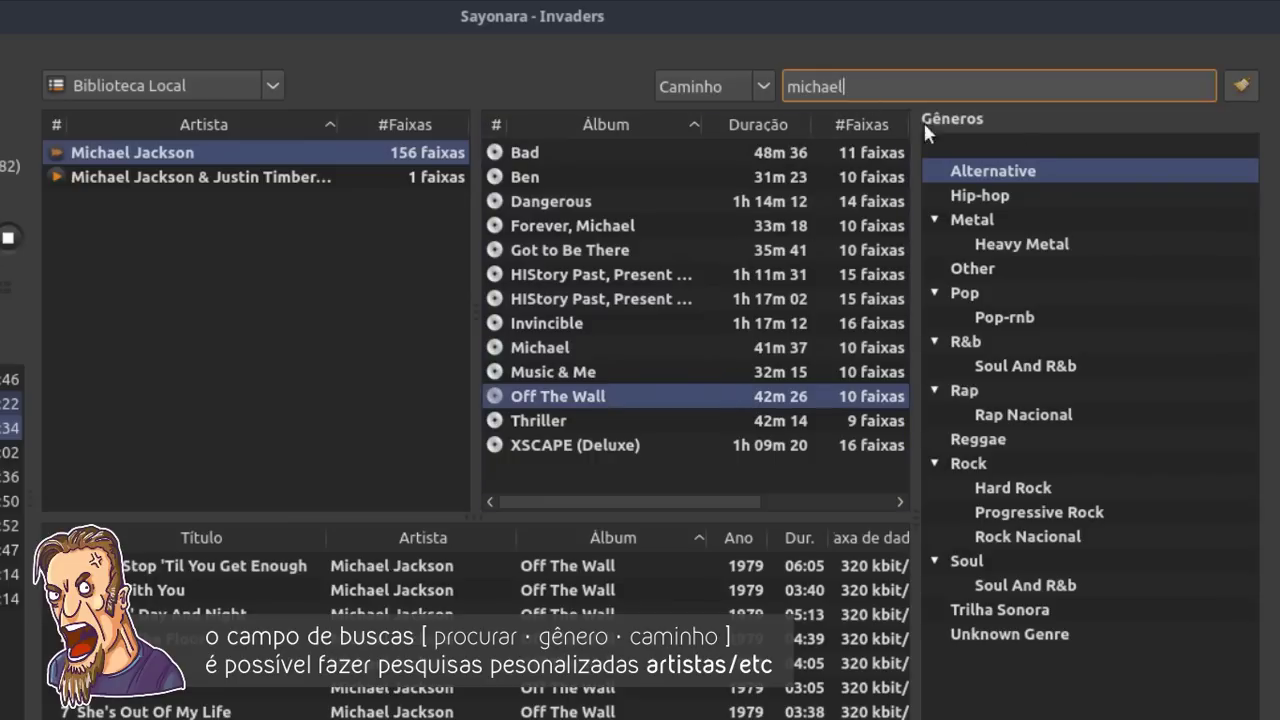
left_click(1237, 89)
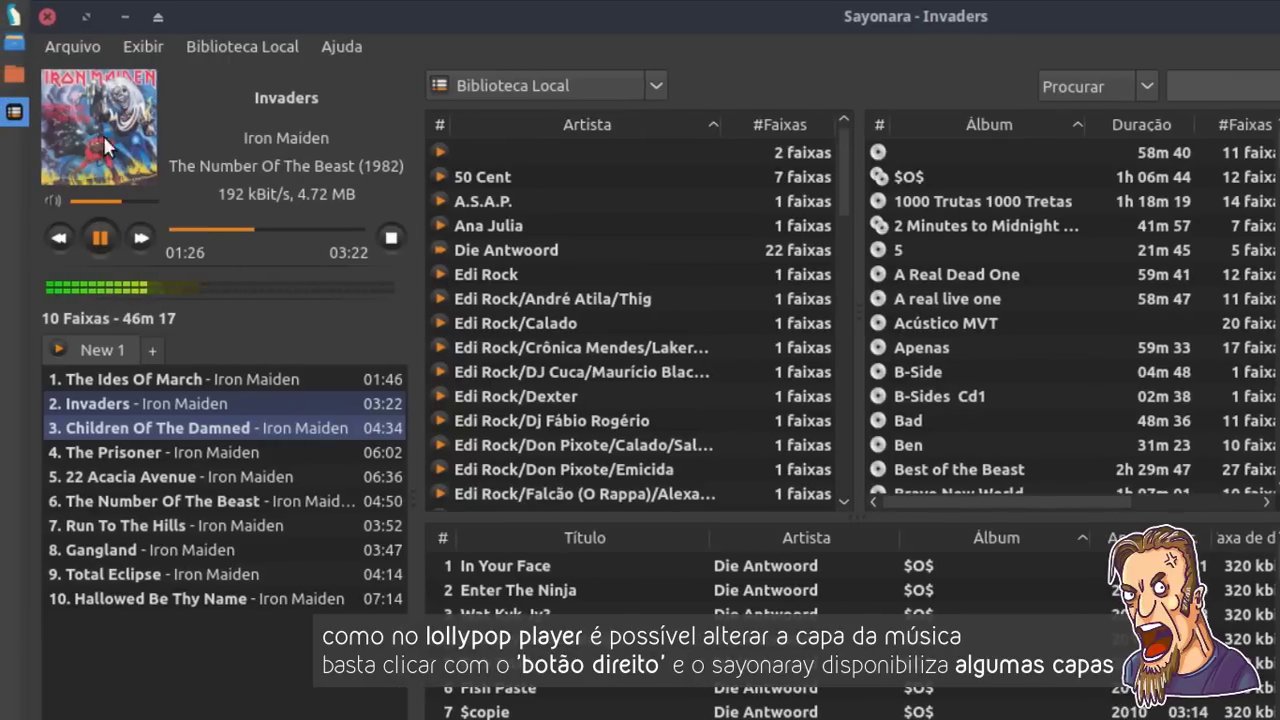
- Open the alternative cover search for The Number Of The Beast and look at candidates in the second row of covers
left_click(137, 113)
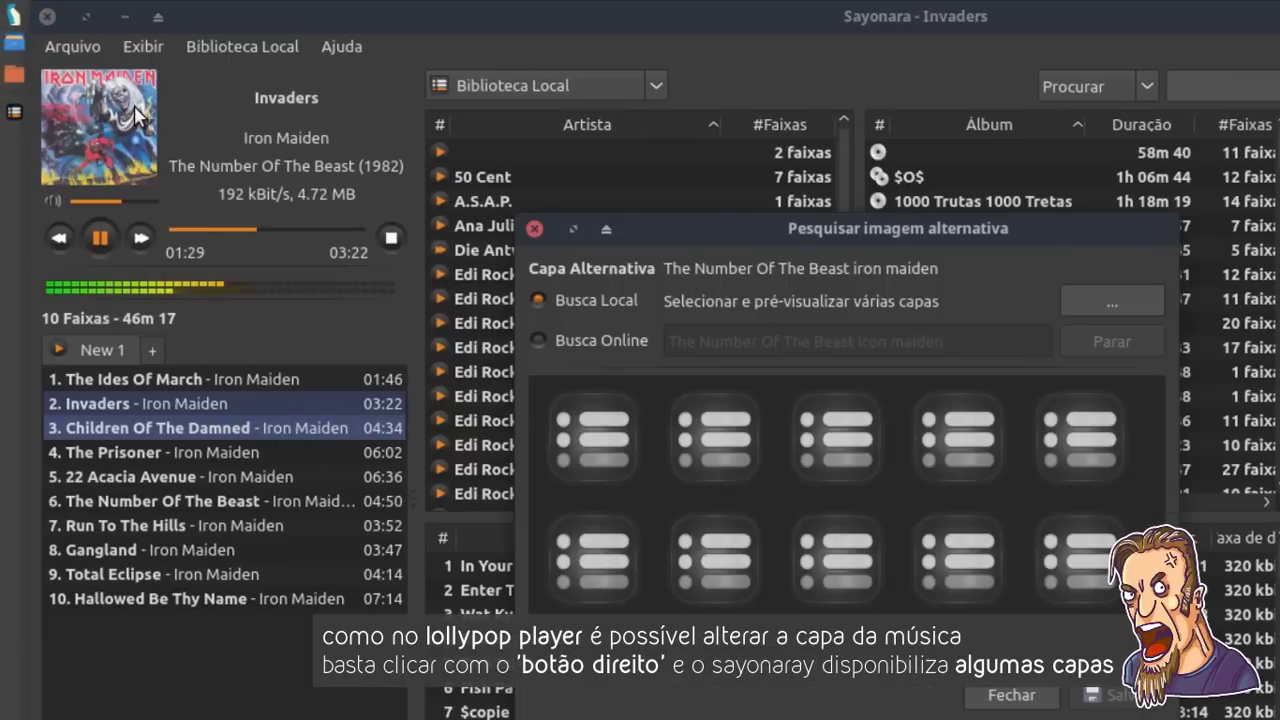
left_click_drag(721, 227, 667, 140)
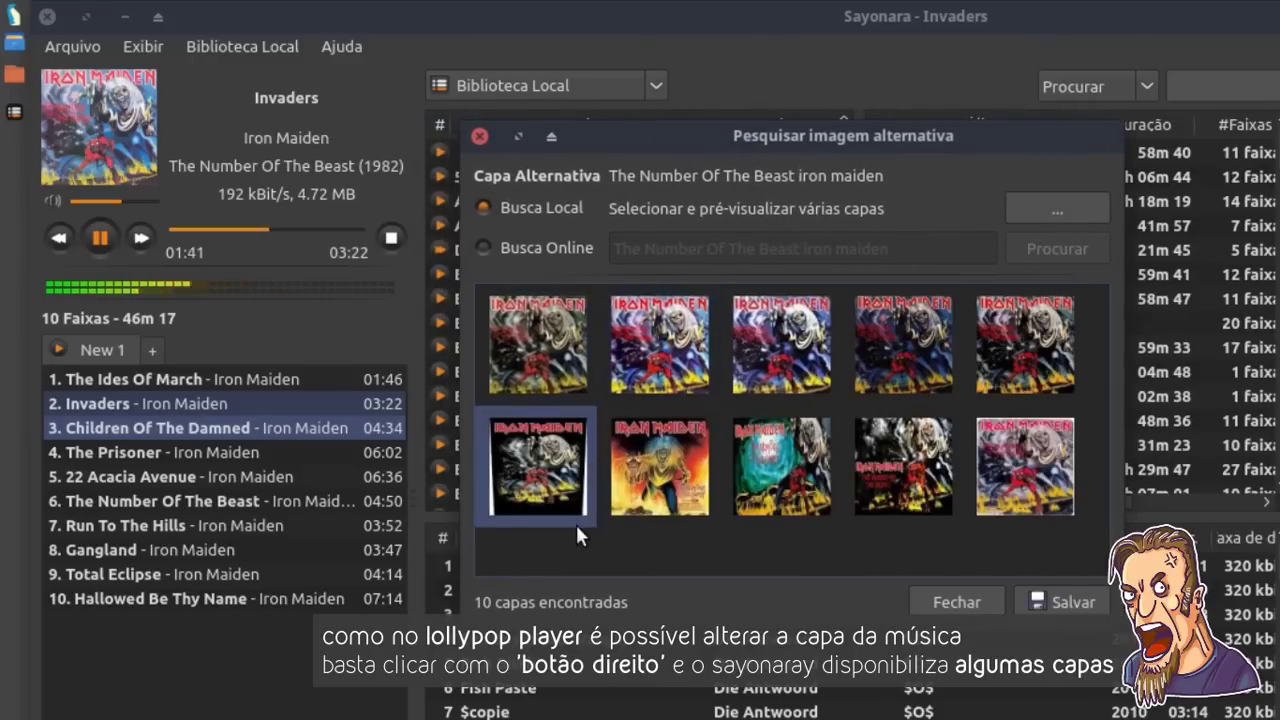
left_click(664, 517)
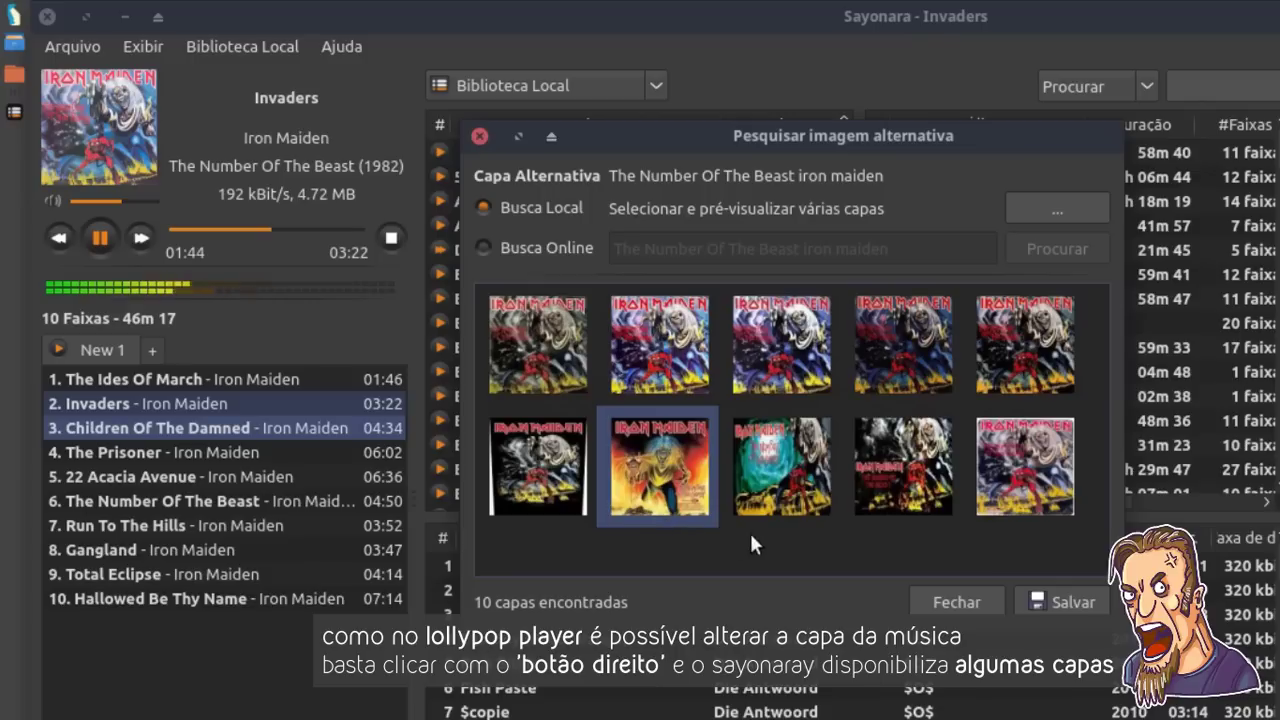
left_click(812, 438)
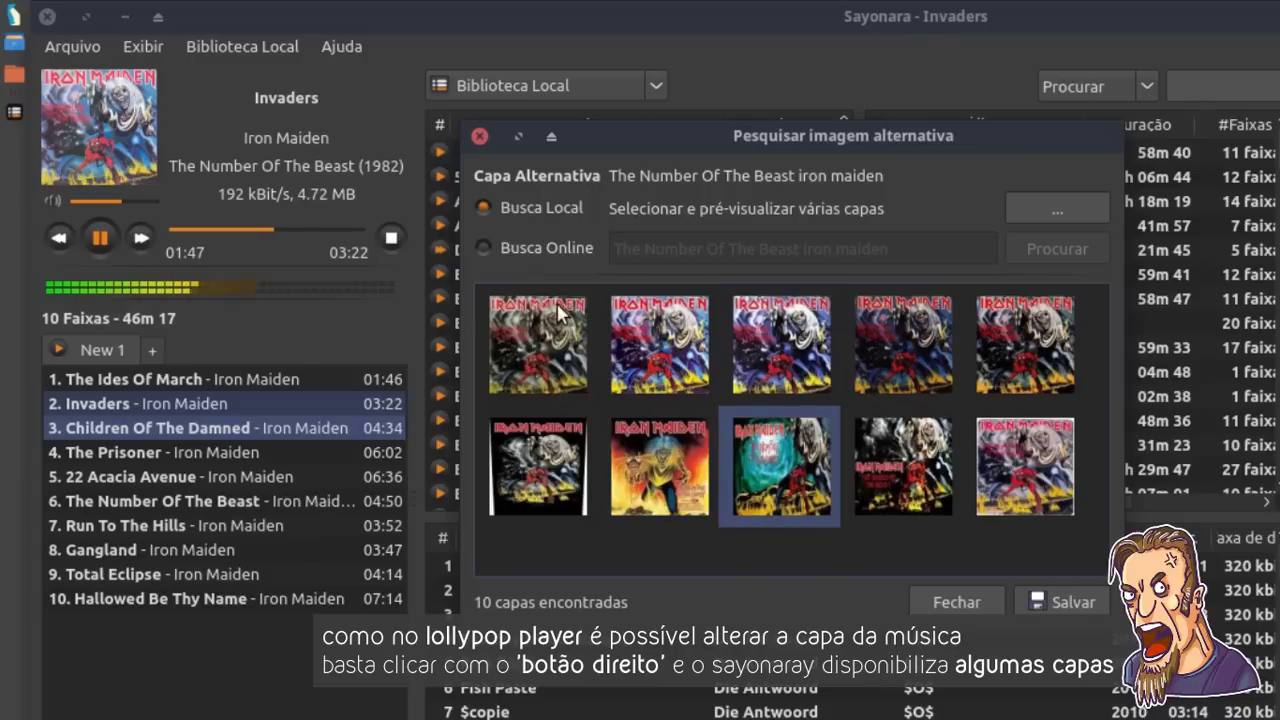
- Try three alternative album covers by saving the second row's fourth, the first row's fifth and the second row's third in turn
left_click(892, 470)
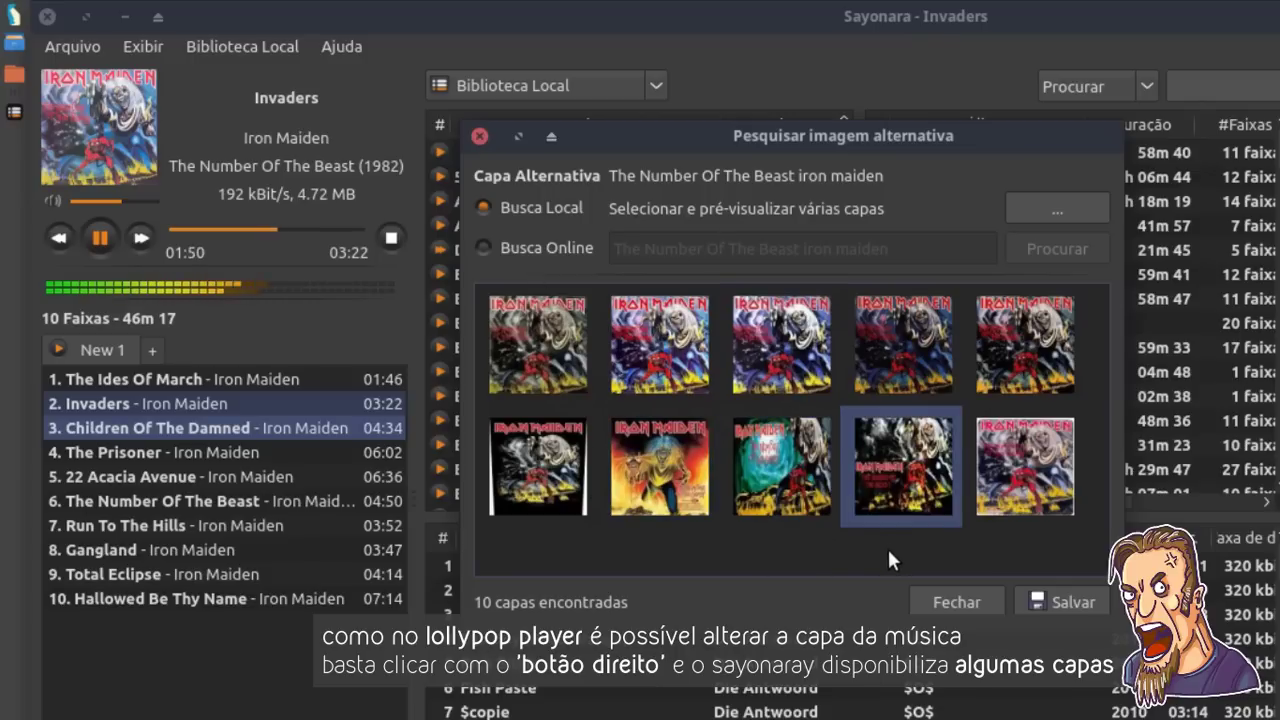
left_click(1068, 602)
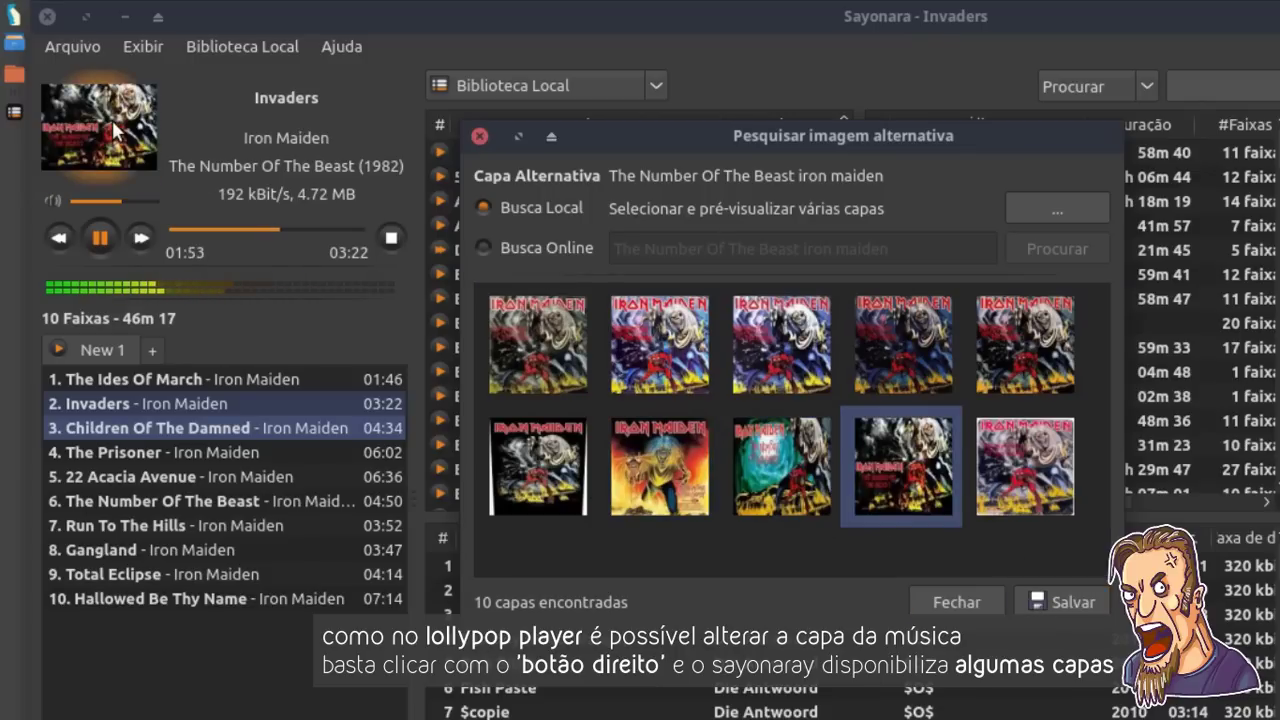
left_click(1022, 380)
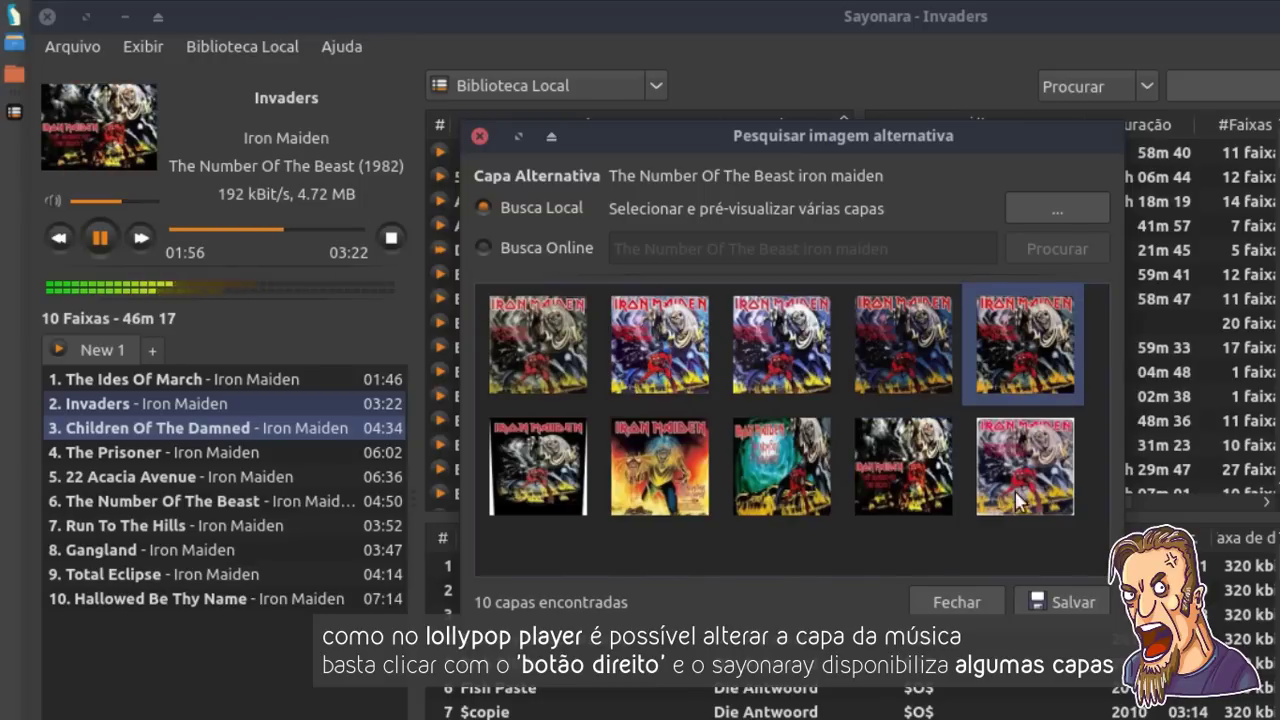
left_click(1059, 603)
left_click(826, 488)
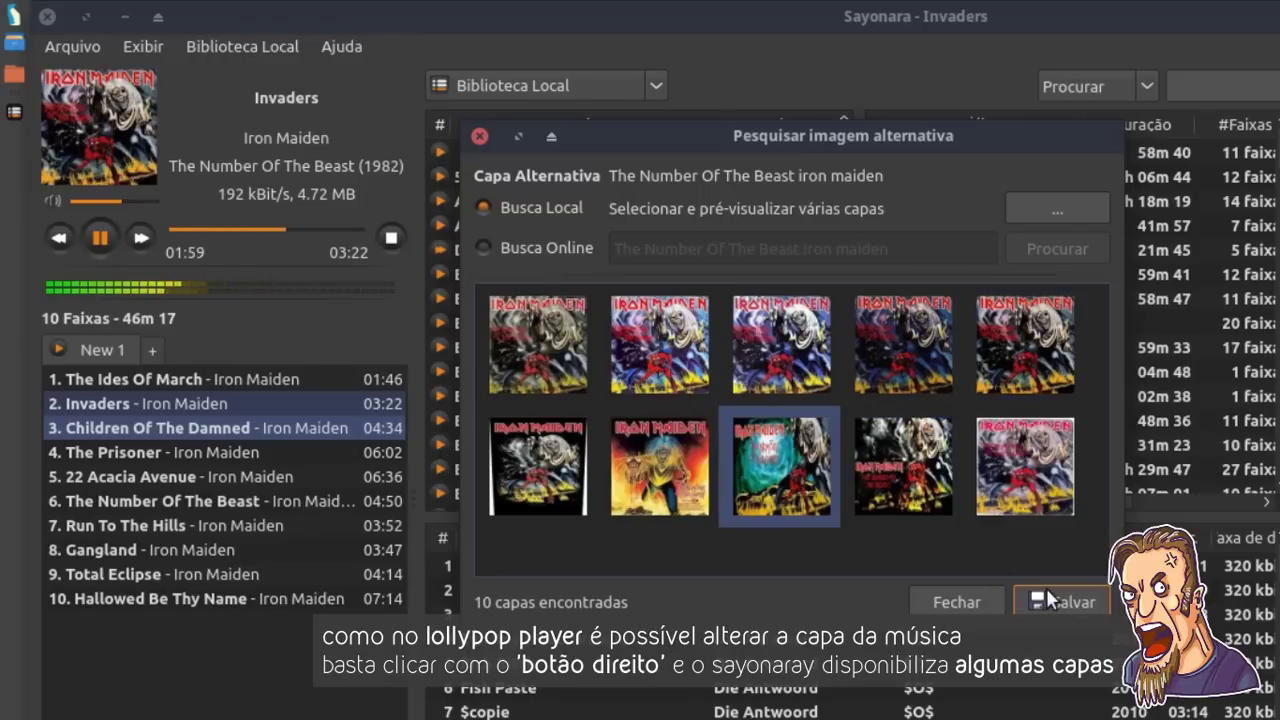
left_click(1046, 590)
- Save the second cover of the first row as the album cover for The Number Of The Beast
left_click(523, 321)
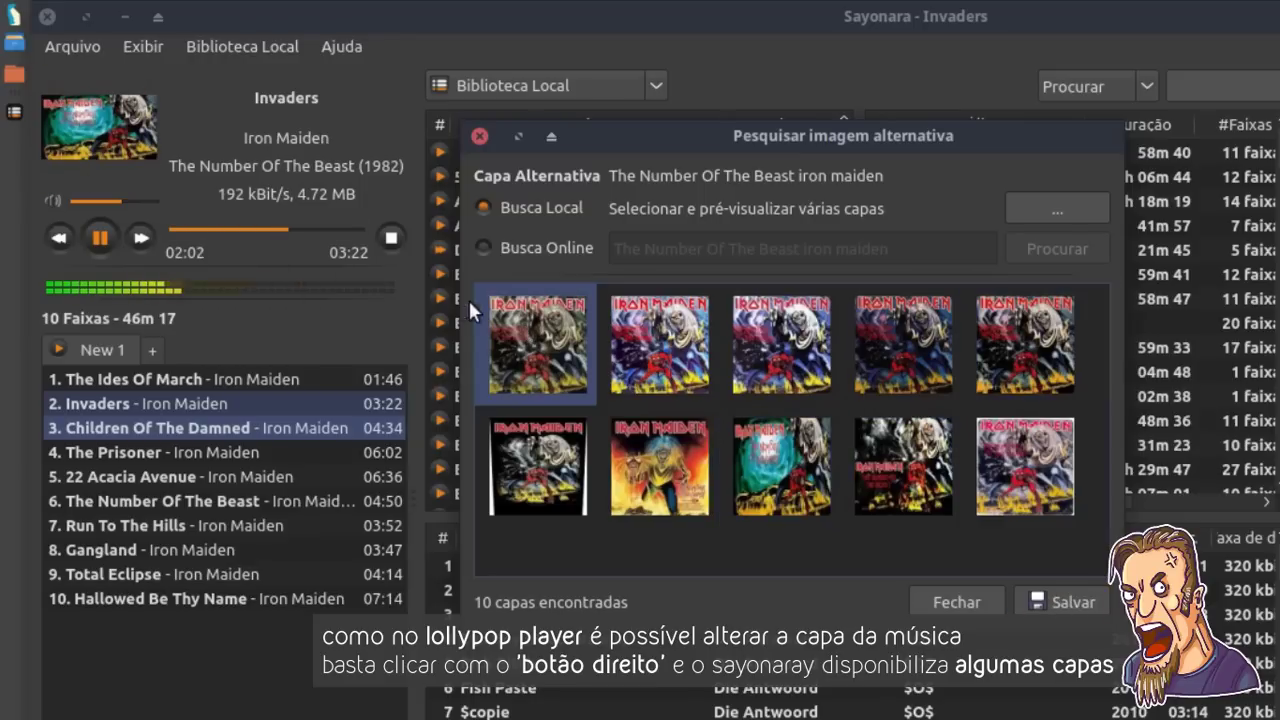
left_click(659, 343)
left_click(1060, 602)
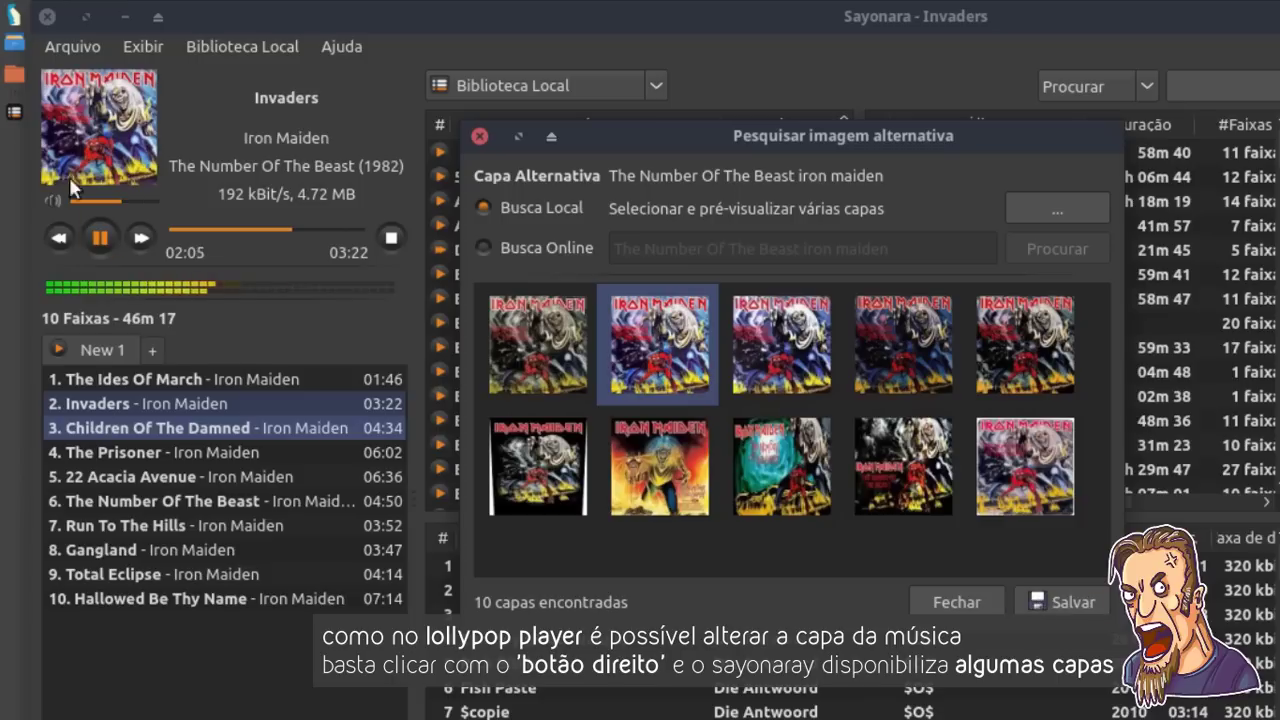
- Search online for alternative covers of The Number Of The Beast and switch back to the local search
left_click(541, 247)
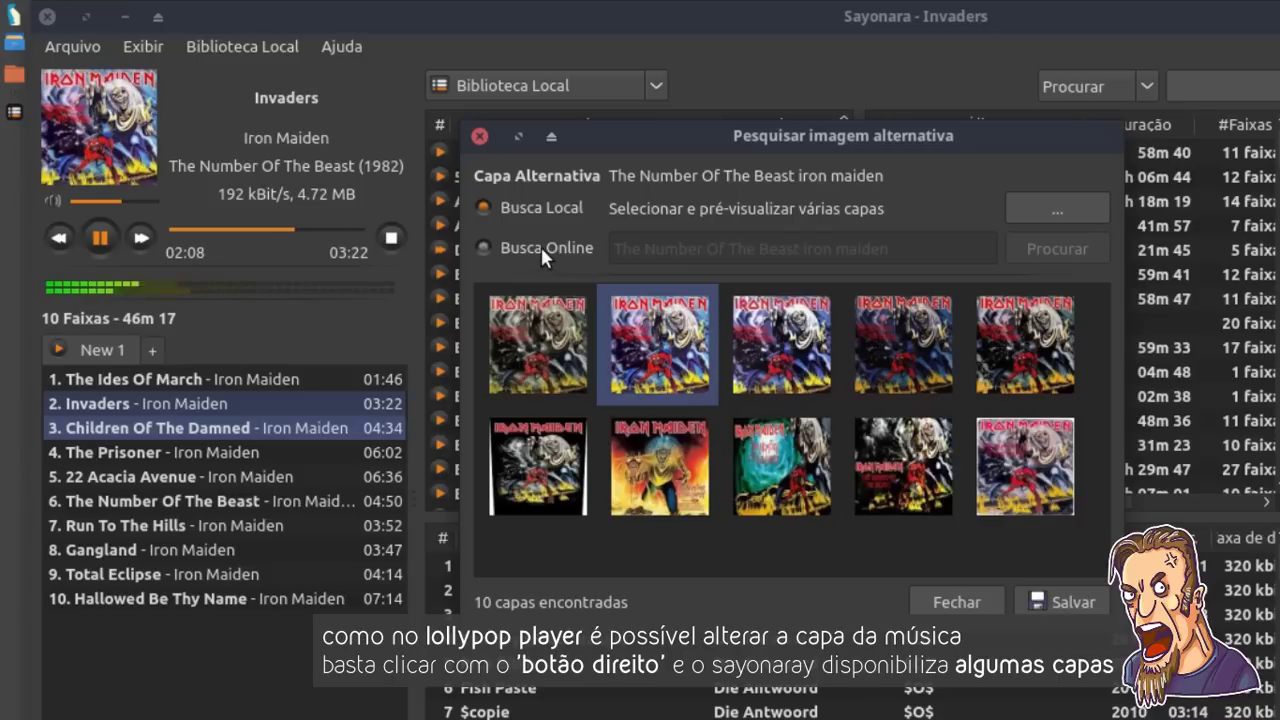
left_click(1072, 258)
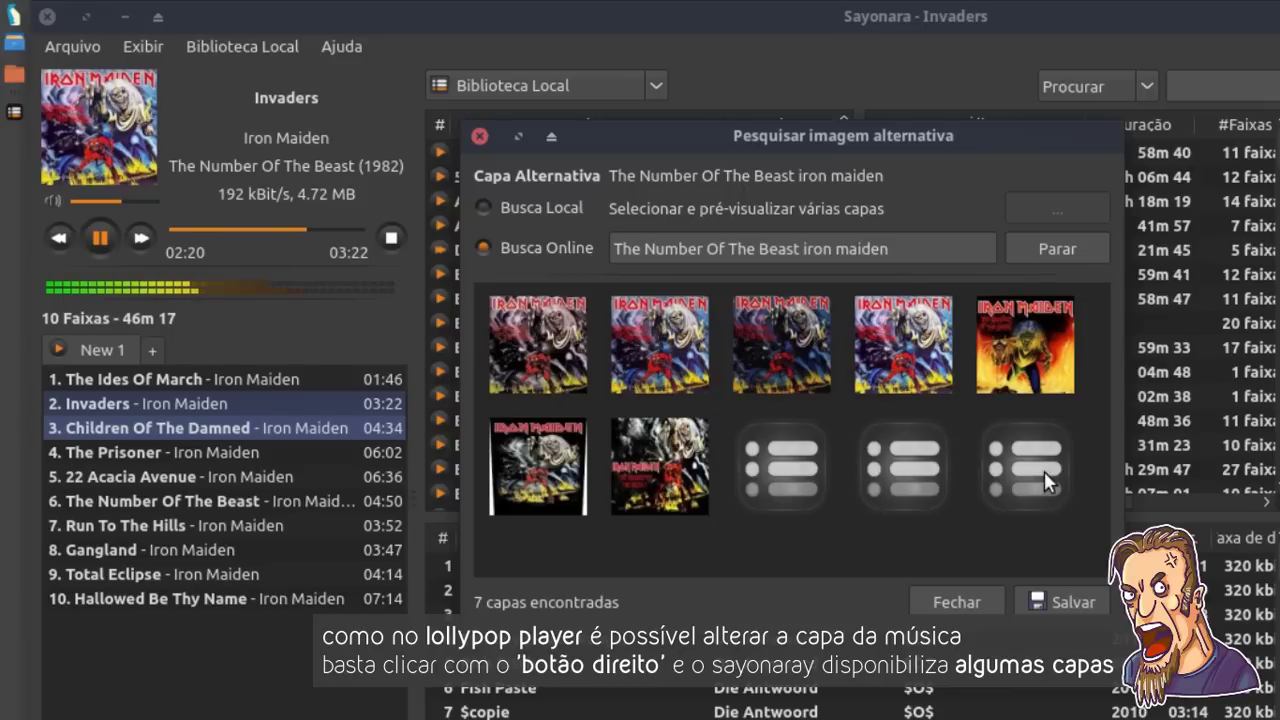
left_click(532, 207)
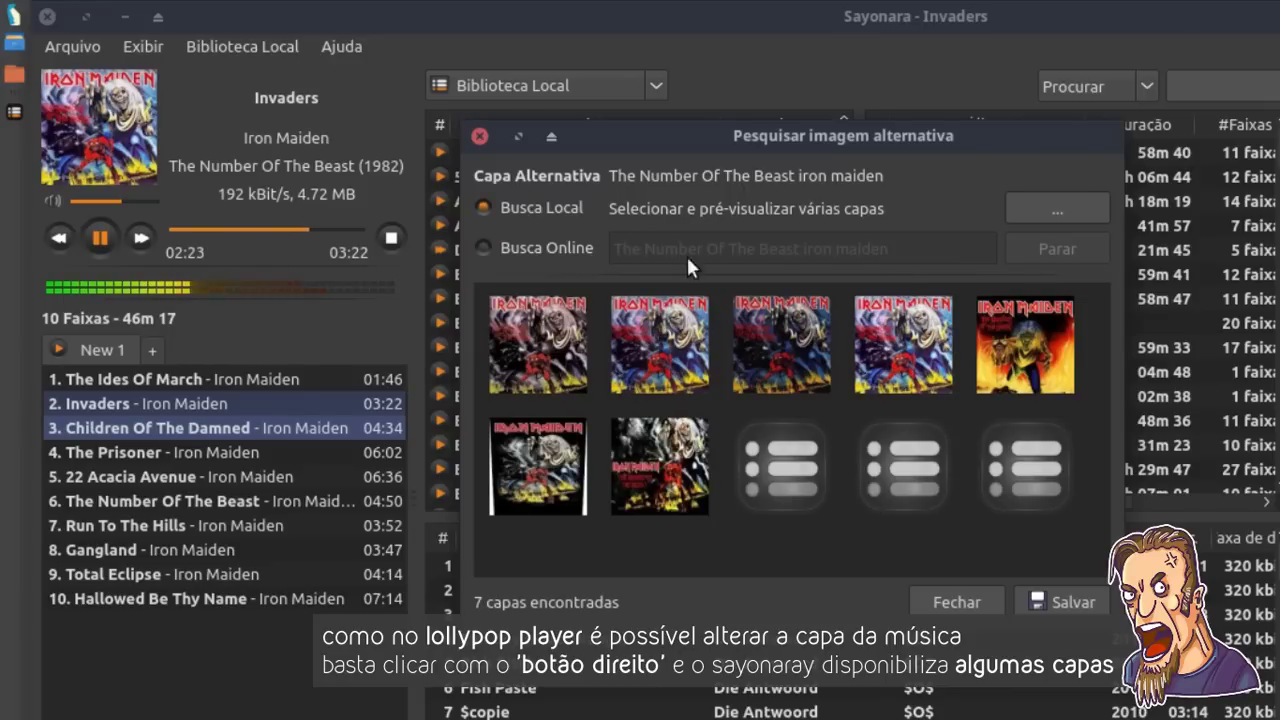
- Preview the cover image from the Iron Maiden folder "(1981) Killers" and close the cover search without saving
left_click(1050, 212)
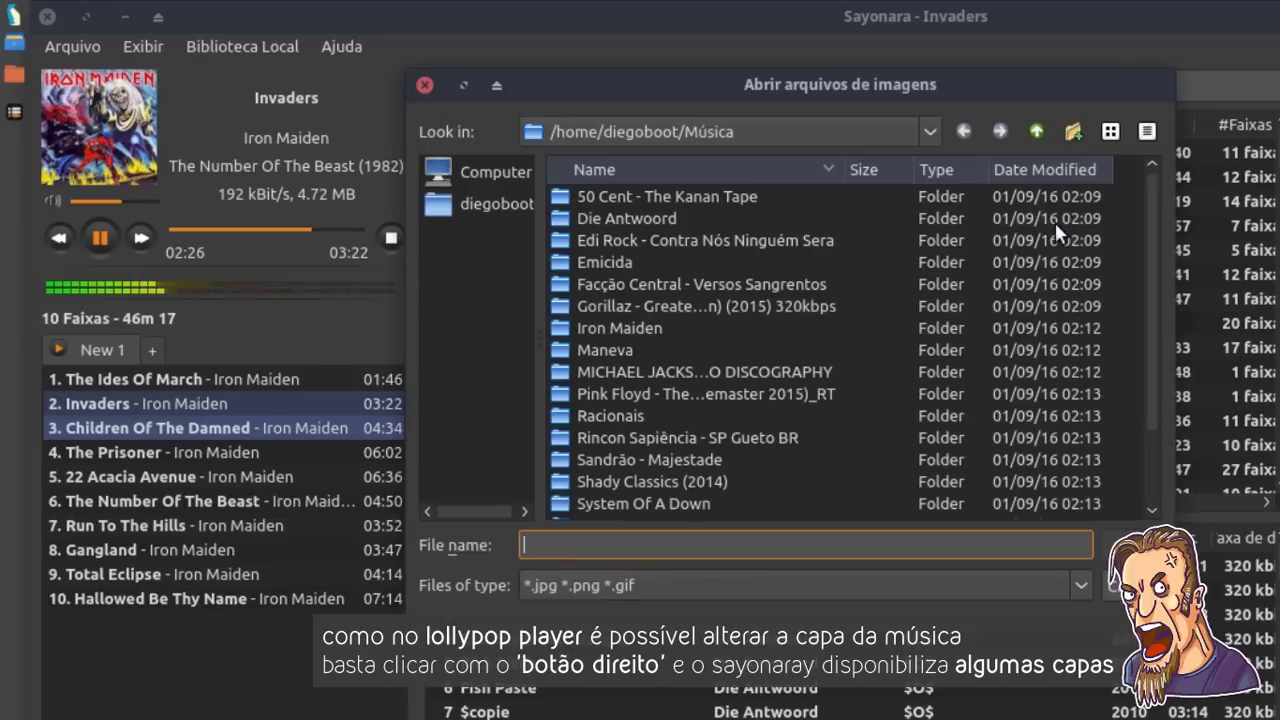
scroll(659, 414, "down", 2)
left_click(659, 414)
scroll(626, 374, "up", 1)
left_click(627, 314)
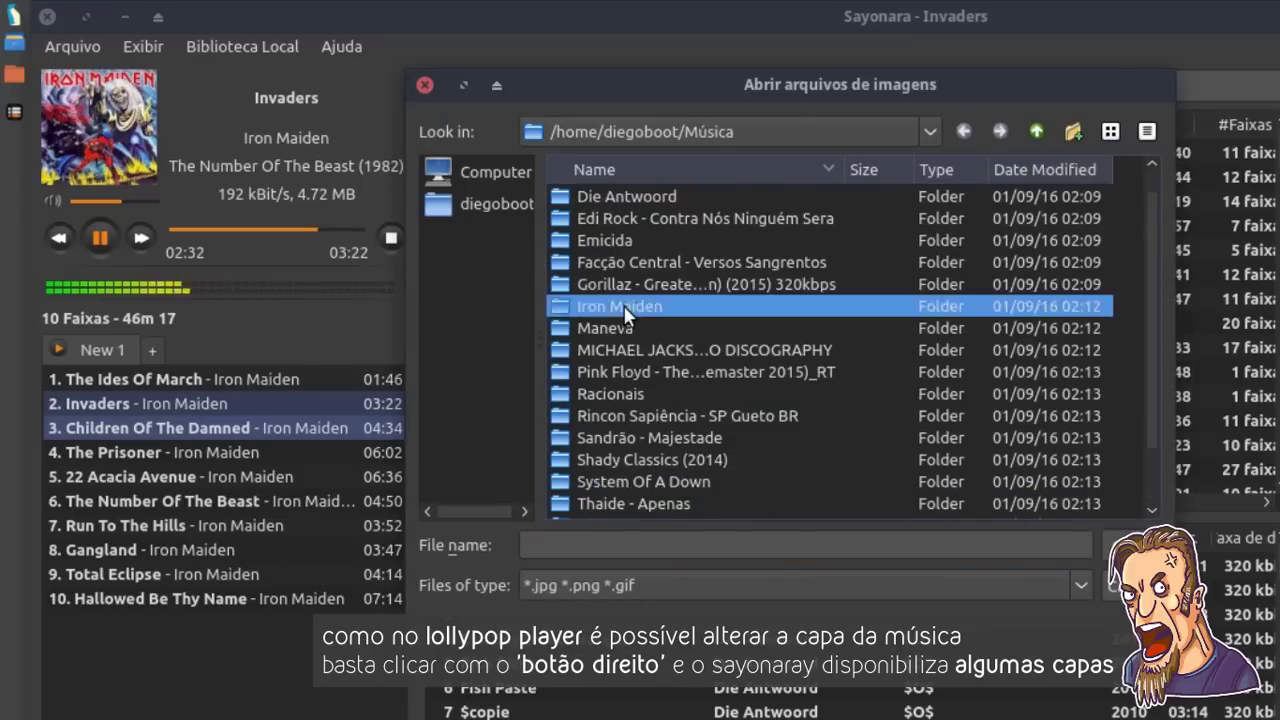
double_click(626, 314)
left_click(686, 216)
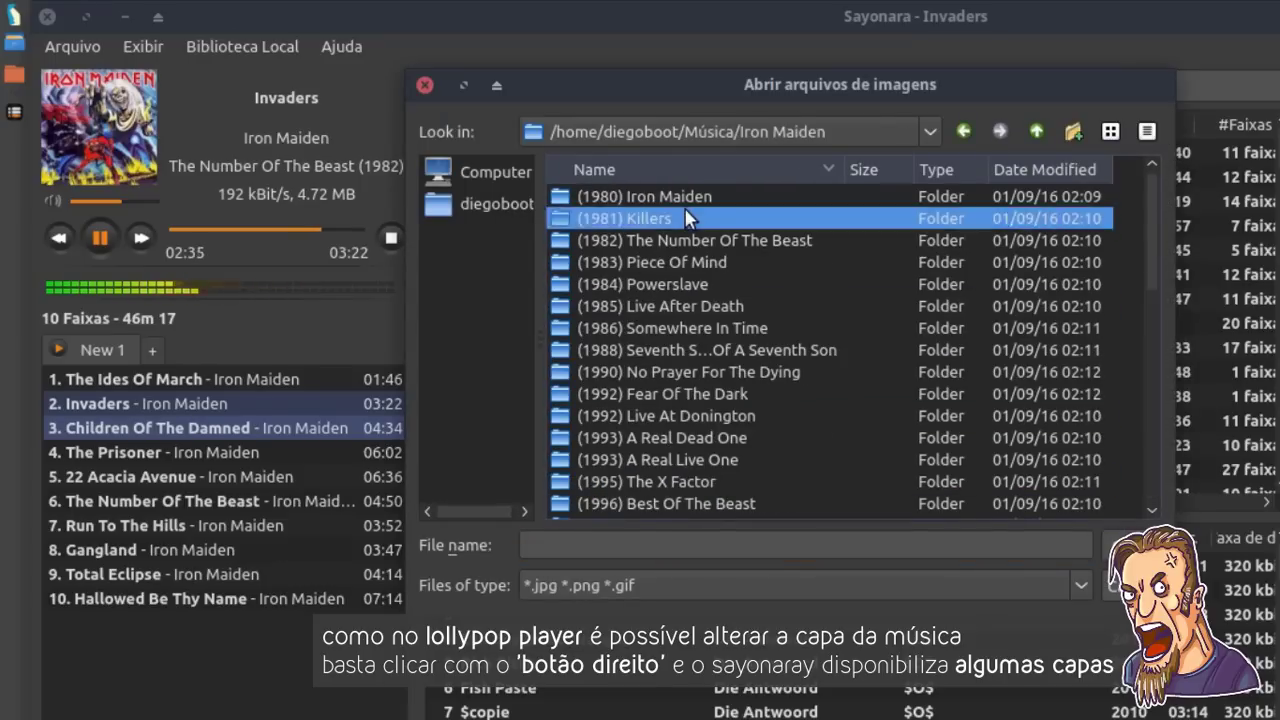
double_click(686, 218)
left_click(643, 197)
left_click(1125, 545)
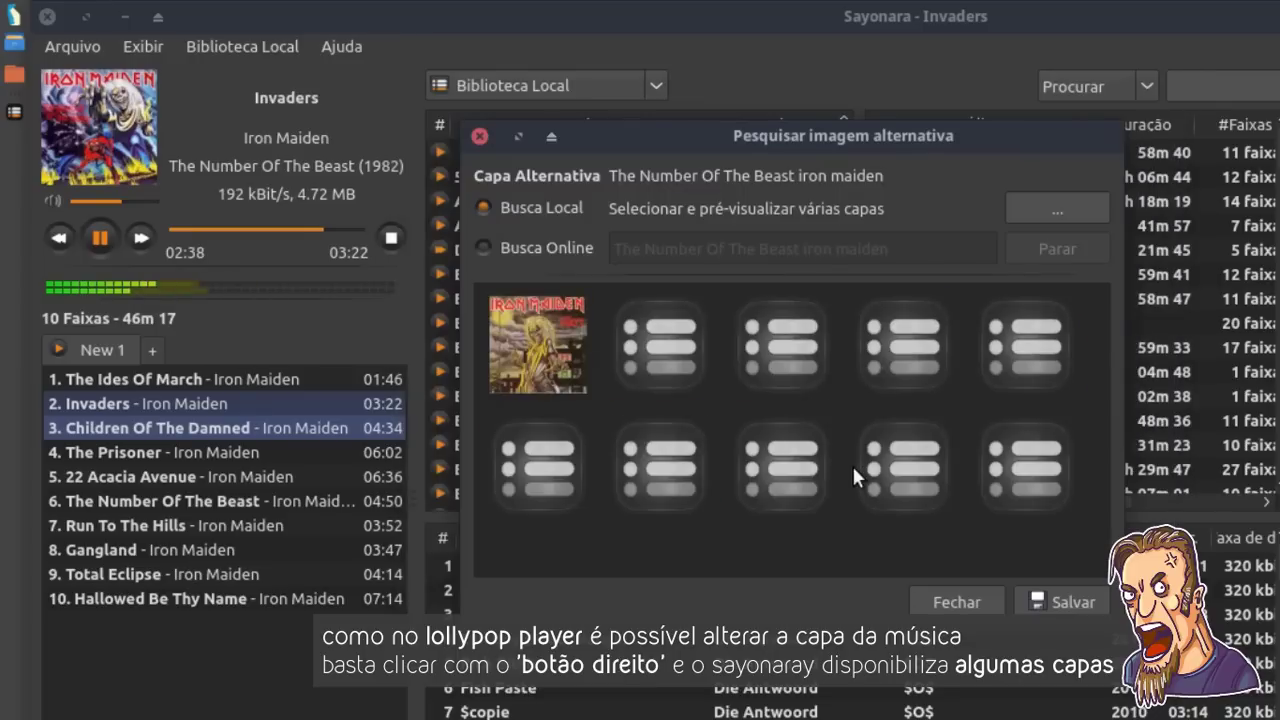
left_click(937, 604)
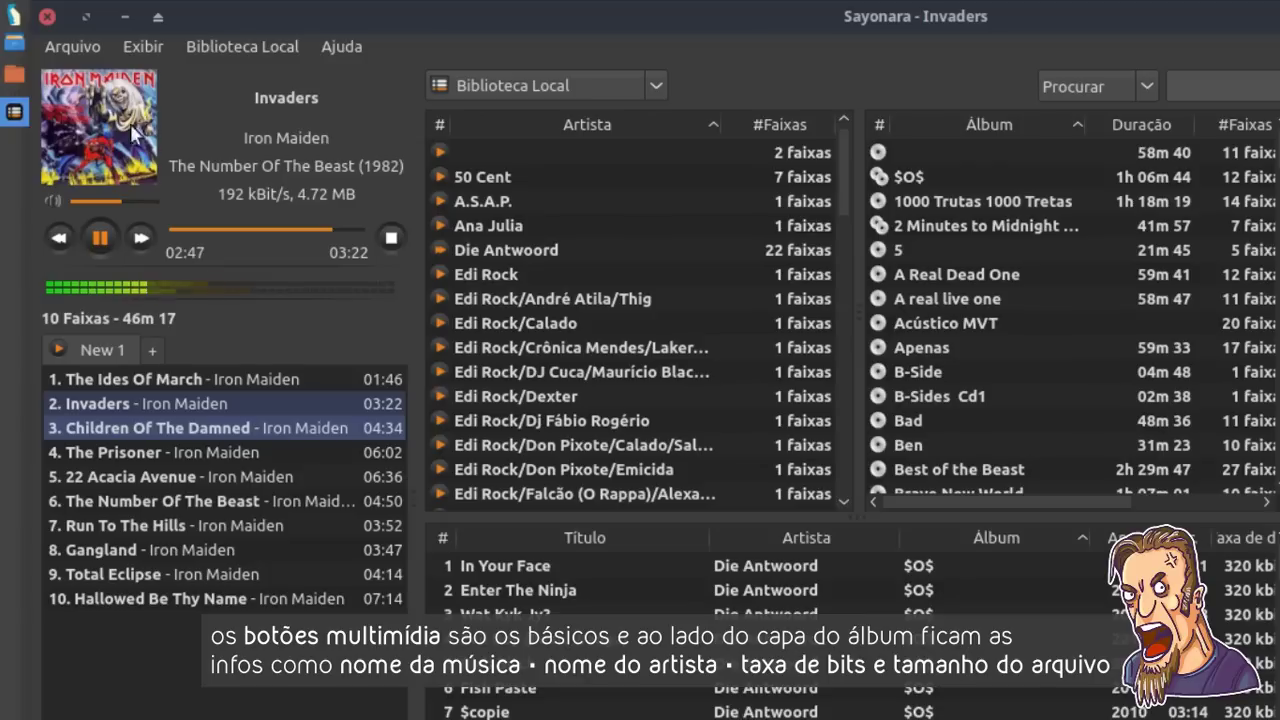
- Raise the playback volume slightly
scroll(100, 201, "up", 5)
left_click_drag(155, 200, 128, 199)
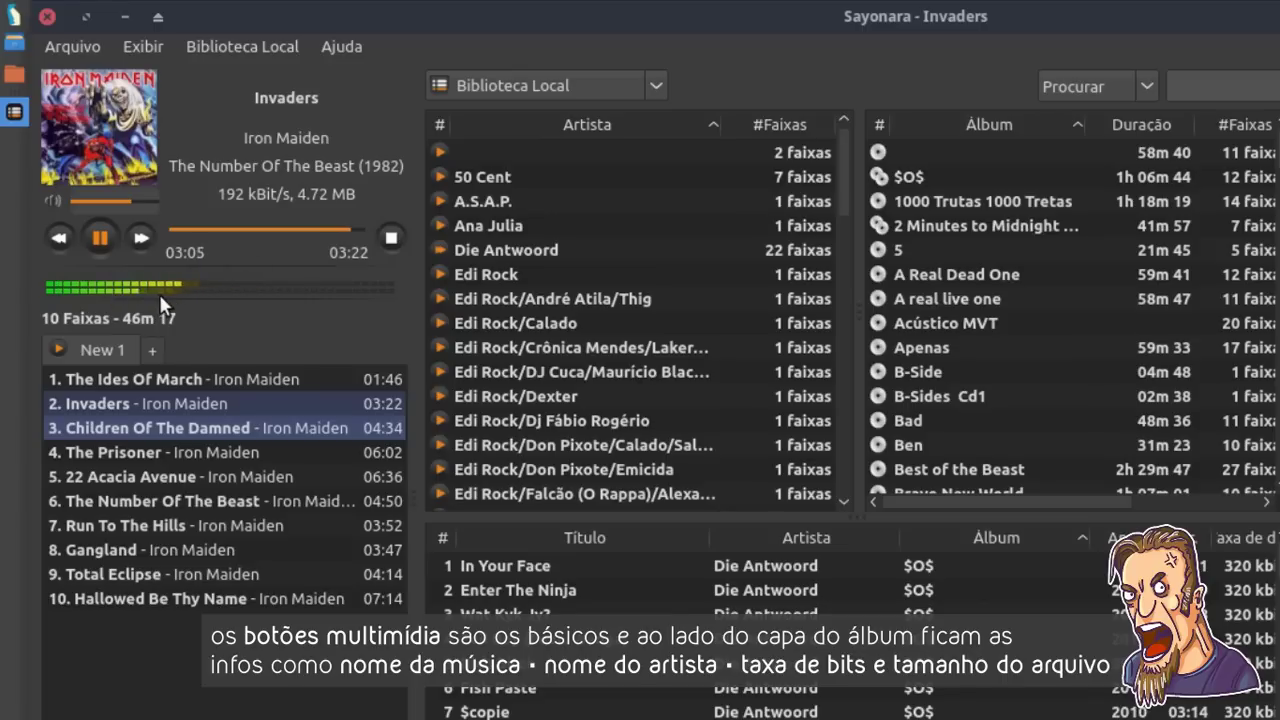
- Open the track information for The Ides Of March from the playlist
left_click(121, 394)
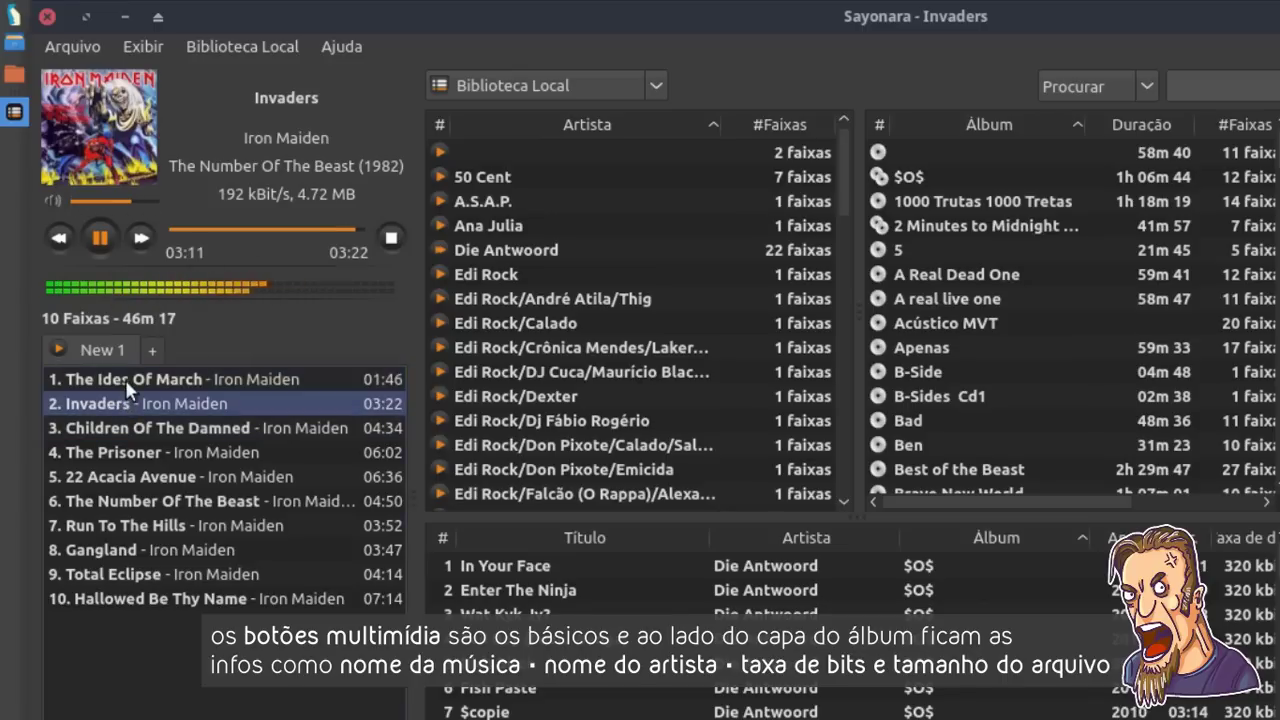
right_click(174, 372)
left_click(254, 393)
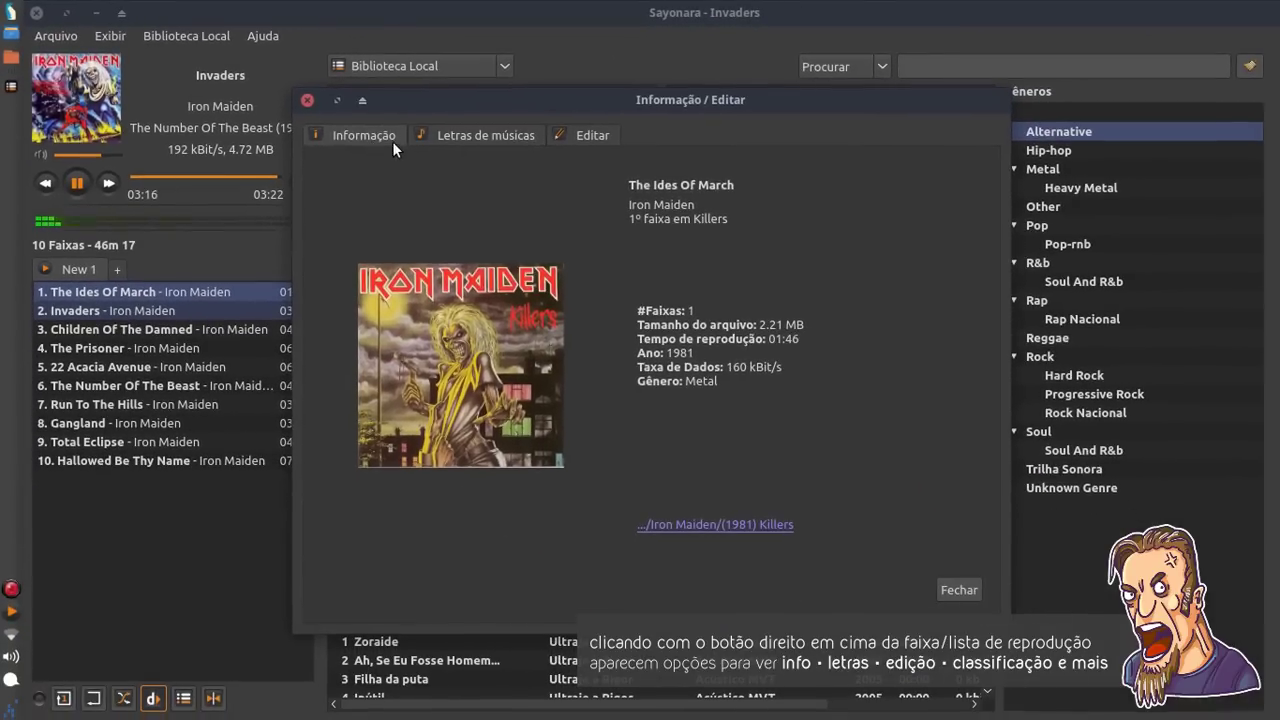
- Look up the lyrics of The Ides Of March on Musixmatch, Wikia.com and OldieLyrics.com
left_click(418, 135)
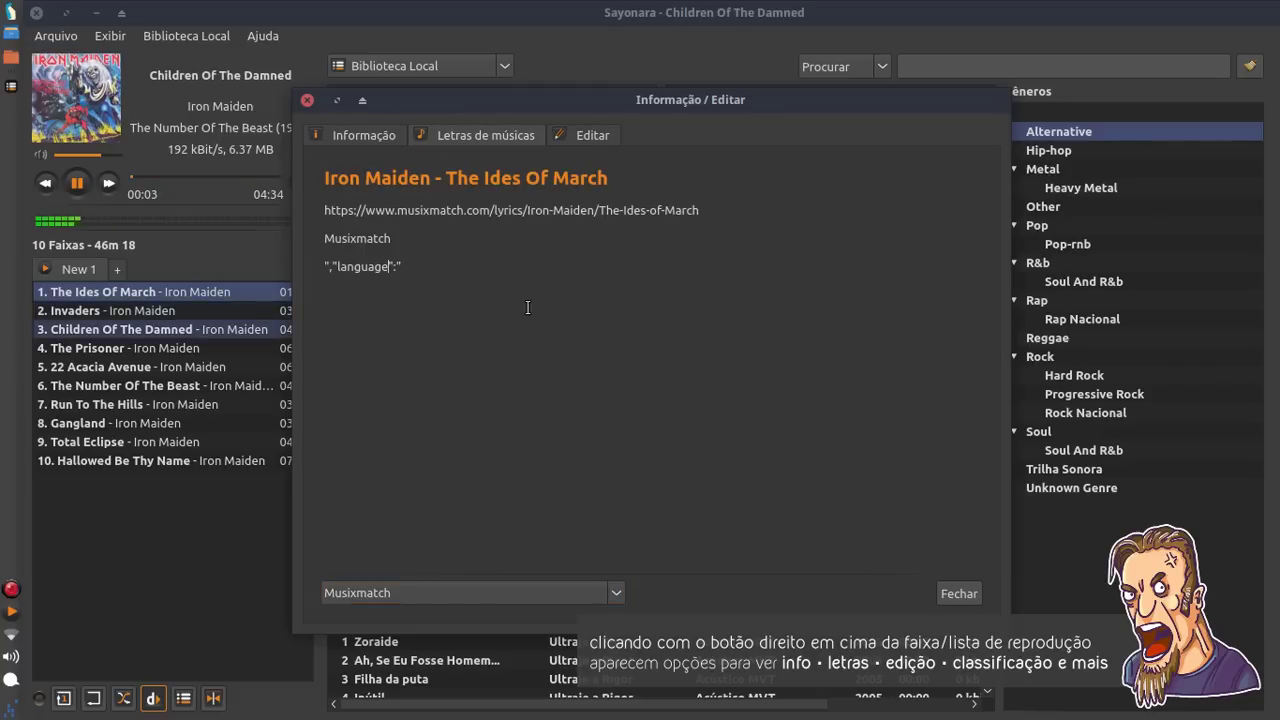
left_click(417, 592)
left_click(406, 546)
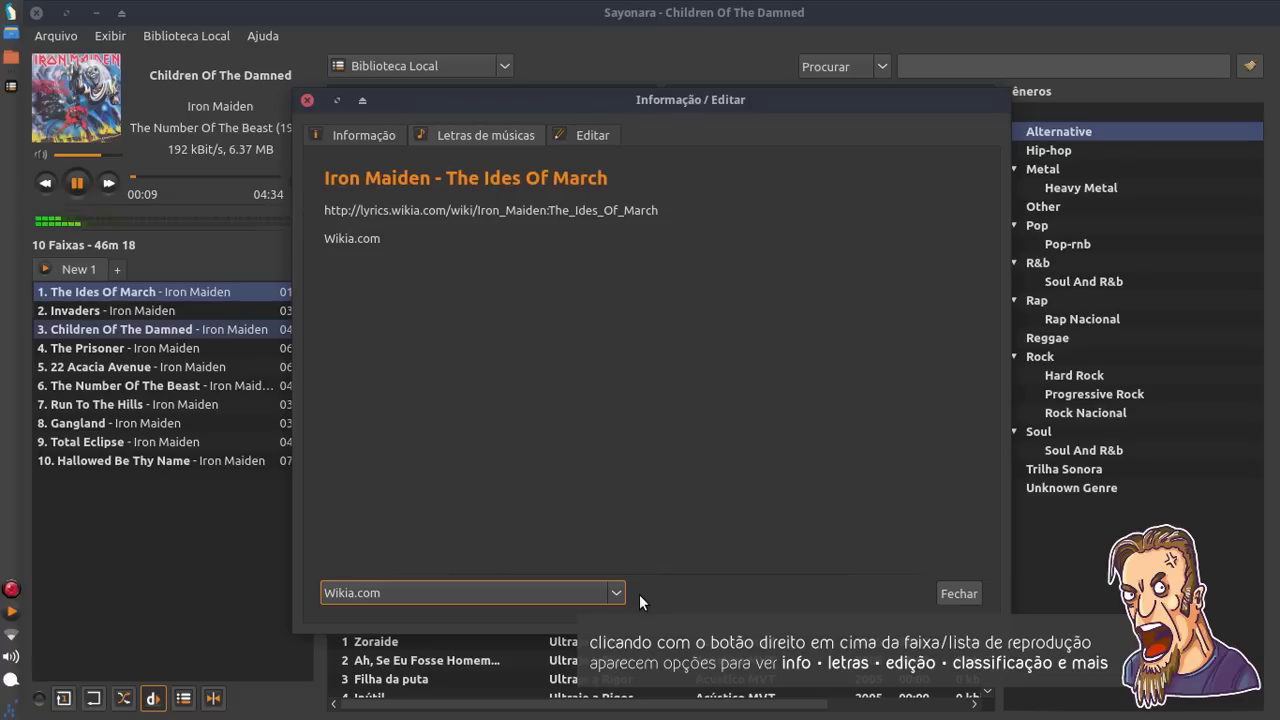
left_click(636, 593)
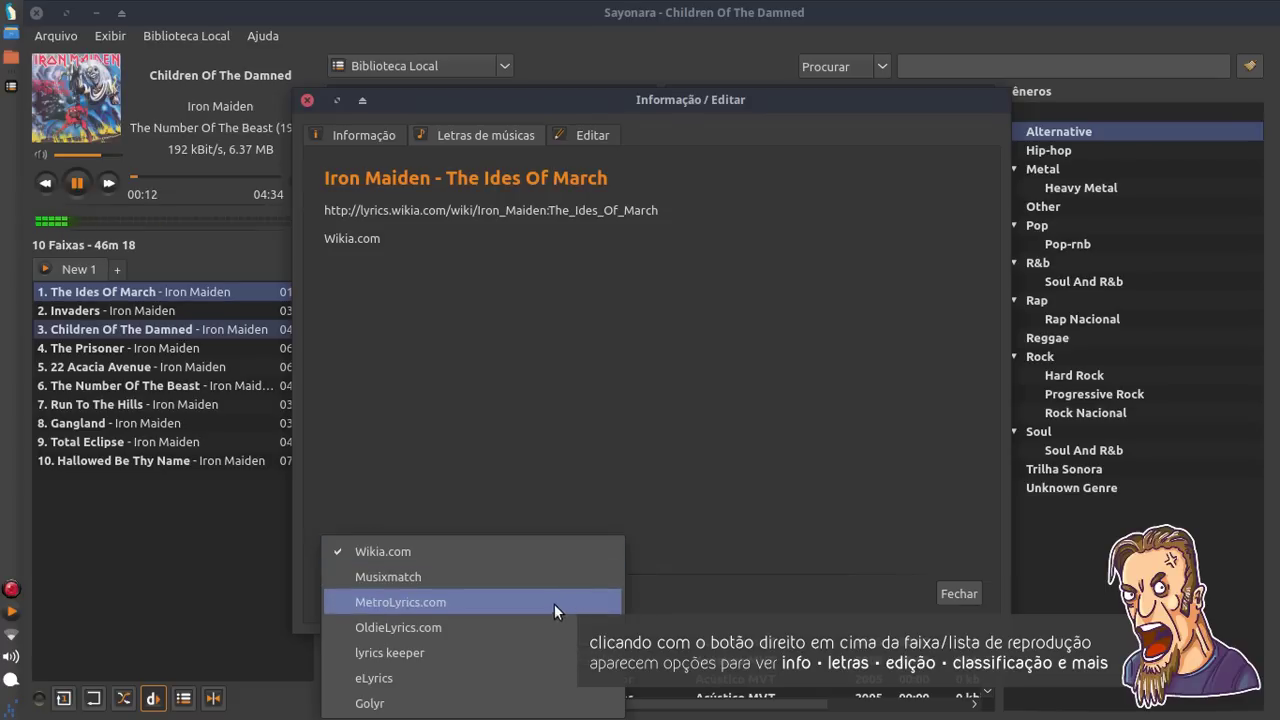
left_click(527, 627)
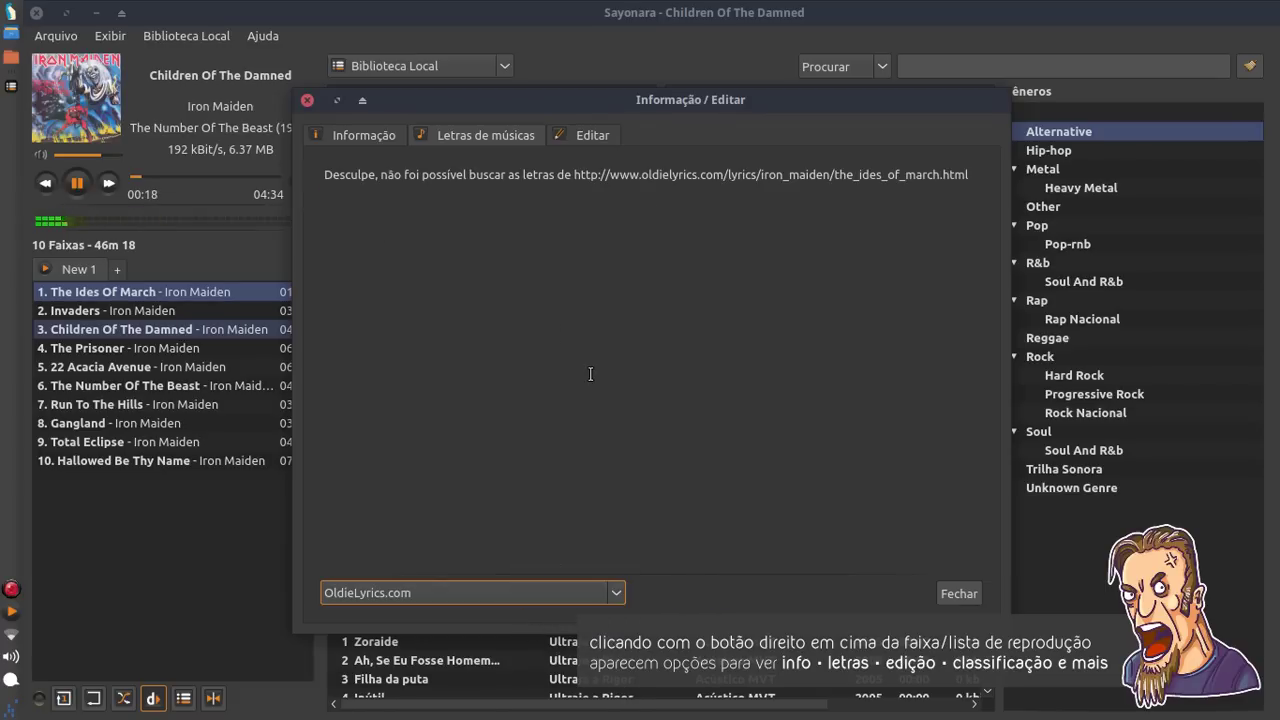
- View the editable tag fields of The Ides Of March and close the dialog without saving
left_click(582, 135)
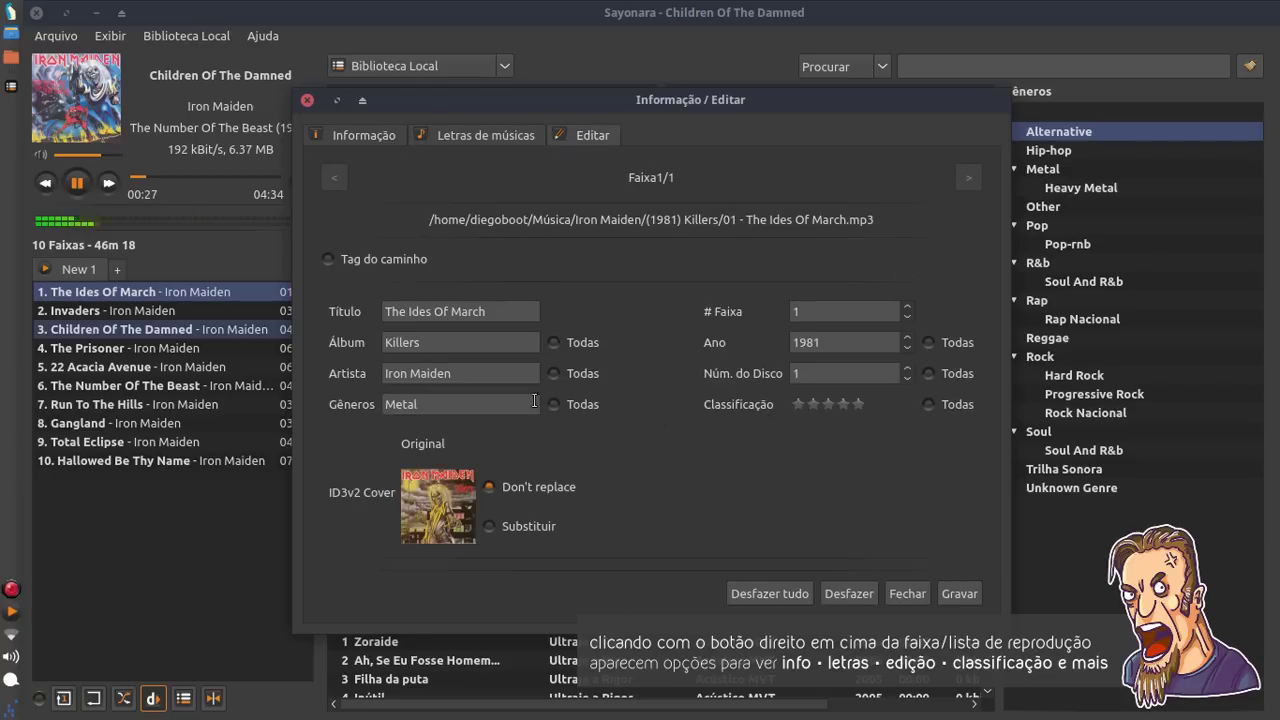
left_click(838, 367)
key("Tab")
left_click(915, 596)
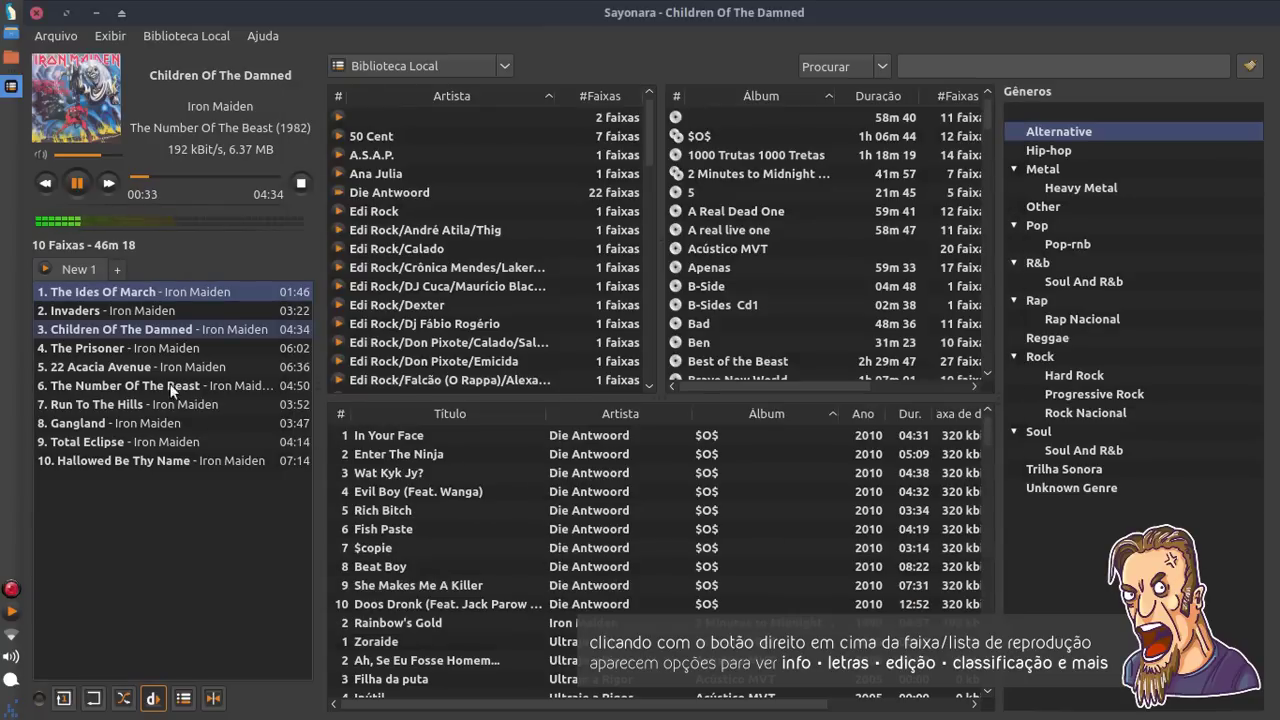
- Open the lyrics of Children Of The Damned, highlight the first verse and read through the text
right_click(130, 328)
left_click(191, 354)
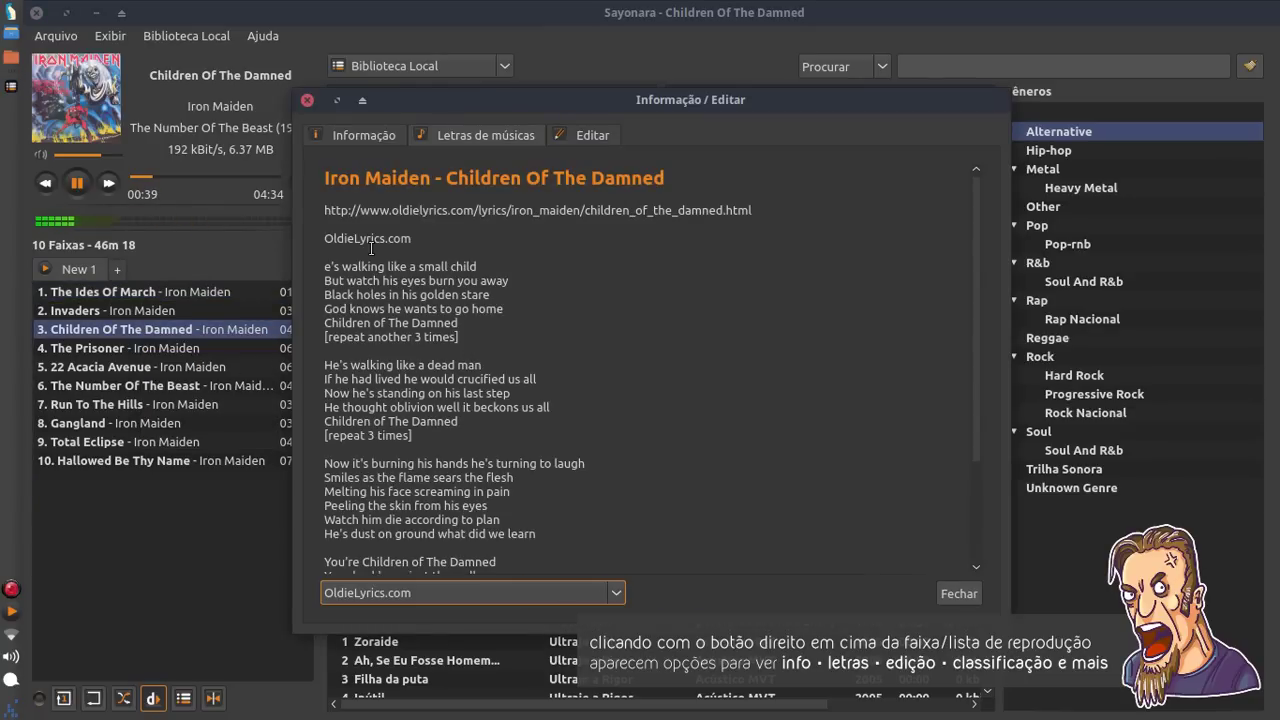
left_click_drag(324, 266, 462, 338)
left_click(543, 385)
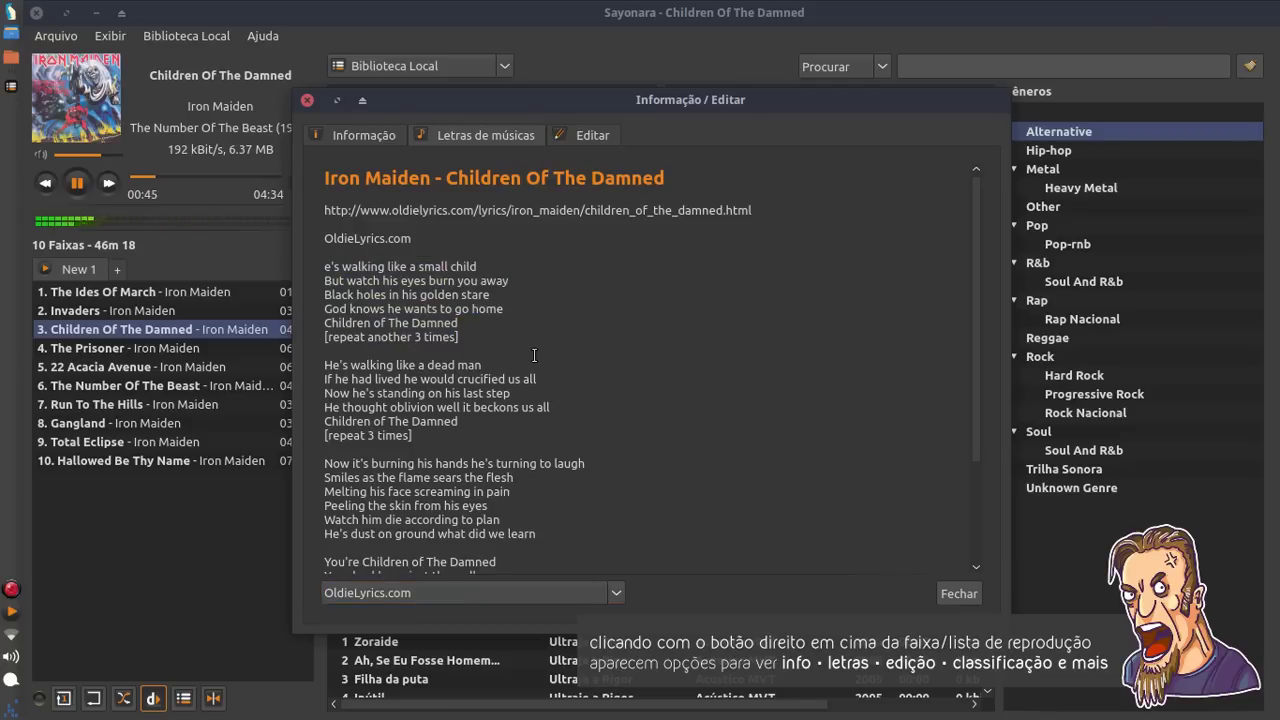
scroll(543, 385, "down", 3)
- View the track information of Children Of The Damned and look up its lyrics on Musixmatch and Wikia.com
left_click(337, 140)
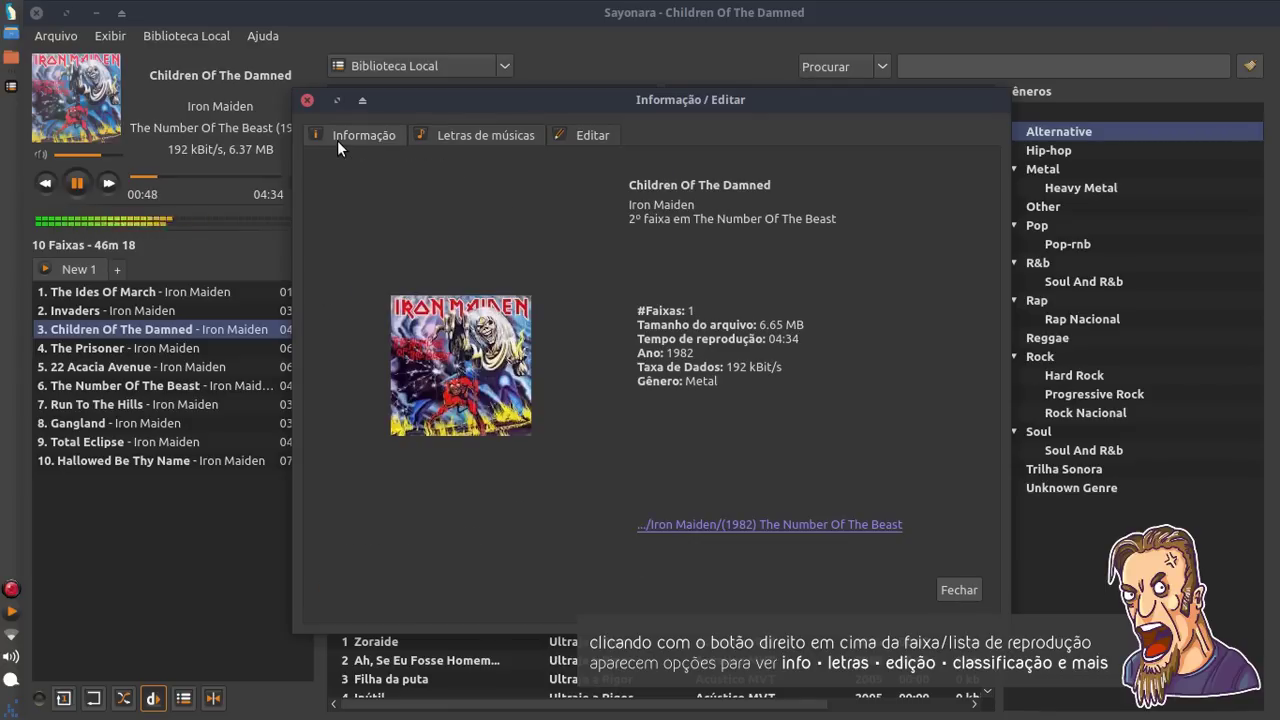
left_click(436, 136)
left_click(497, 590)
left_click(466, 520)
left_click(477, 592)
left_click(477, 666)
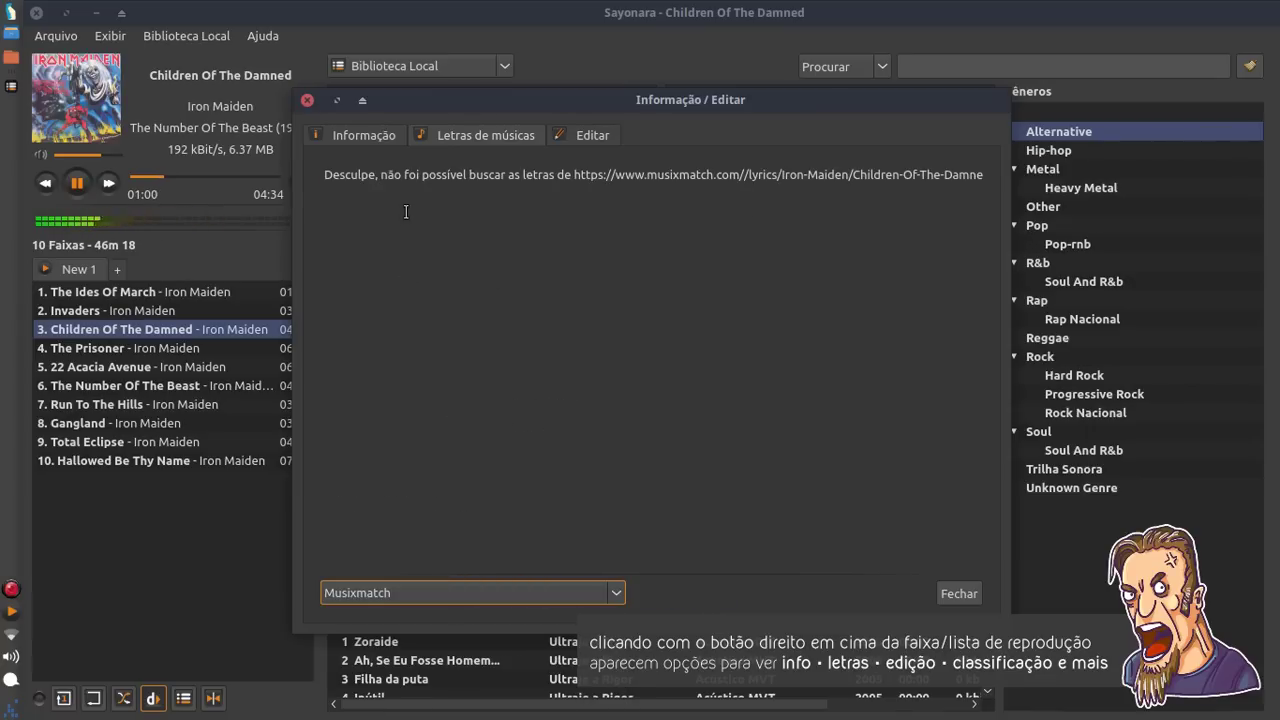
left_click(399, 598)
left_click(401, 549)
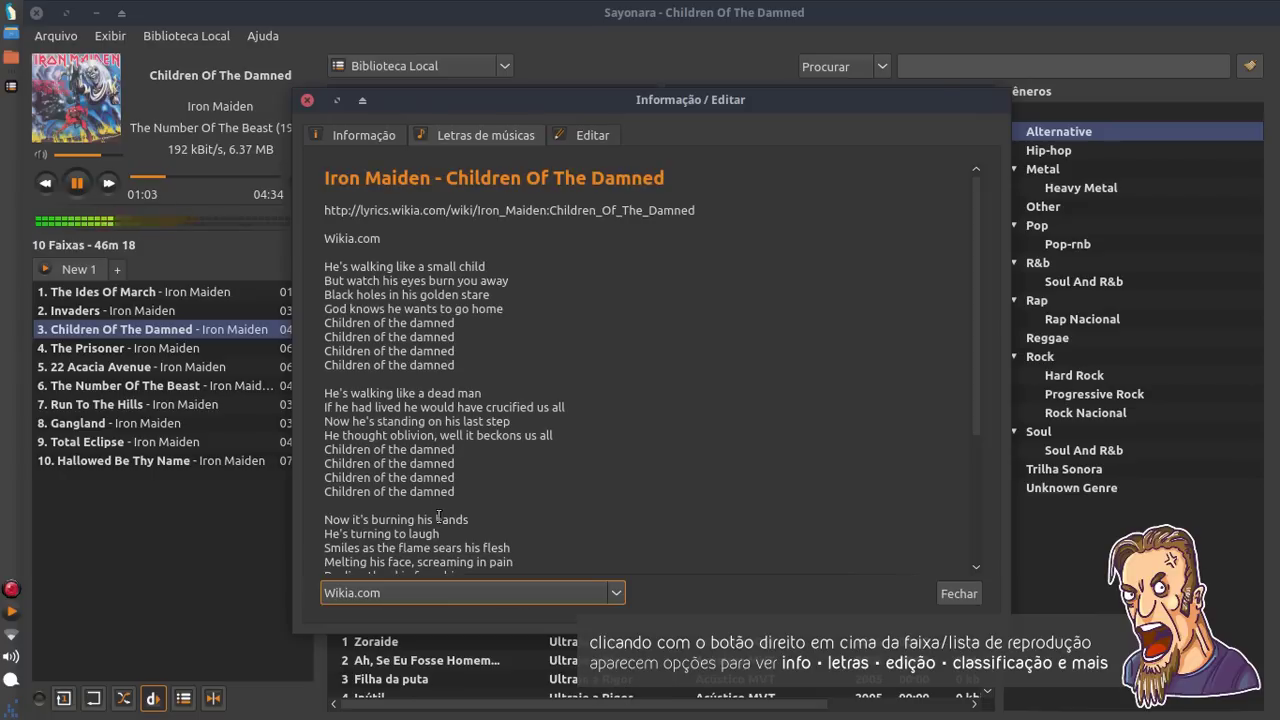
- View the editable tag fields of Children Of The Damned and close the dialog without saving
left_click(585, 135)
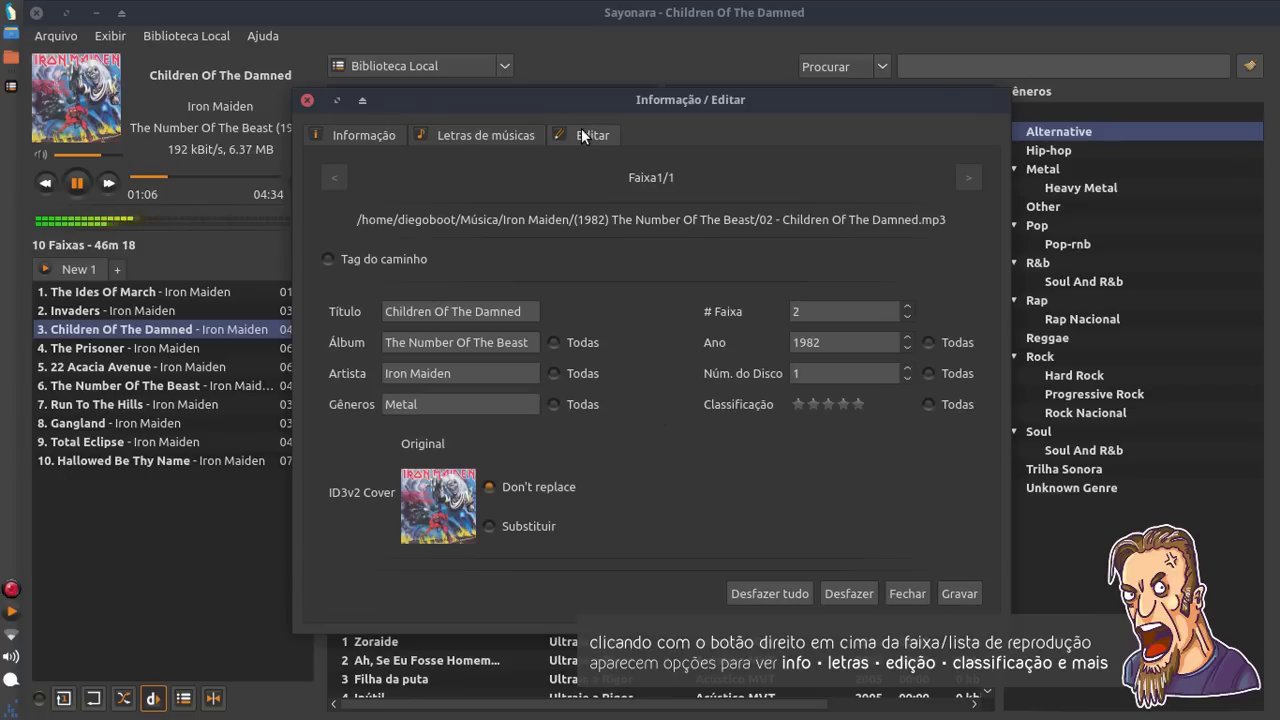
left_click(921, 593)
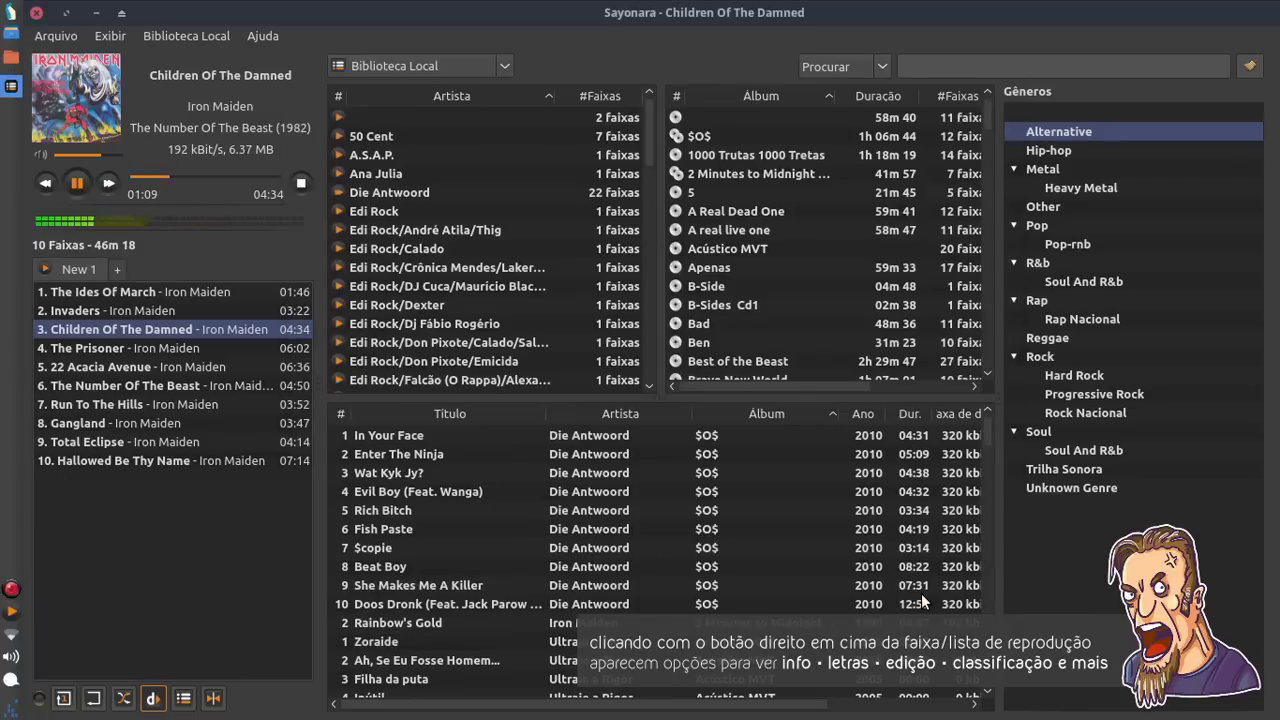
- Load 50 Cent's album The Kanan Tape into the playlist and play its first track
left_click(384, 140)
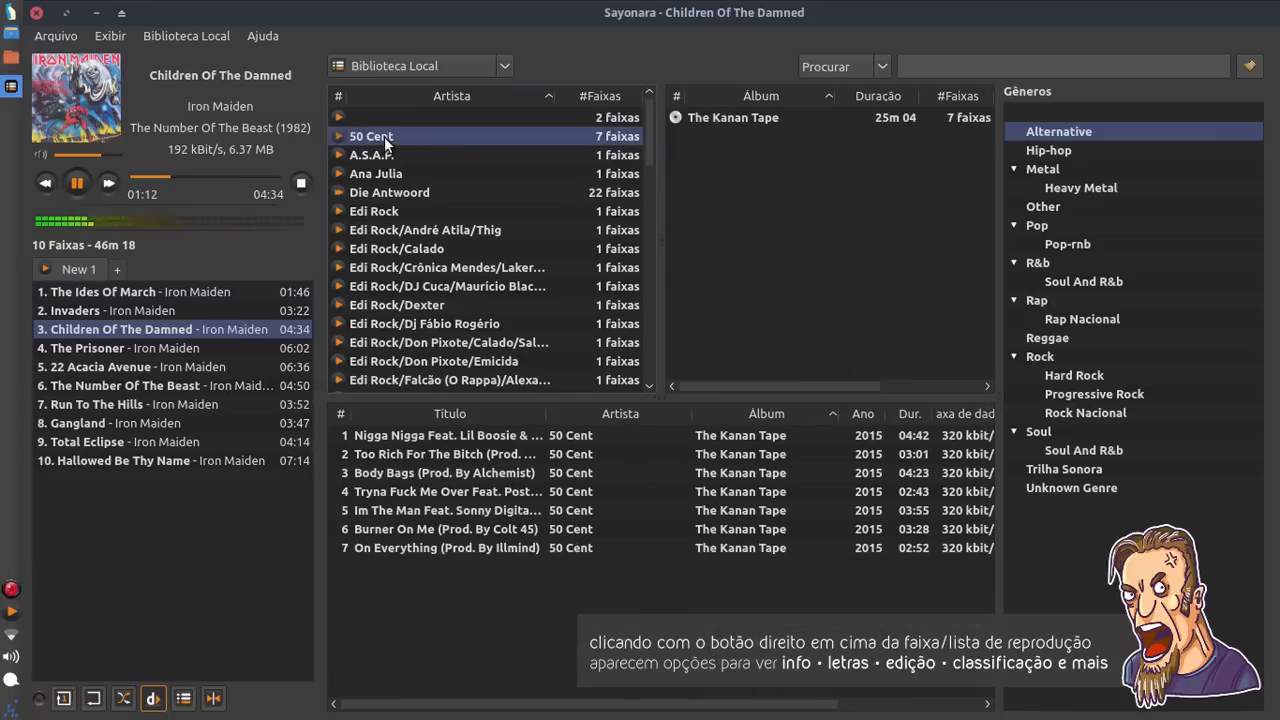
left_click(728, 120)
double_click(417, 437)
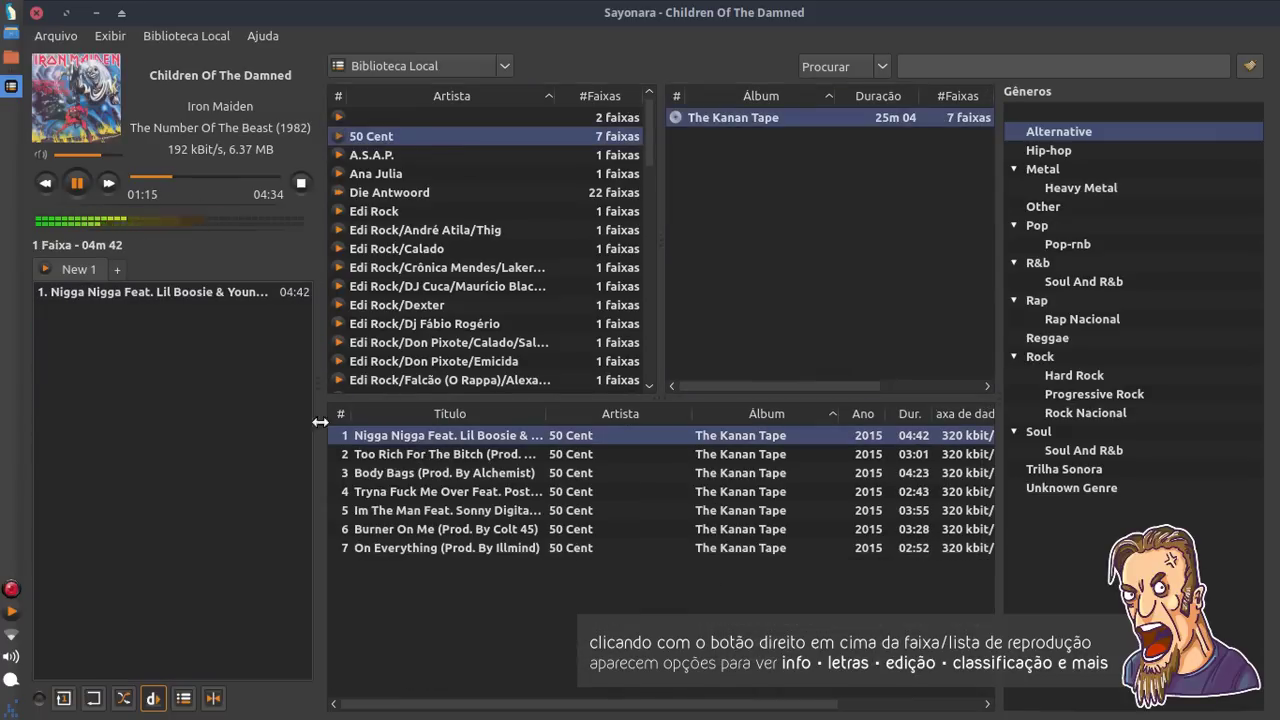
double_click(711, 120)
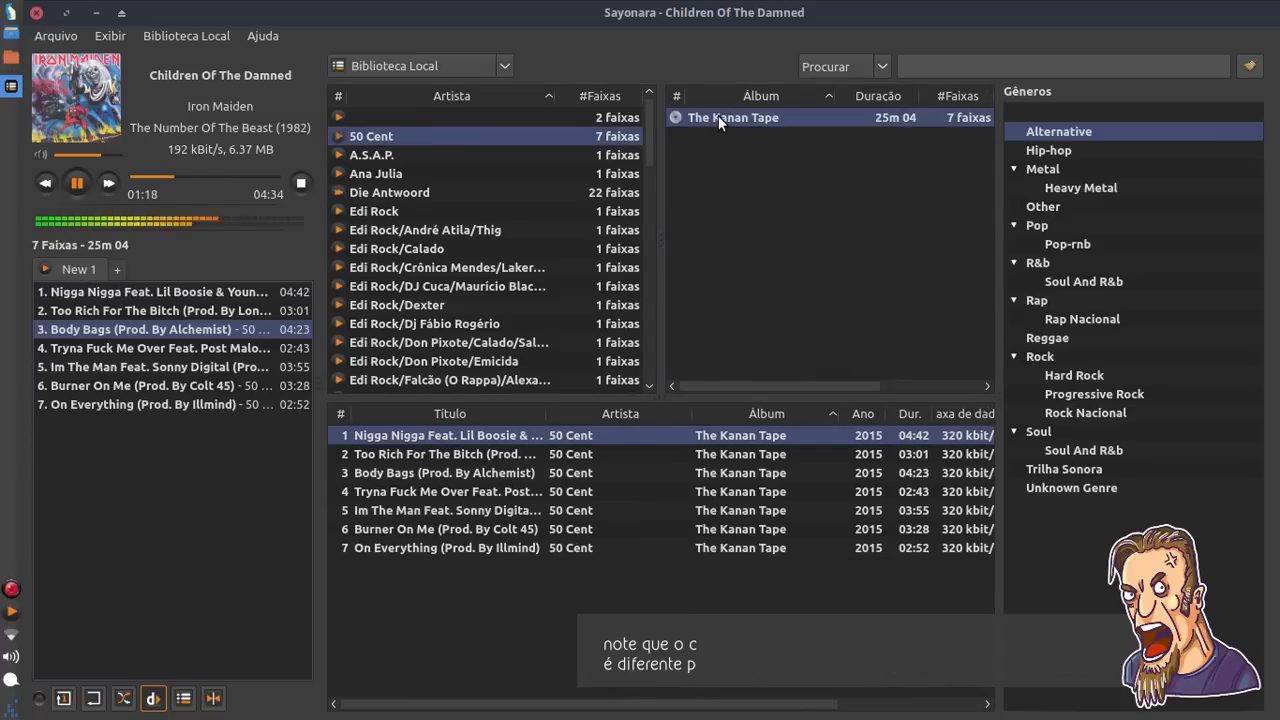
double_click(132, 298)
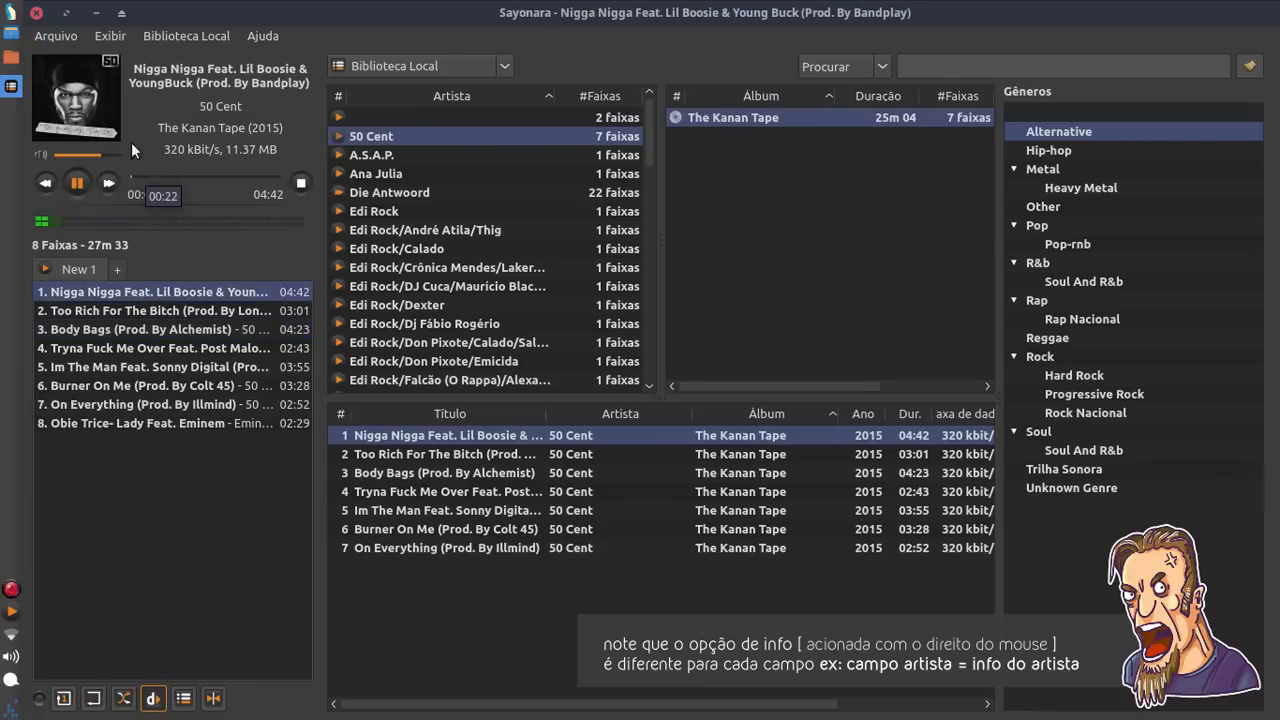
- View the alternative covers for The Kanan Tape and close the search without saving one
left_click(99, 97)
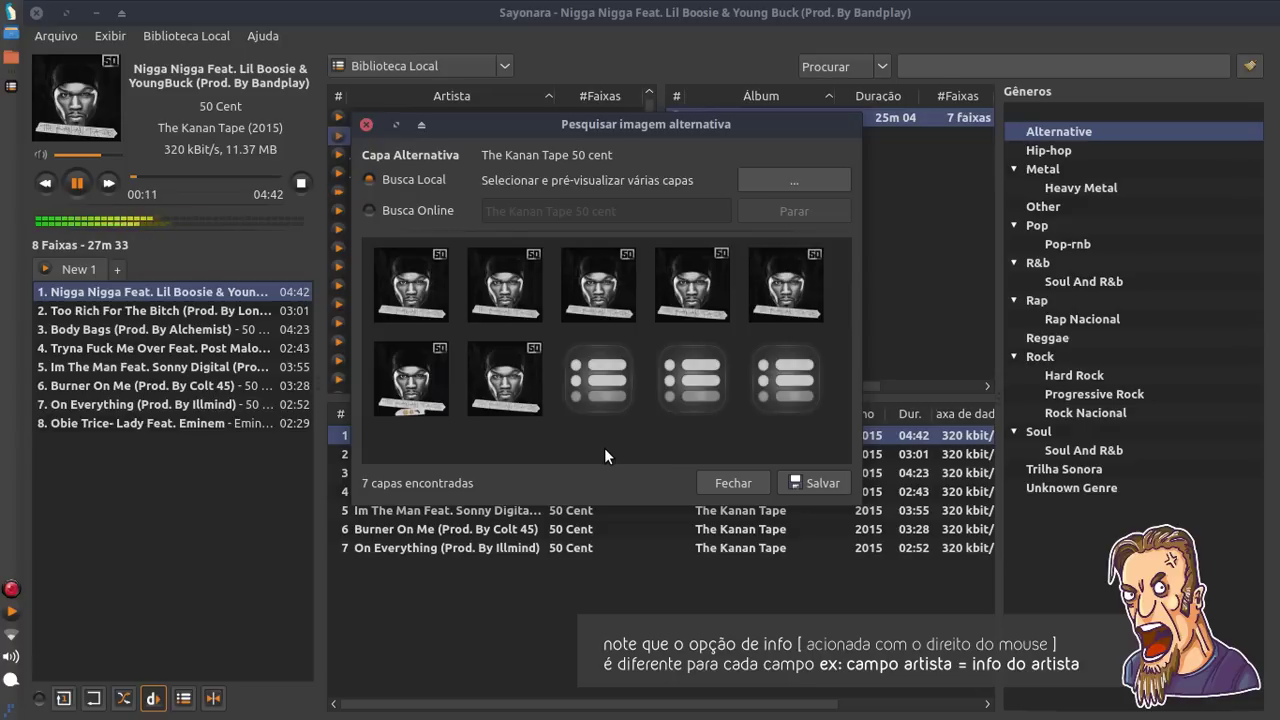
left_click(732, 483)
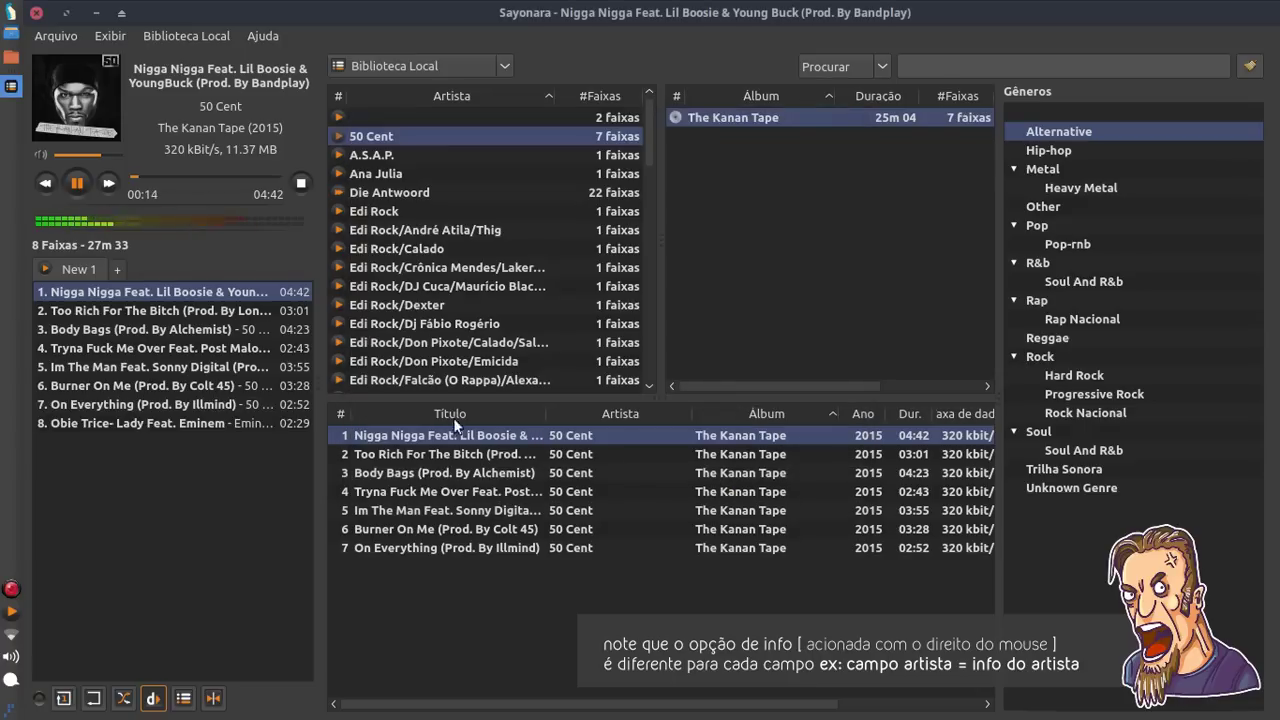
- Look up the lyrics of the playlist's first track on Wikia.com, OldieLyrics.com, Golyr and eLyrics
right_click(116, 292)
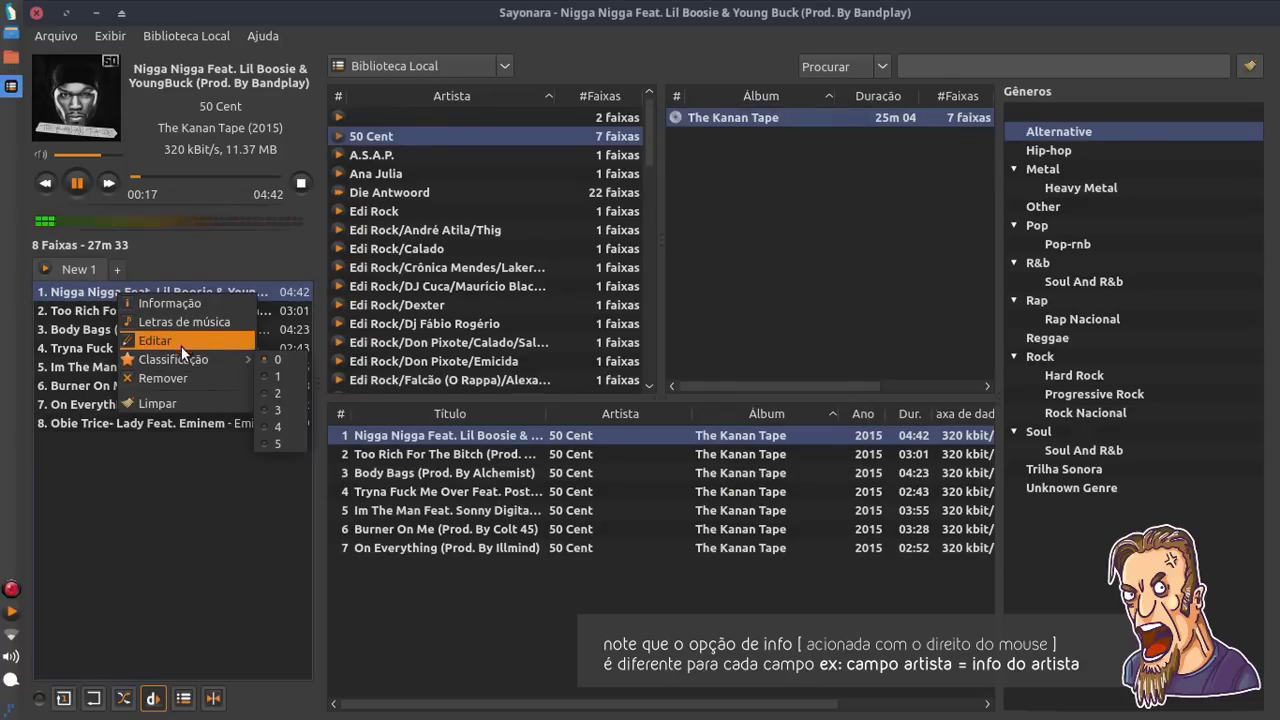
left_click(184, 326)
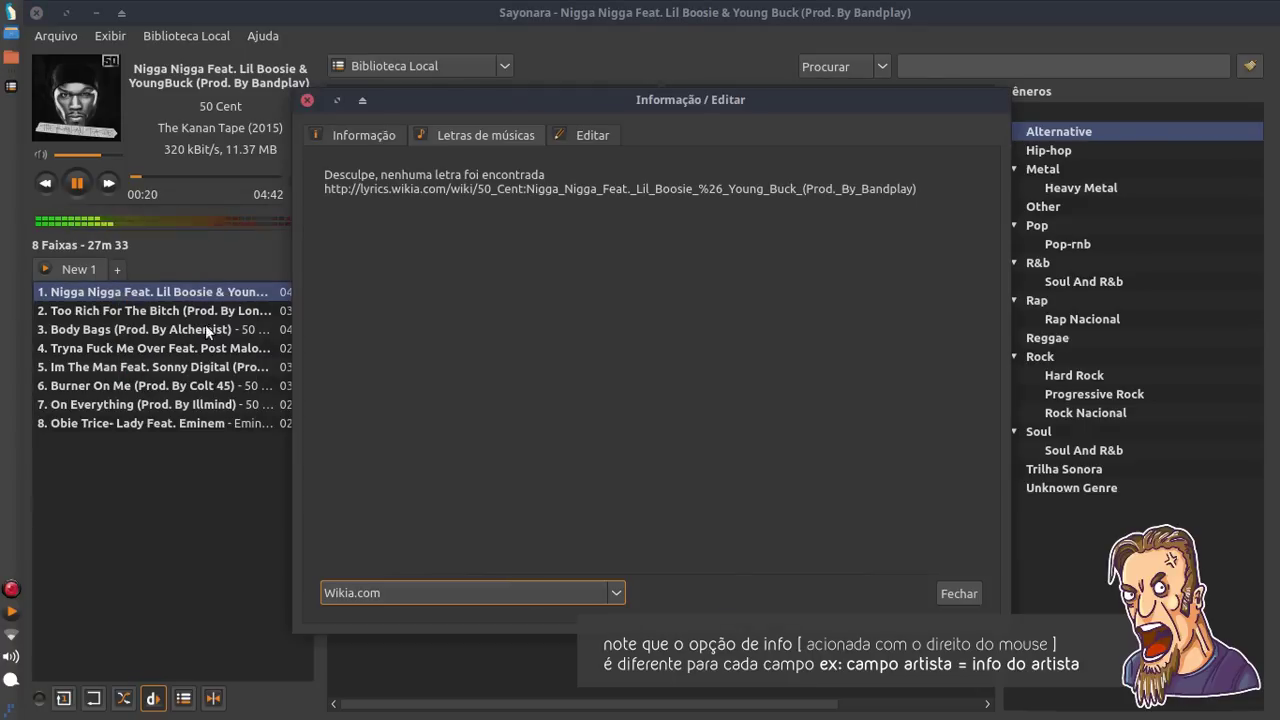
left_click(410, 593)
left_click(400, 646)
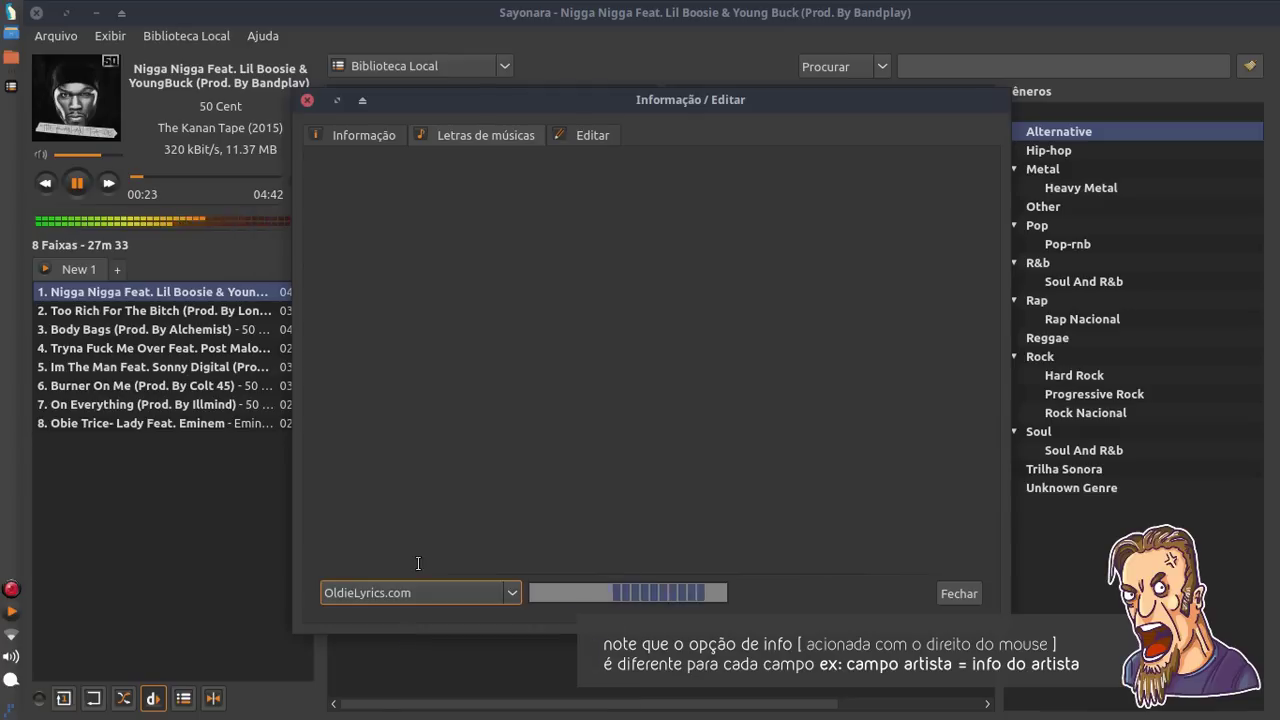
left_click(410, 593)
left_click(415, 671)
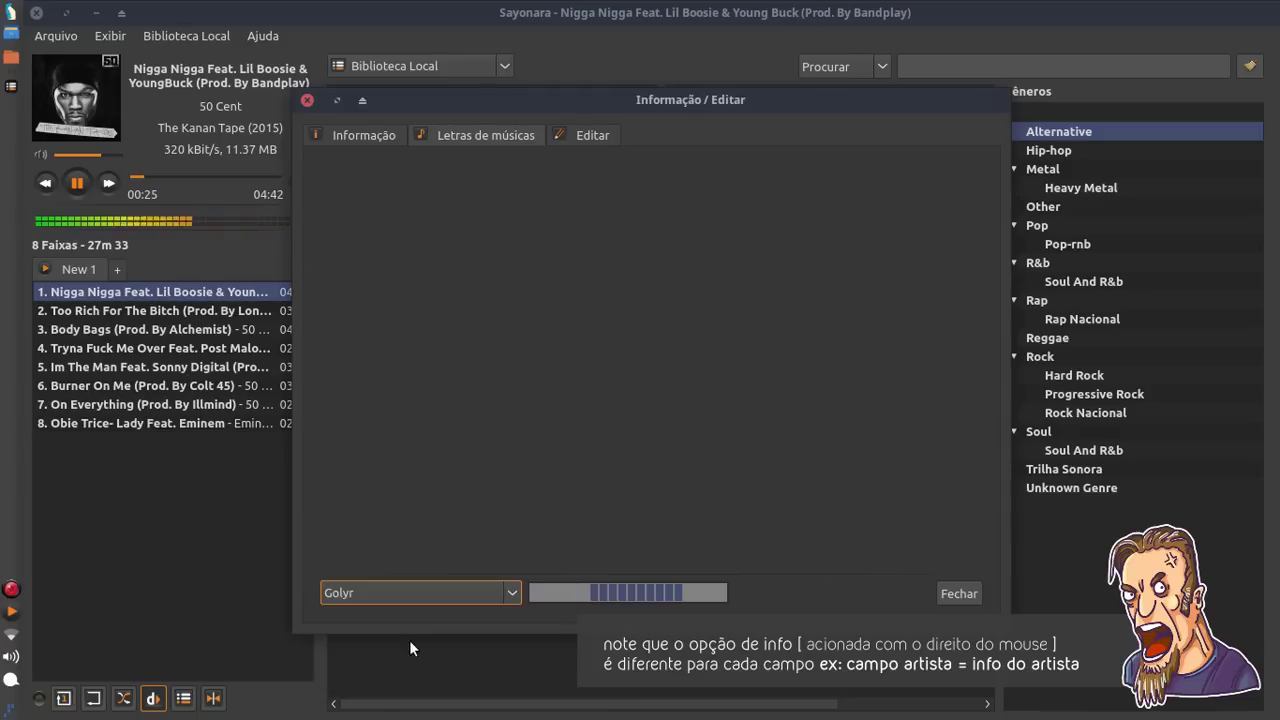
left_click(423, 589)
left_click(430, 470)
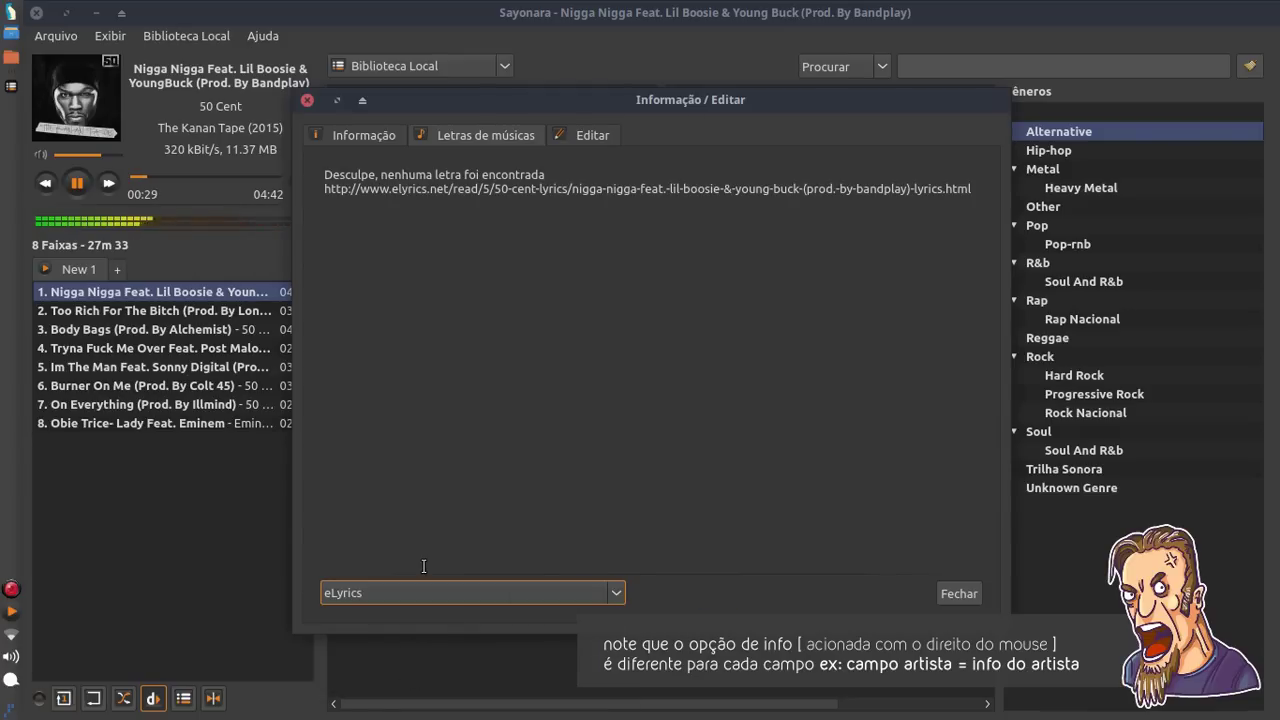
- View the editable tag fields of the playlist's first track and close the dialog without saving
left_click(566, 138)
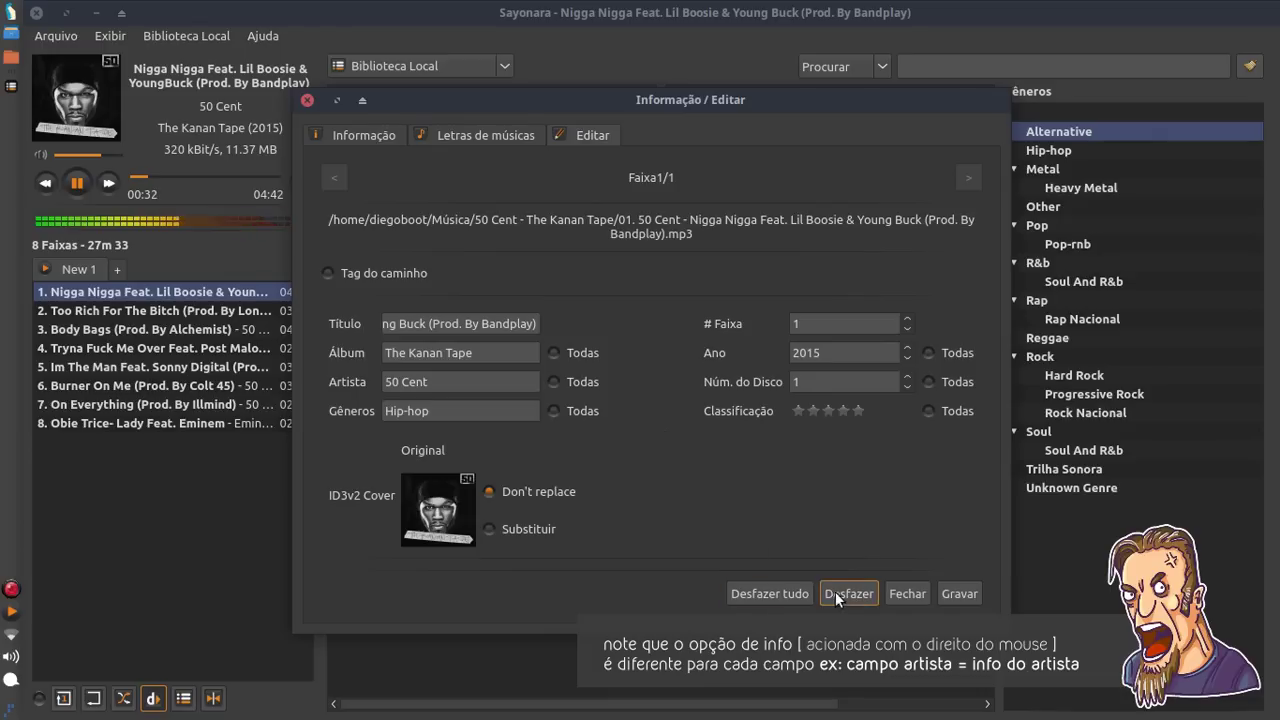
left_click(903, 594)
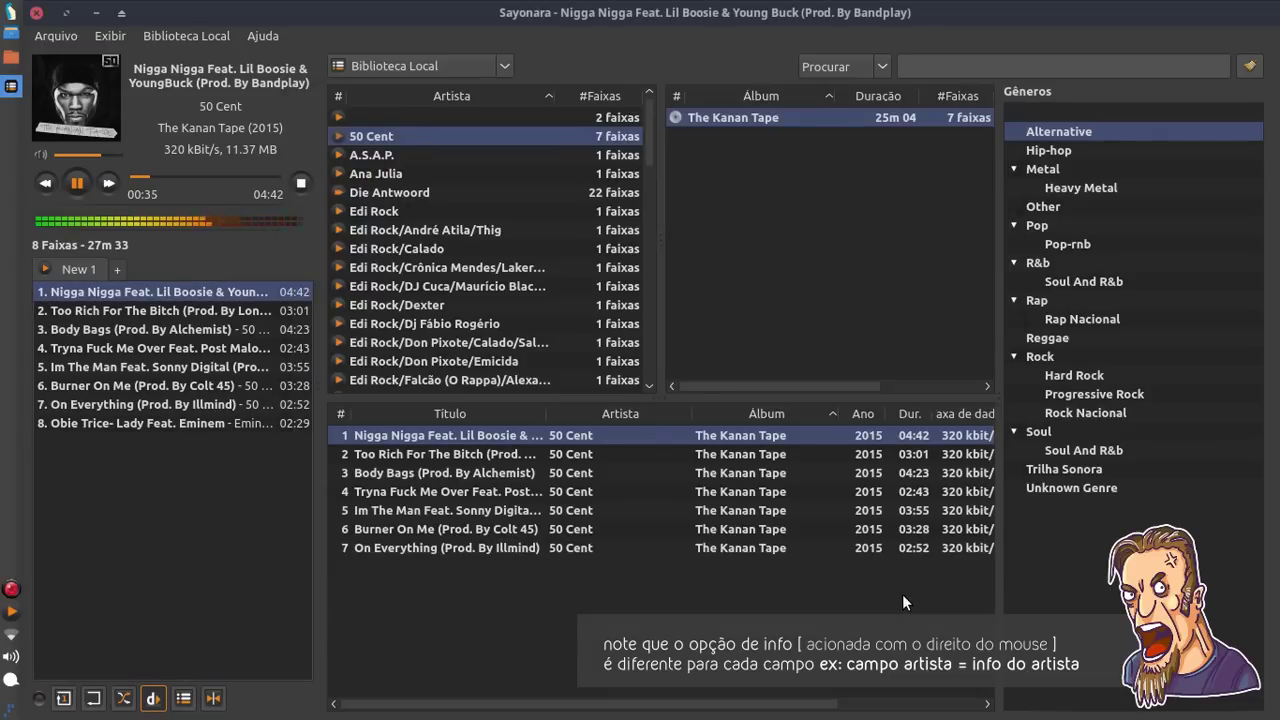
- View 50 Cent's artist information, similar artists and editable tag fields, and close the dialog without saving
right_click(368, 131)
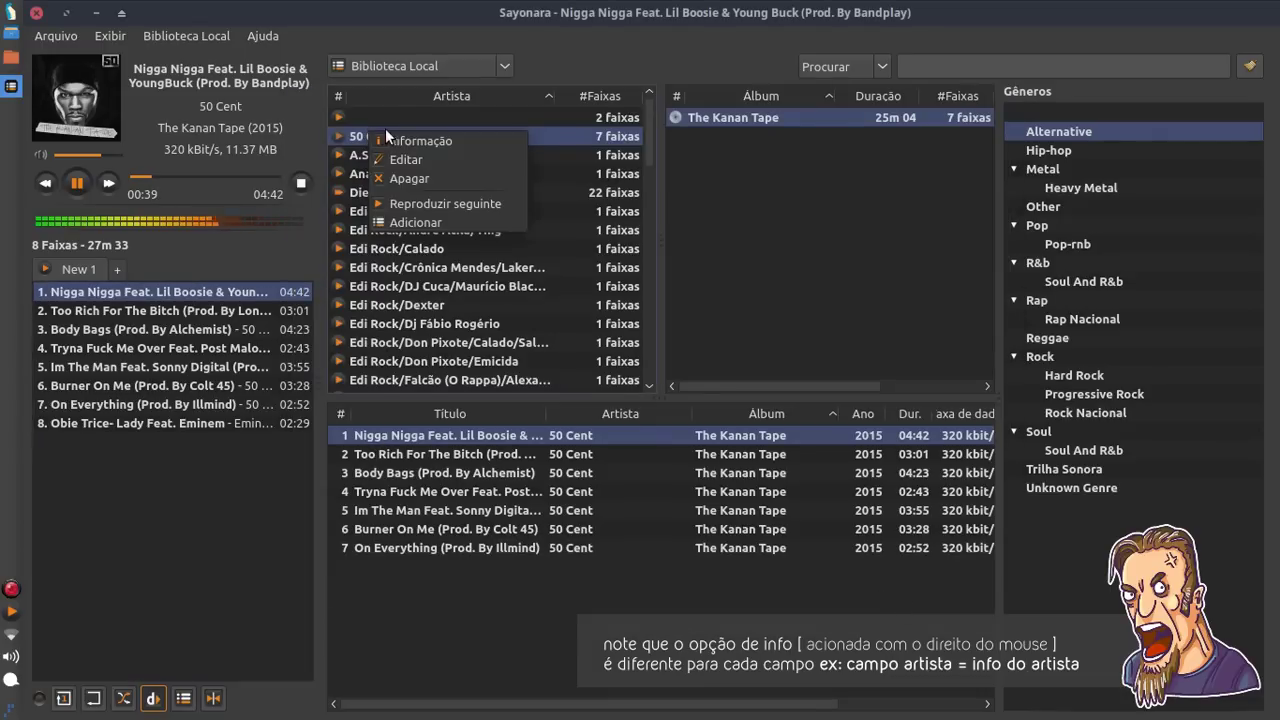
left_click(443, 141)
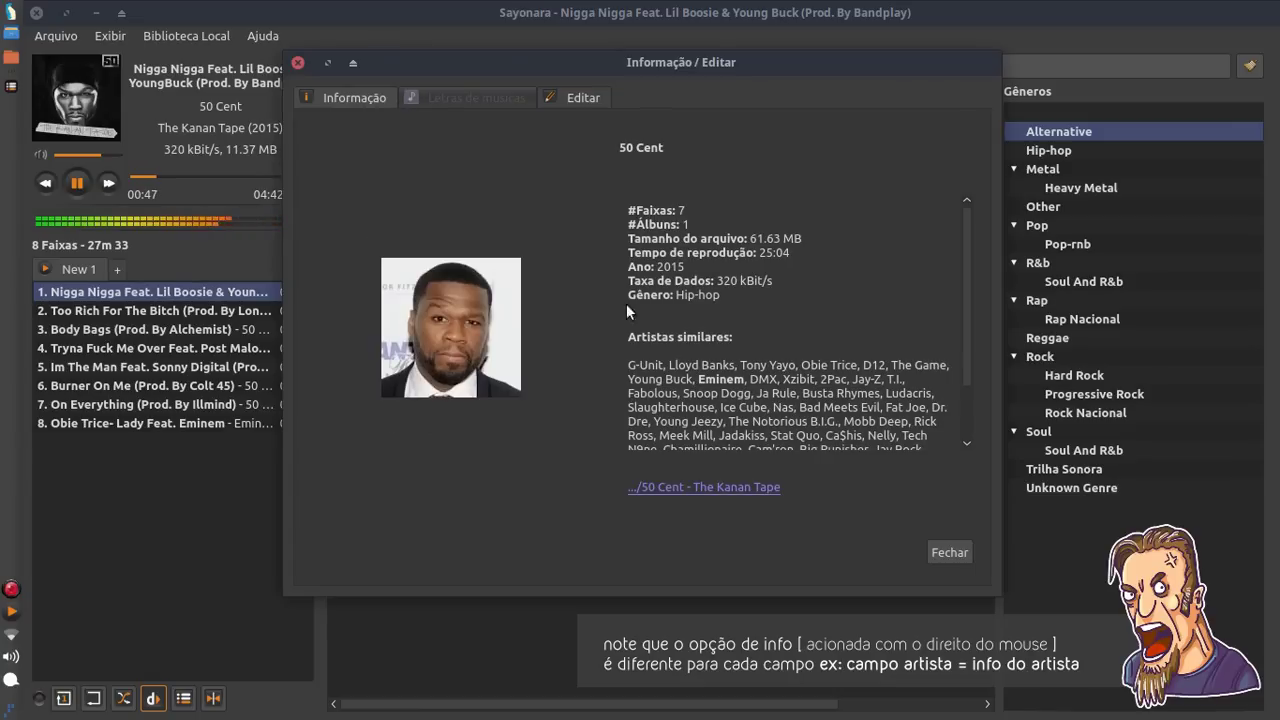
left_click_drag(964, 218, 976, 277)
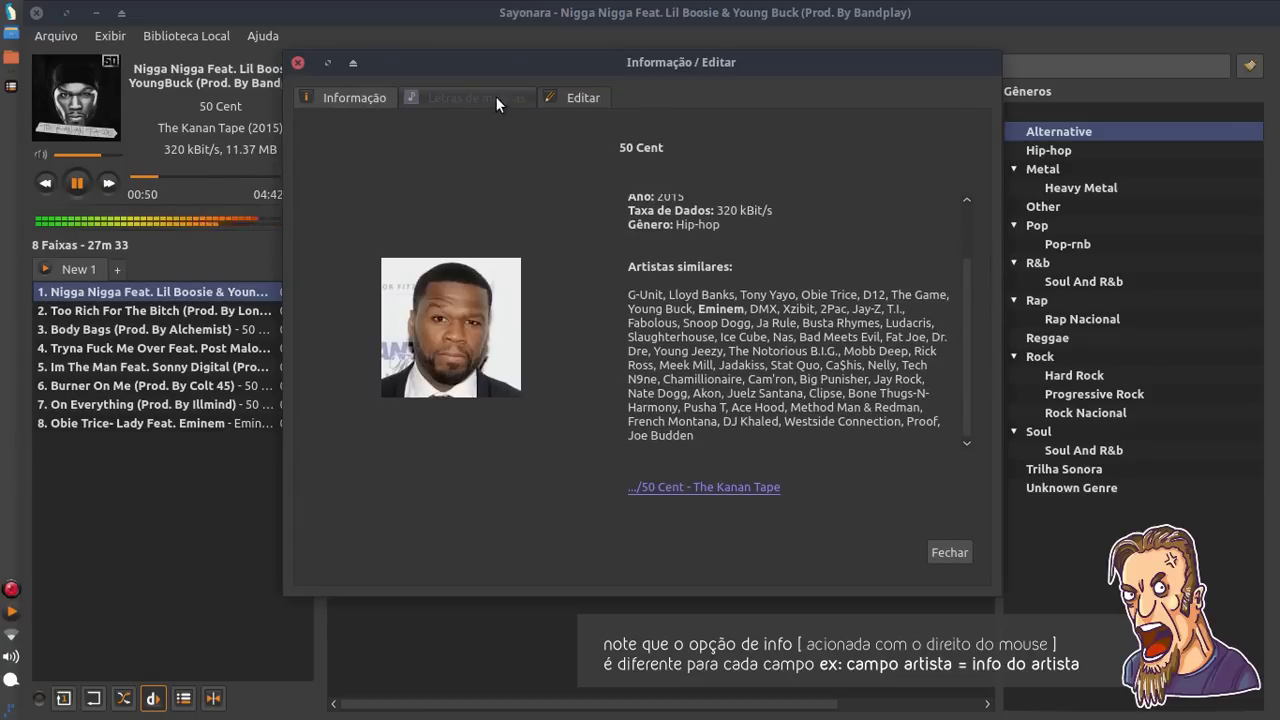
left_click(564, 97)
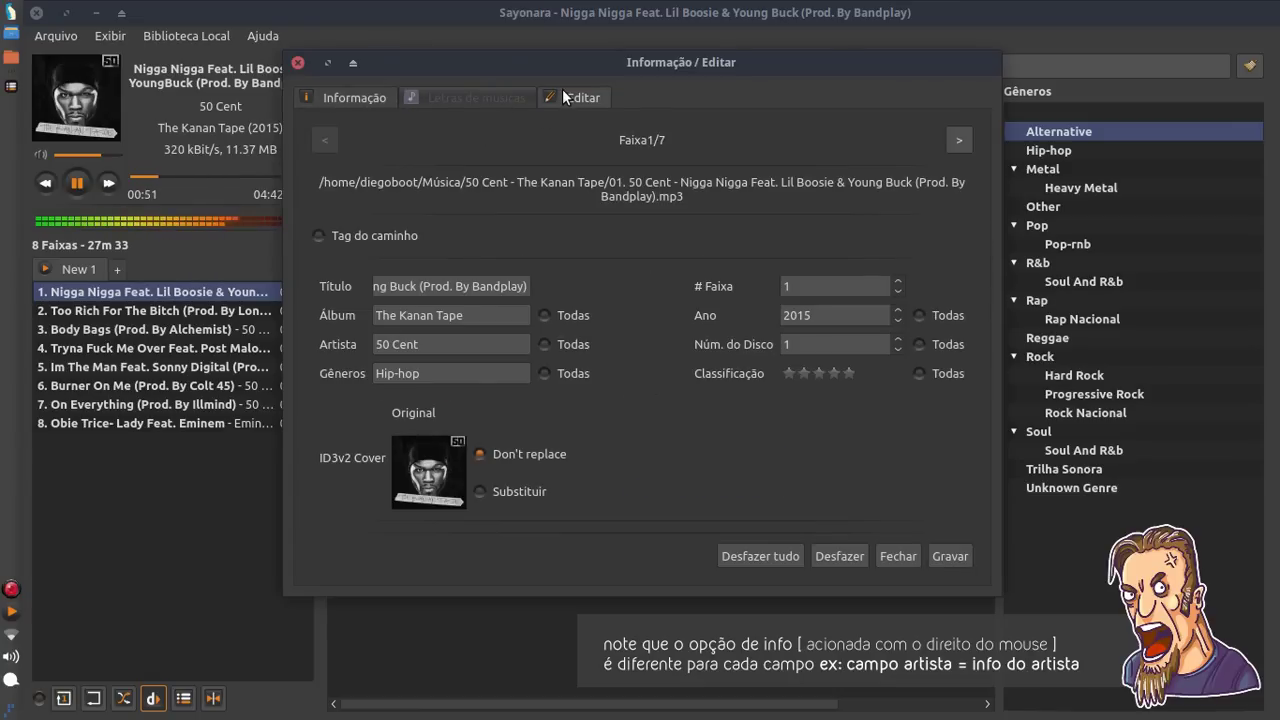
left_click(338, 99)
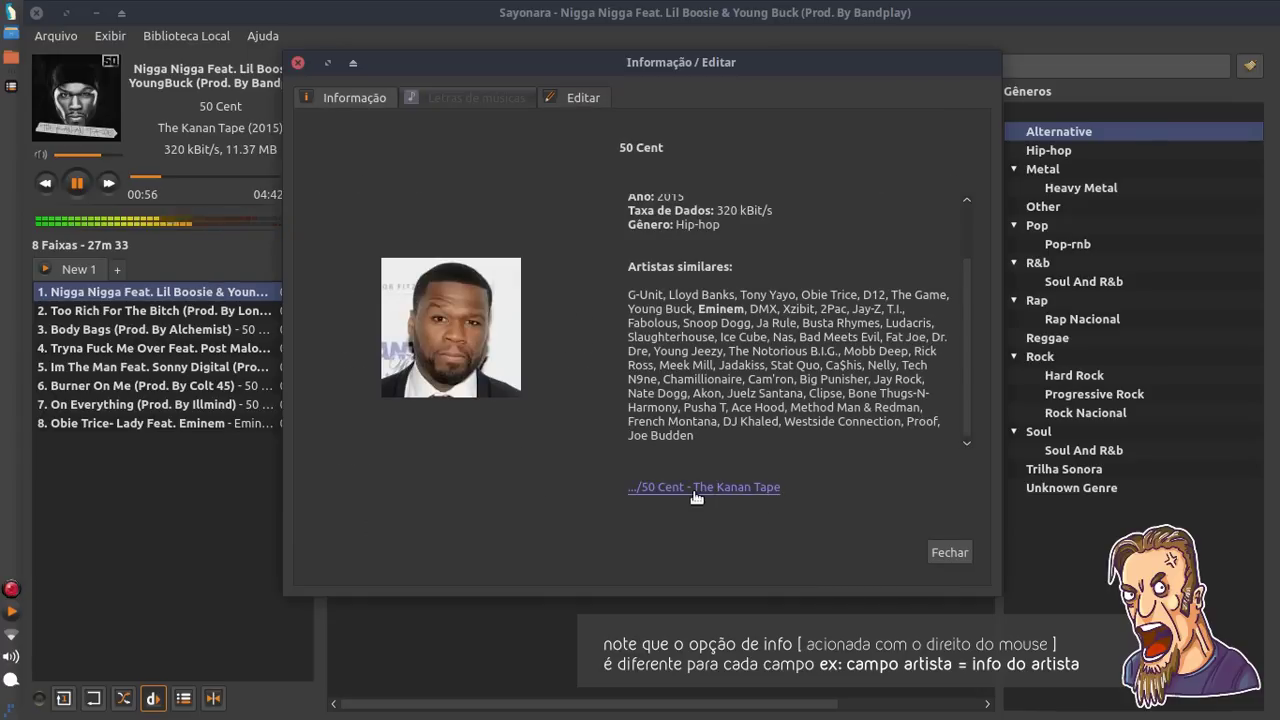
left_click(953, 556)
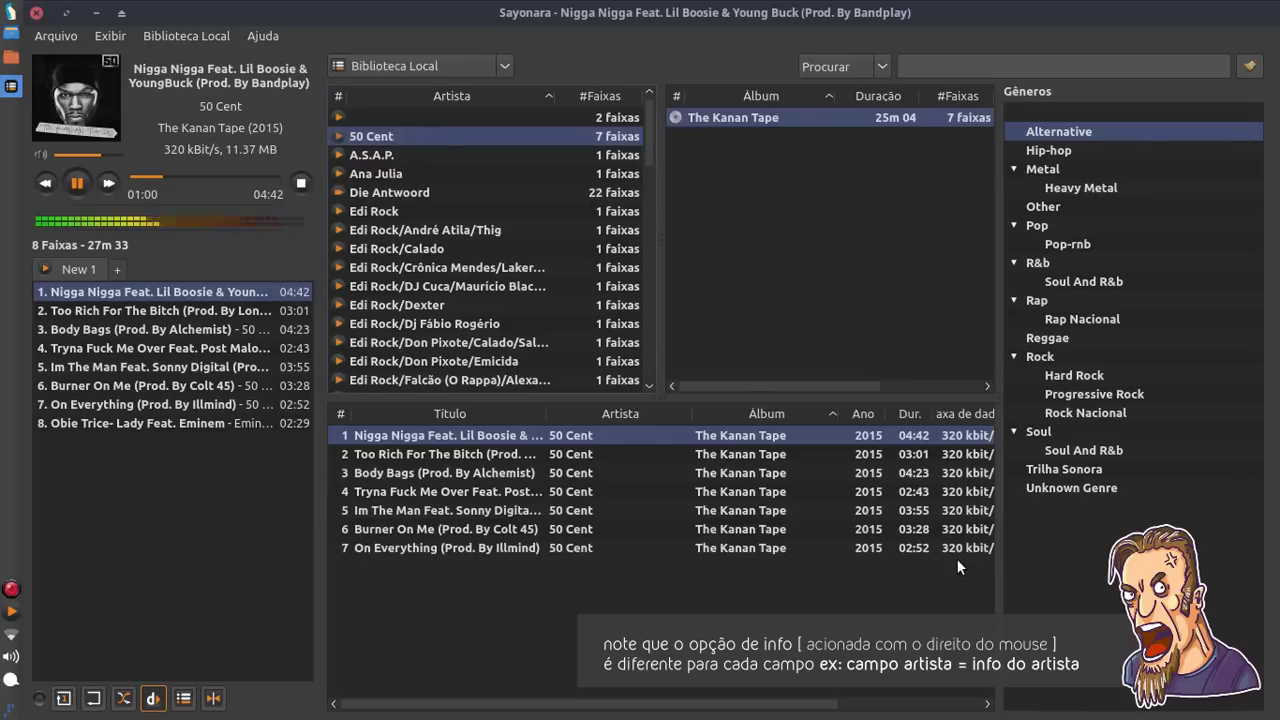
- View the album information of The Kanan Tape and close the dialog
right_click(735, 124)
left_click(770, 125)
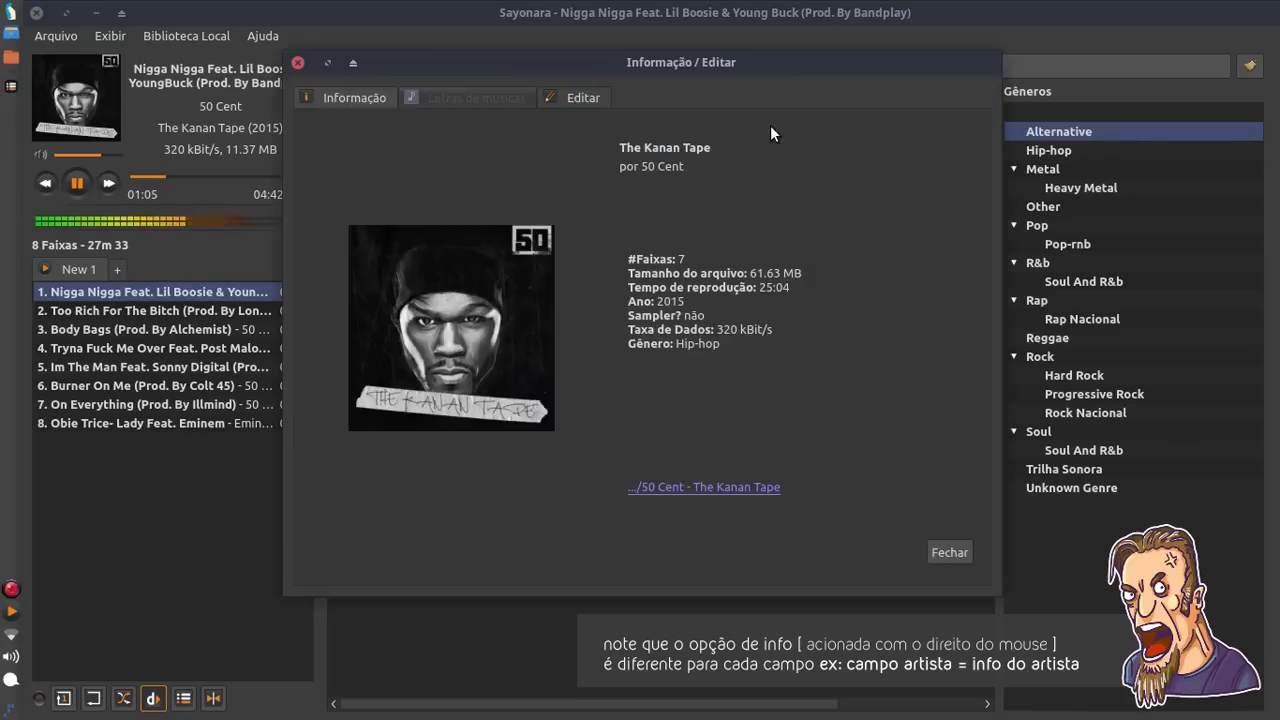
left_click_drag(733, 61, 755, 74)
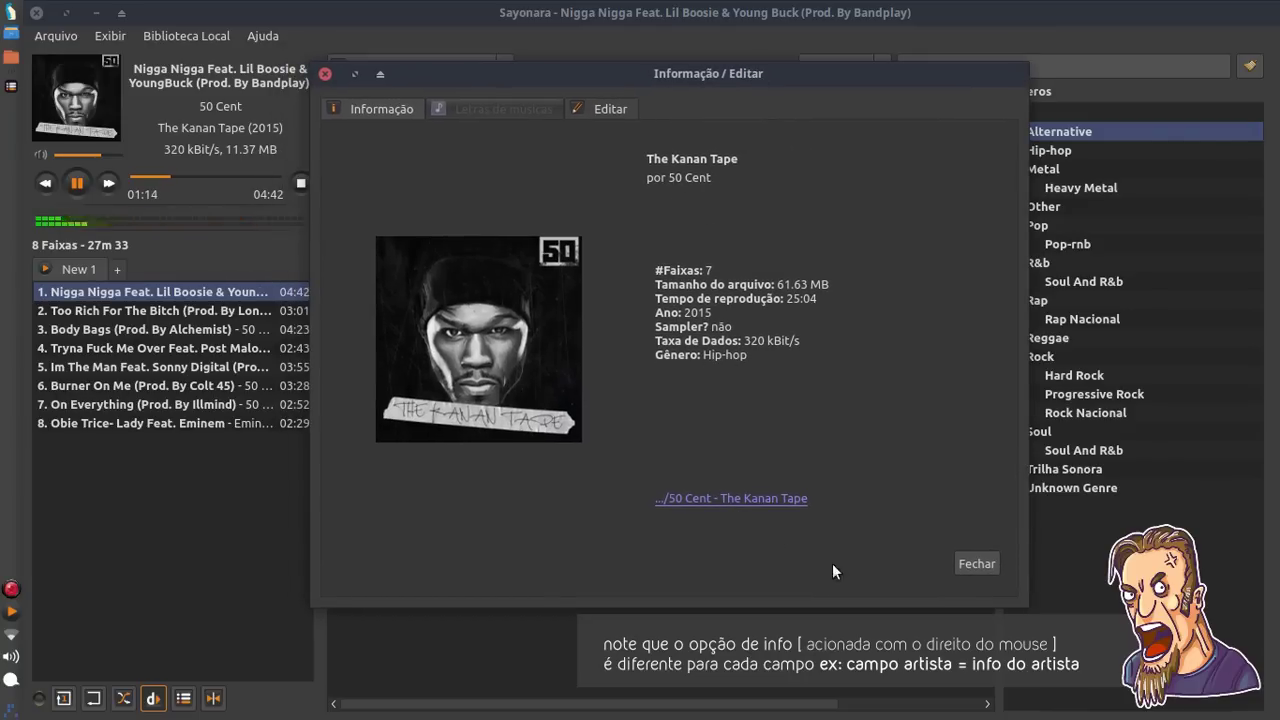
left_click(976, 564)
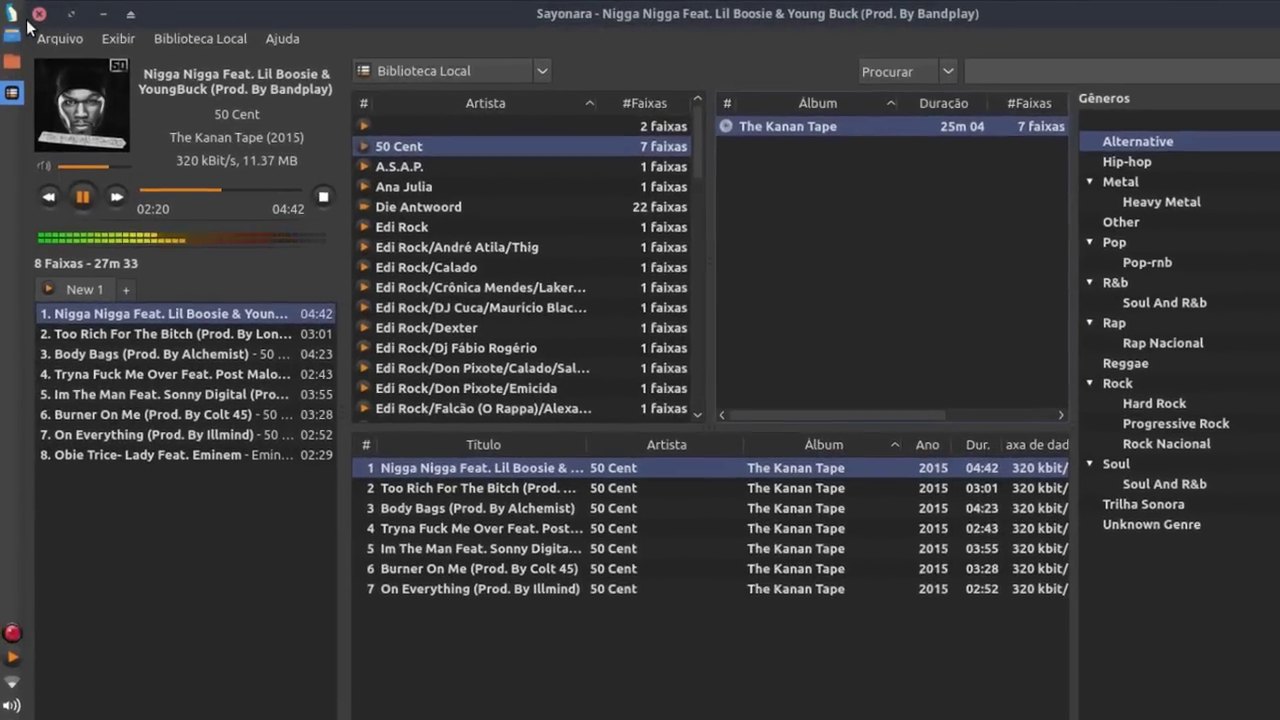
- Hide the music library from the player window
left_click(56, 35)
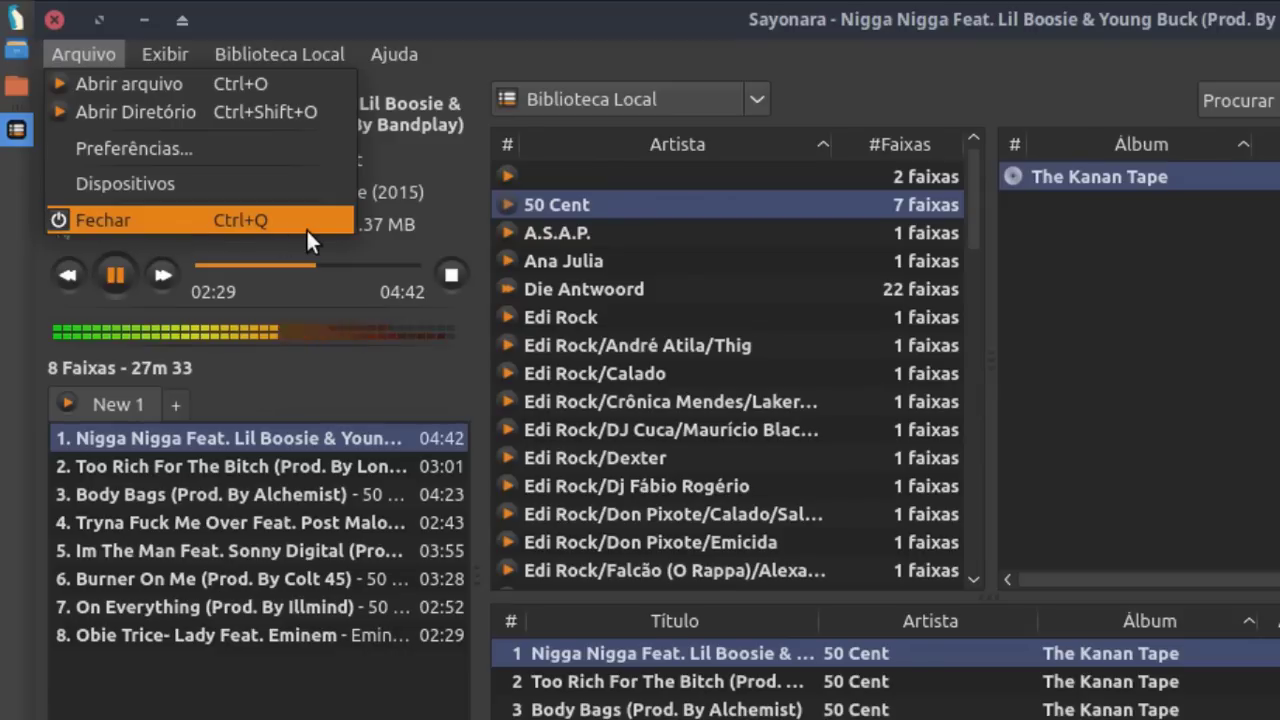
mouse_move(165, 54)
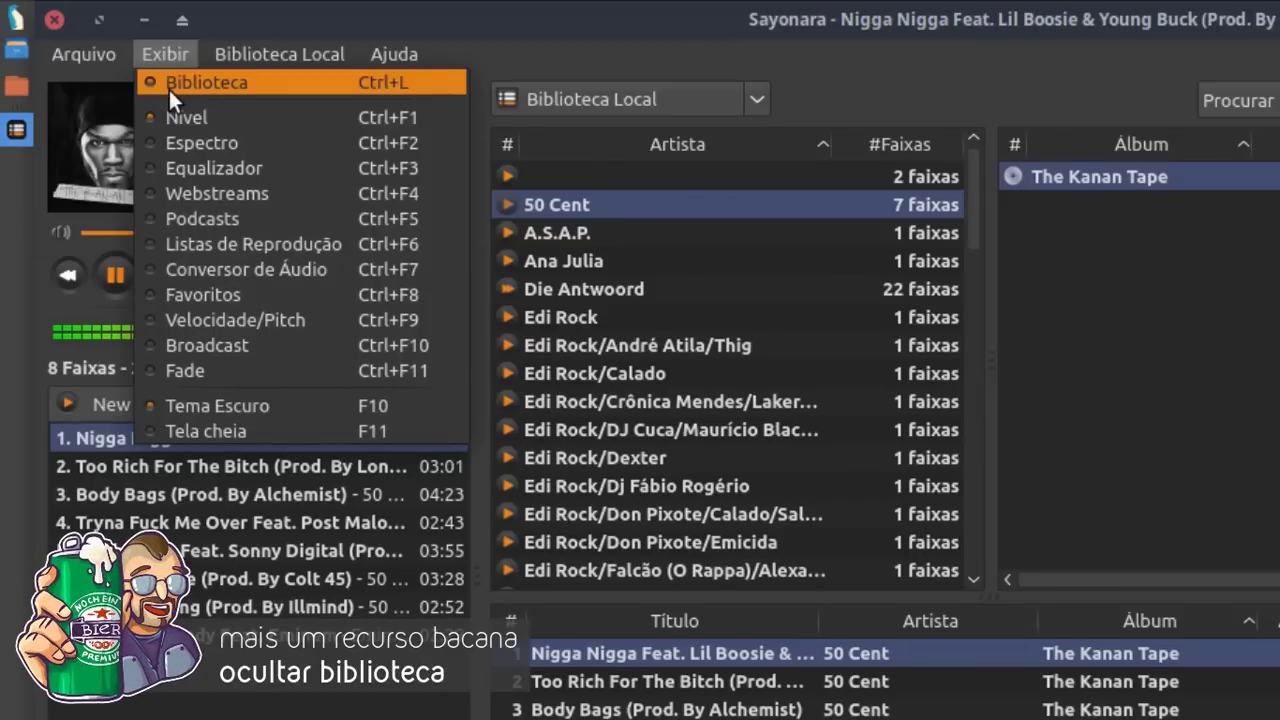
left_click(168, 87)
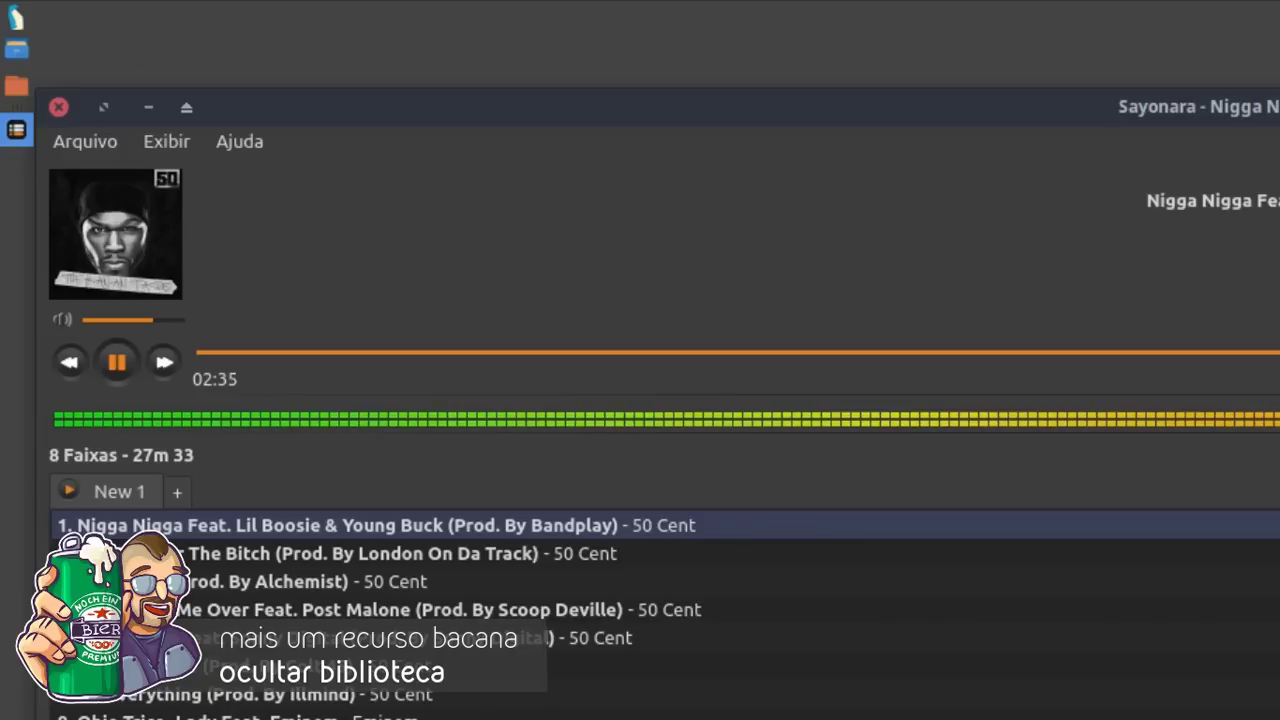
- Move the player window around the desktop in its compact size and maximize it again
left_click_drag(100, 109, 562, 95)
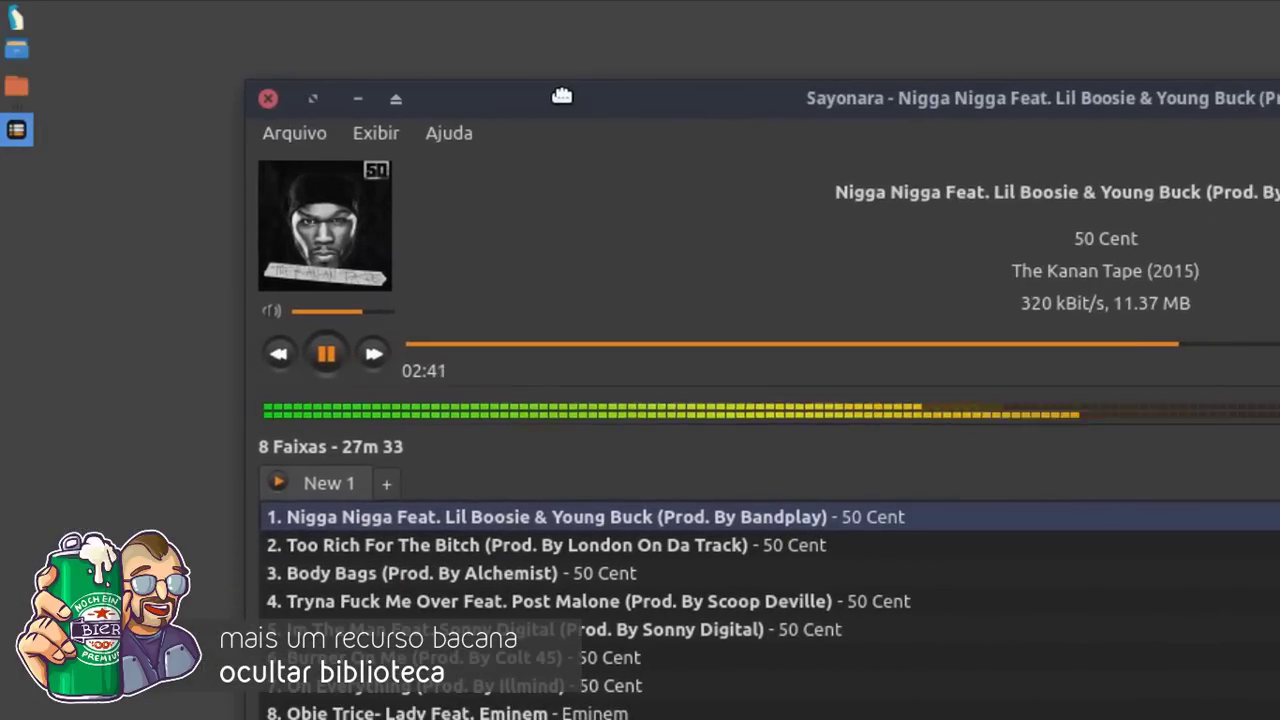
left_click_drag(648, 98, 693, 70)
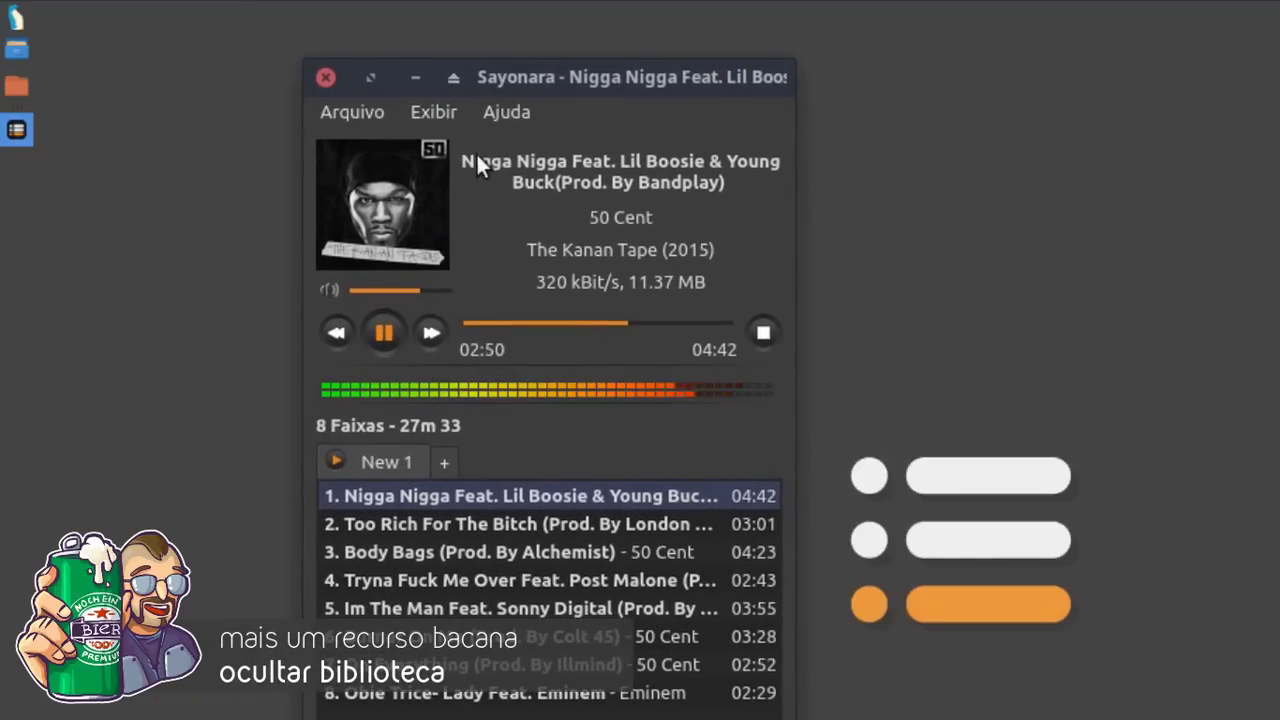
left_click(616, 60)
left_click_drag(640, 61, 650, 5)
left_click(370, 19)
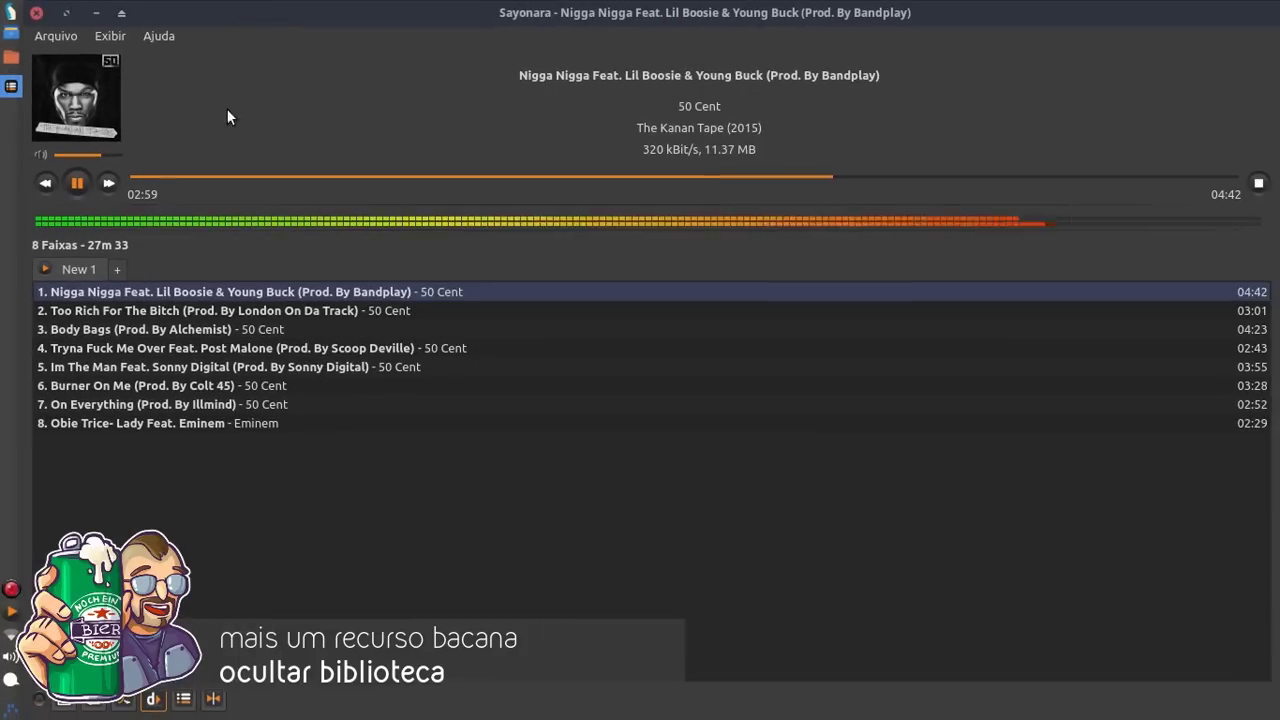
- Return the player window to its compact size and show the music library again
left_click(121, 12)
left_click(289, 35)
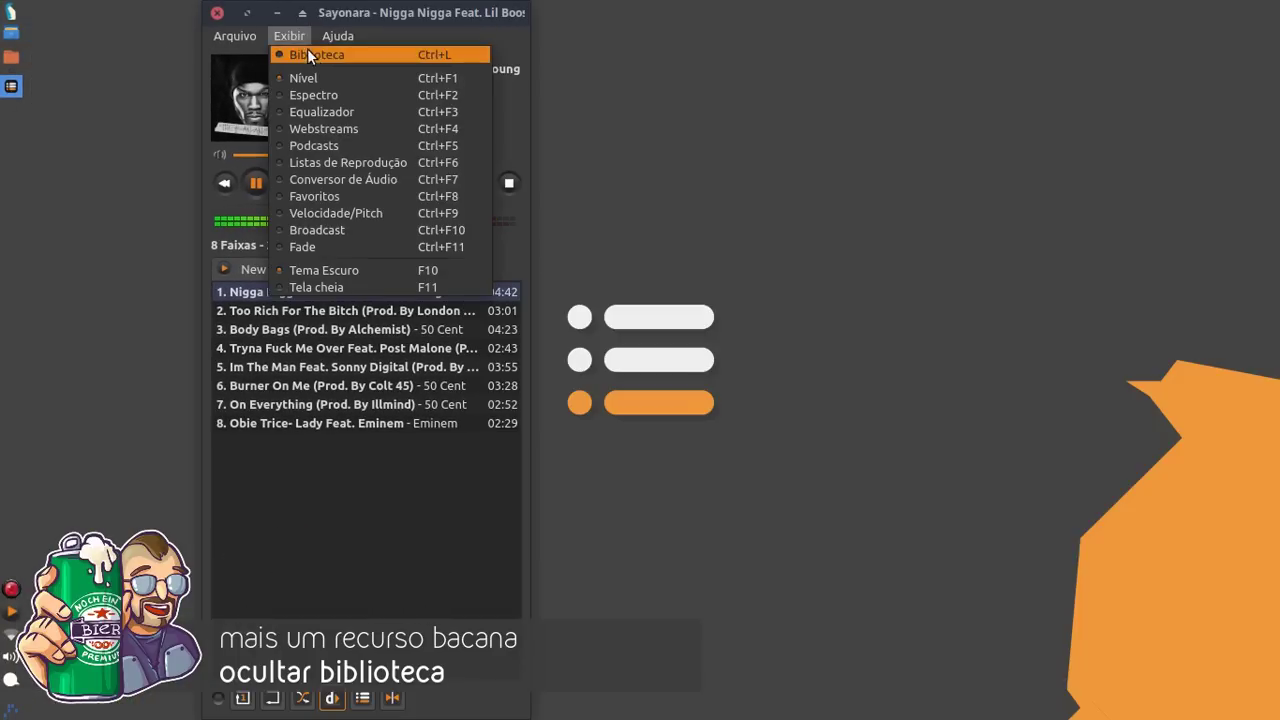
left_click(381, 57)
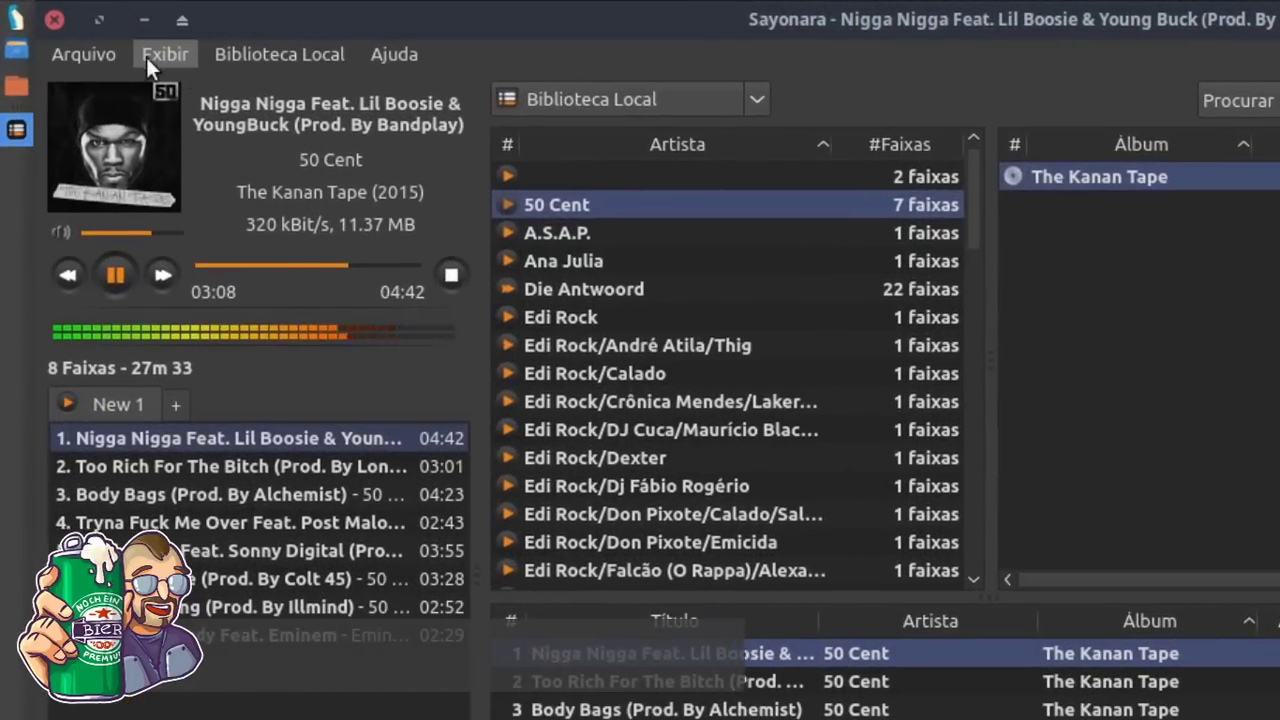
- Turn off the dark theme (Tema Escuro)
left_click(108, 36)
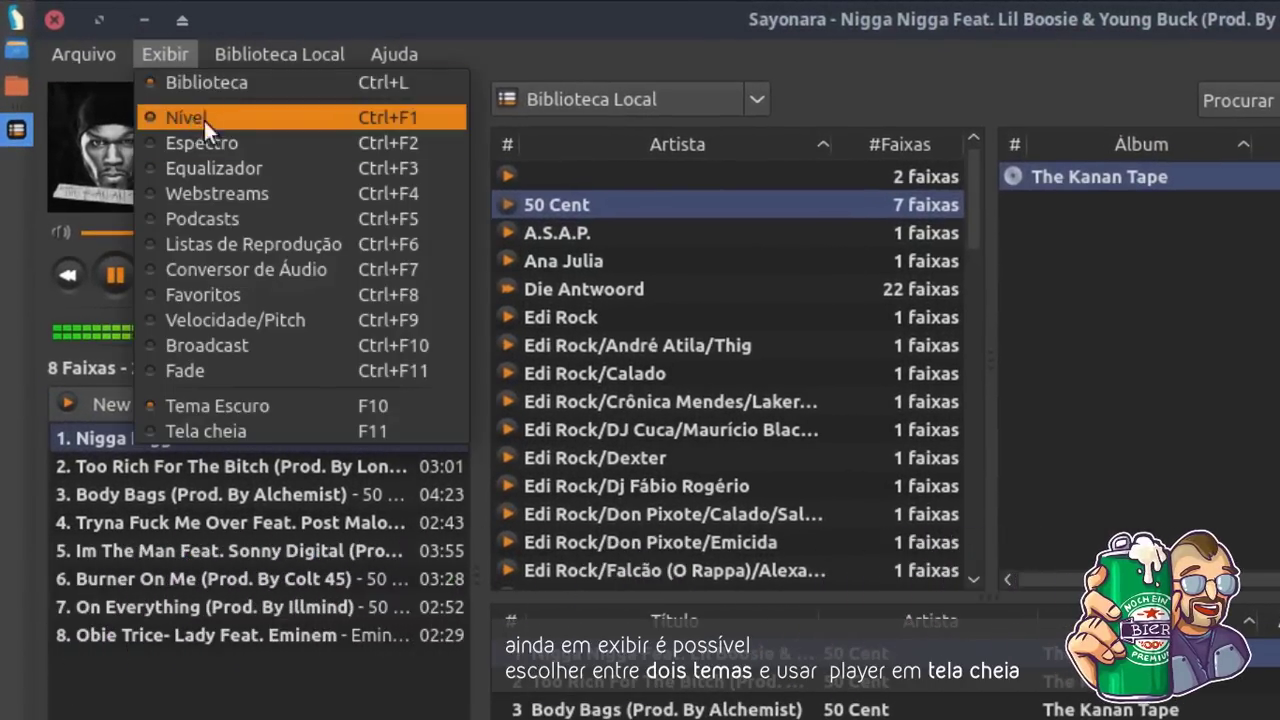
left_click(267, 402)
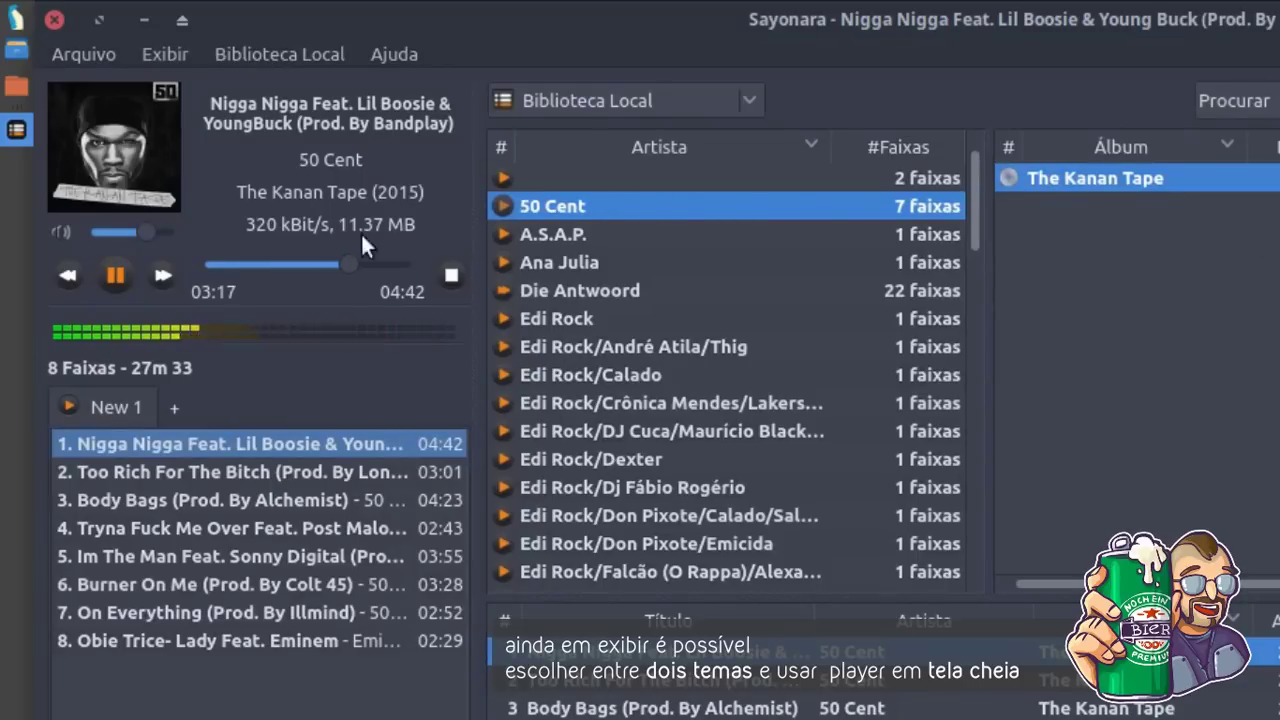
- Turn the dark theme (Tema Escuro) back on
left_click(162, 57)
left_click(162, 57)
left_click(285, 55)
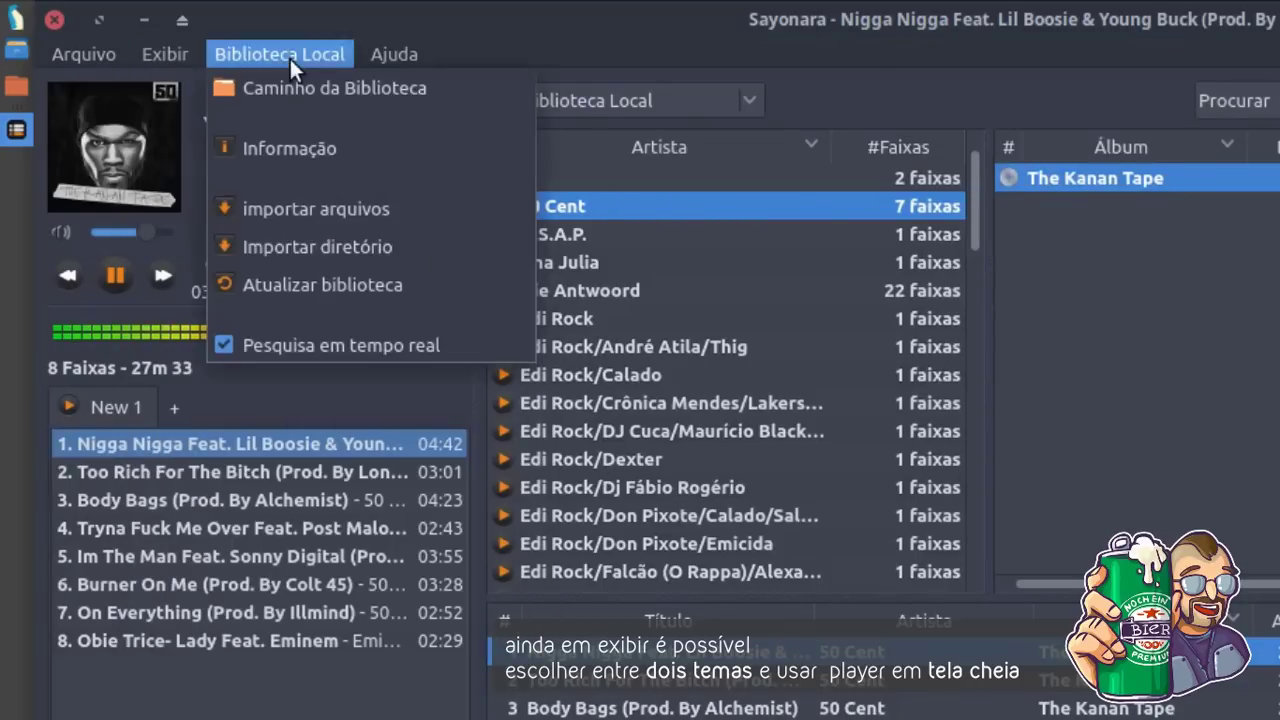
left_click(190, 52)
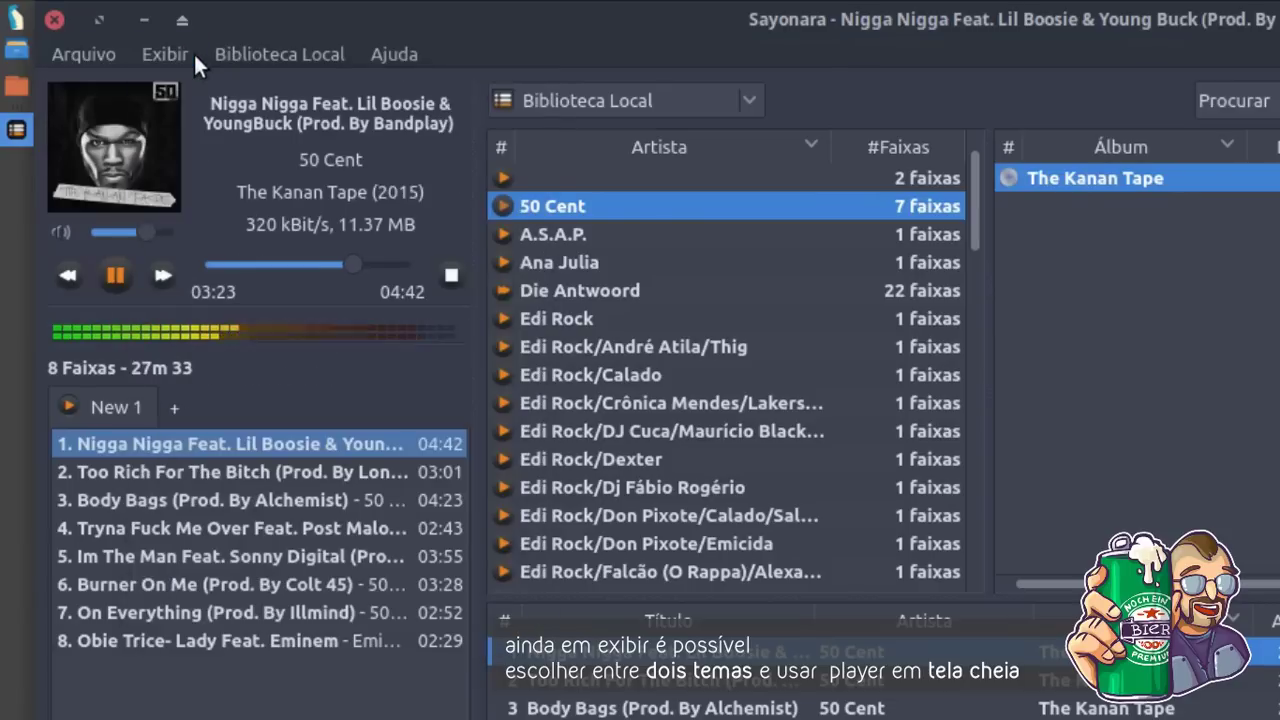
left_click(172, 57)
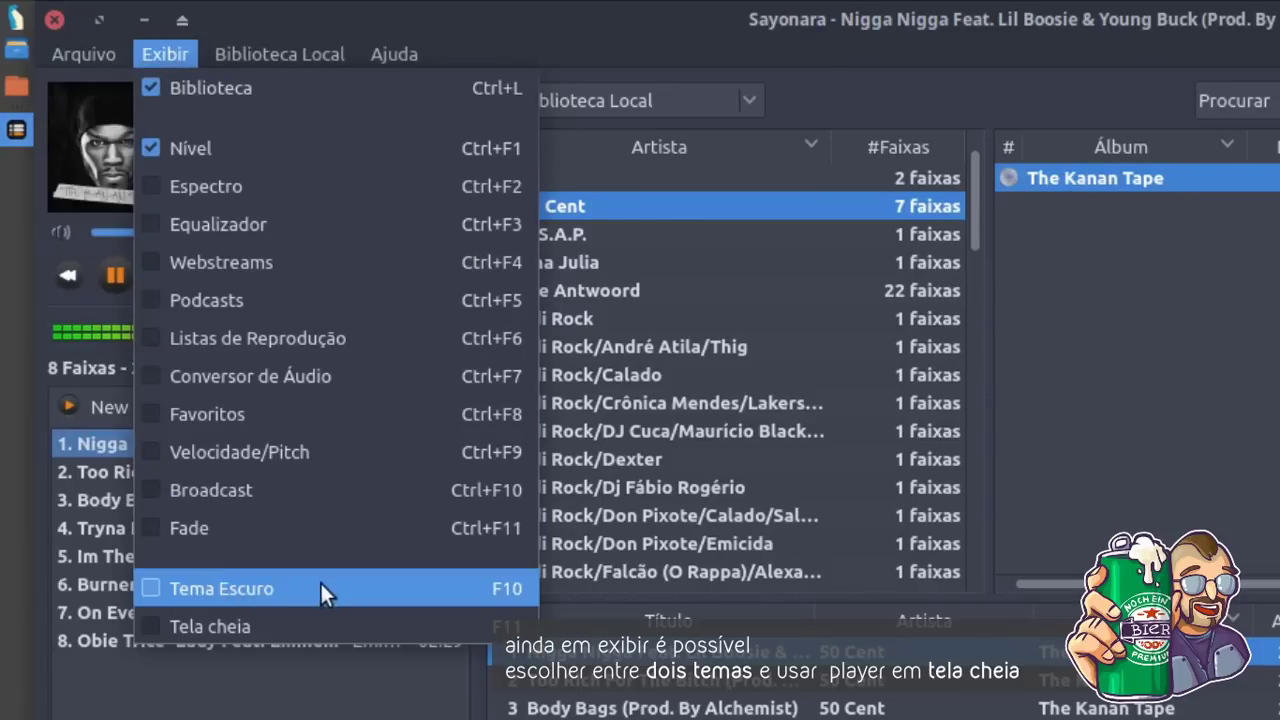
left_click(475, 593)
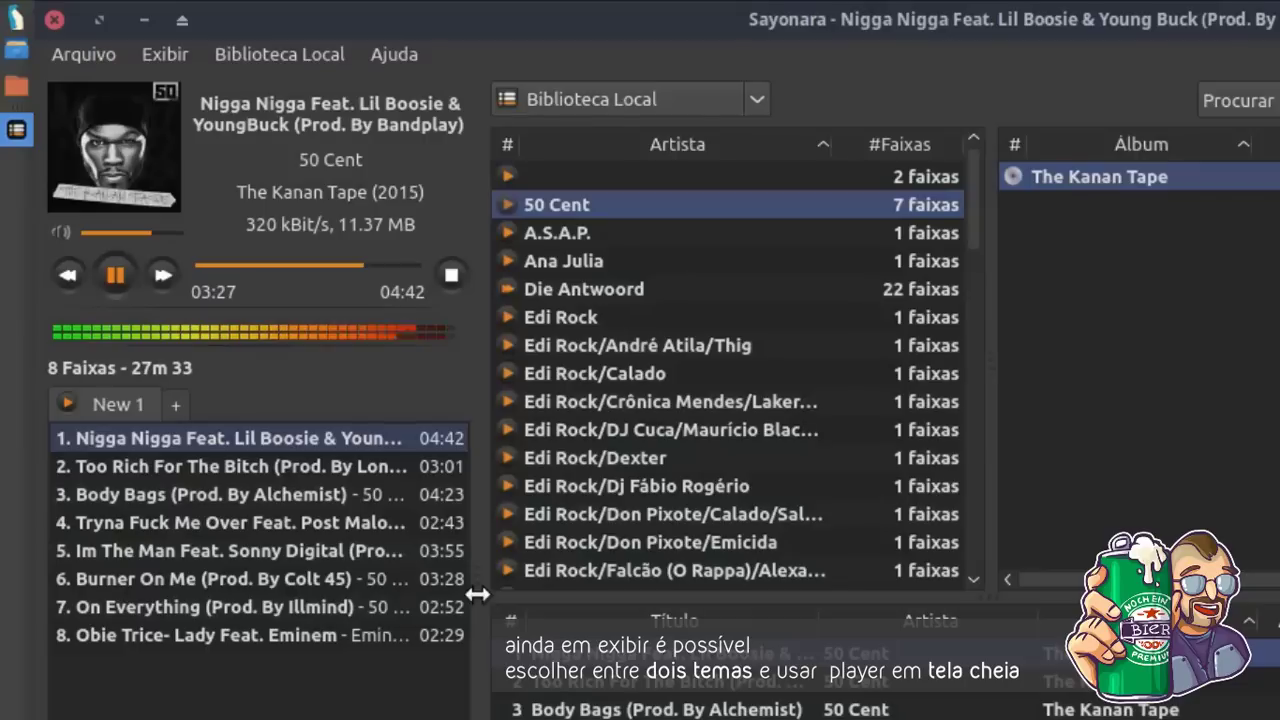
- Switch the player to full-screen mode (Tela cheia)
left_click(164, 57)
left_click(177, 283)
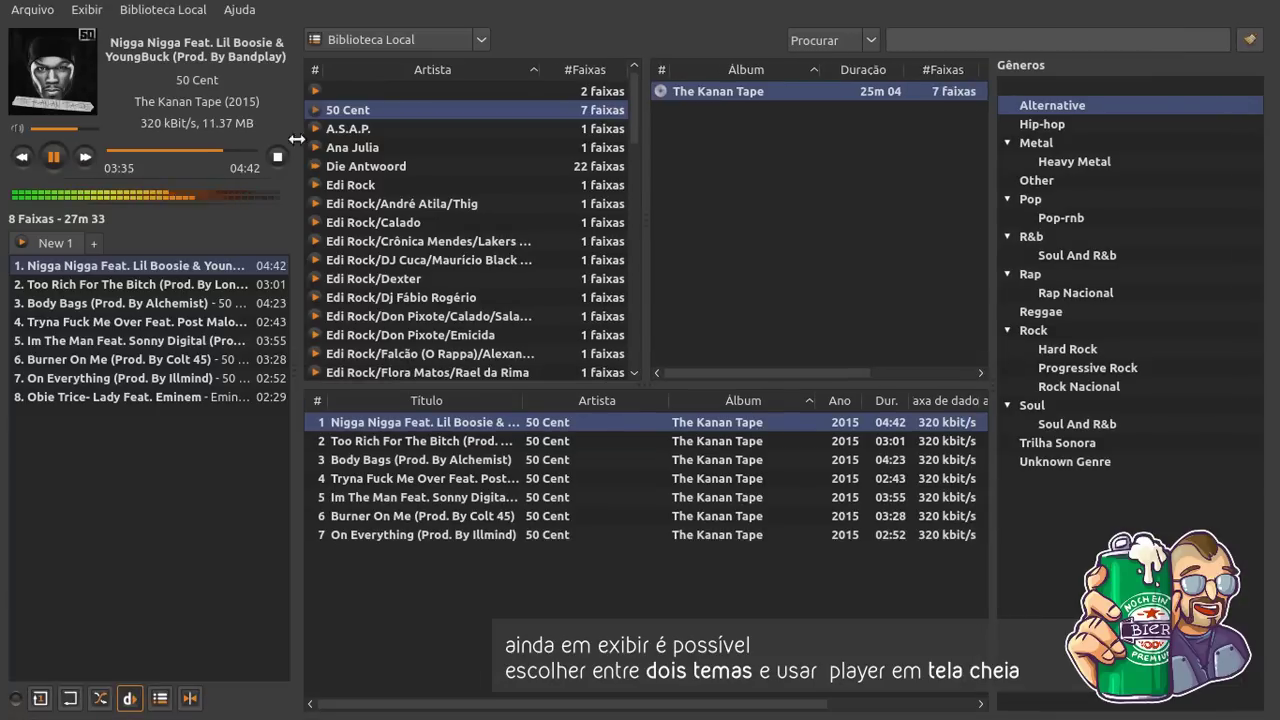
- Show the Espectro visualization below the playback controls and change it to the B/W style
left_click(87, 10)
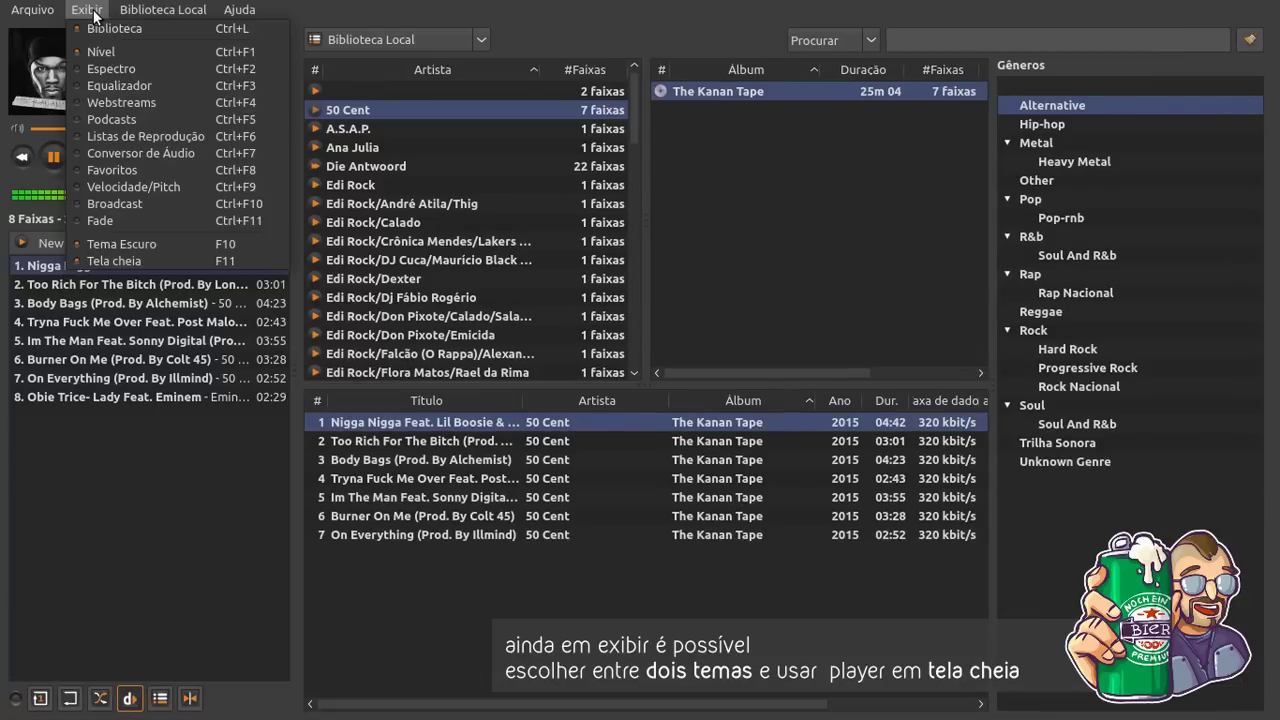
left_click(93, 68)
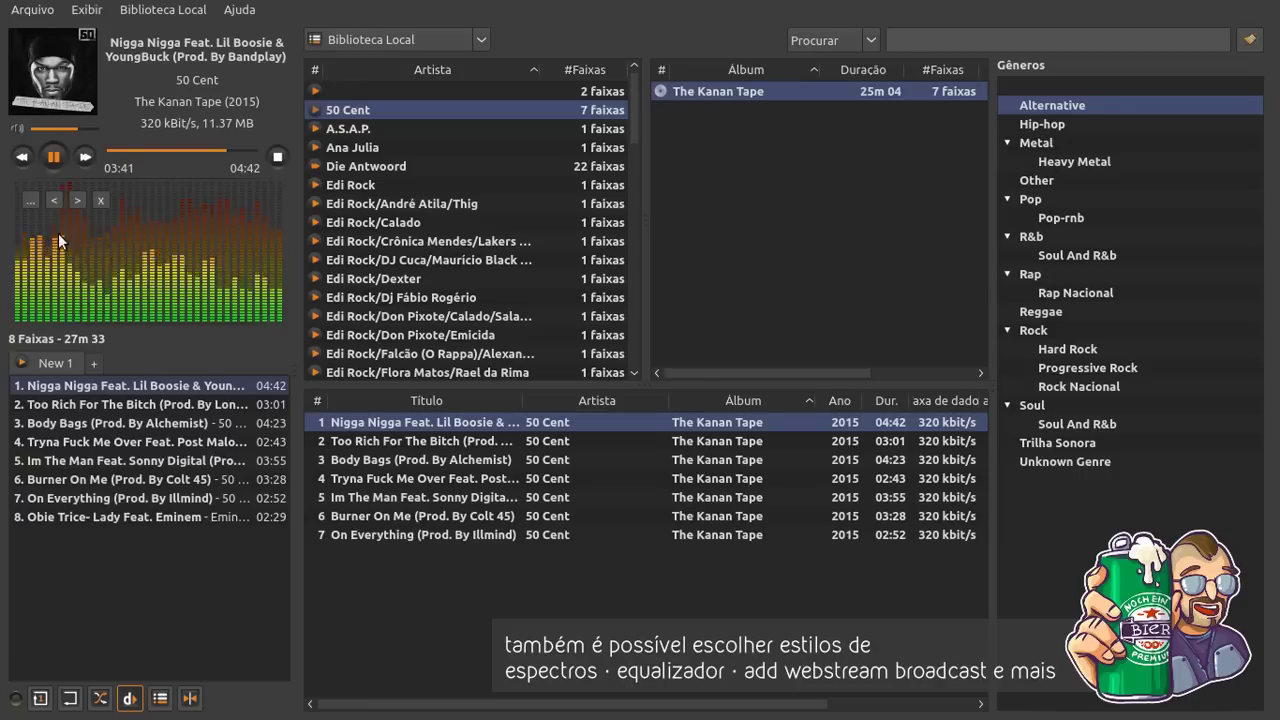
left_click(80, 201)
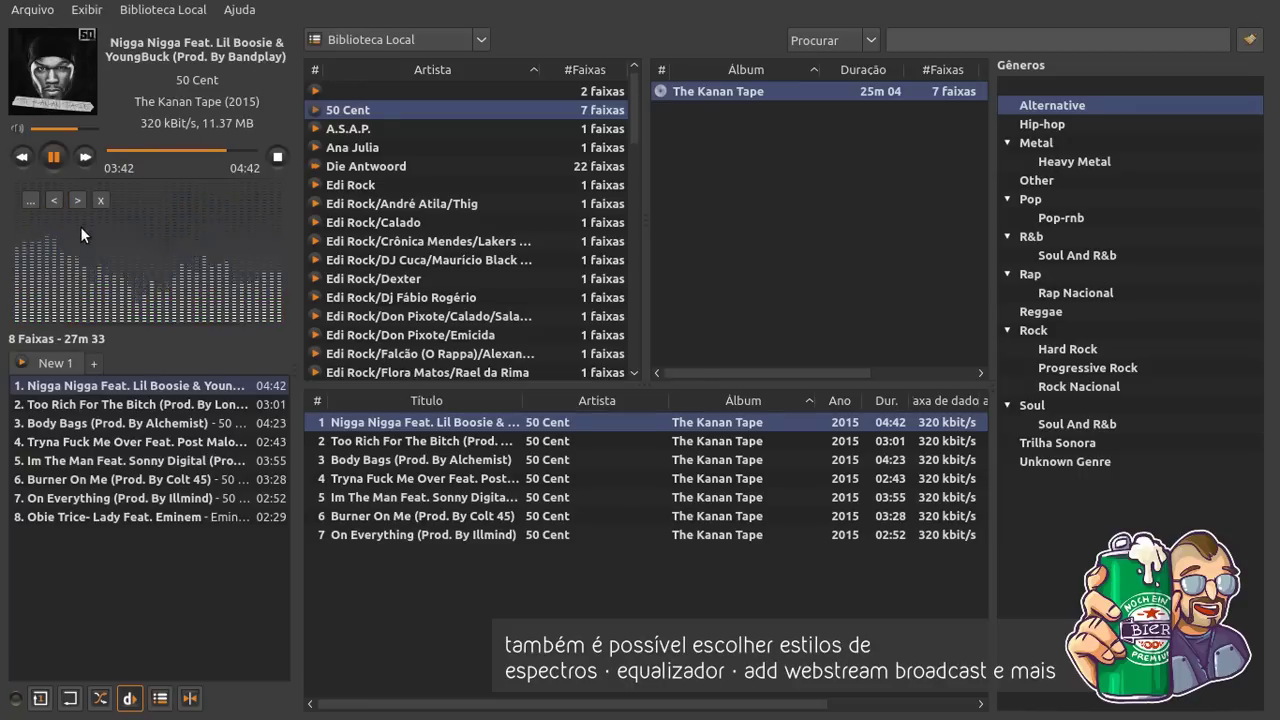
- Open the spectrum's style settings and set Cor 1 of the B/W style to magenta (#ff00ff)
left_click(31, 201)
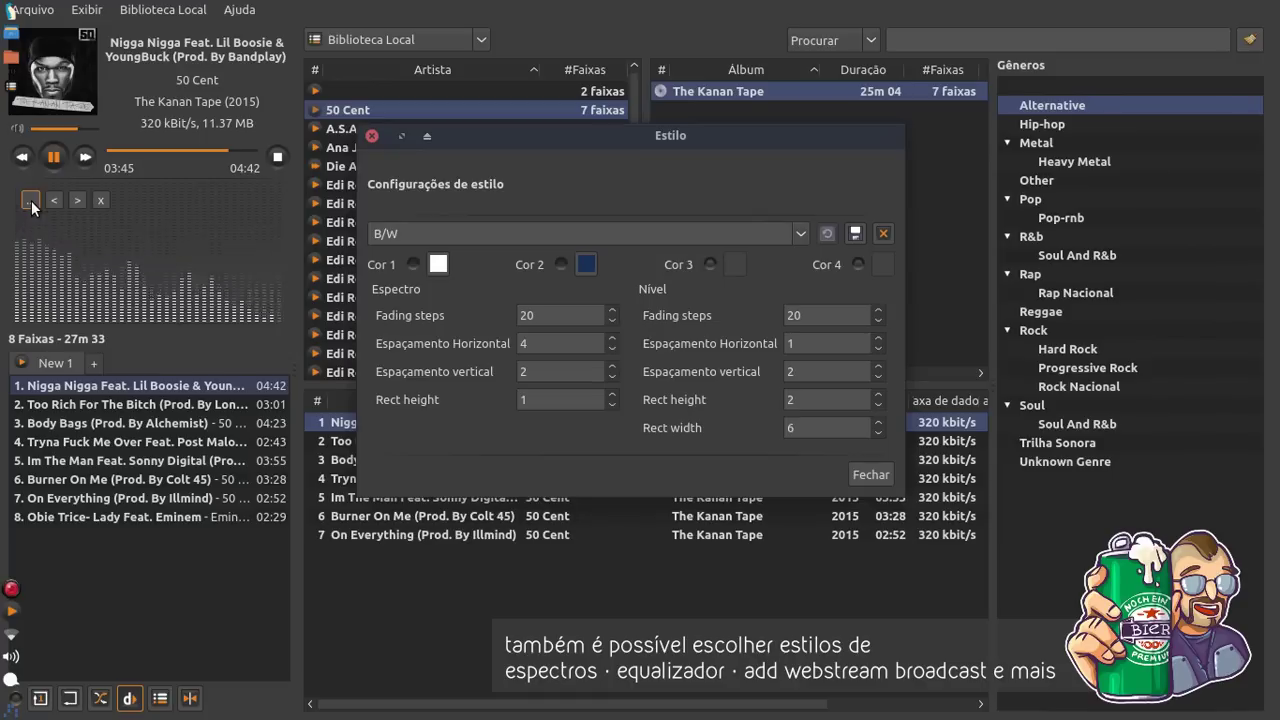
left_click(413, 265)
left_click(435, 253)
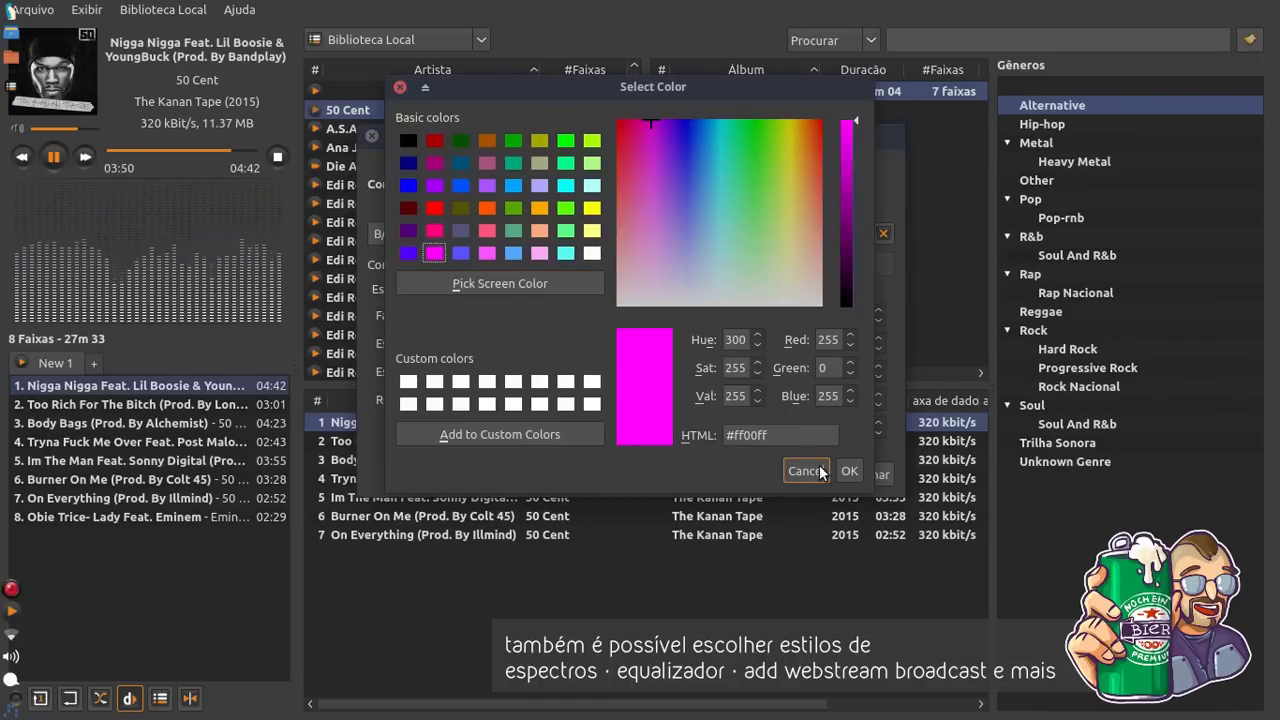
left_click(847, 470)
- Pick new colours for Cor 2 and Cor 3 of the B/W style, choosing yellow for Cor 3
left_click(586, 264)
left_click(748, 292)
left_click(849, 470)
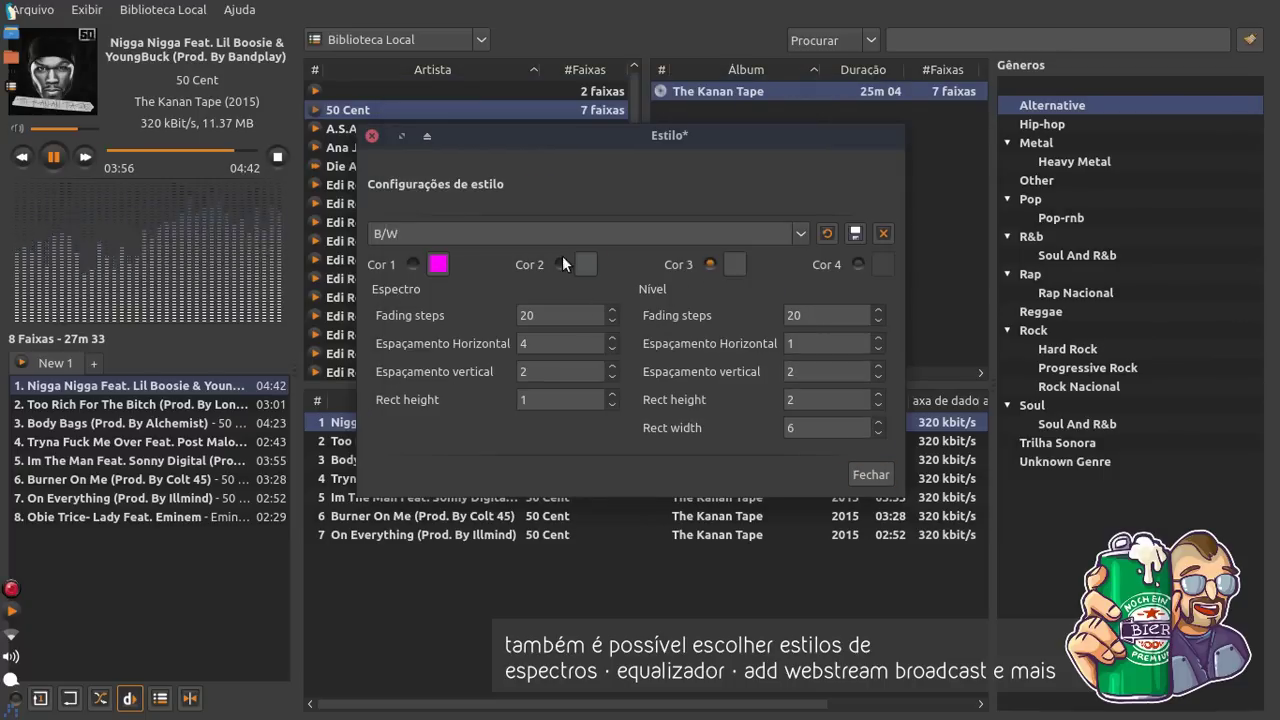
left_click(735, 268)
left_click(789, 176)
left_click(849, 470)
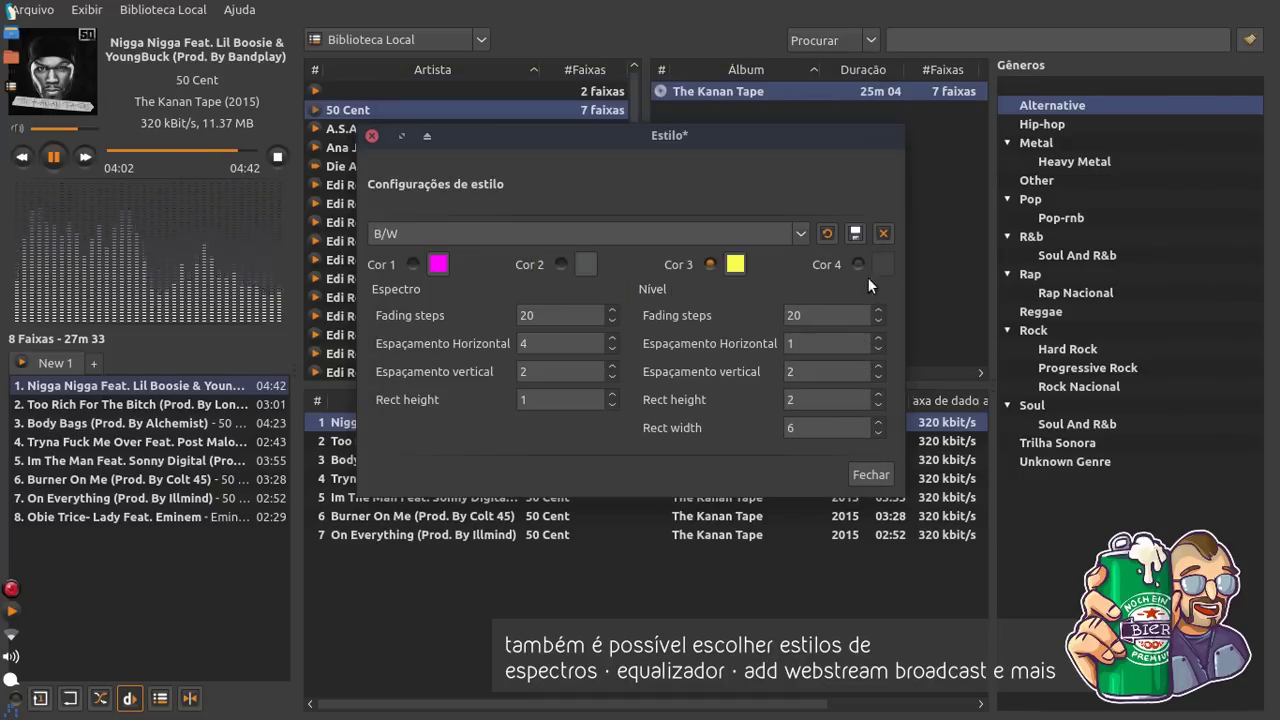
- Set Cor 4 of the B/W style to light blue (#66bdff)
left_click(873, 272)
left_click(706, 194)
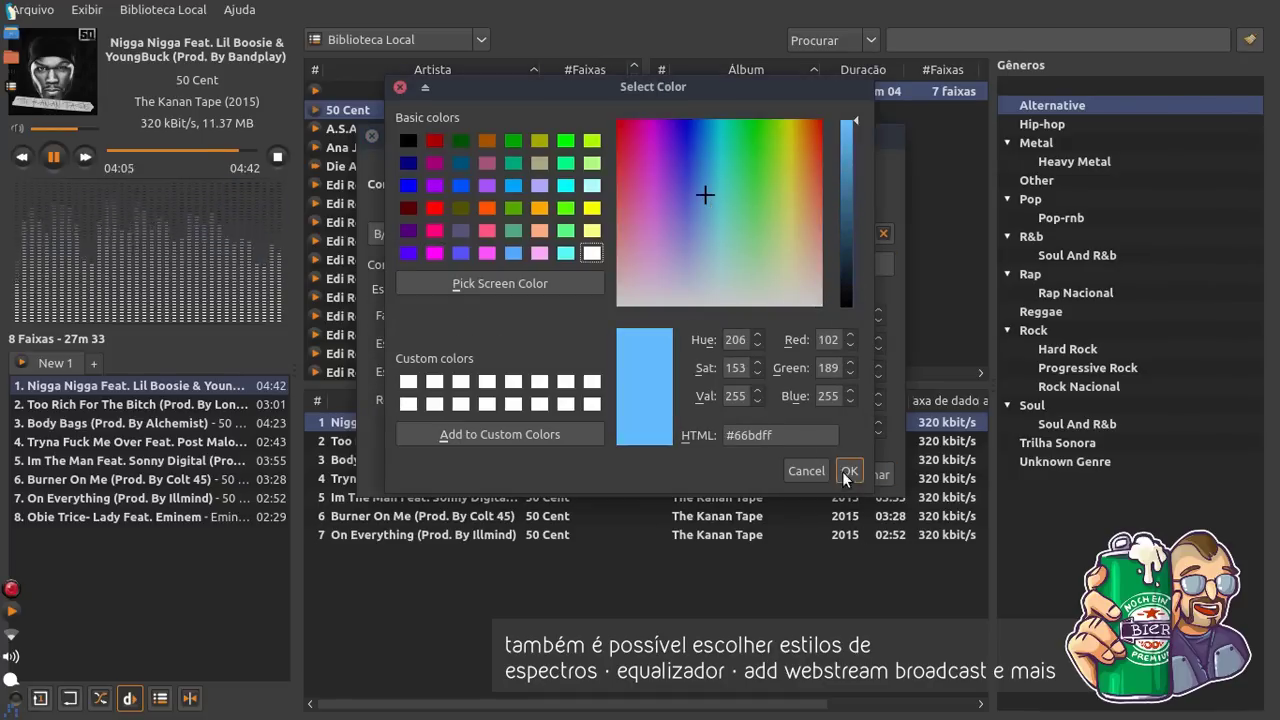
left_click(849, 470)
- Select the Fancy style in the spectrum's style settings
left_click(802, 232)
left_click(712, 213)
left_click(748, 357)
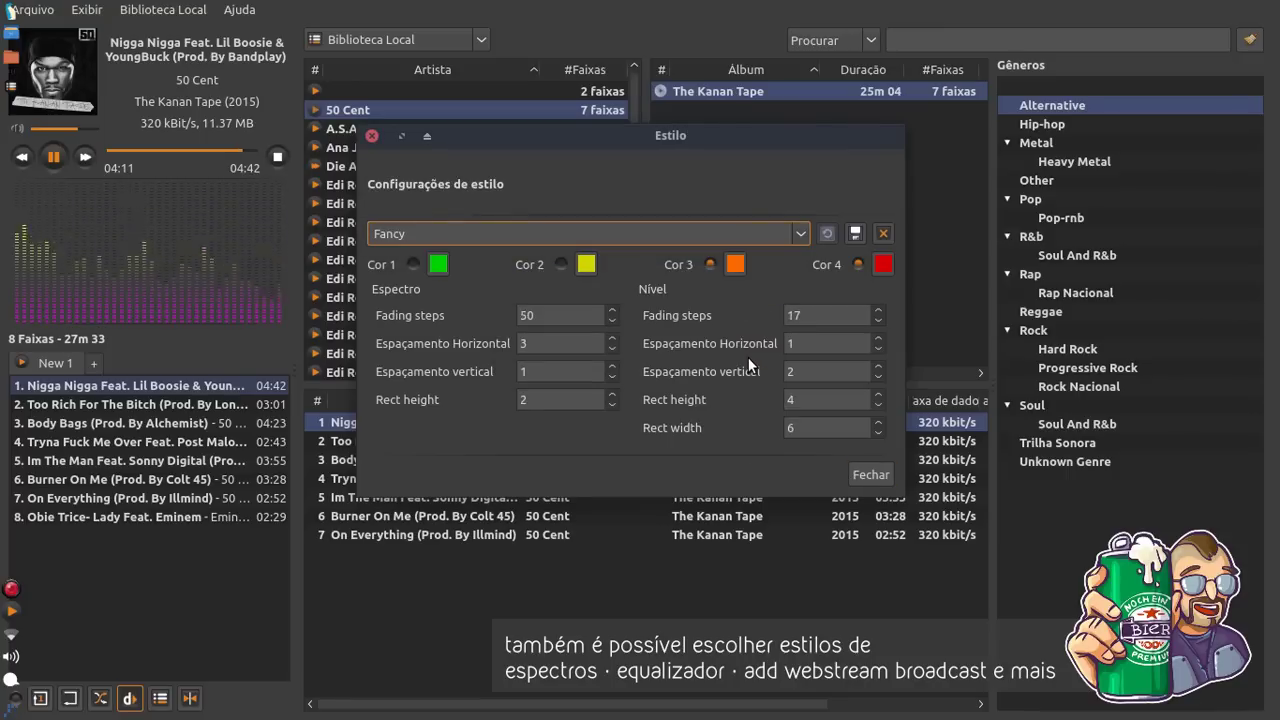
- Close the style settings and switch the spectrum to the next style
left_click(866, 480)
left_click(78, 200)
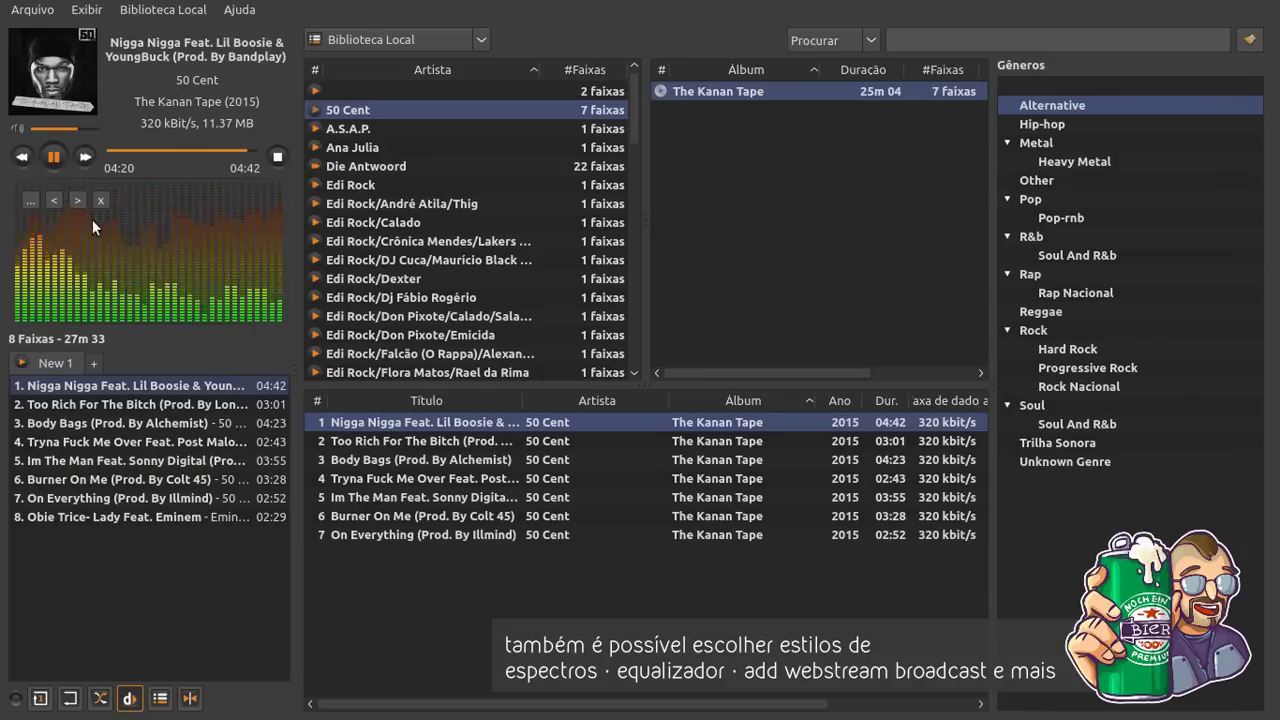
- Show the equalizer, apply its Rock preset and look at the options for saving or undoing a preset
left_click(86, 9)
left_click(140, 86)
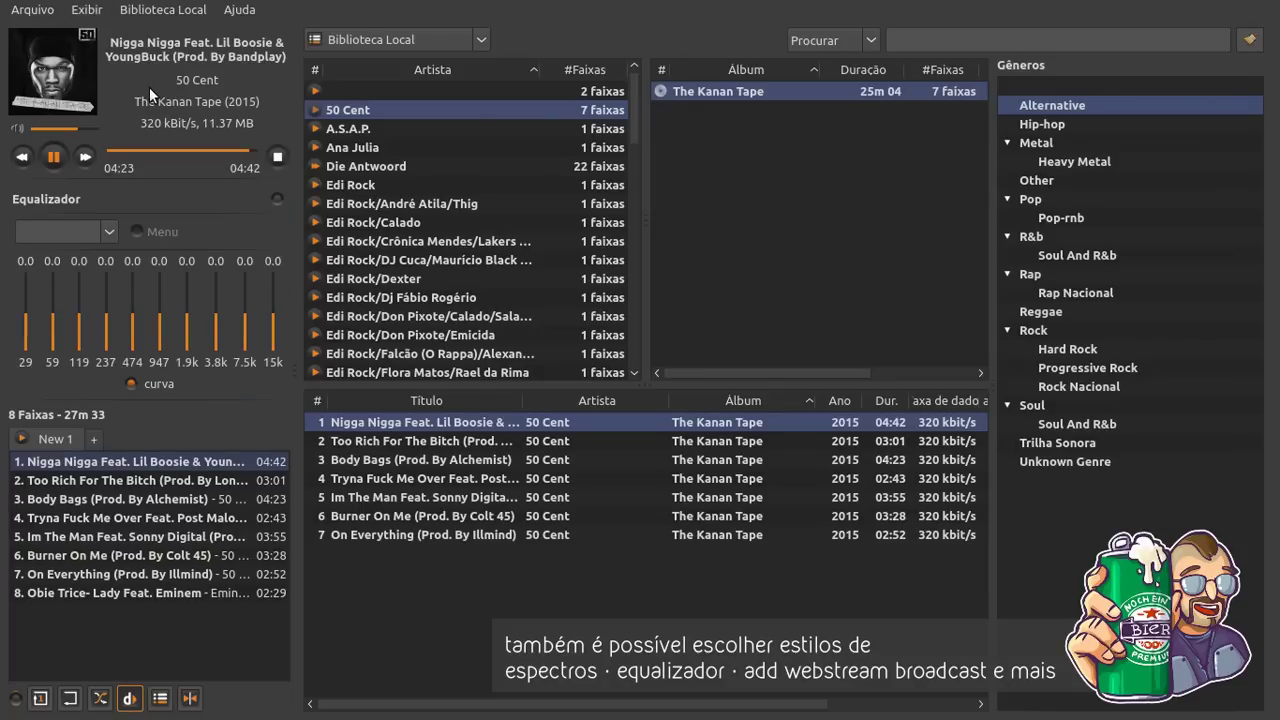
left_click(118, 233)
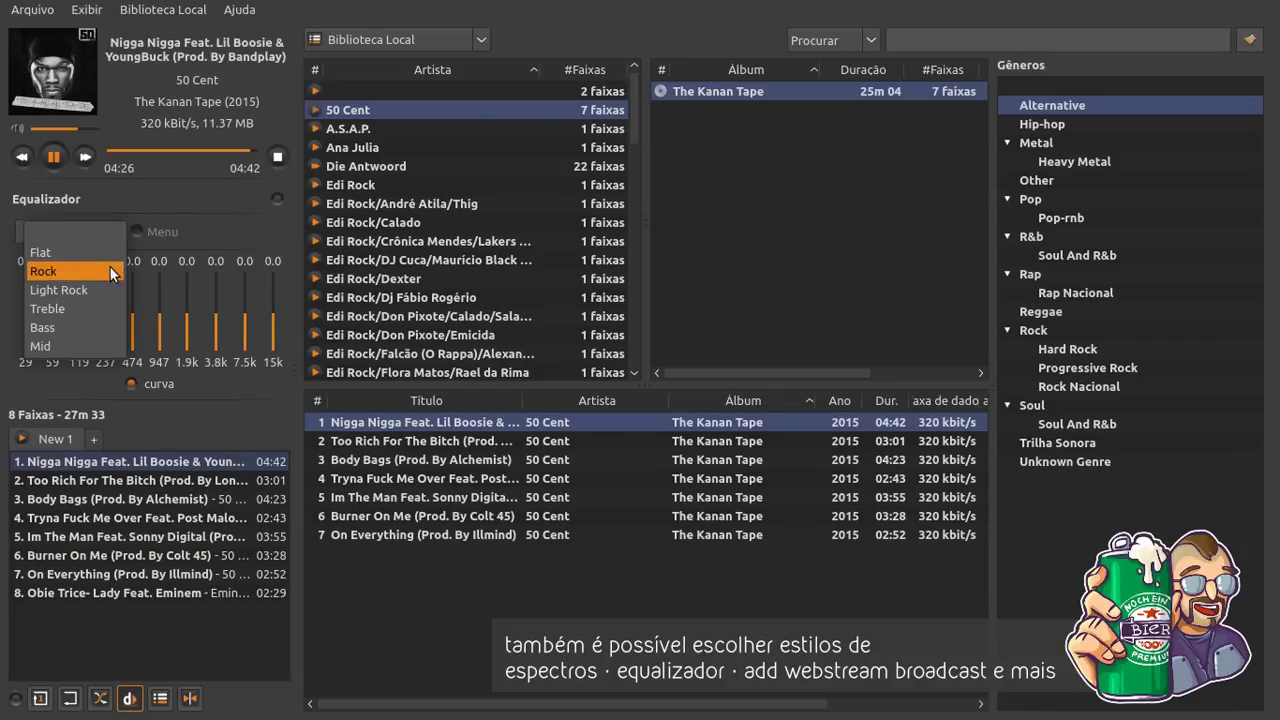
left_click(110, 267)
left_click(108, 228)
left_click(115, 230)
left_click(138, 231)
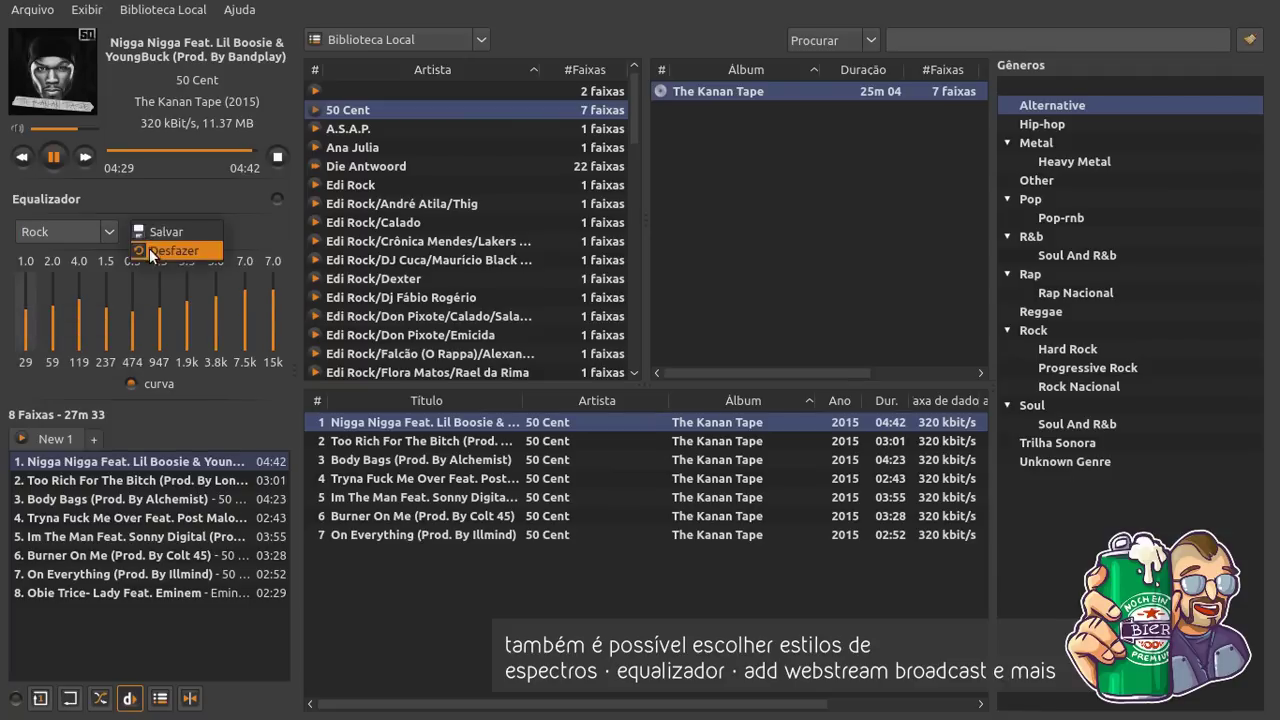
left_click(127, 232)
- Switch the equalizer to the Treble preset
left_click(108, 232)
left_click(101, 268)
left_click(131, 384)
- Clear the equalizer with the blank preset and apply the Bass preset
left_click(106, 236)
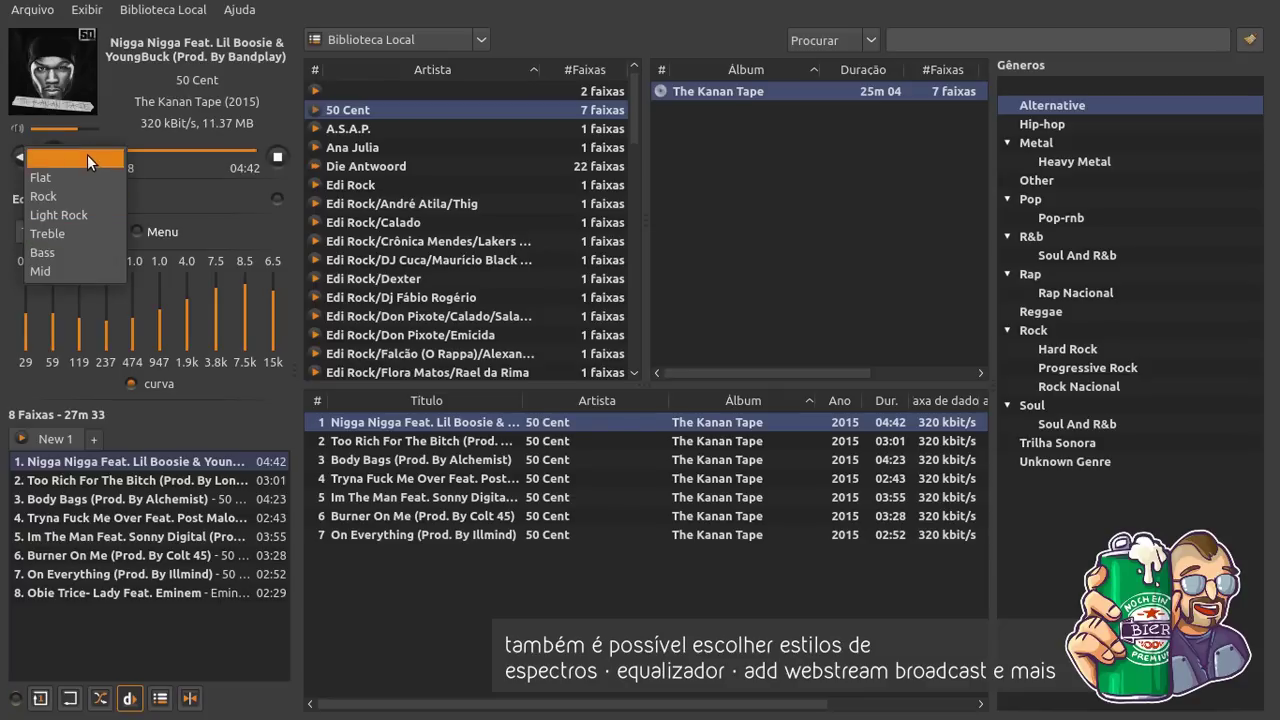
left_click(87, 154)
left_click(110, 232)
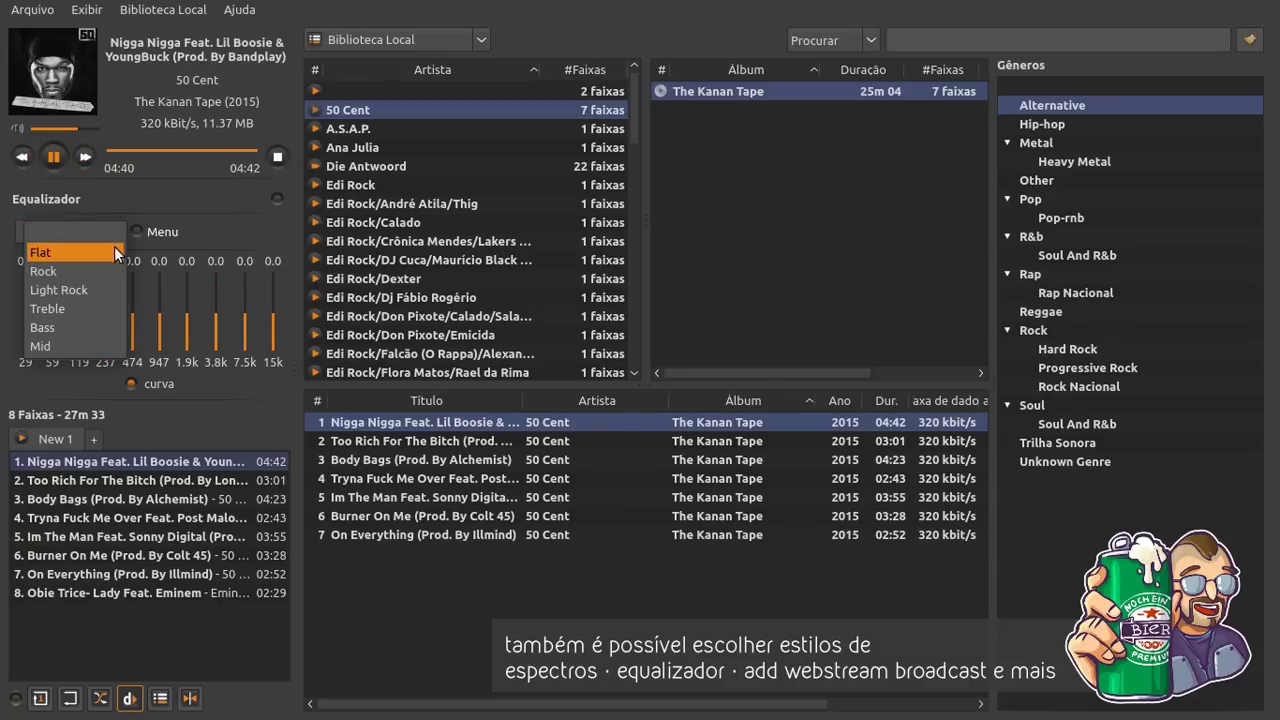
left_click(87, 326)
- Show the Webstreams plugin and go to its stream name
left_click(86, 10)
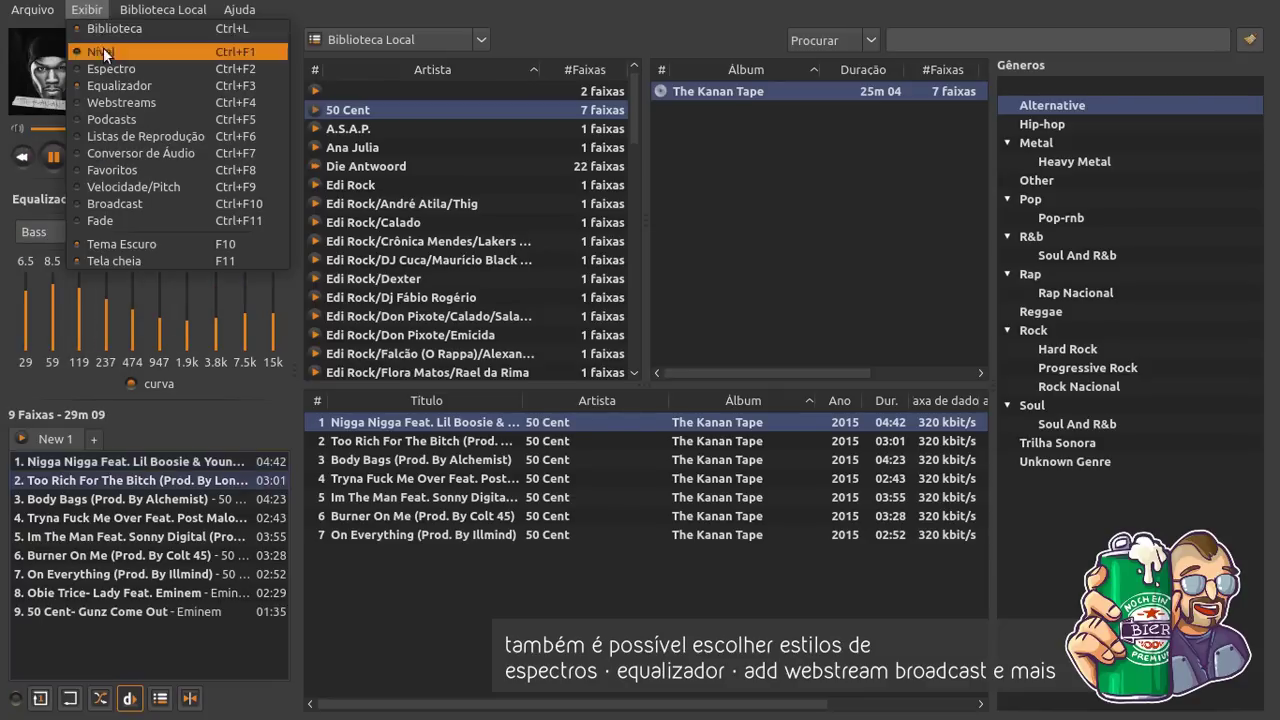
left_click(155, 104)
left_click(257, 238)
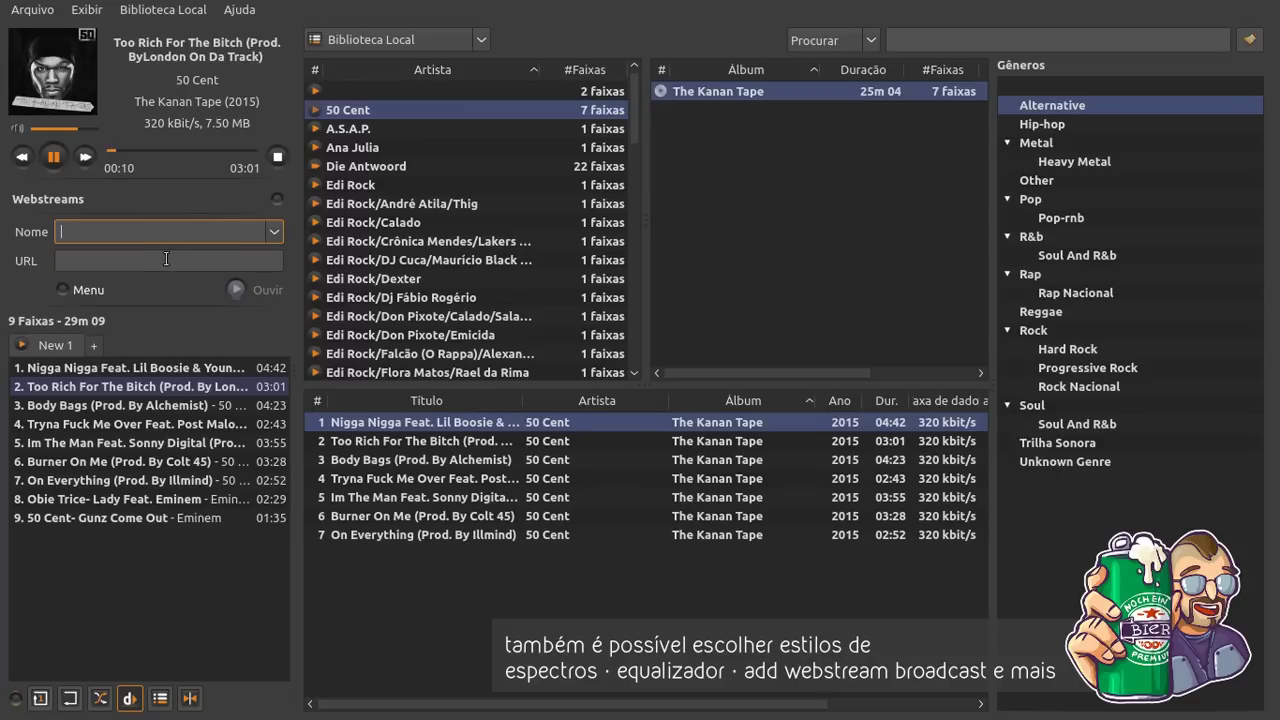
- Enter "add a url de straming que desejar" as the webstream URL and clear it again
left_click(100, 259)
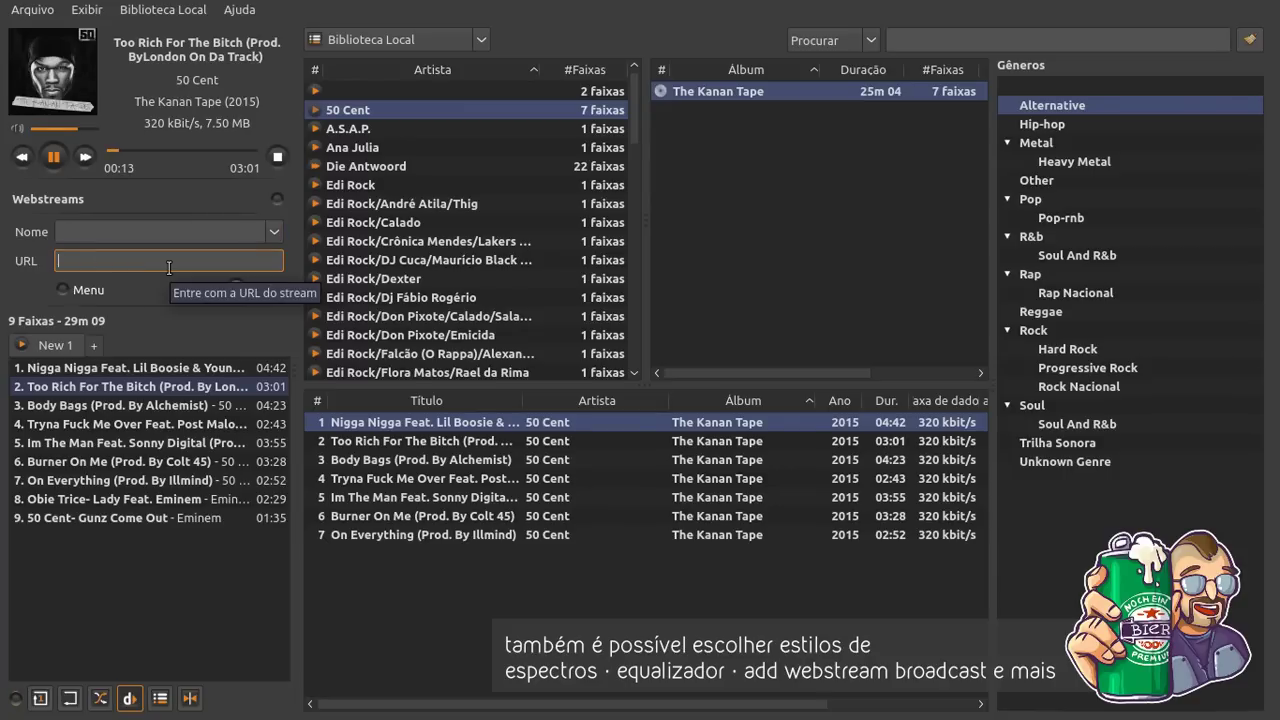
type("add a url de straming que dese")
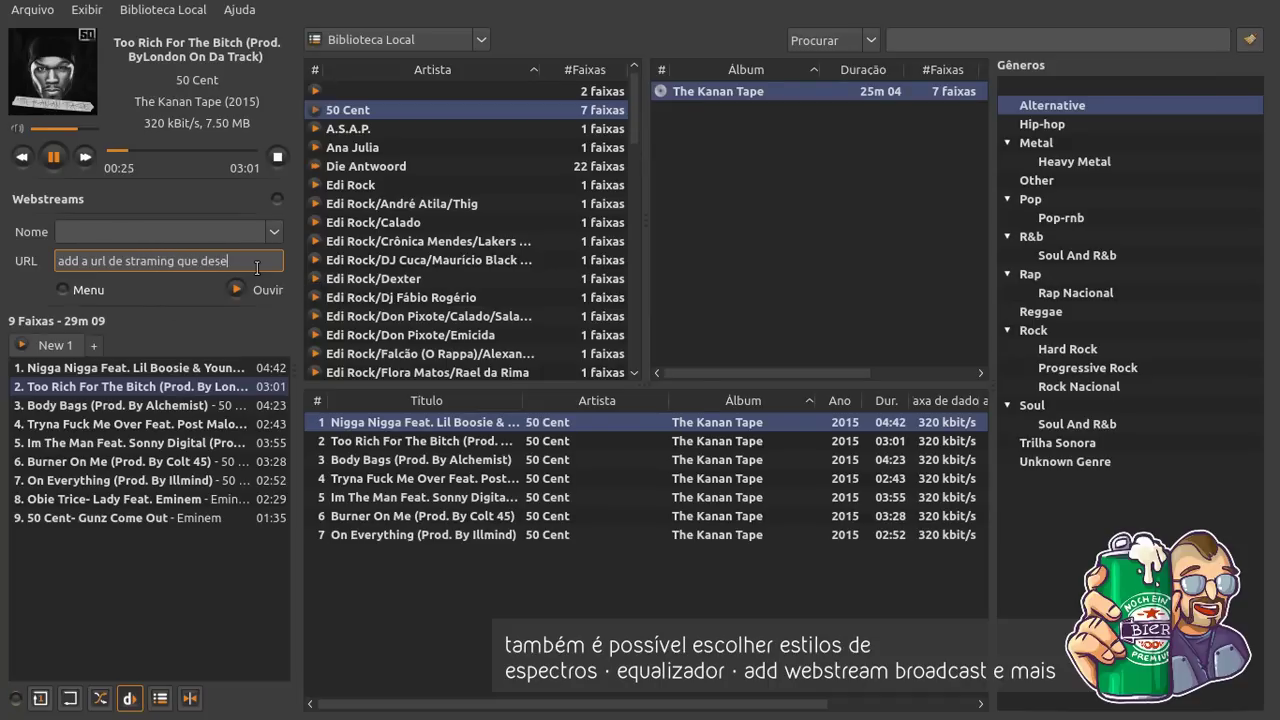
type("jar")
left_click_drag(256, 267, 58, 262)
key("BackSpace")
- View the Podcasts plugin, followed by the Listas de Reprodução plugin
left_click(86, 9)
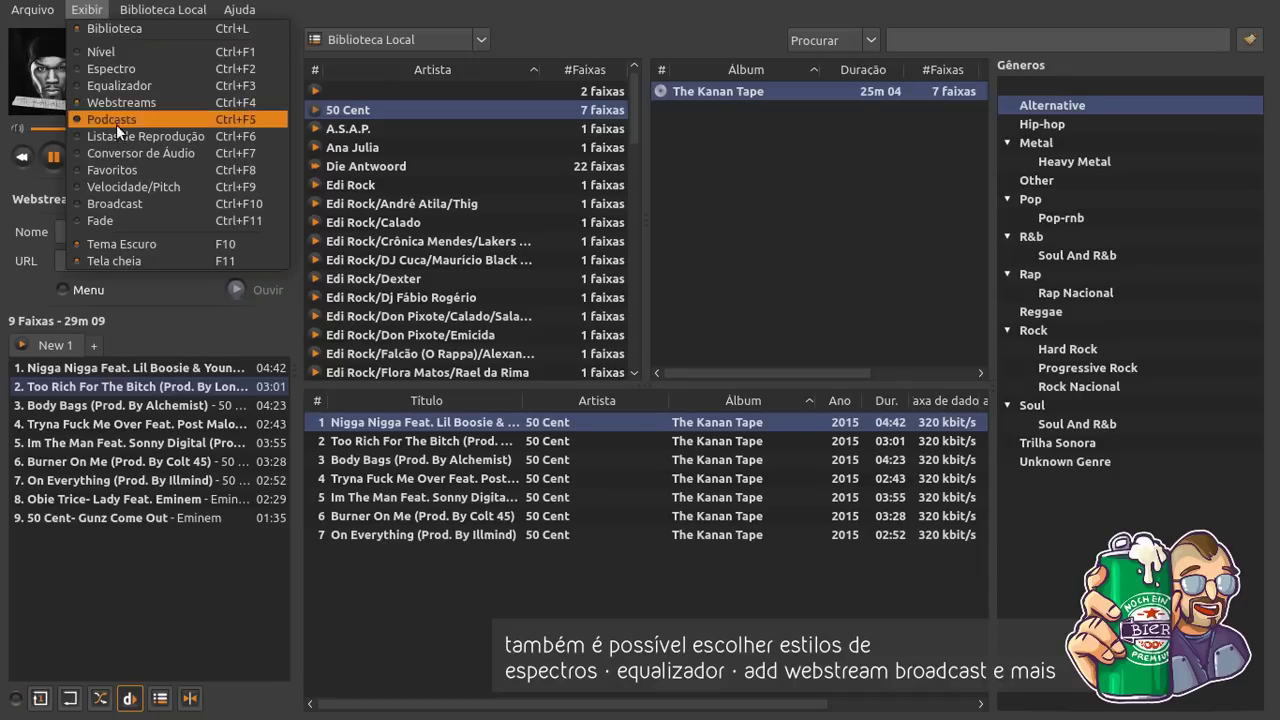
left_click(172, 124)
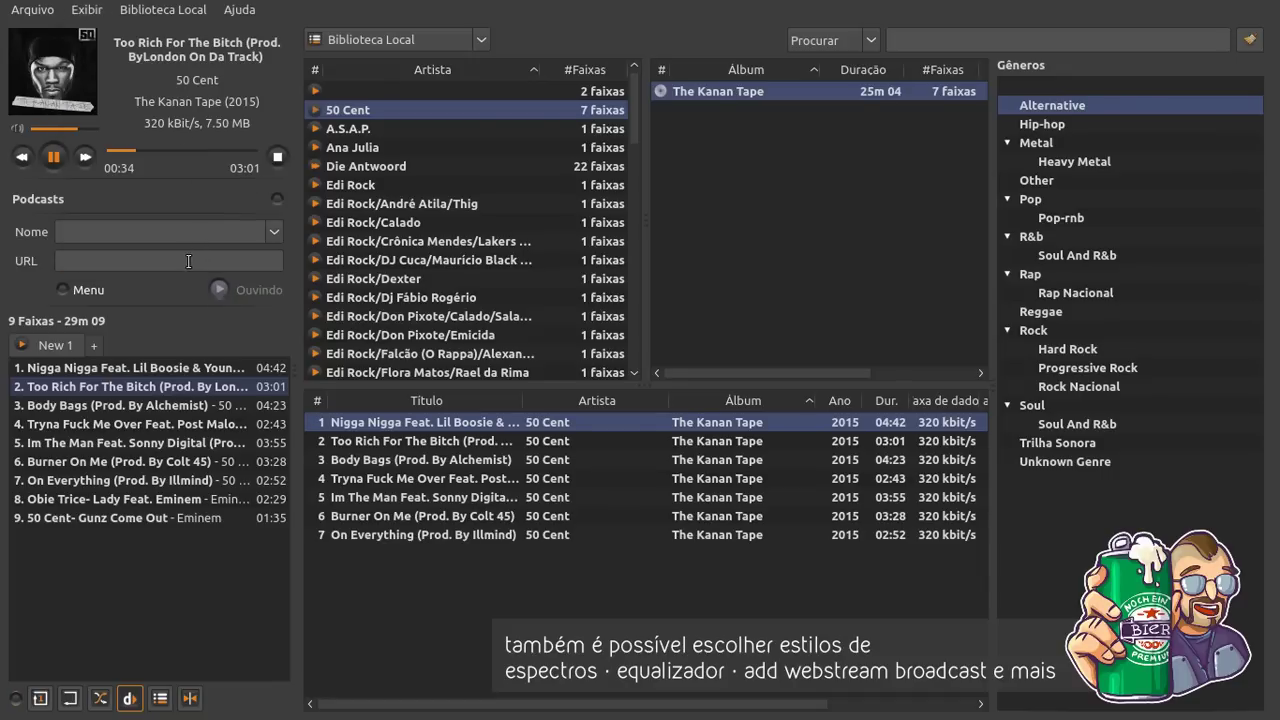
left_click(204, 231)
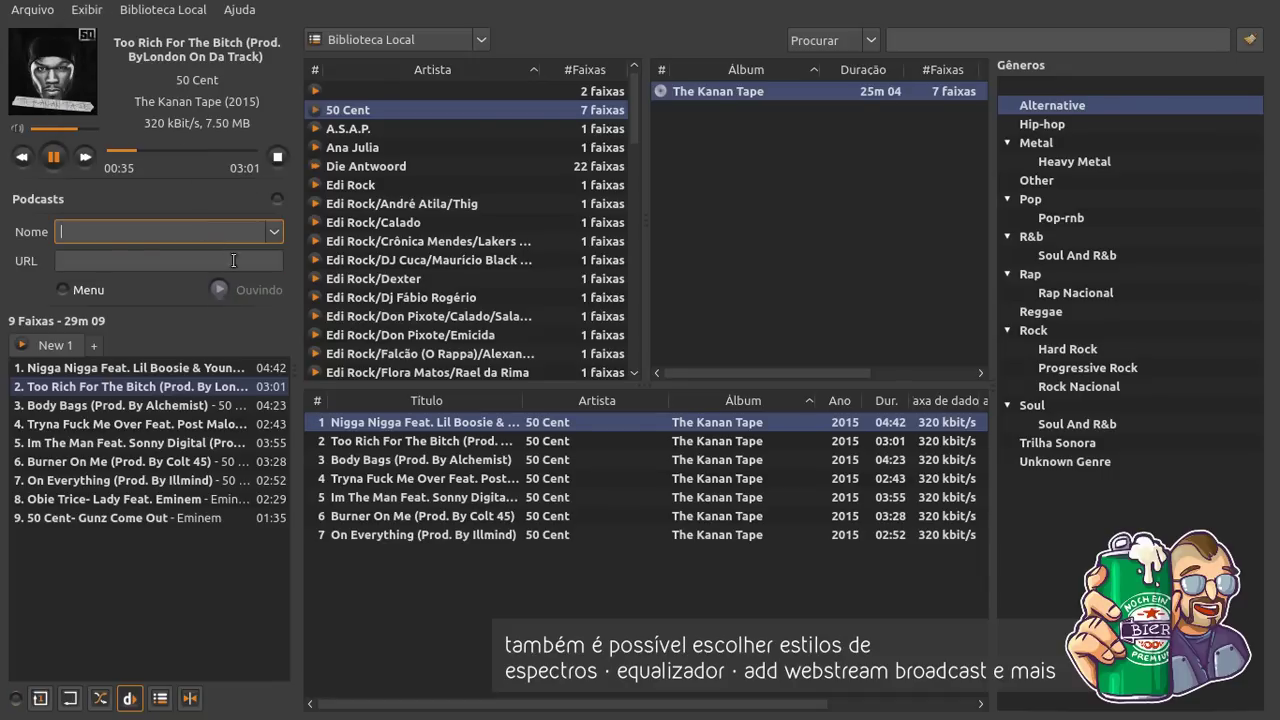
left_click(86, 9)
left_click(202, 136)
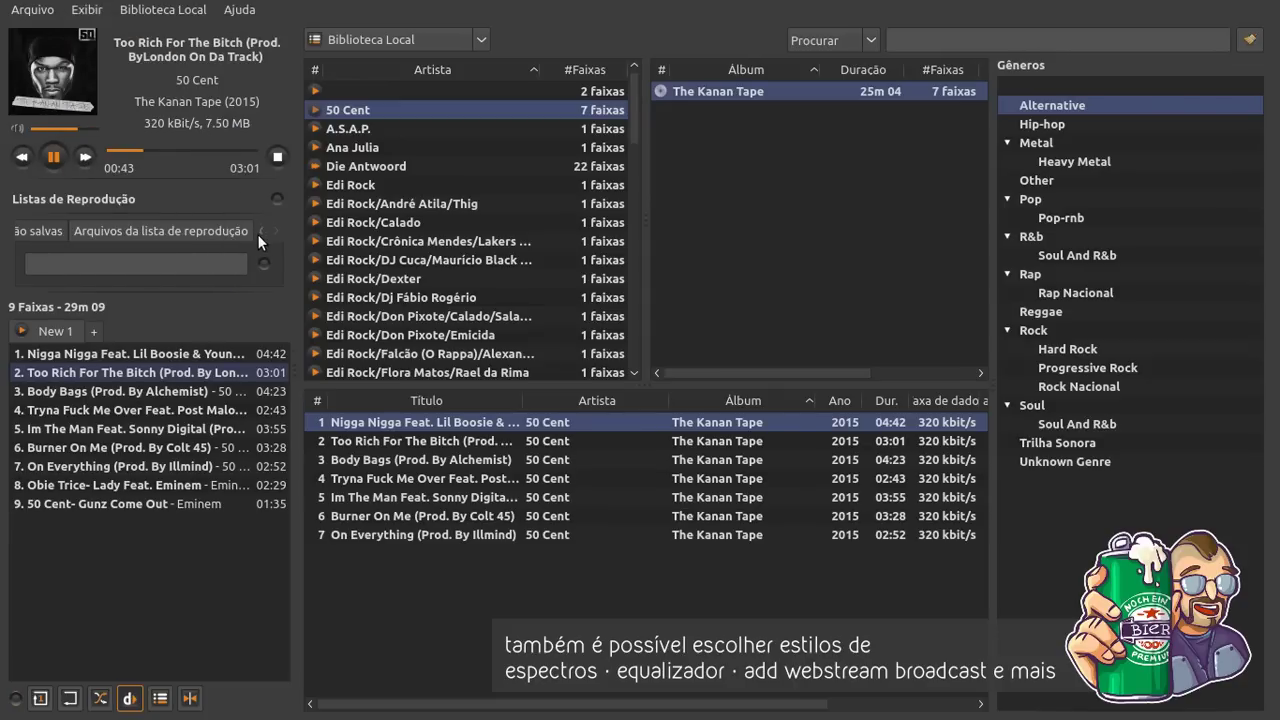
- Show the audio converter (Conversor de Áudio) and set it to a constant data rate with quality 320
left_click(86, 9)
left_click(118, 158)
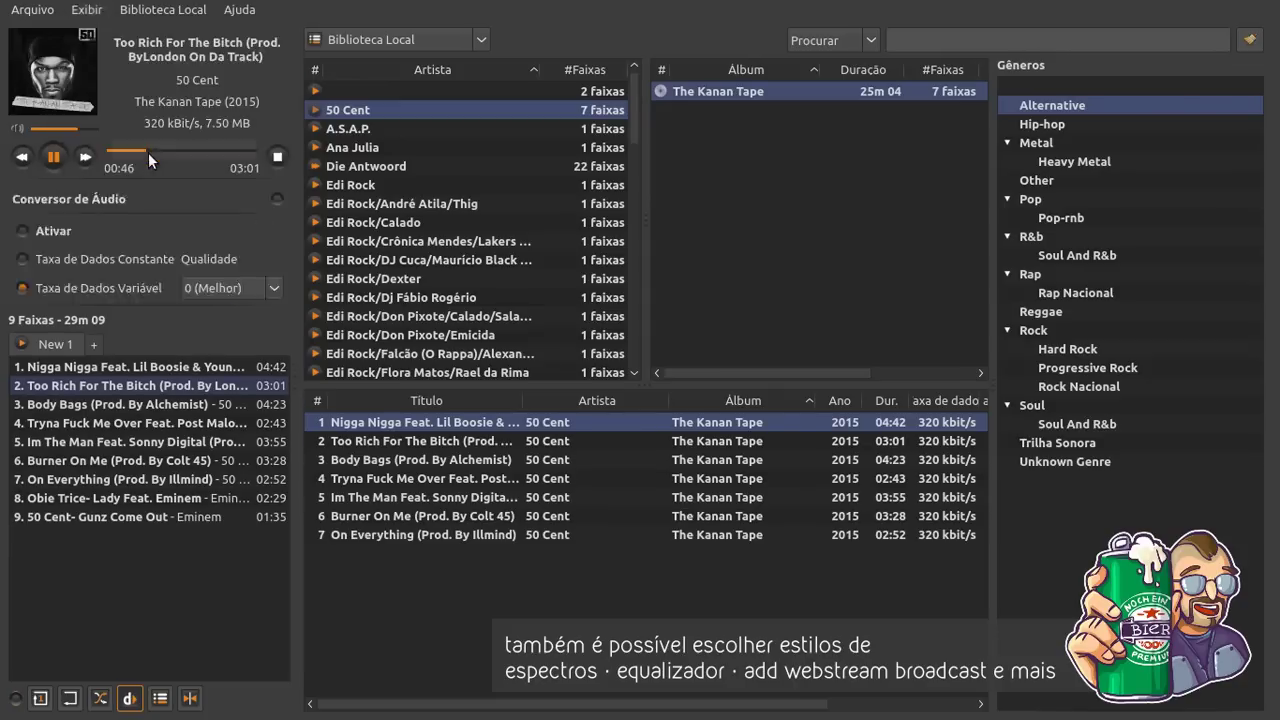
left_click(222, 289)
left_click(270, 296)
left_click(88, 266)
left_click(272, 292)
left_click(262, 343)
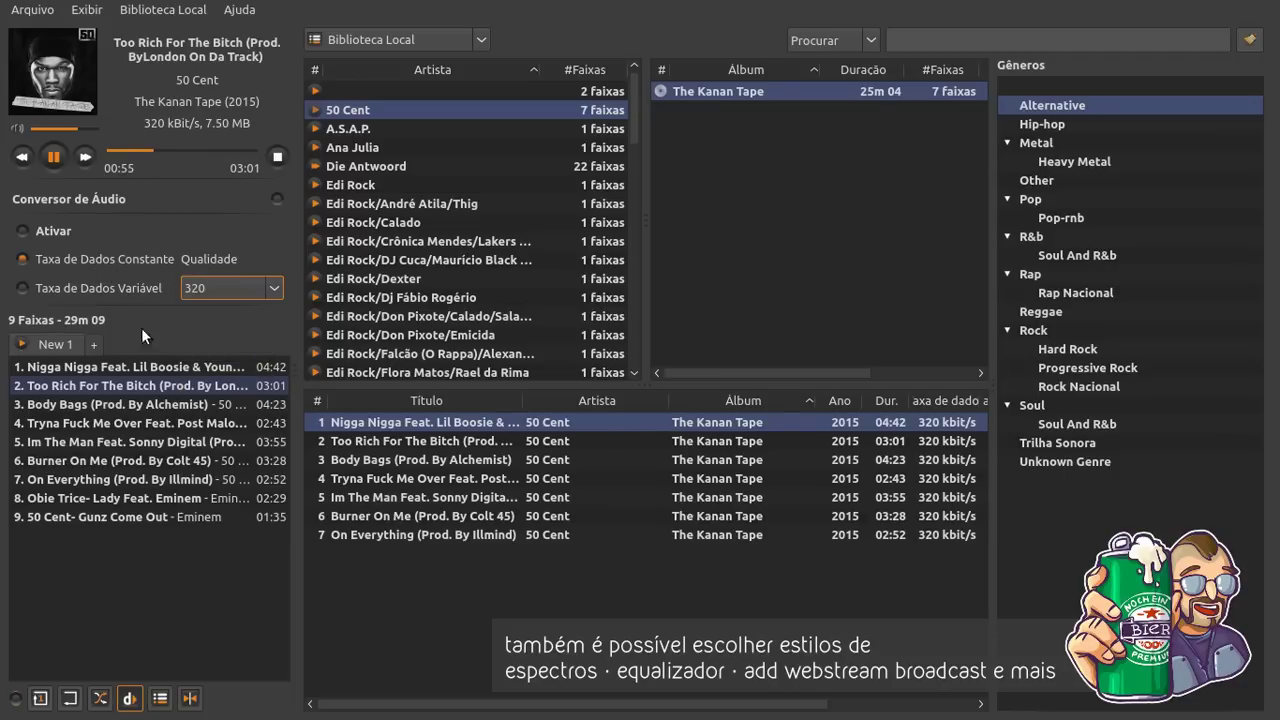
- Set the audio converter to variable data rate with quality 0 (Melhor), and try activating it, cancelling the target directory choice
left_click(84, 289)
left_click(270, 291)
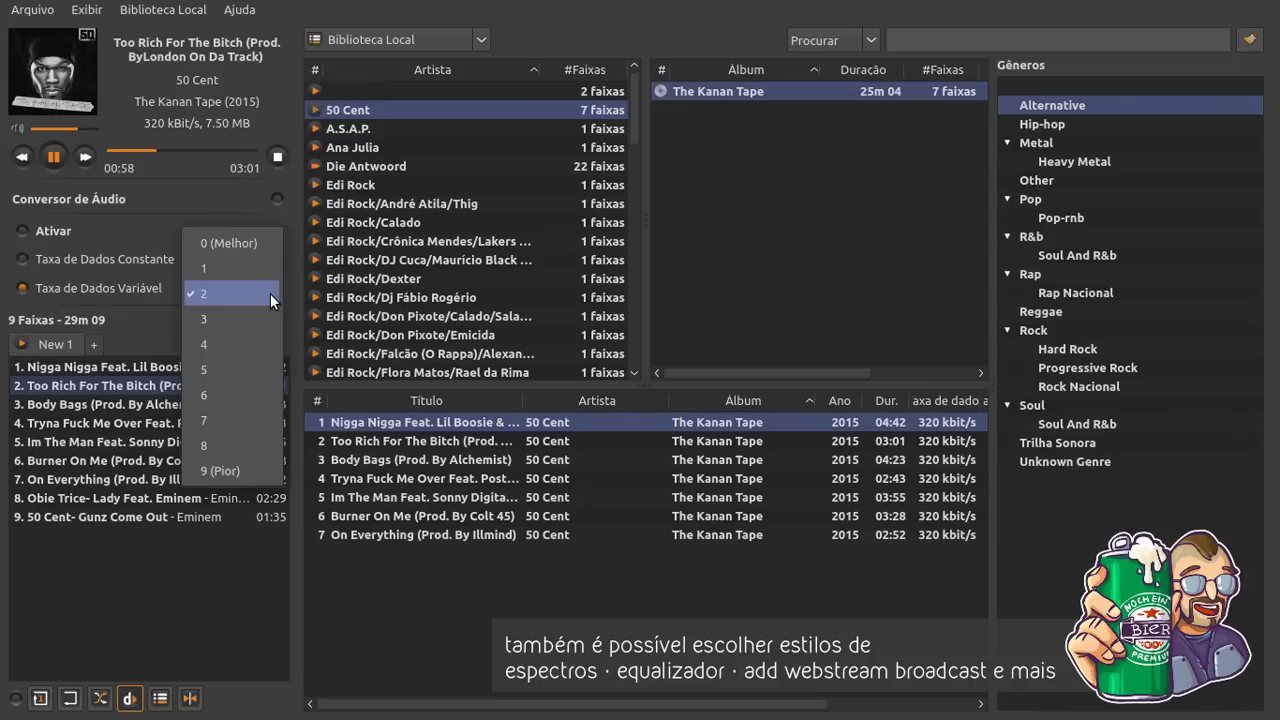
left_click(259, 249)
left_click(56, 233)
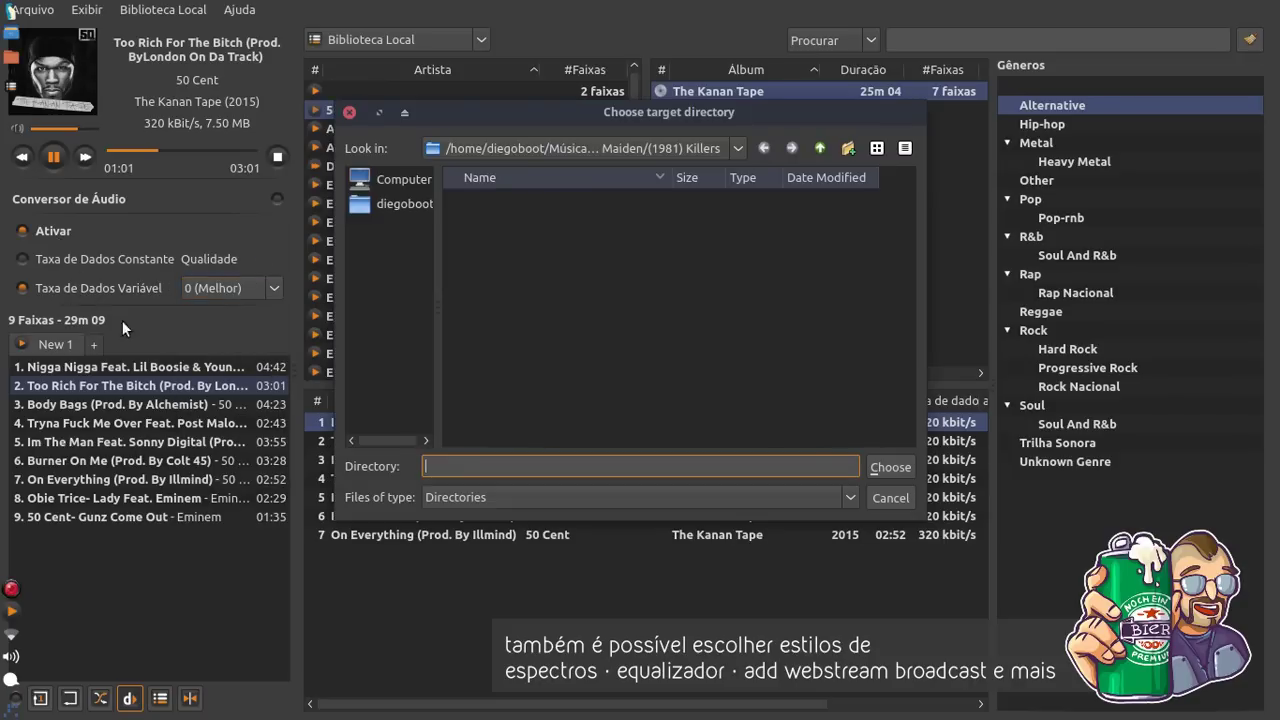
key("Escape")
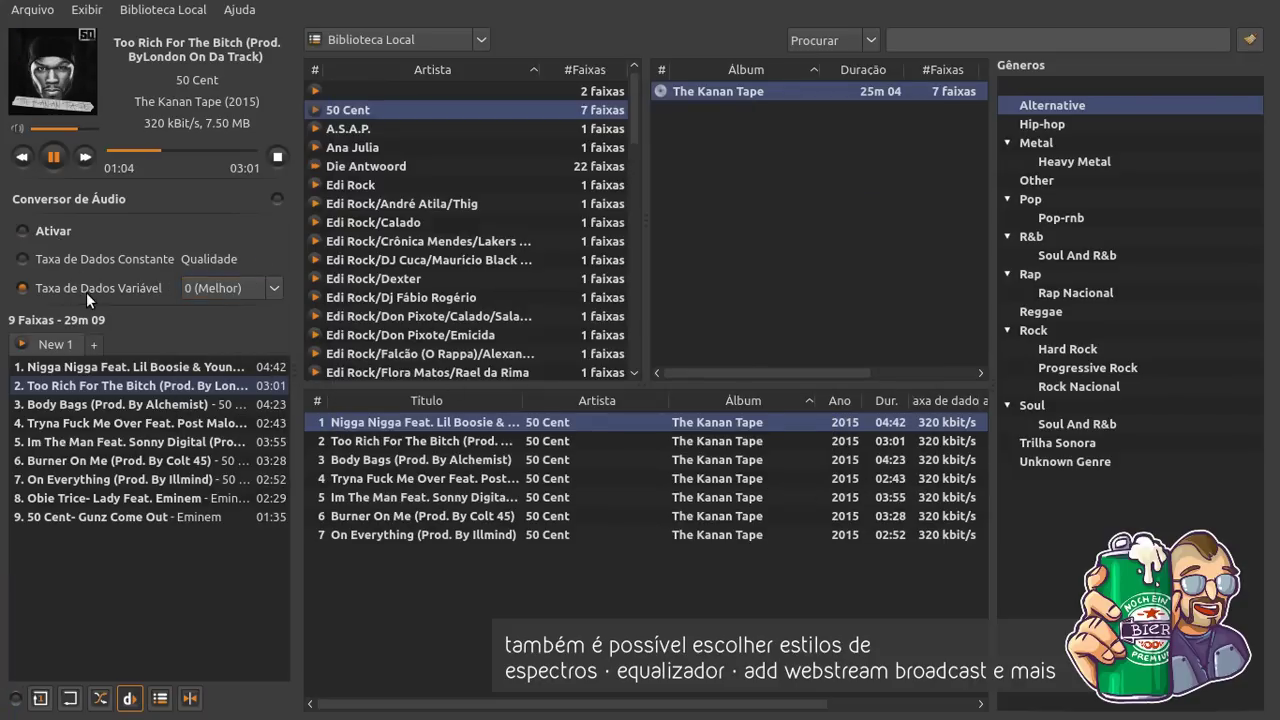
- View the Favoritos plugin, followed by the Velocidade/Pitch plugin
left_click(86, 9)
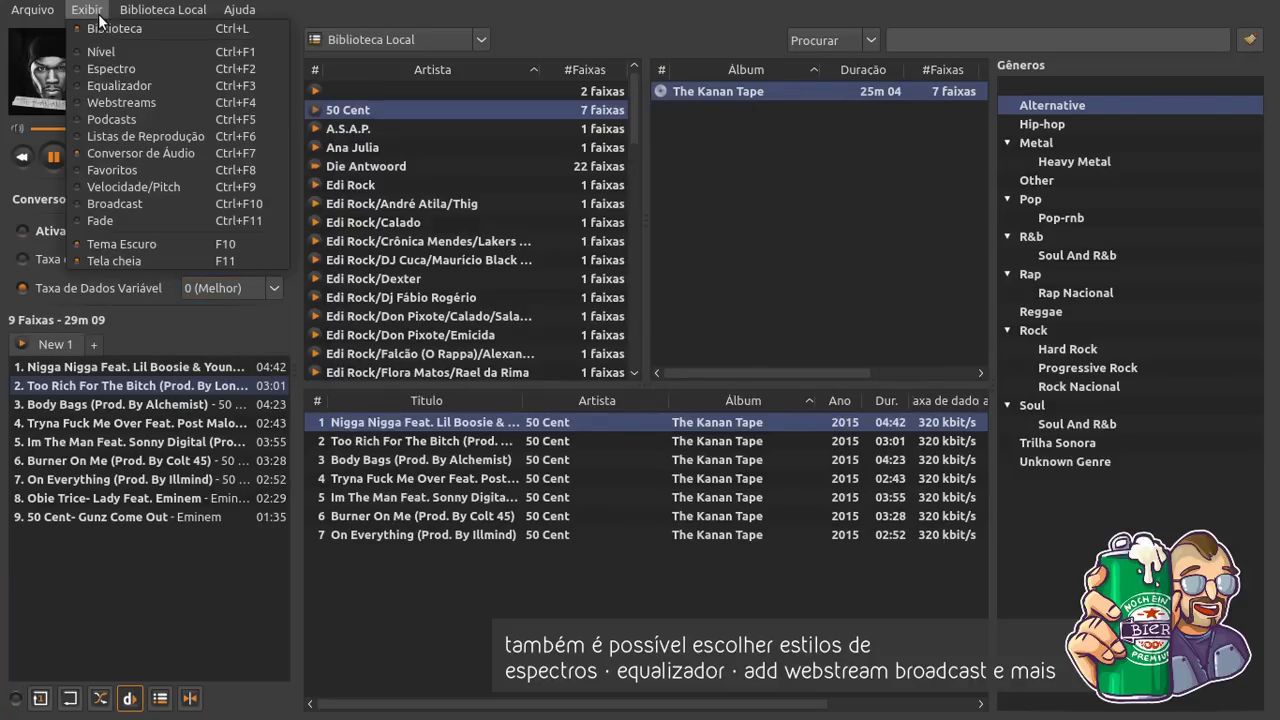
left_click(160, 174)
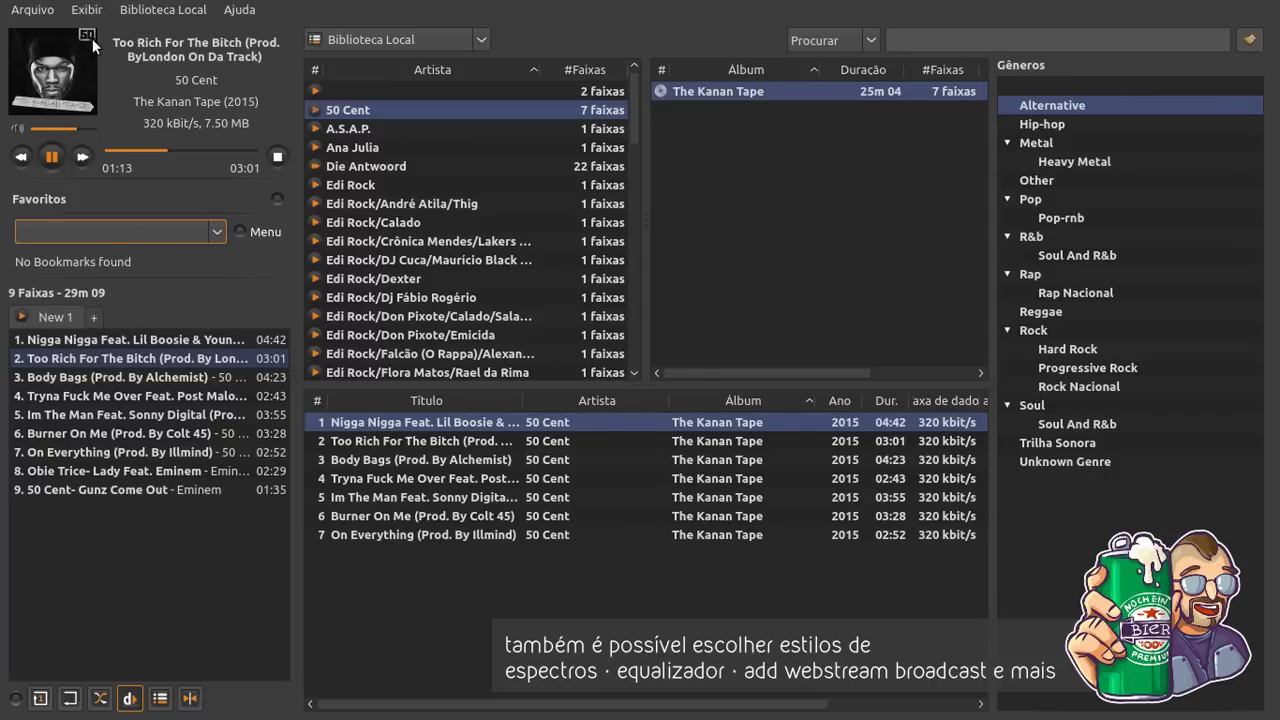
left_click(86, 9)
left_click(204, 188)
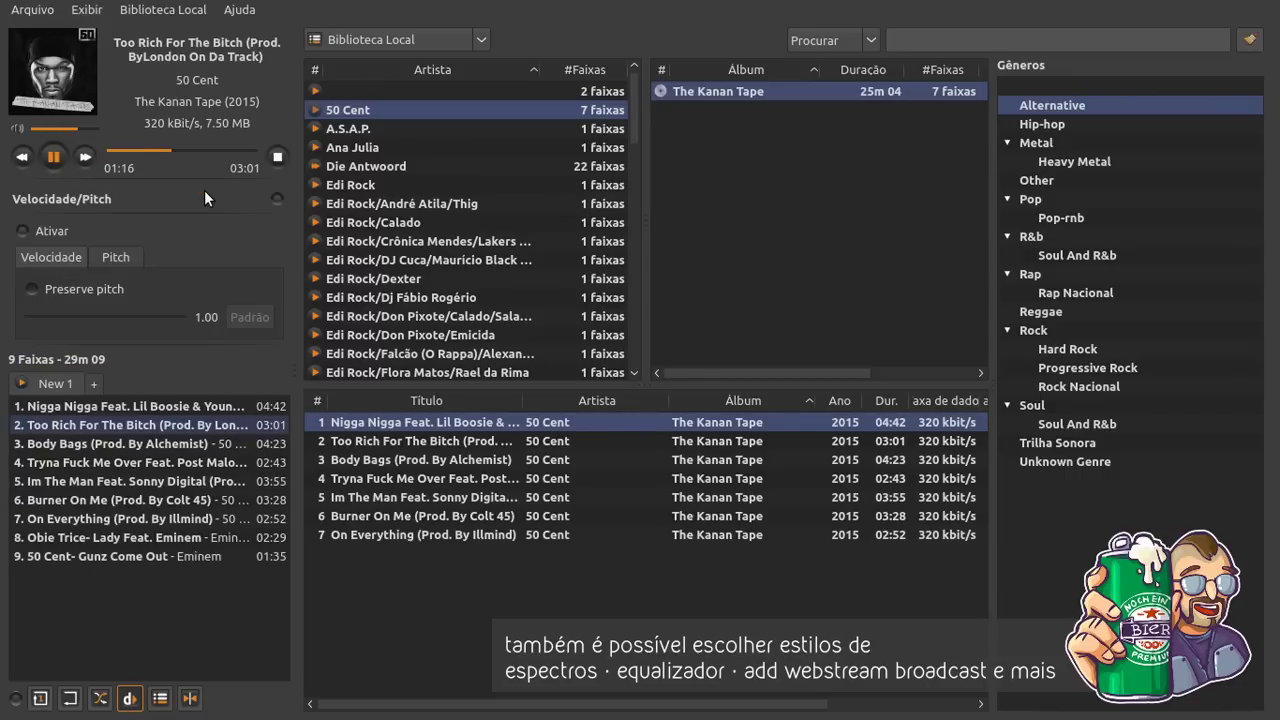
- Activate the speed control, raise the playback speed to about 1.36, return it to 1.00 and deactivate the control
left_click(61, 258)
left_click_drag(122, 314, 163, 317)
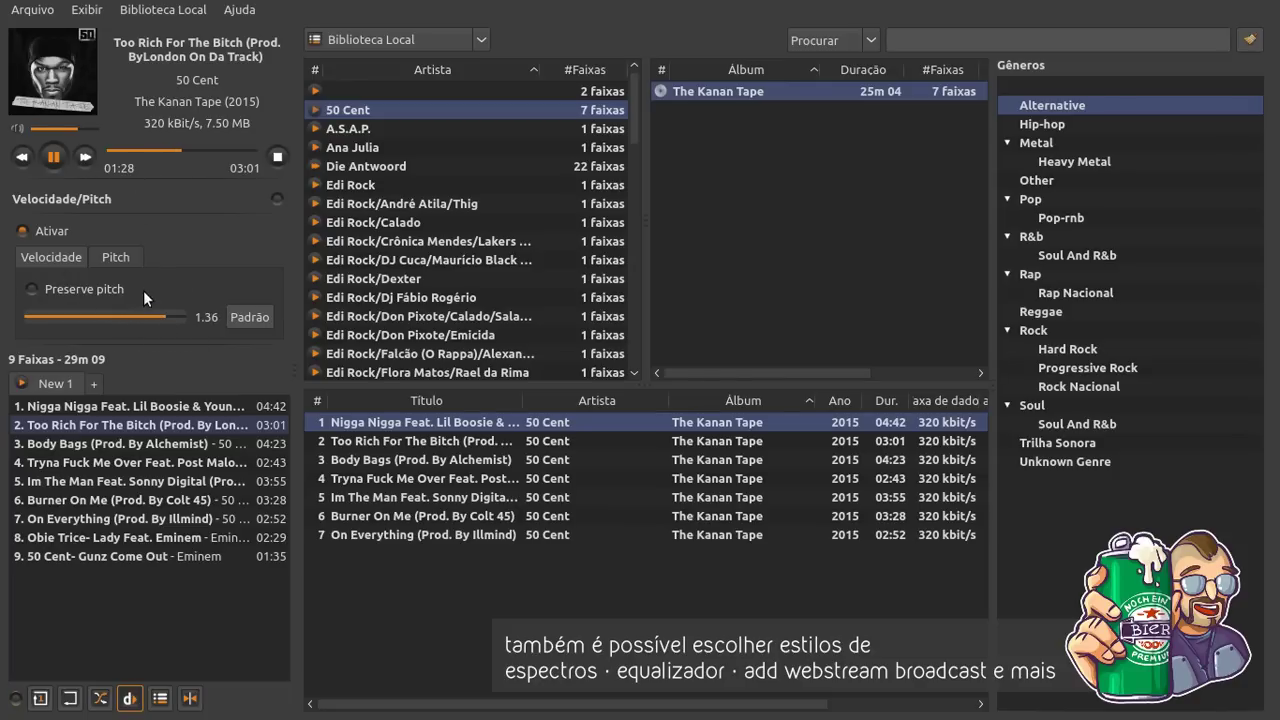
left_click_drag(160, 316, 105, 312)
left_click(23, 231)
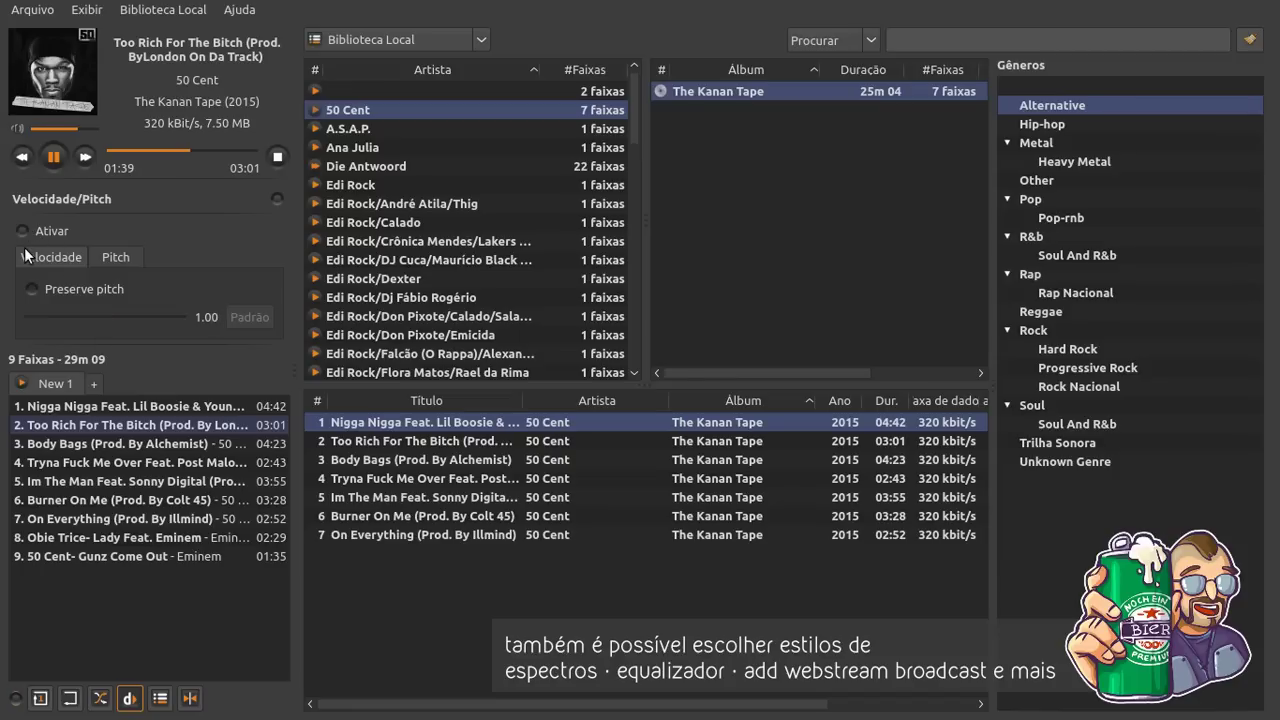
- View the Pitch settings and show the Broadcast plugin
left_click(112, 257)
left_click(86, 9)
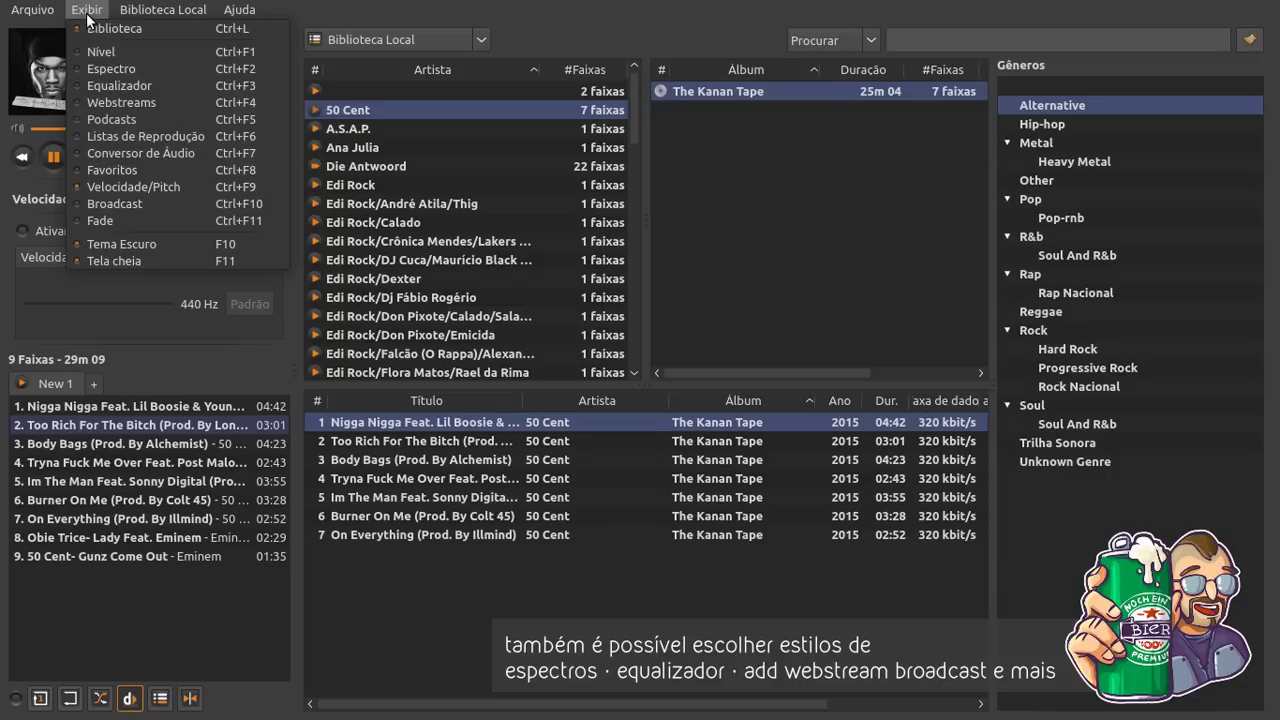
left_click(139, 207)
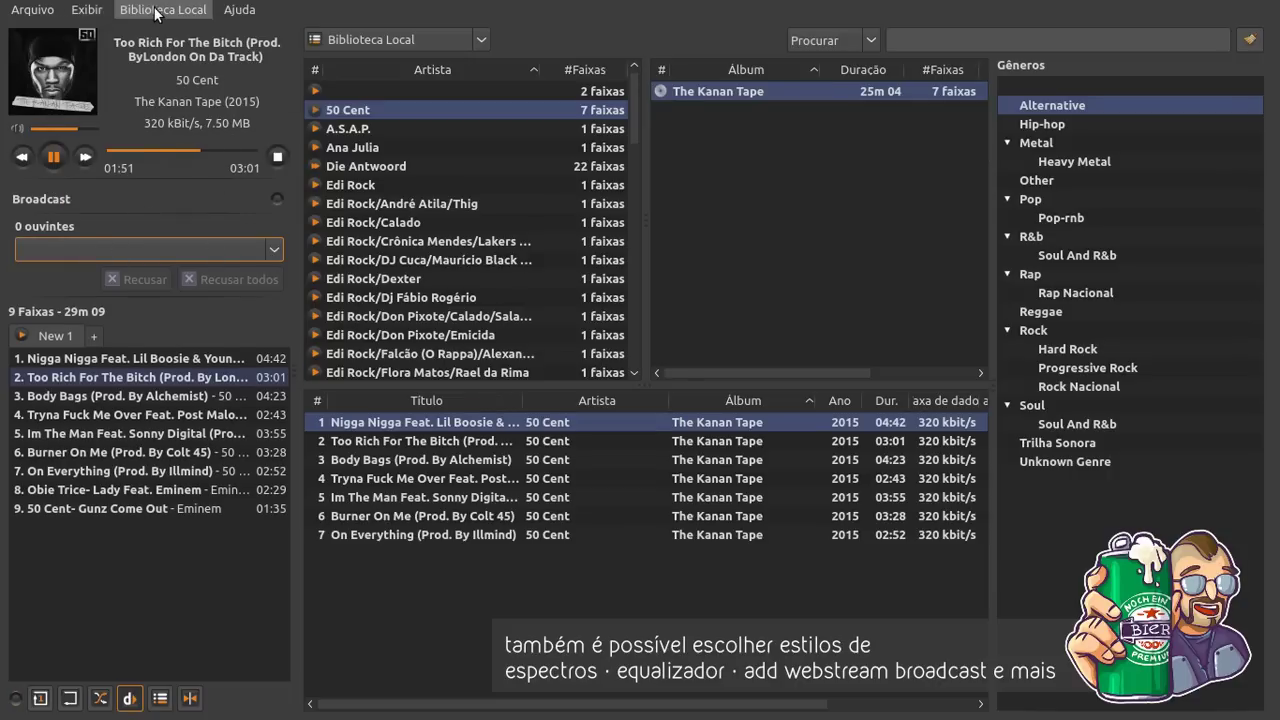
- Show the Fade plugin and toggle its activation on and off
left_click(86, 9)
left_click(107, 220)
left_click(21, 237)
left_click(21, 237)
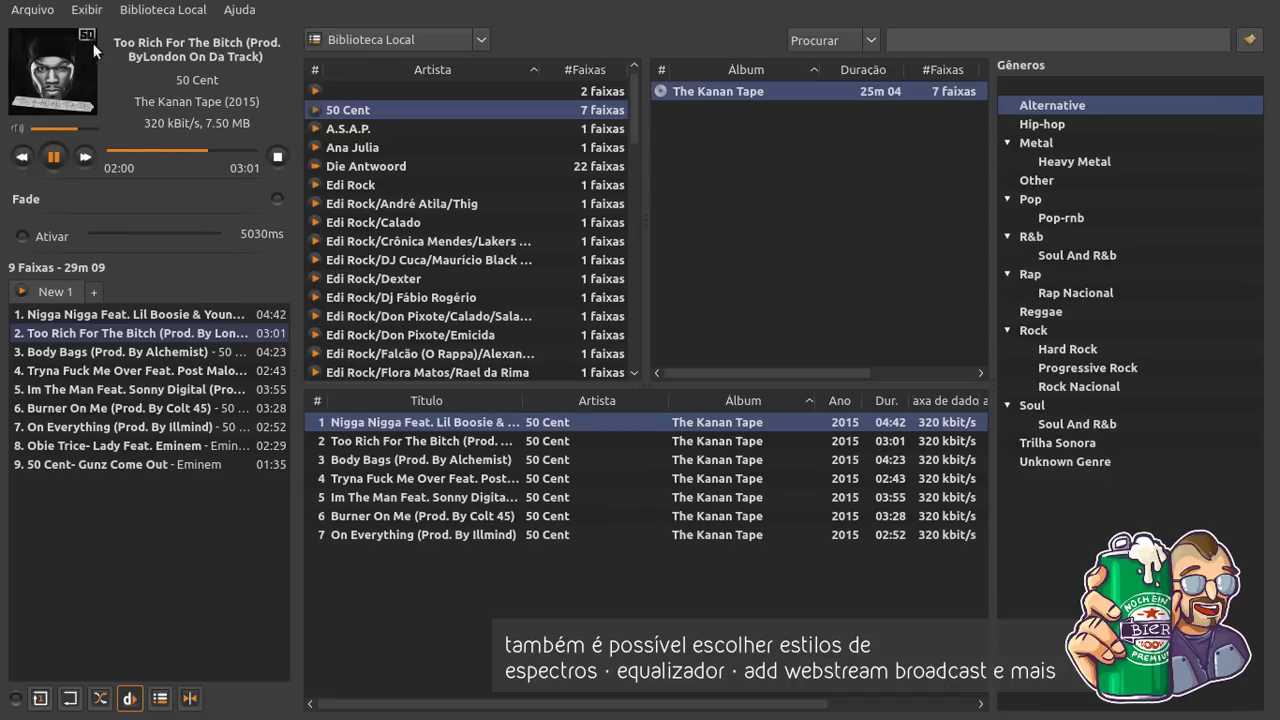
left_click(87, 10)
mouse_move(160, 10)
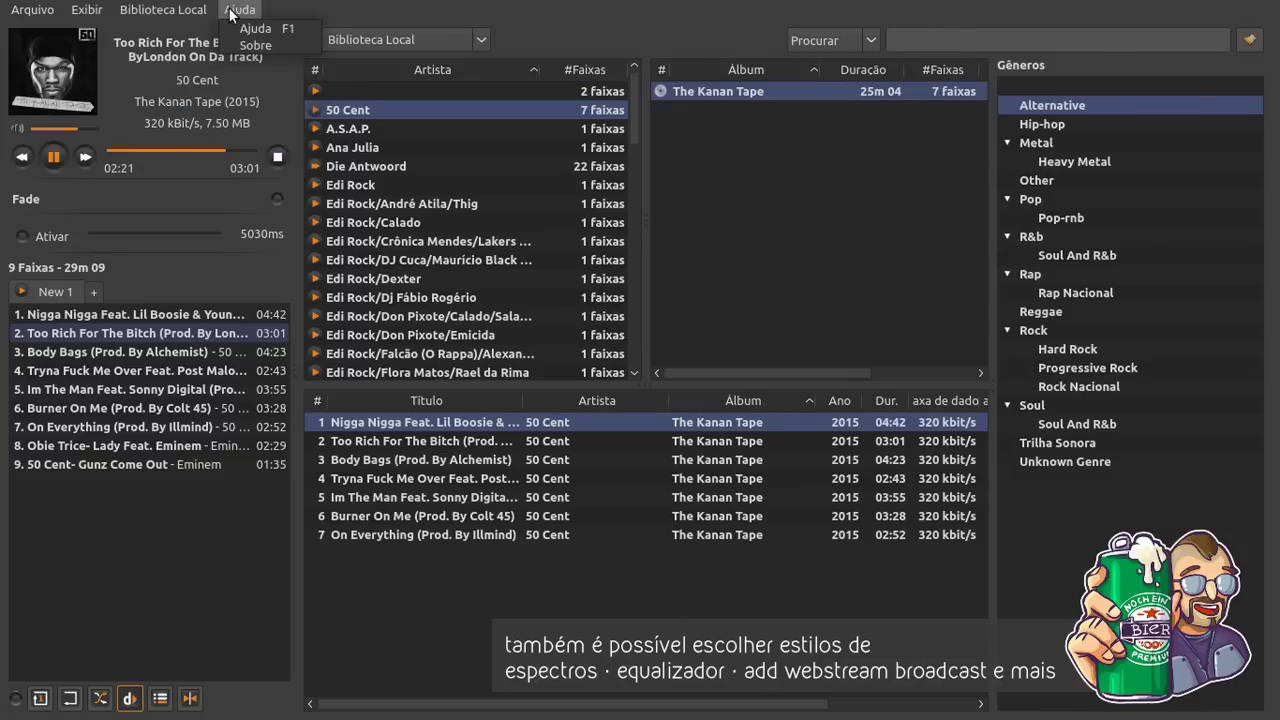
left_click(255, 28)
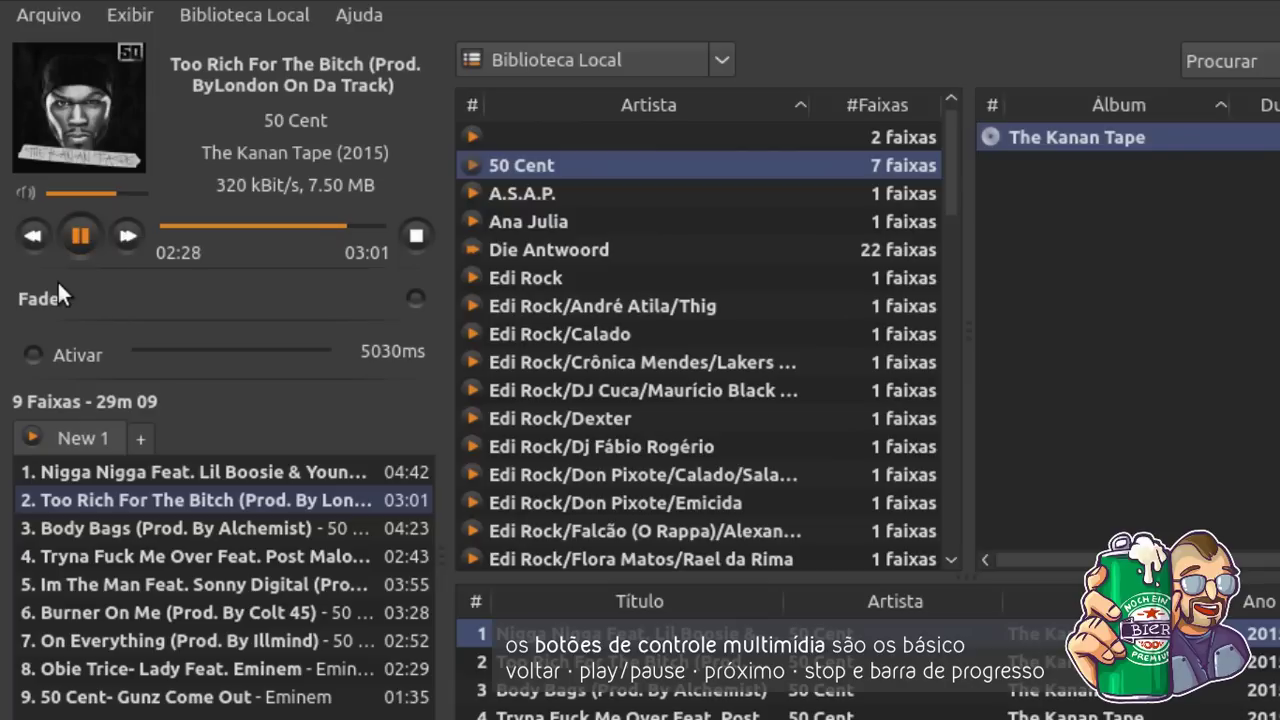
- Try the next and previous track controls during playback, and show the spectrum in place of the Fade plugin
left_click(112, 238)
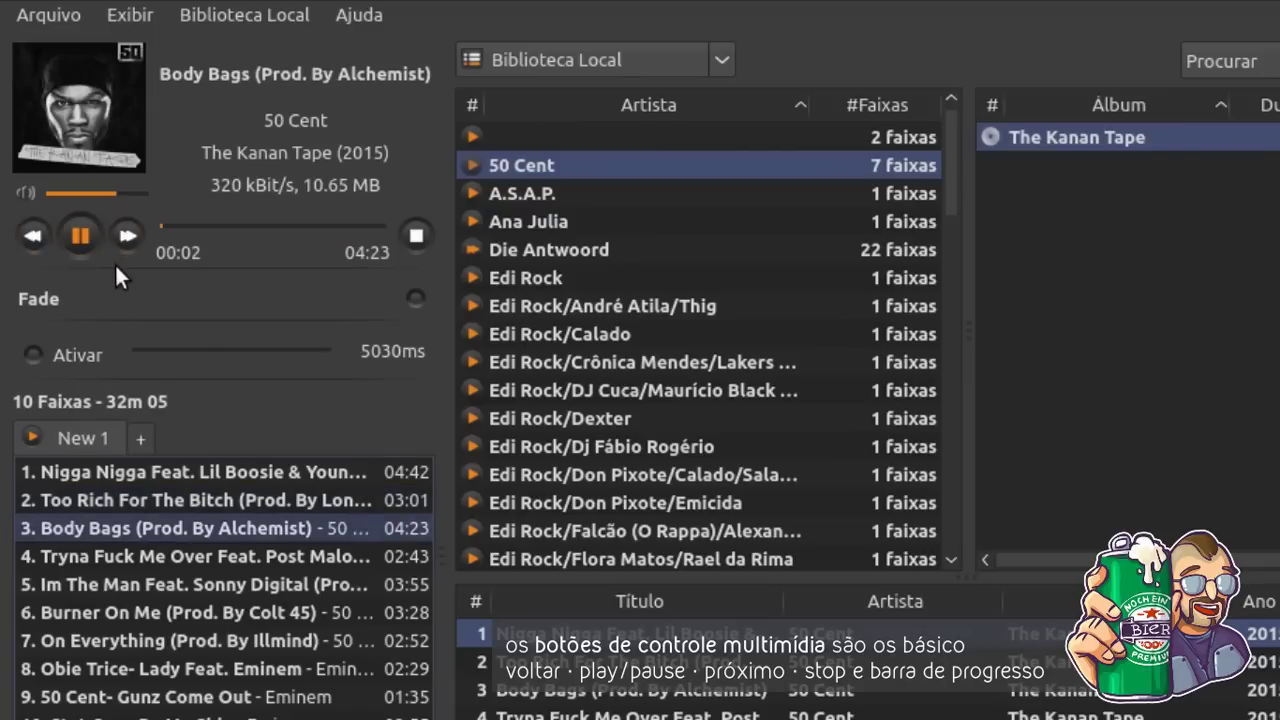
left_click(43, 242)
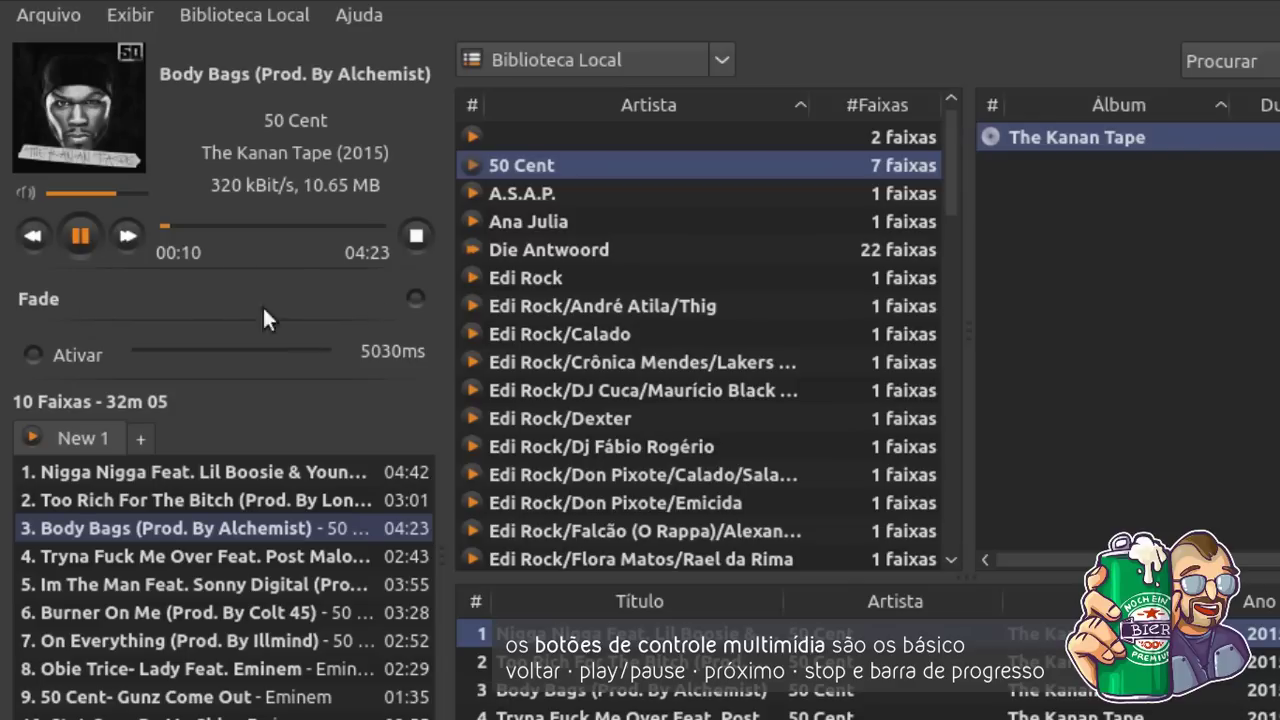
left_click(151, 16)
left_click(174, 100)
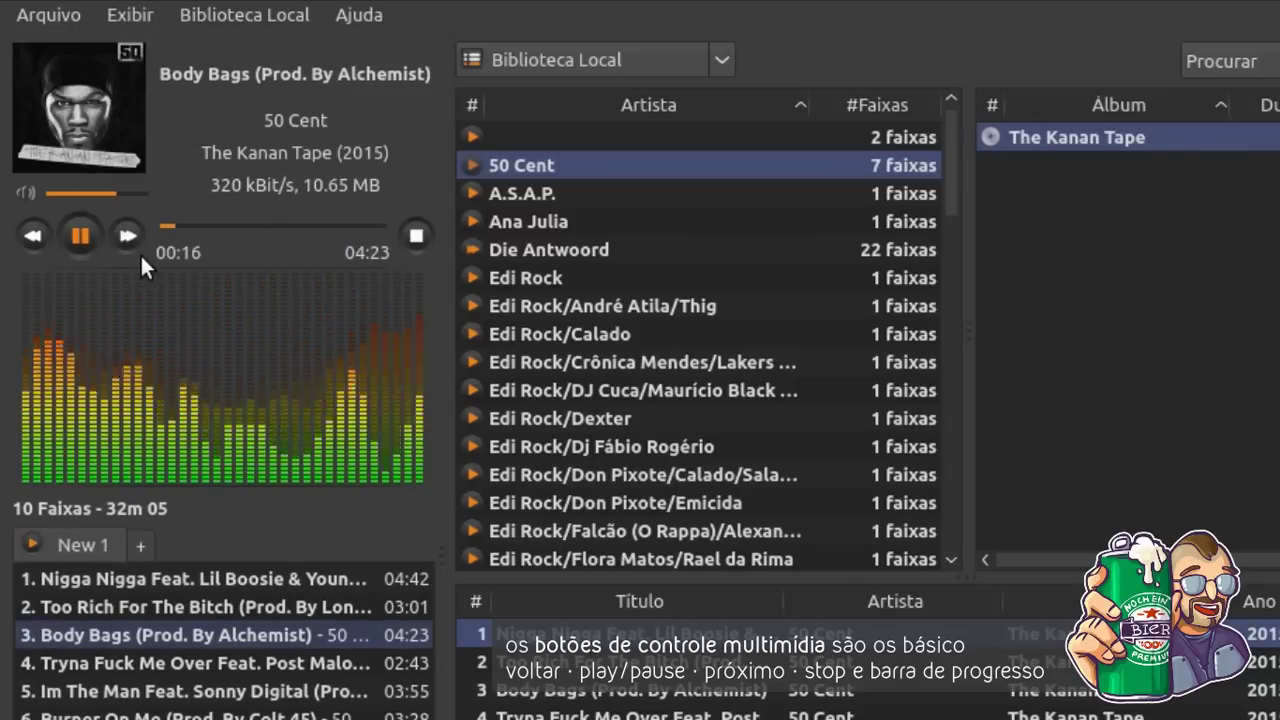
- Stop and restart playback, and advance the first track to about 03:18
left_click(415, 237)
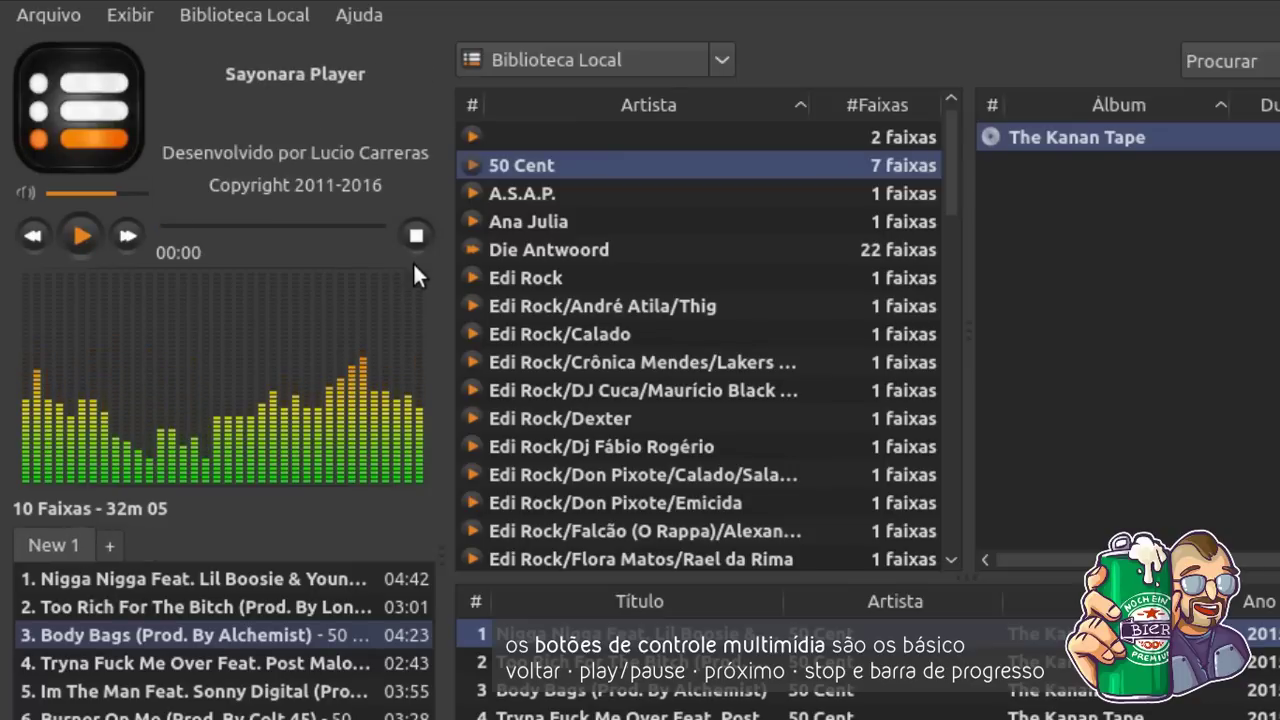
left_click(96, 246)
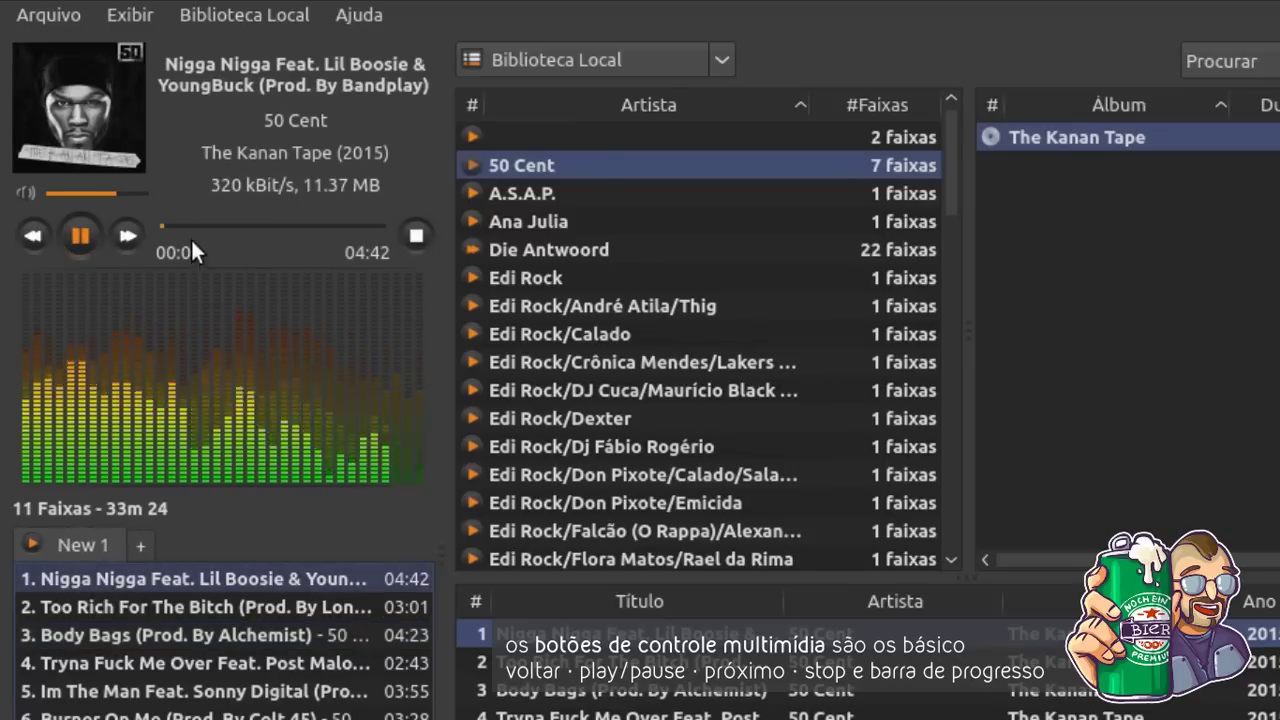
left_click_drag(182, 226, 245, 230)
left_click(318, 226)
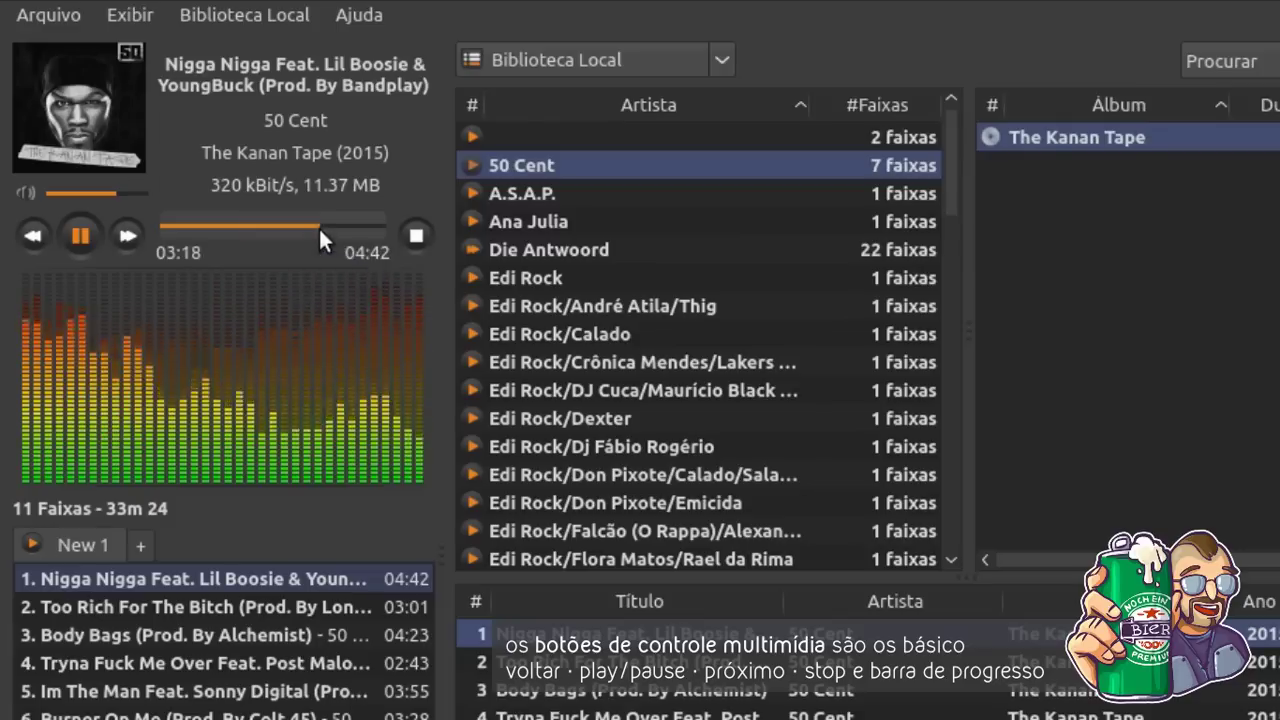
- Jump back near the start of the first track, and play track 4 of the New 1 playlist
left_click(189, 225)
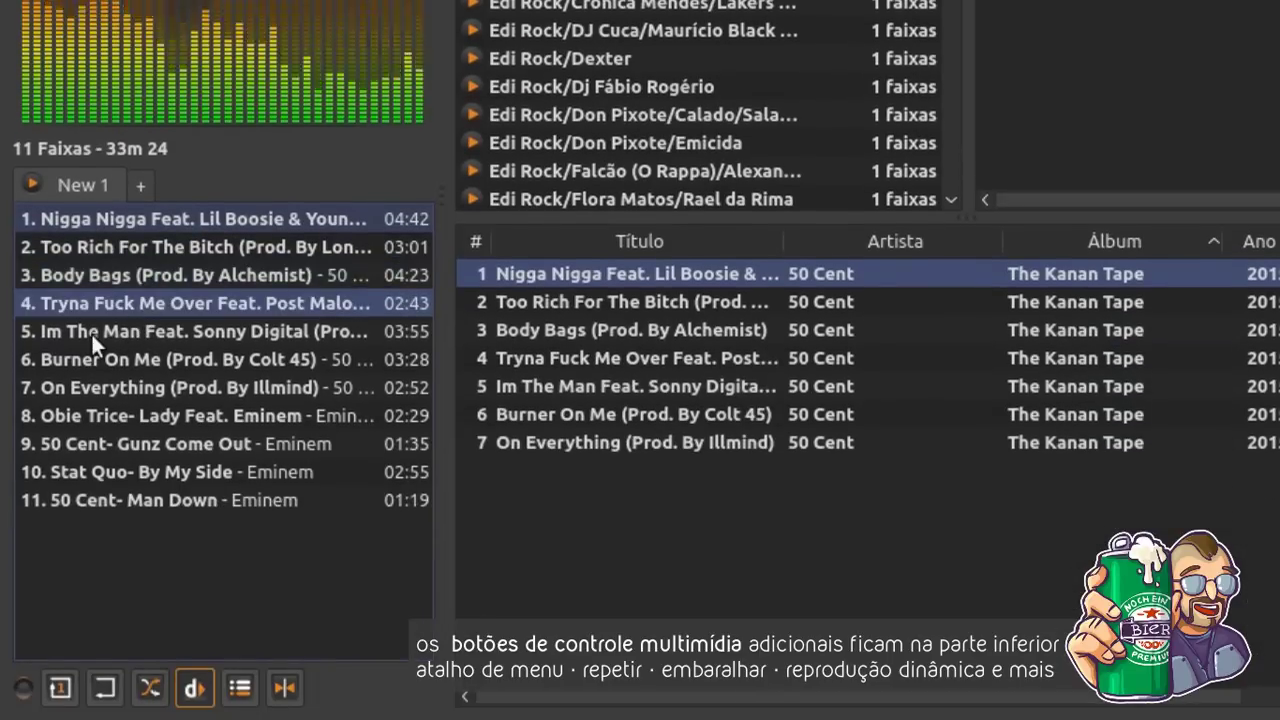
double_click(138, 309)
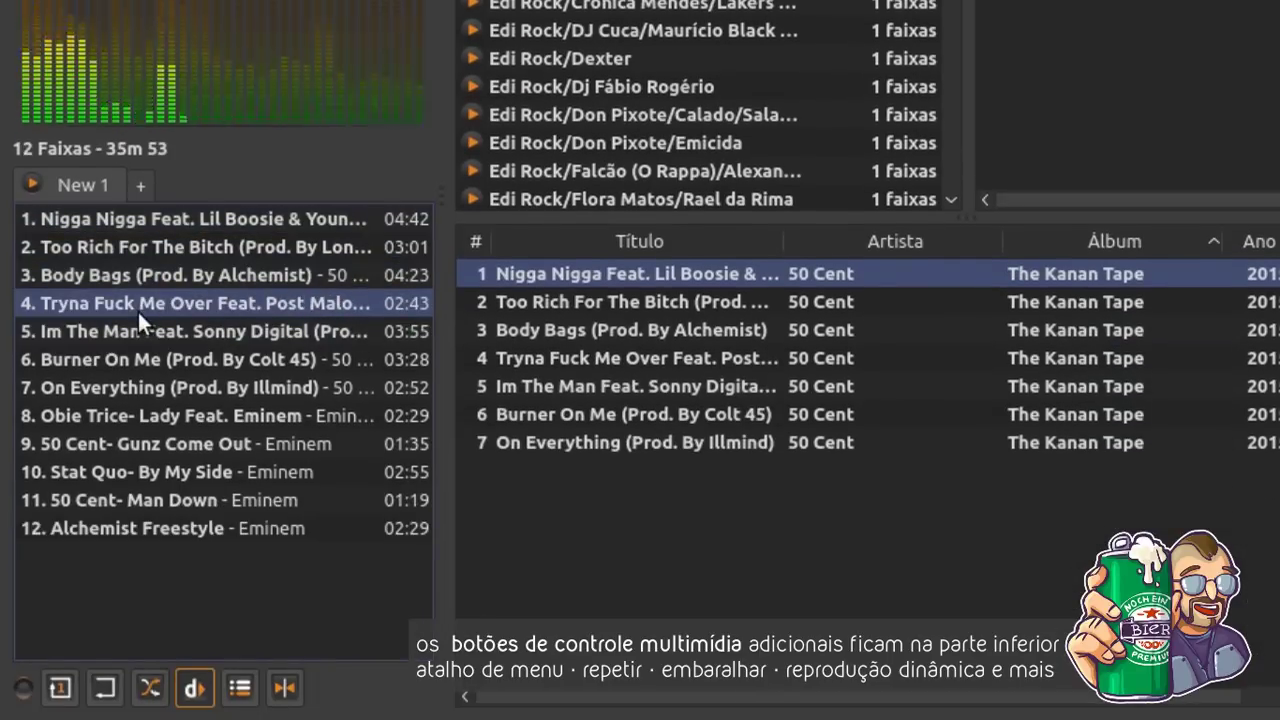
- Toggle the Adicionar playback mode on and off from the playlist's mode options
left_click(24, 688)
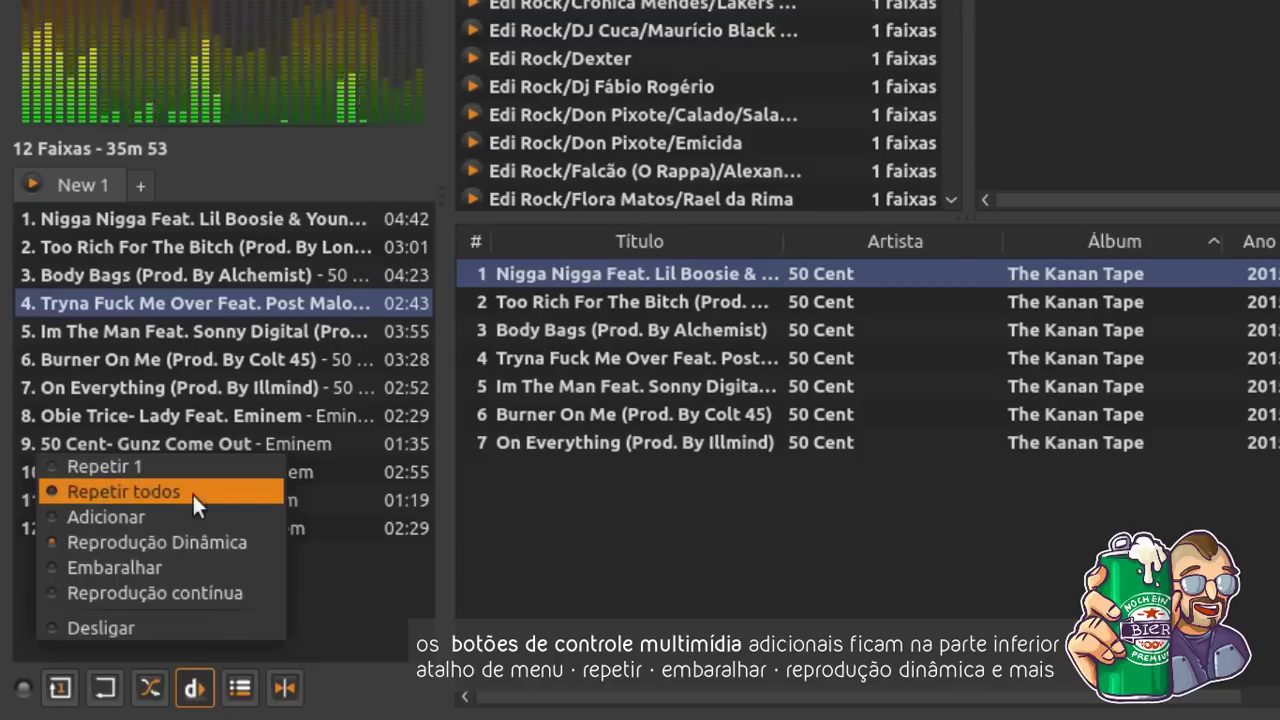
left_click(255, 516)
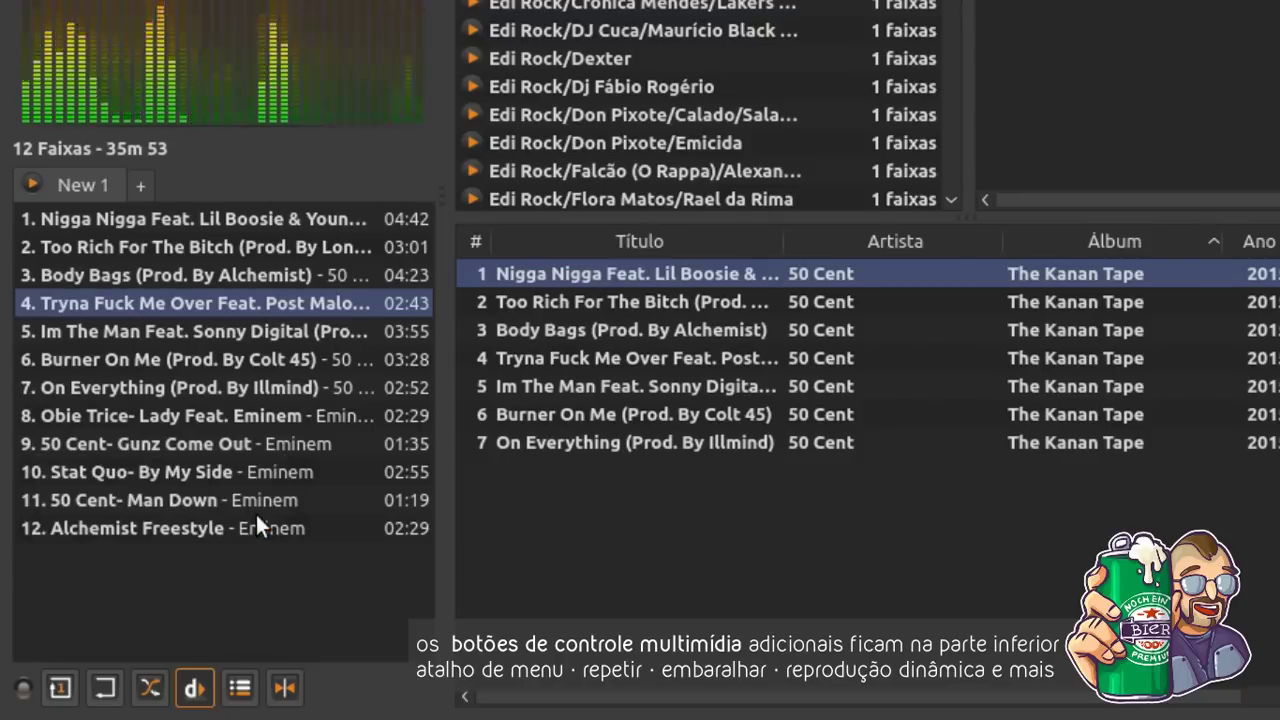
left_click(24, 689)
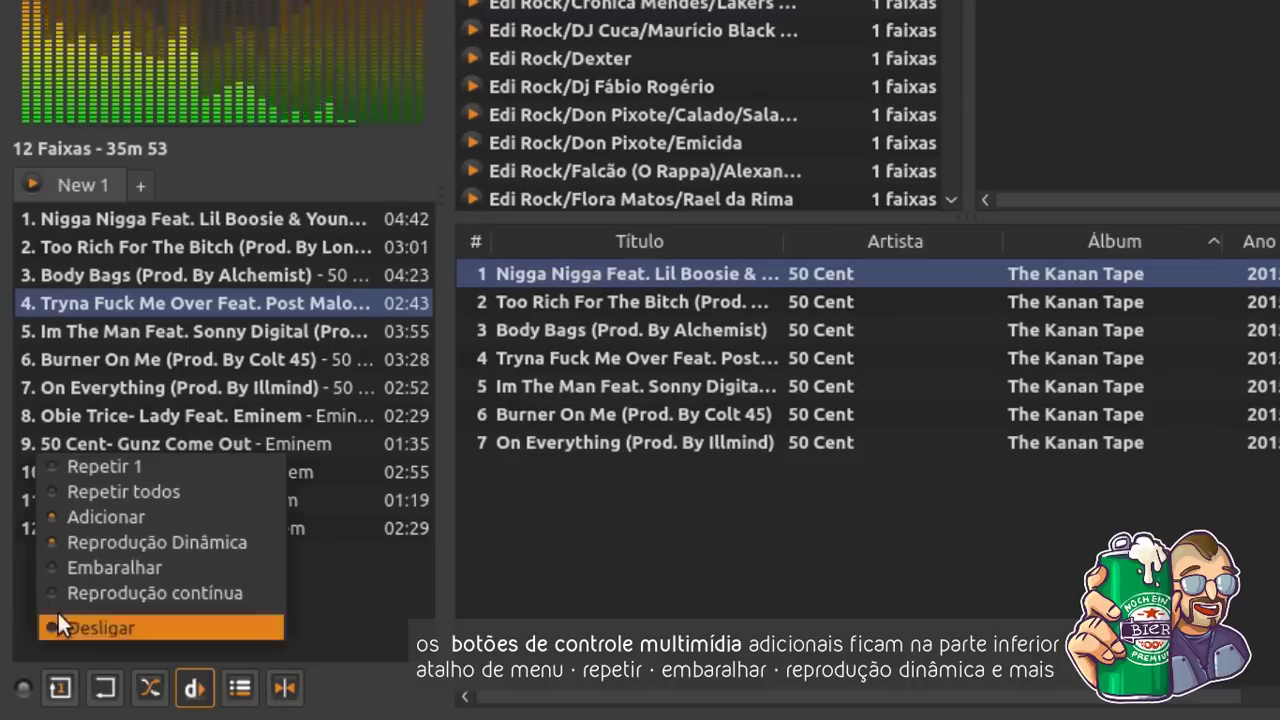
left_click(150, 518)
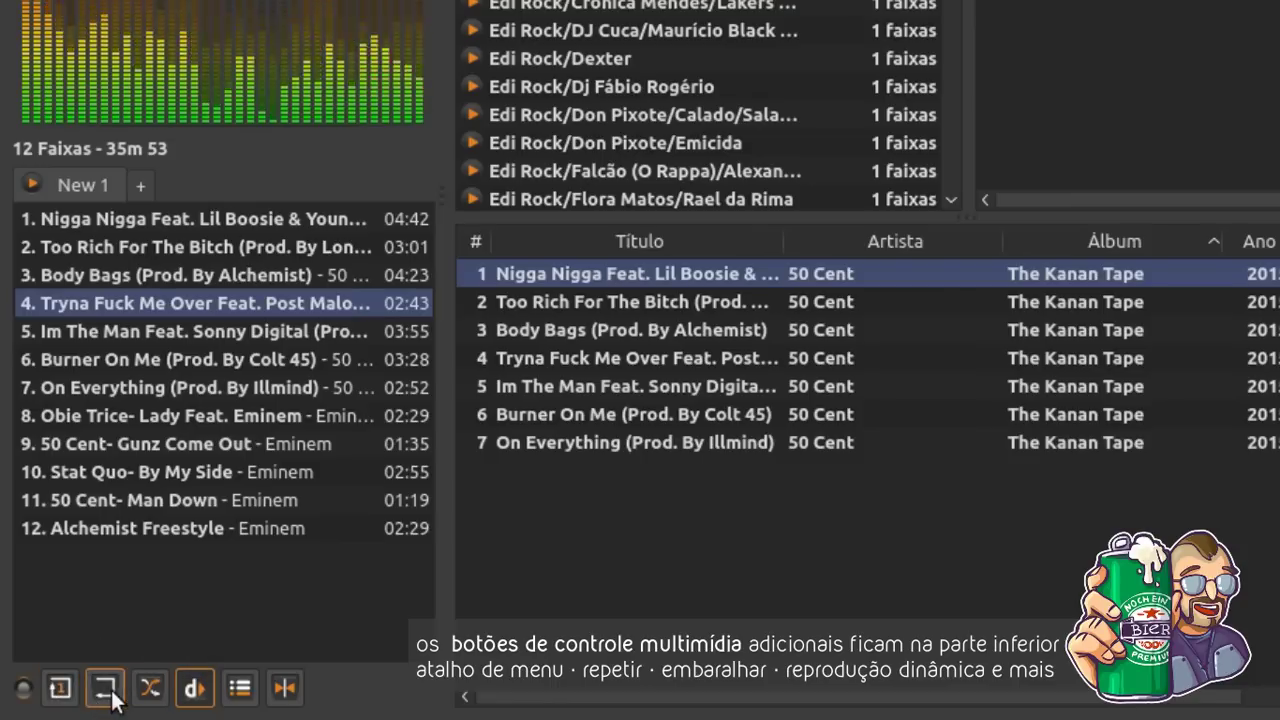
- Enable the Embaralhar, Adicionar and Reprodução contínua playback modes for the playlist
left_click(155, 688)
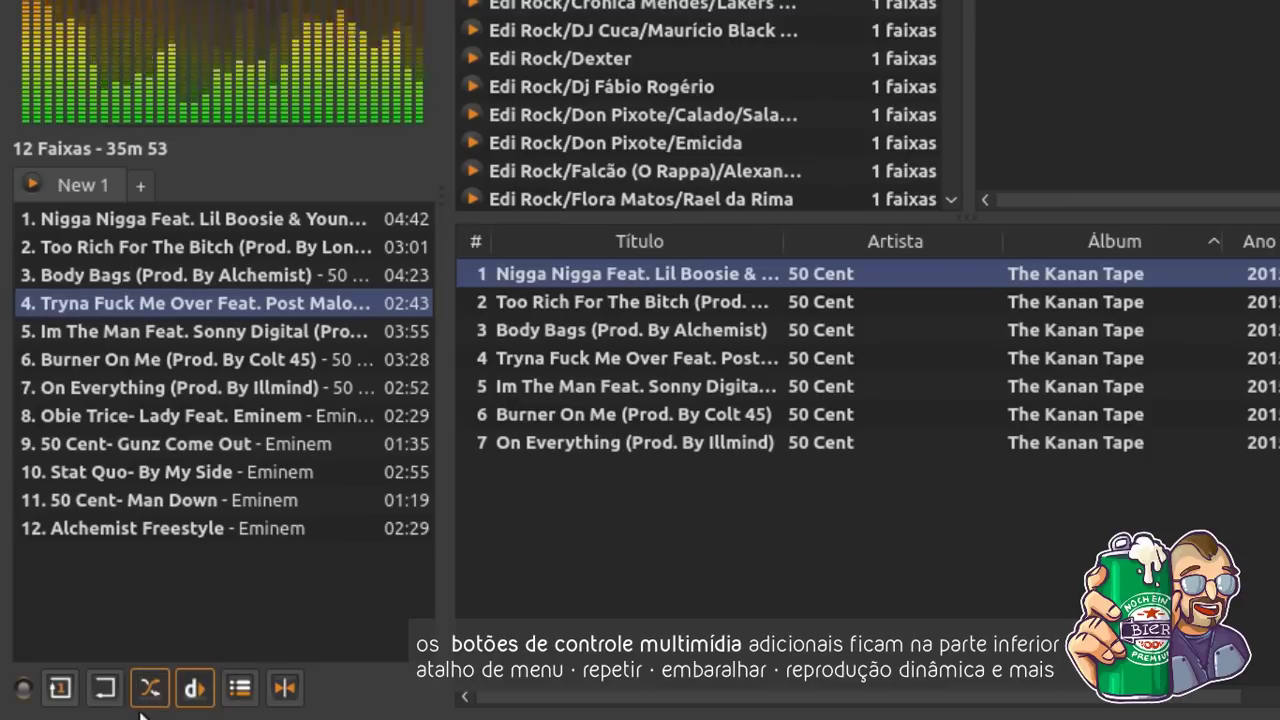
left_click(195, 692)
left_click(240, 690)
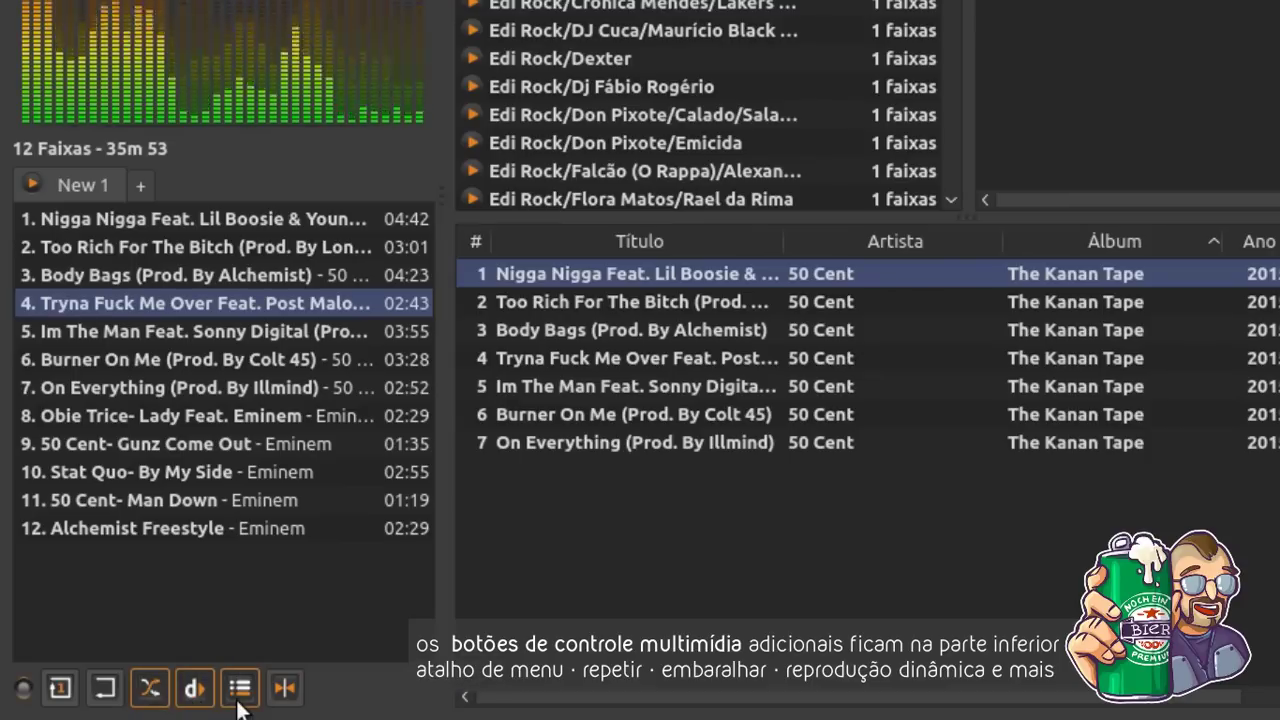
left_click(286, 692)
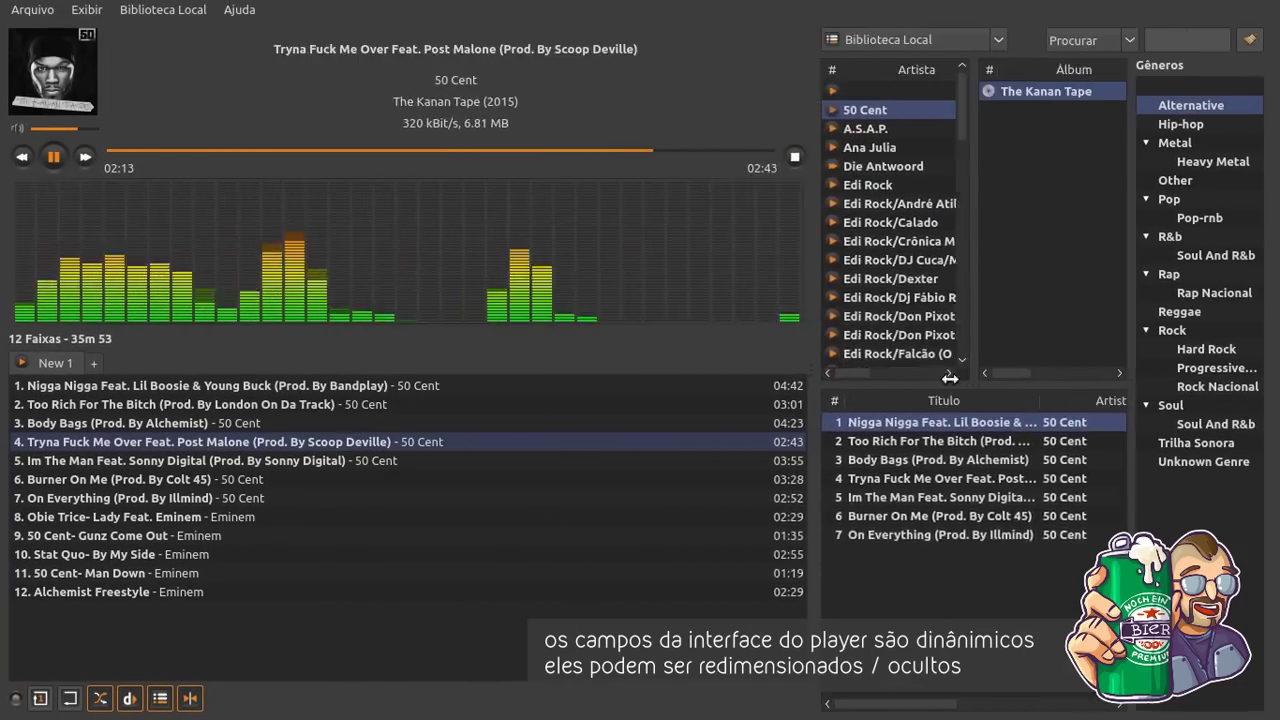
- Narrow the player and playlist area, and widen the artist list against the album list
left_click_drag(950, 378, 276, 425)
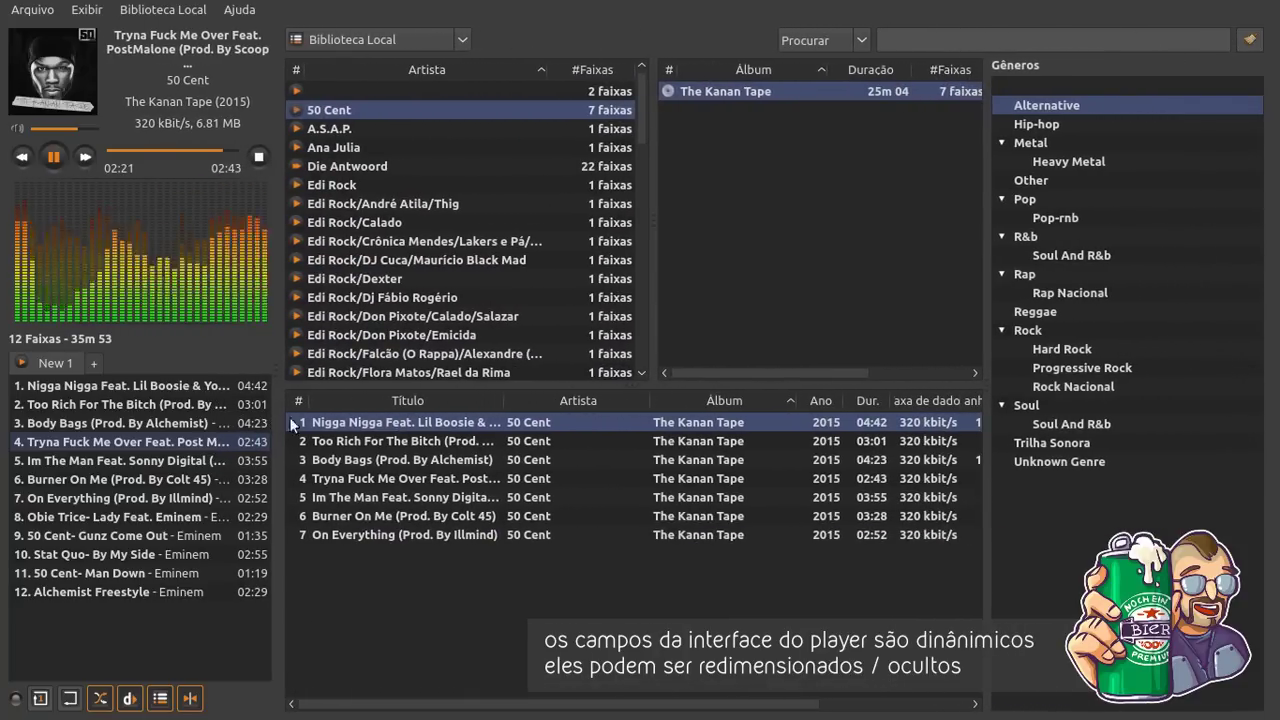
left_click_drag(651, 196, 858, 256)
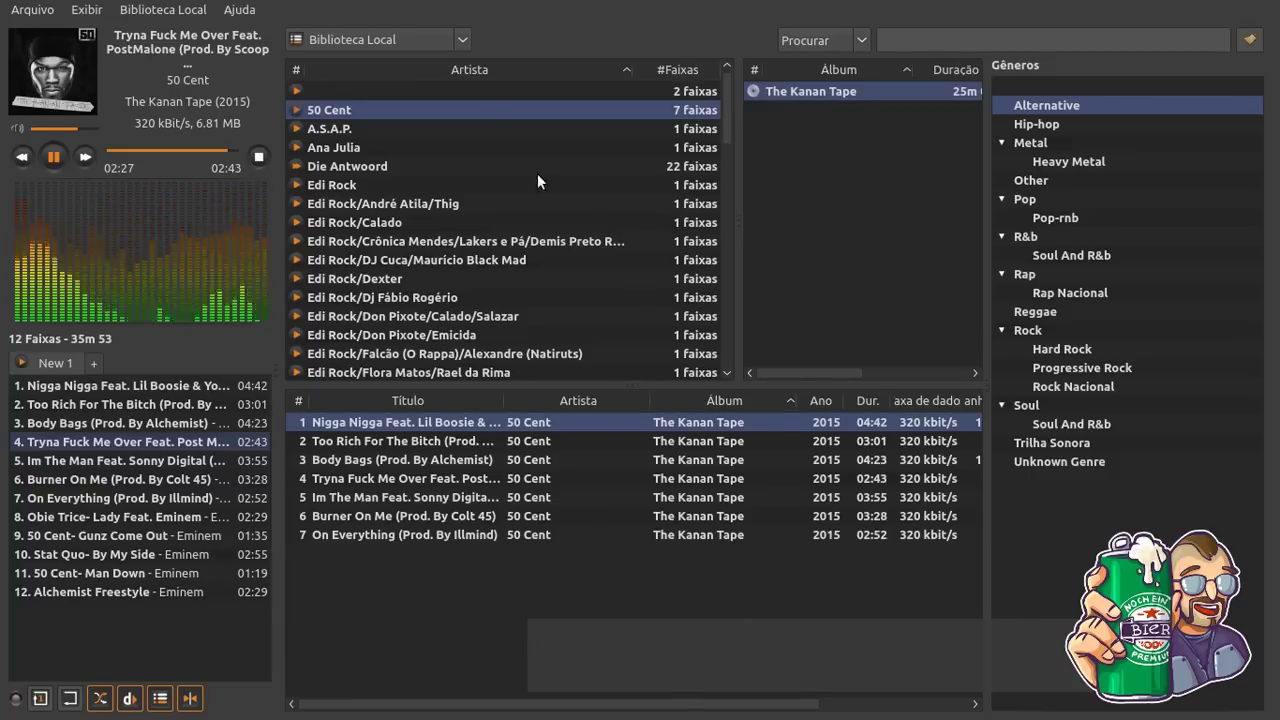
- Hide the # and #Faixas columns in the artist list, and narrow the list to give the albums more room
right_click(388, 70)
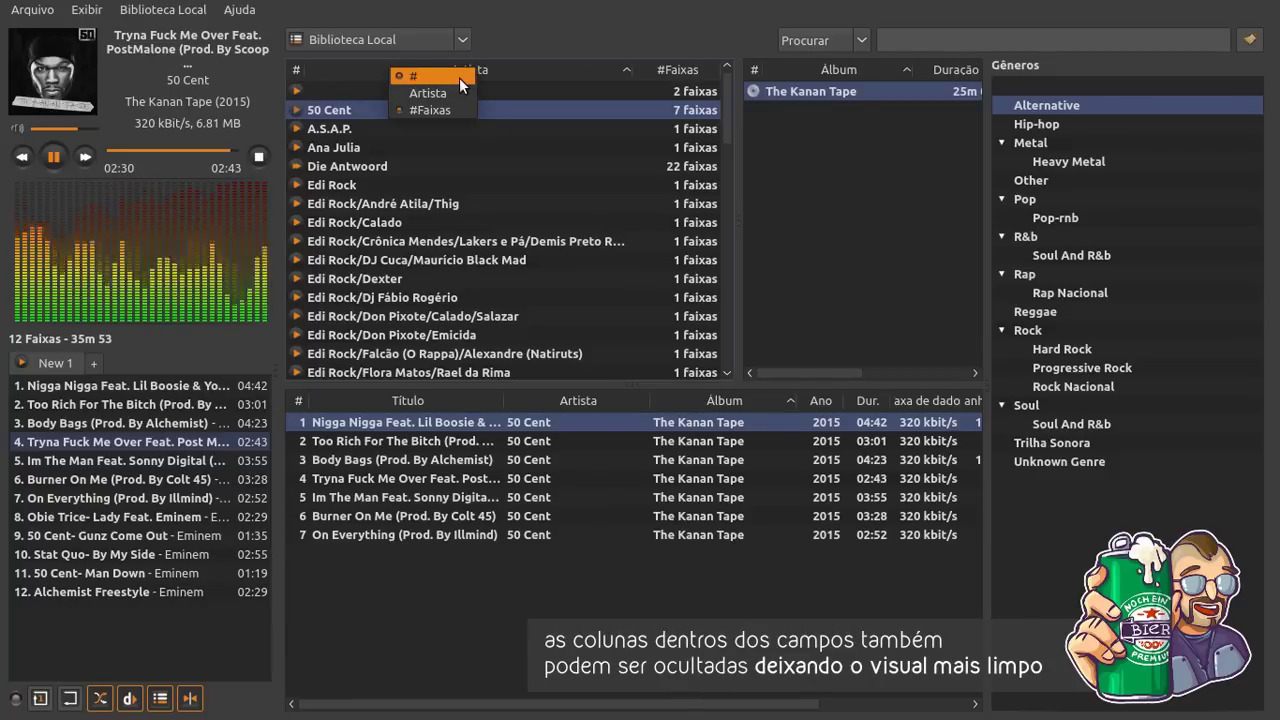
left_click(459, 77)
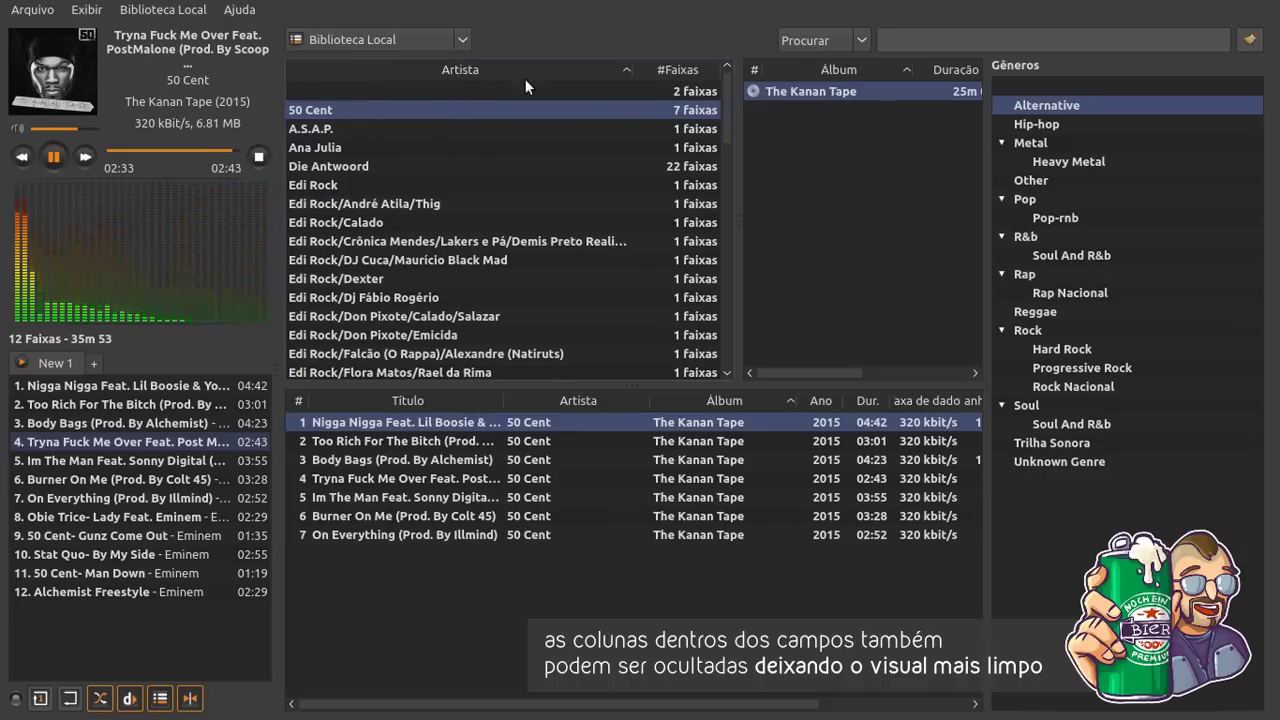
right_click(581, 71)
left_click(612, 112)
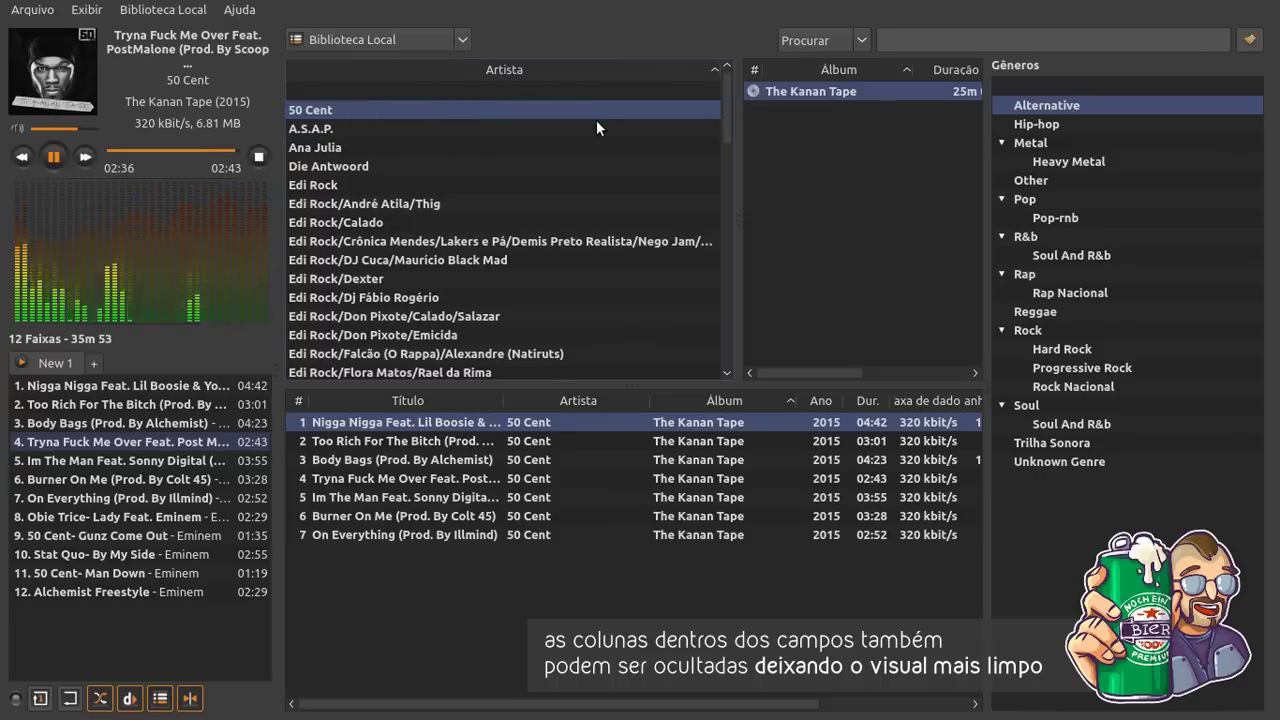
left_click_drag(737, 214, 521, 227)
- Hide the Ano, Classificação and # columns in the album list, and widen the artist list beside it
right_click(649, 88)
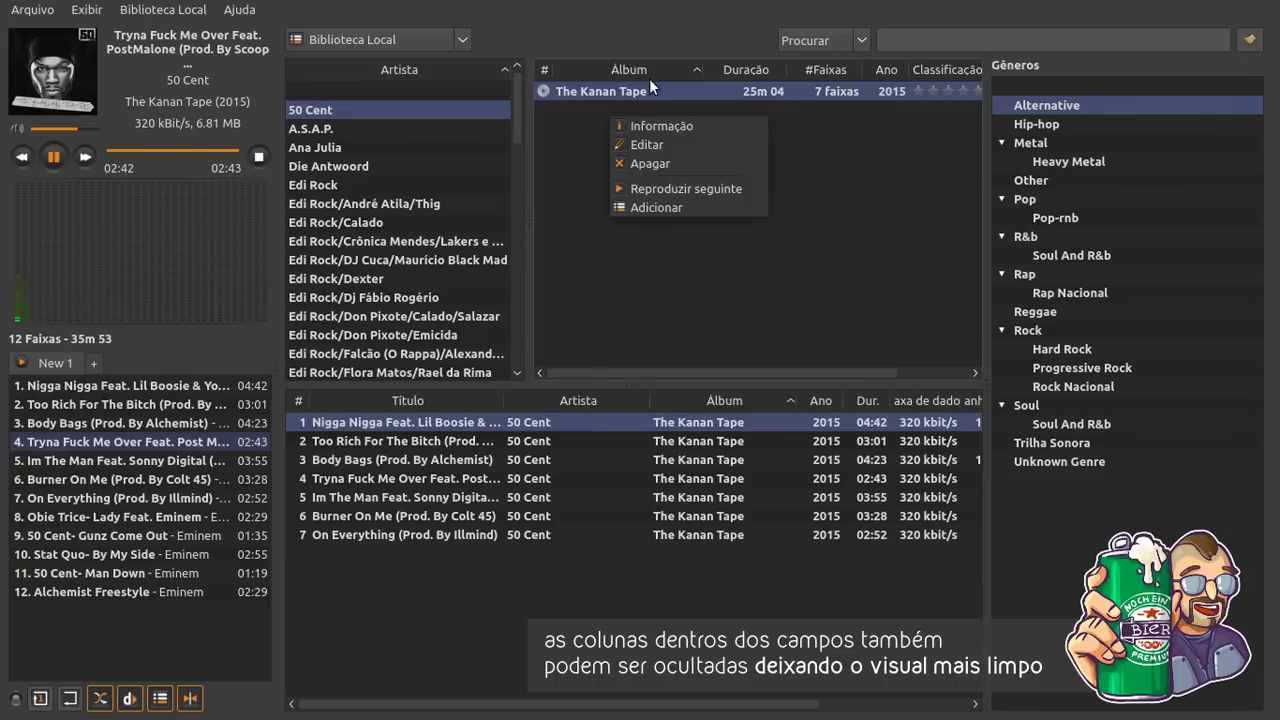
right_click(681, 74)
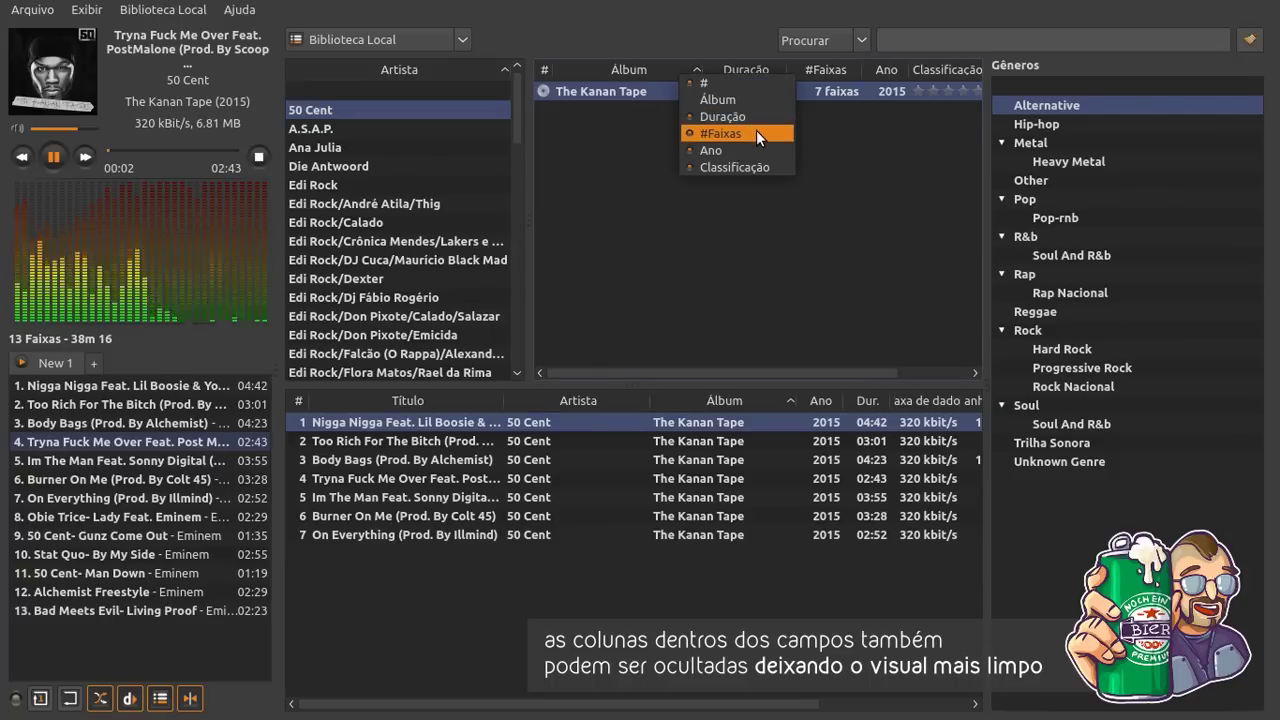
left_click(752, 150)
right_click(687, 73)
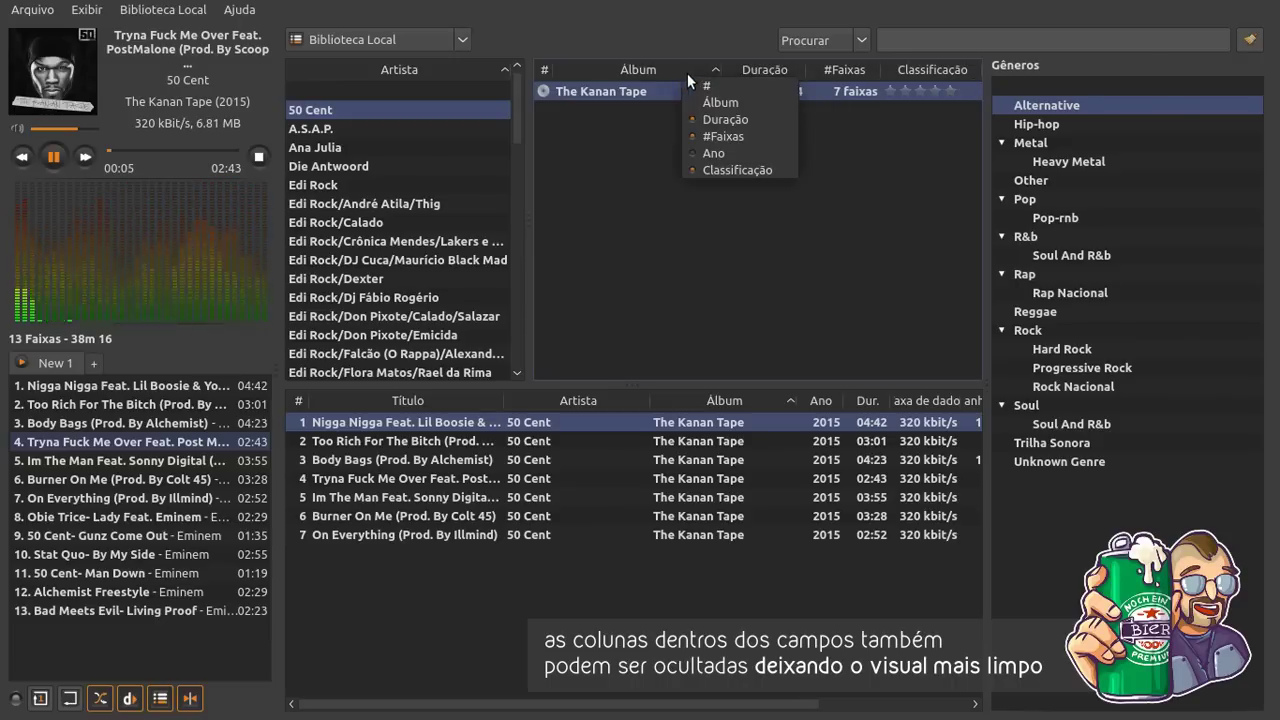
left_click(713, 166)
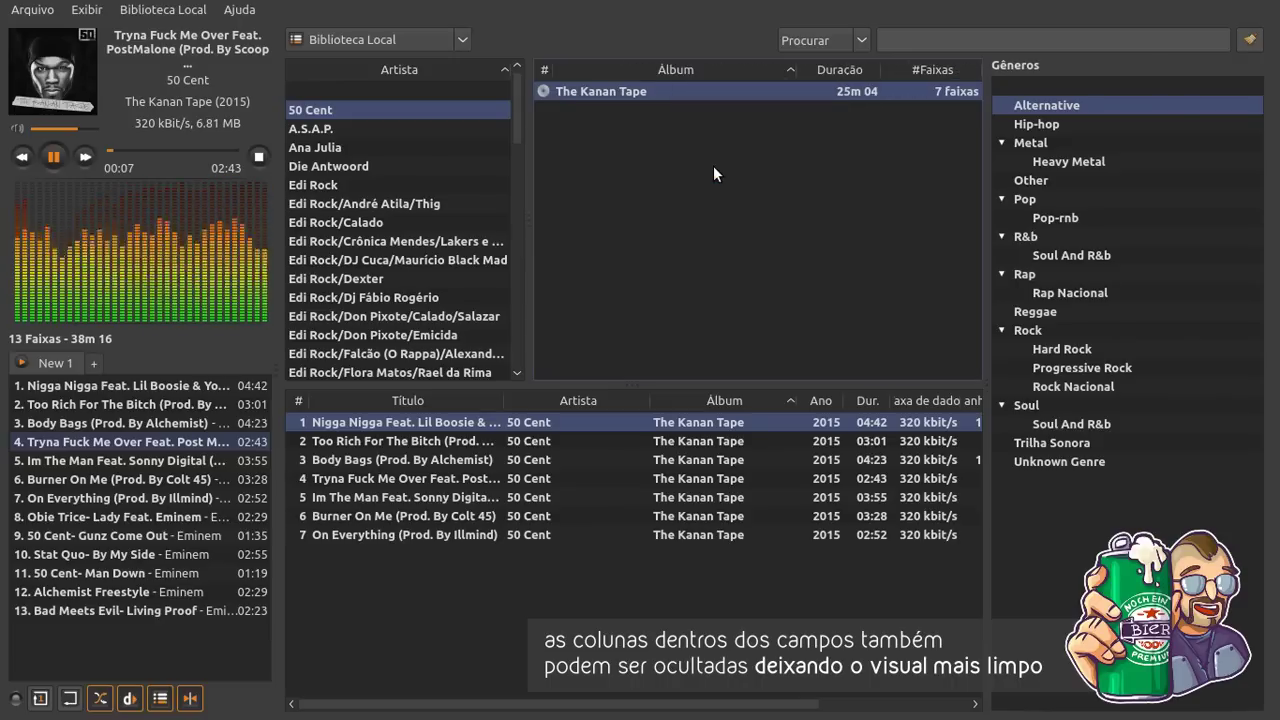
right_click(583, 67)
left_click(600, 77)
left_click_drag(531, 217, 638, 204)
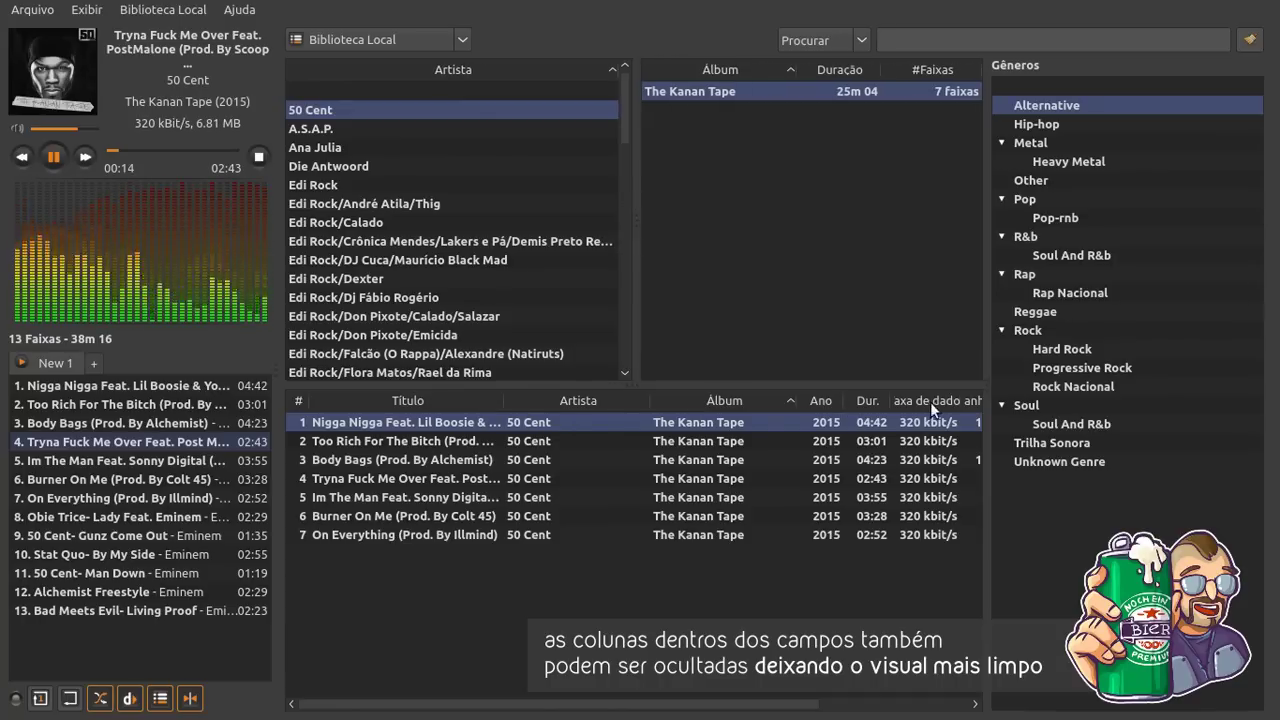
- Hide the Artista, Classificação and Ano columns in the track list
right_click(597, 400)
left_click(664, 450)
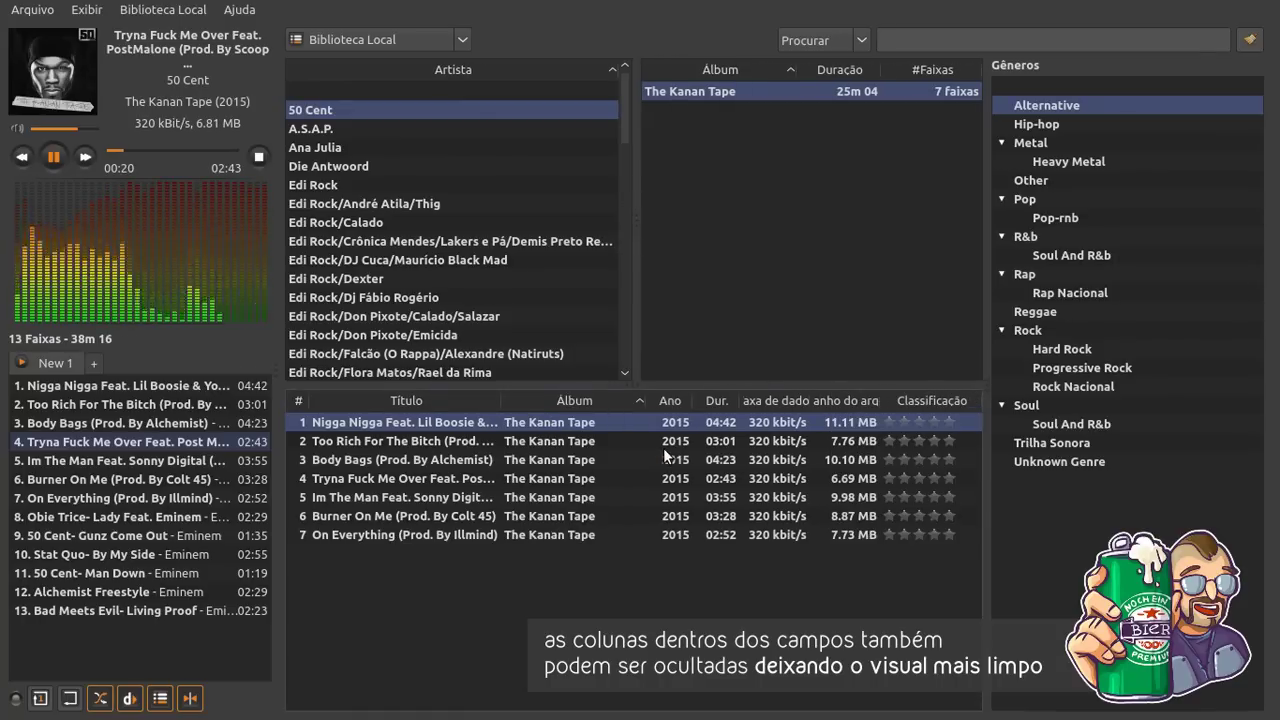
right_click(727, 400)
left_click(782, 545)
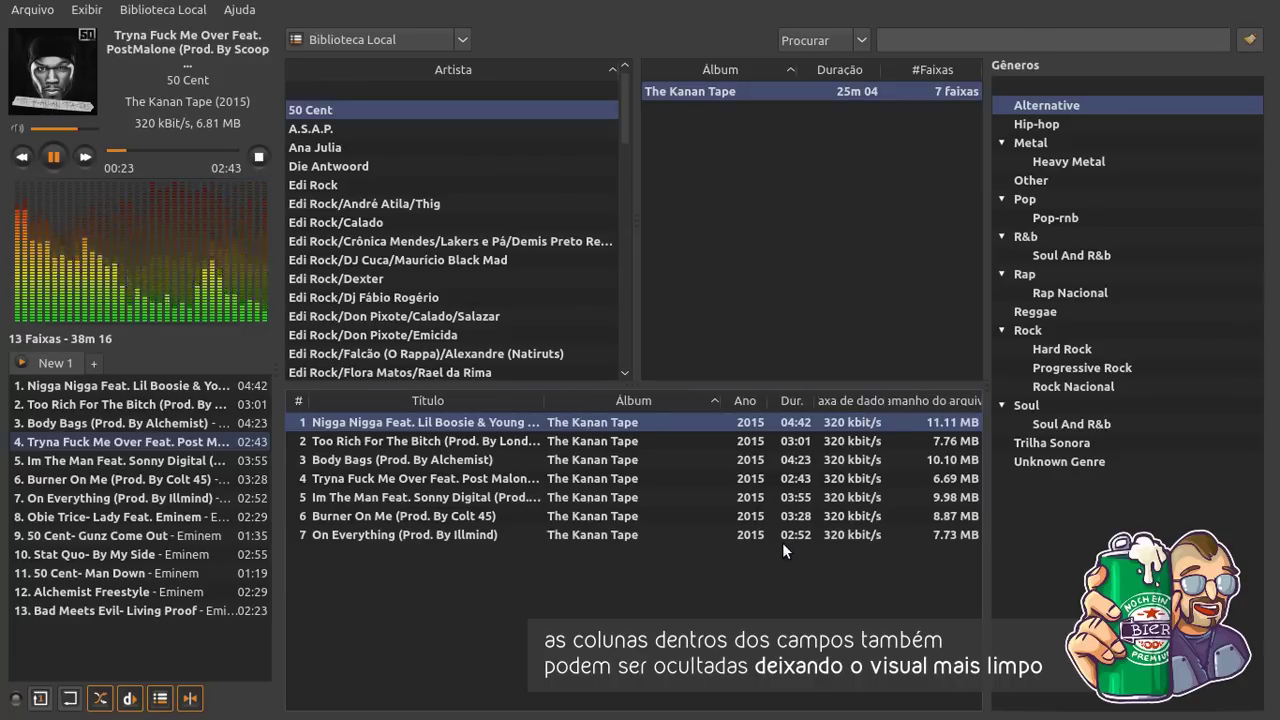
right_click(737, 406)
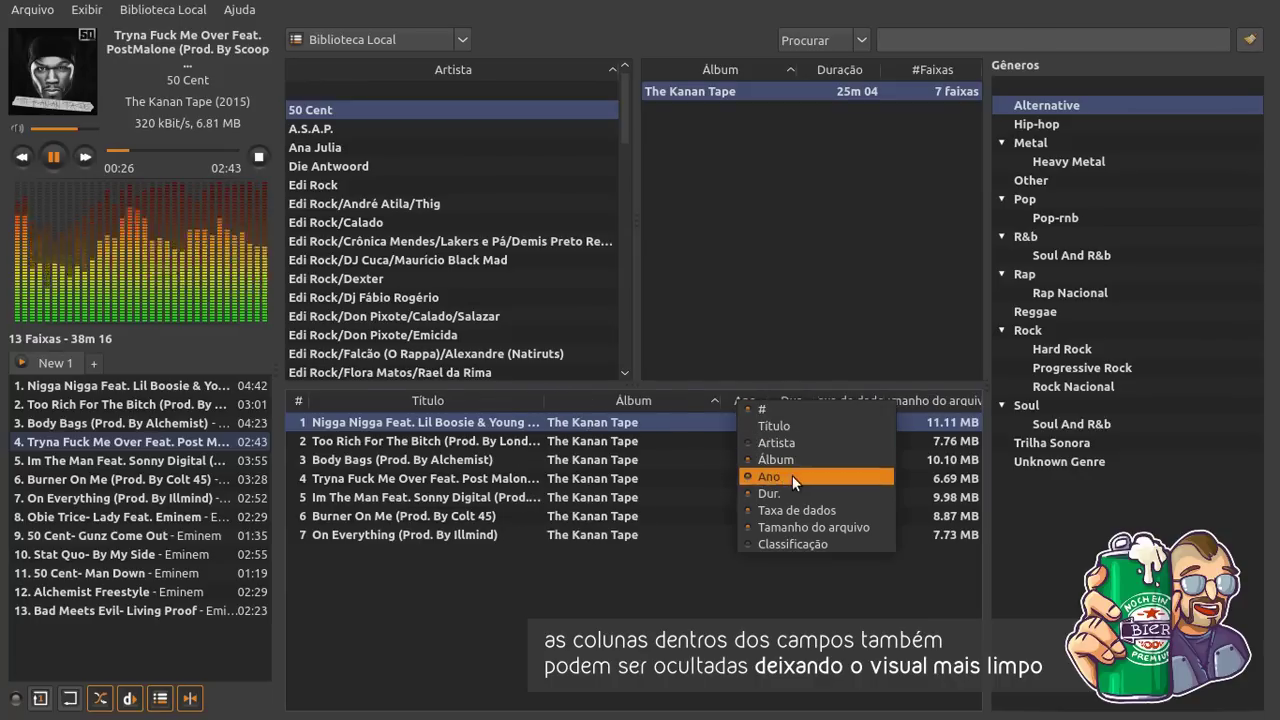
left_click(792, 475)
- Hide the Taxa de dados and Tamanho do arquivo columns in the track list, and adjust its column widths
right_click(821, 402)
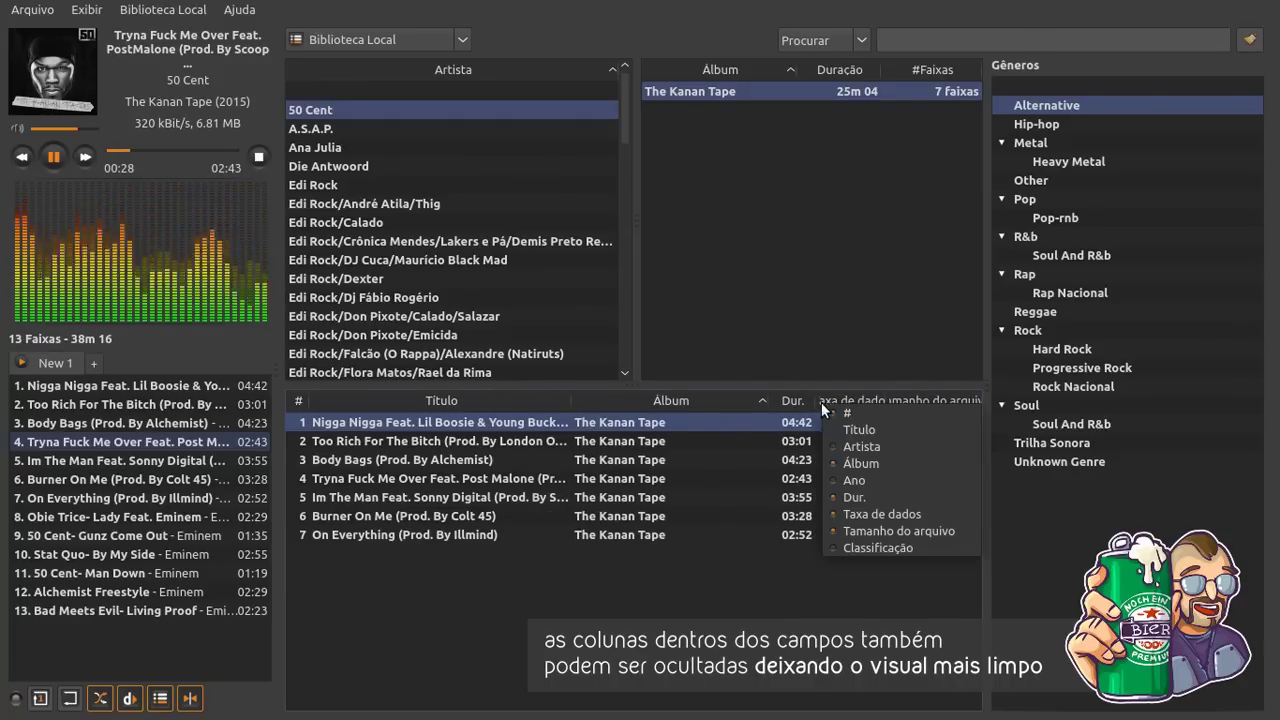
left_click(882, 511)
left_click_drag(838, 405, 748, 405)
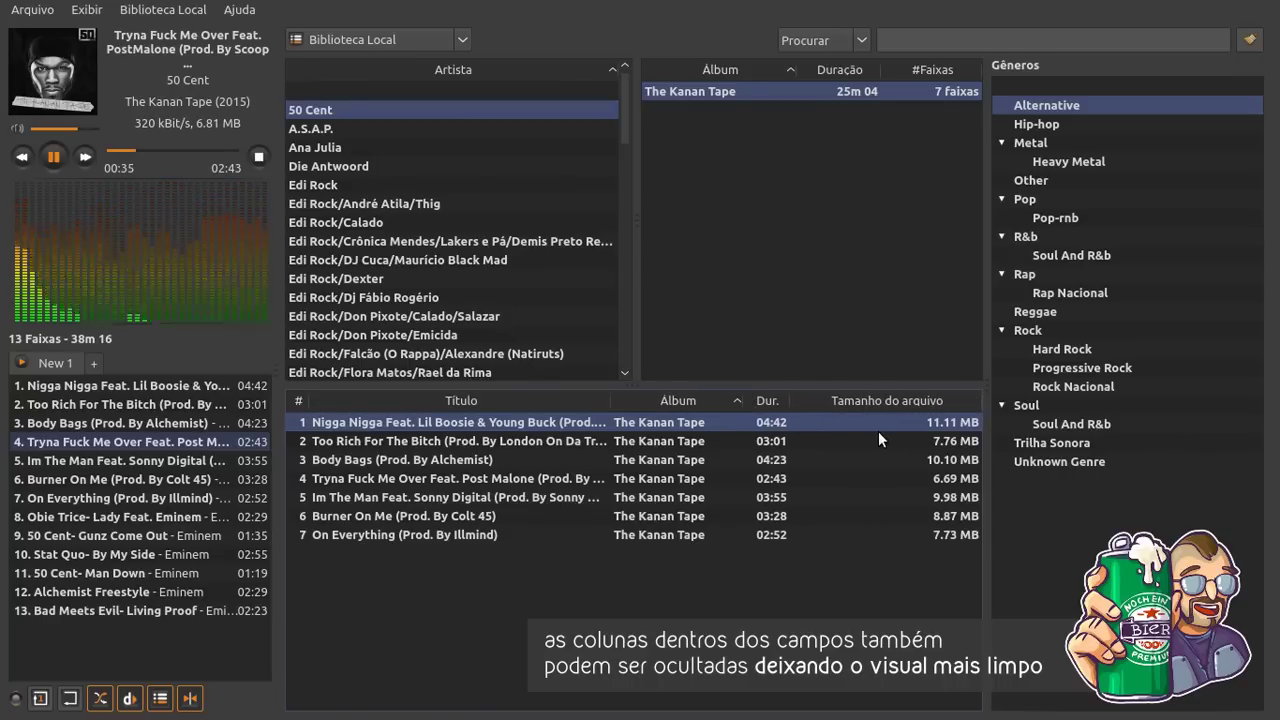
right_click(853, 407)
left_click(904, 523)
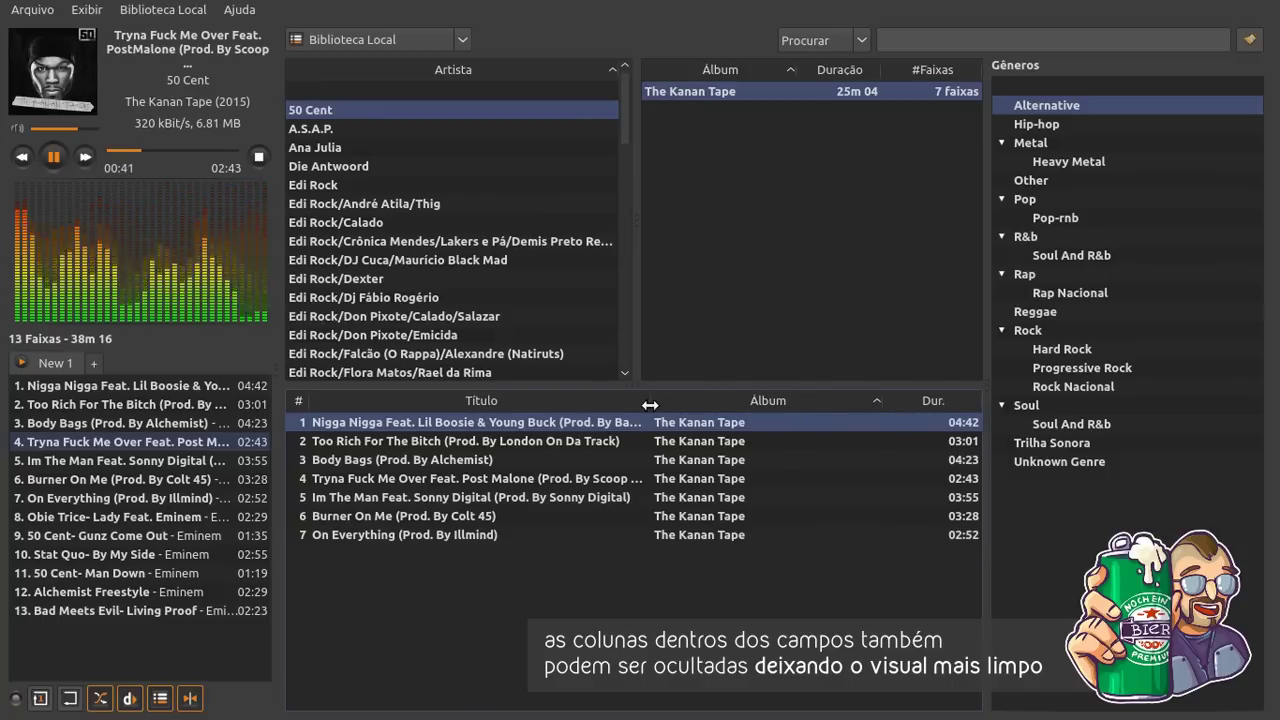
left_click_drag(651, 407, 744, 407)
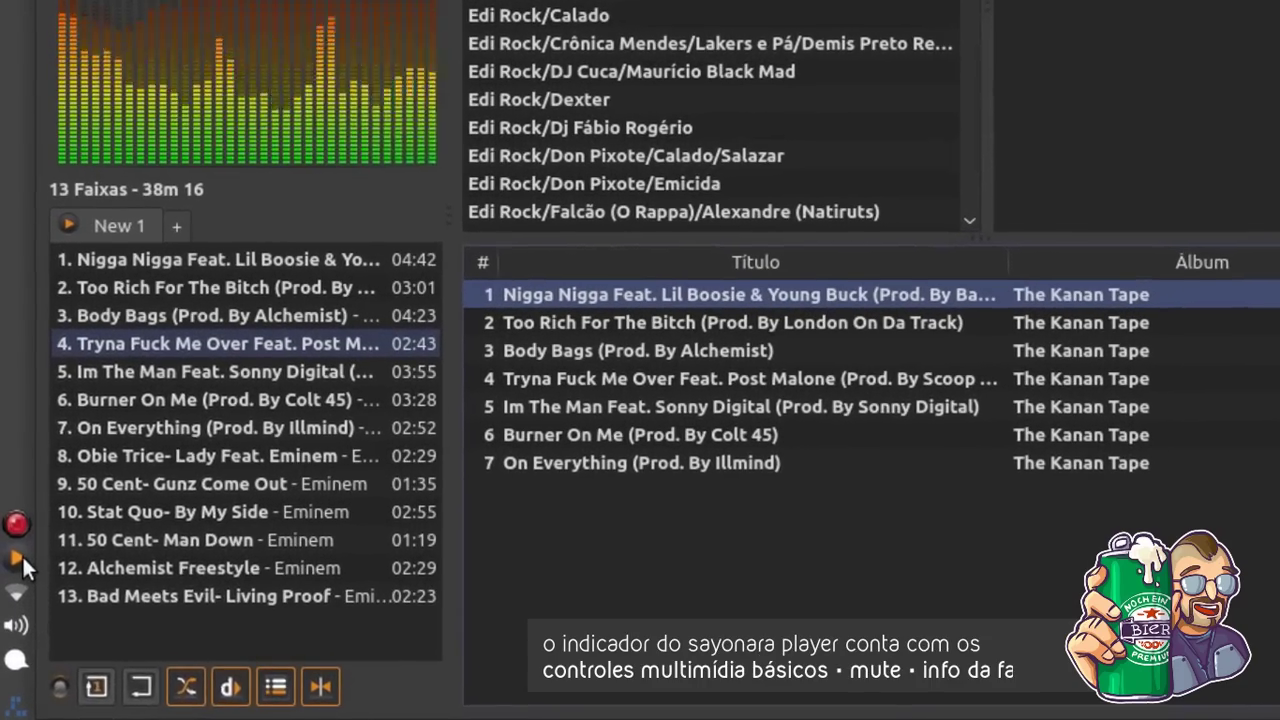
- Pause and resume playback from the system tray indicator, and view its remaining options
left_click(20, 567)
left_click(153, 375)
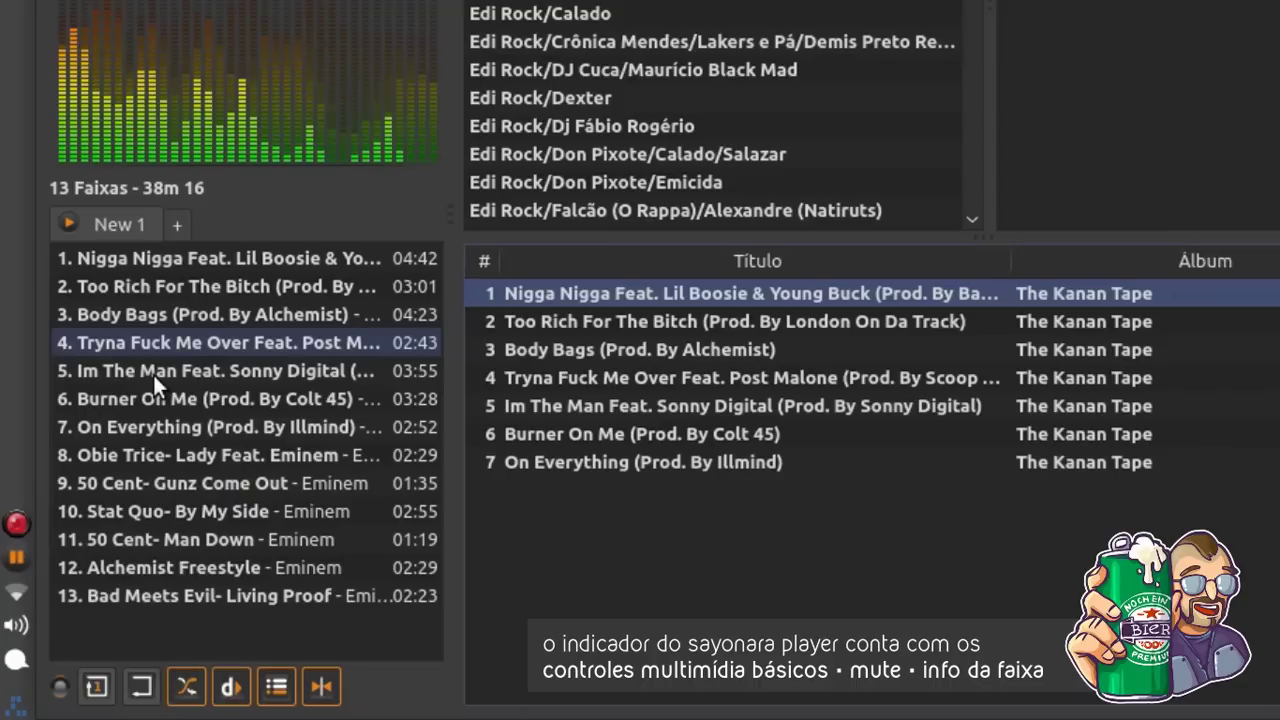
left_click(17, 557)
left_click(121, 378)
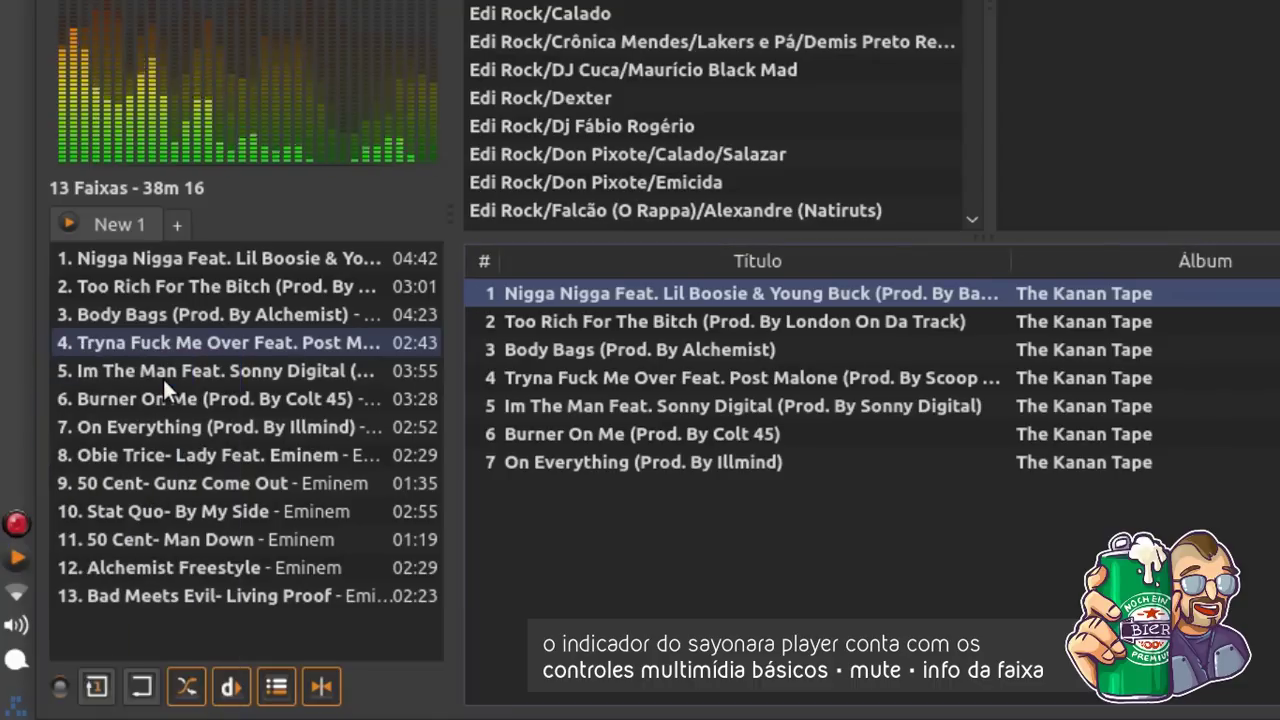
left_click(22, 555)
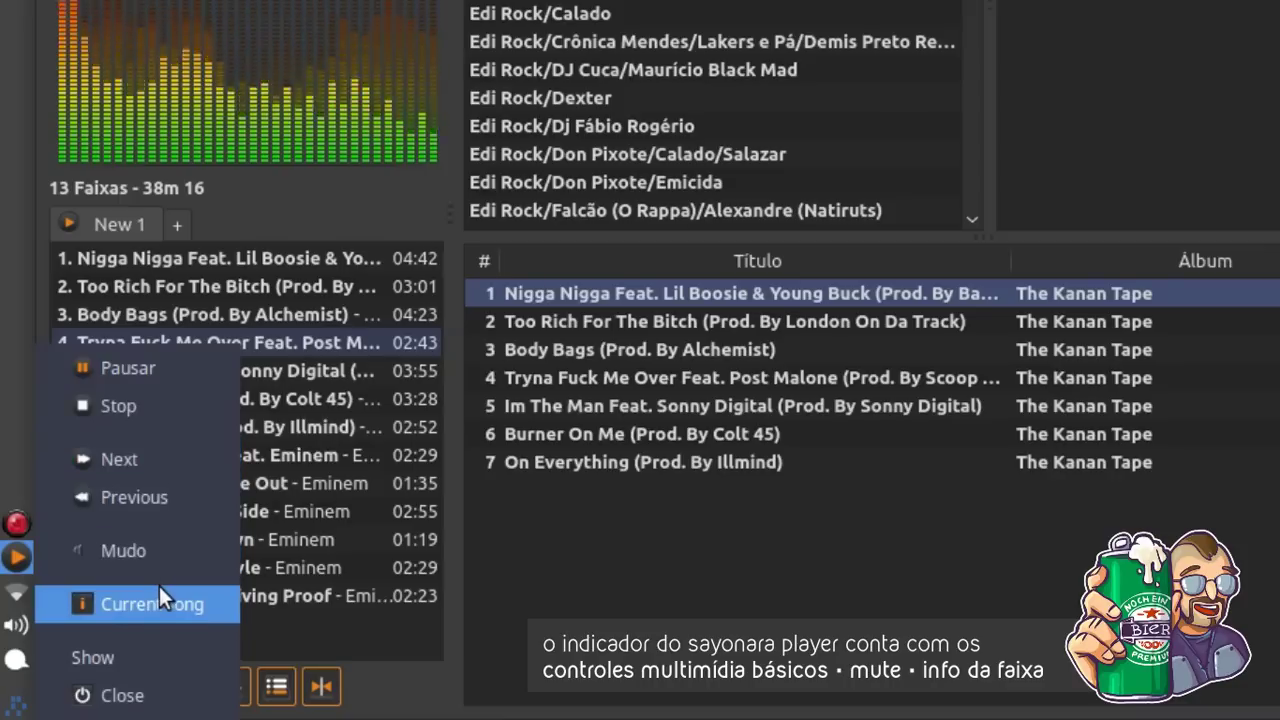
left_click(613, 707)
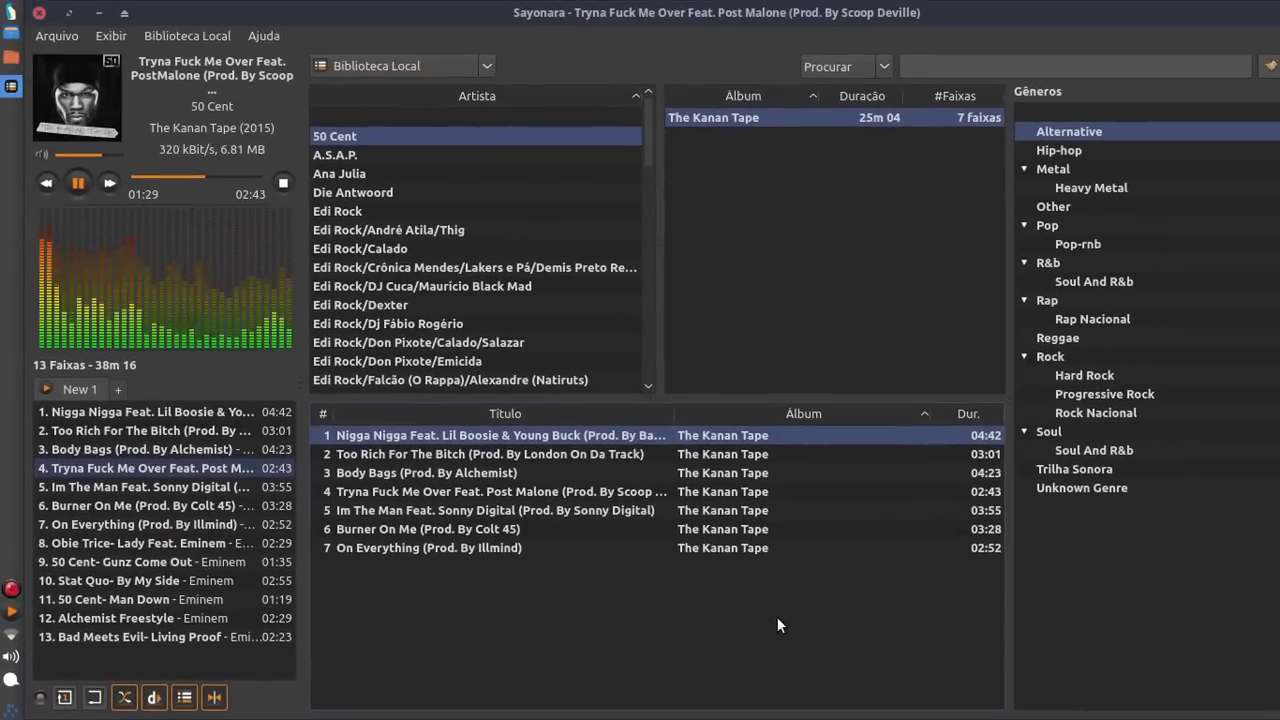